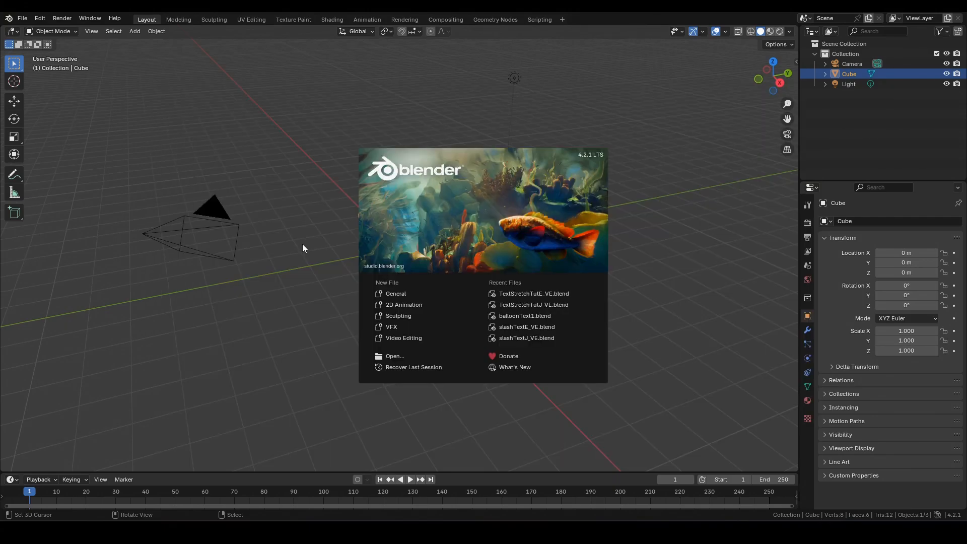
- In the Geometry Nodes workspace, delete the default camera, cube and light
{"action": "left_click", "coordinate": [314, 271]}
{"action": "left_click", "coordinate": [488, 20]}
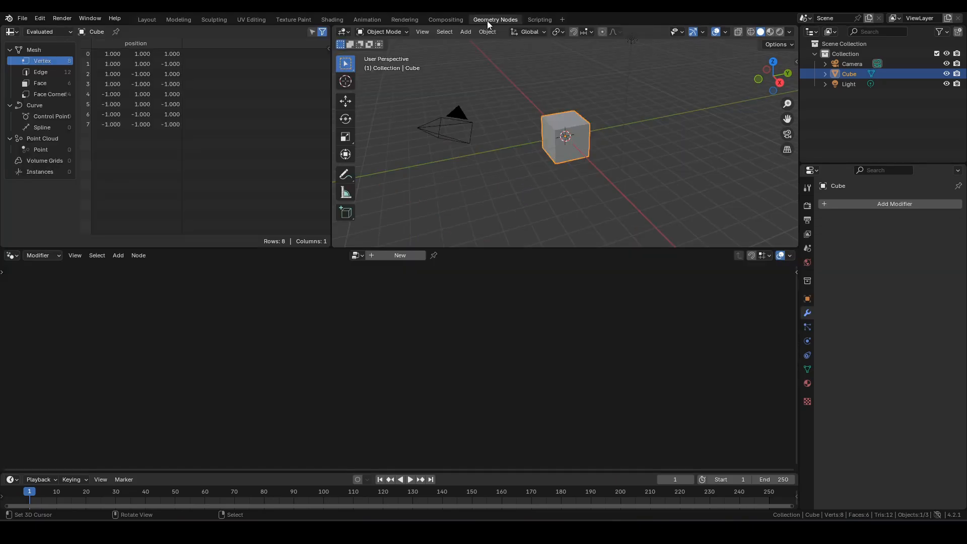
{"action": "key", "text": "a"}
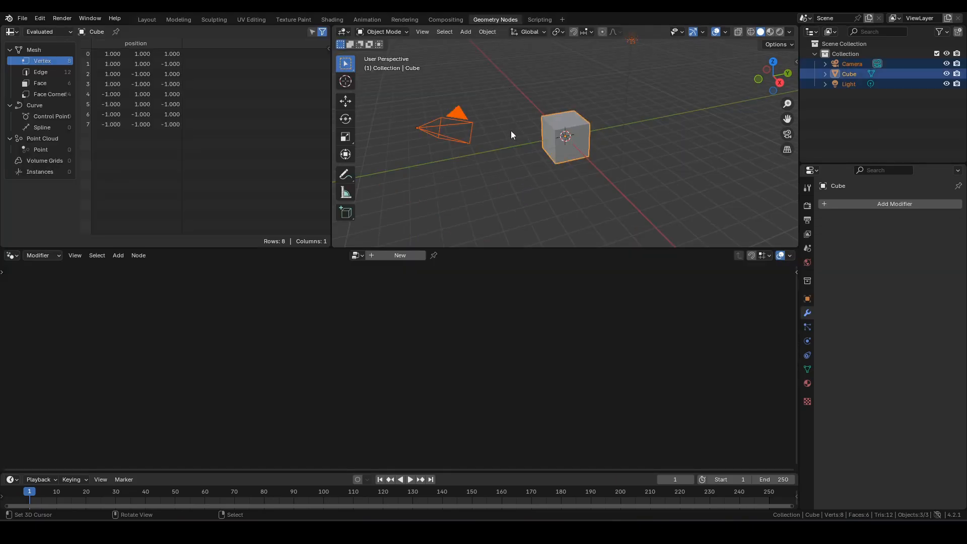
{"action": "key", "text": "x"}
{"action": "left_click", "coordinate": [511, 131]}
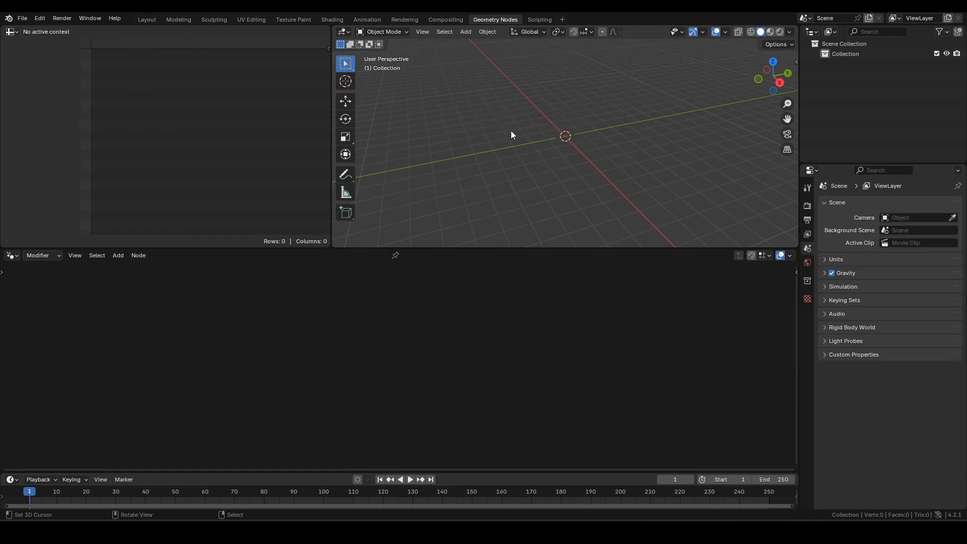
- Add a plane, frame it from top view, and give it a new Geometry Nodes tree
{"action": "key", "text": "shift+a"}
{"action": "mouse_move", "coordinate": [464, 147]}
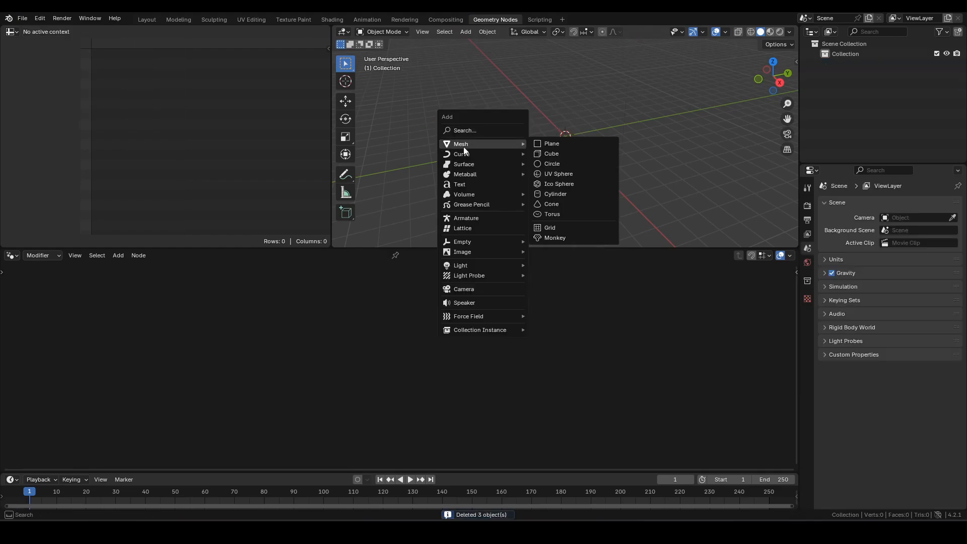
{"action": "left_click", "coordinate": [553, 146]}
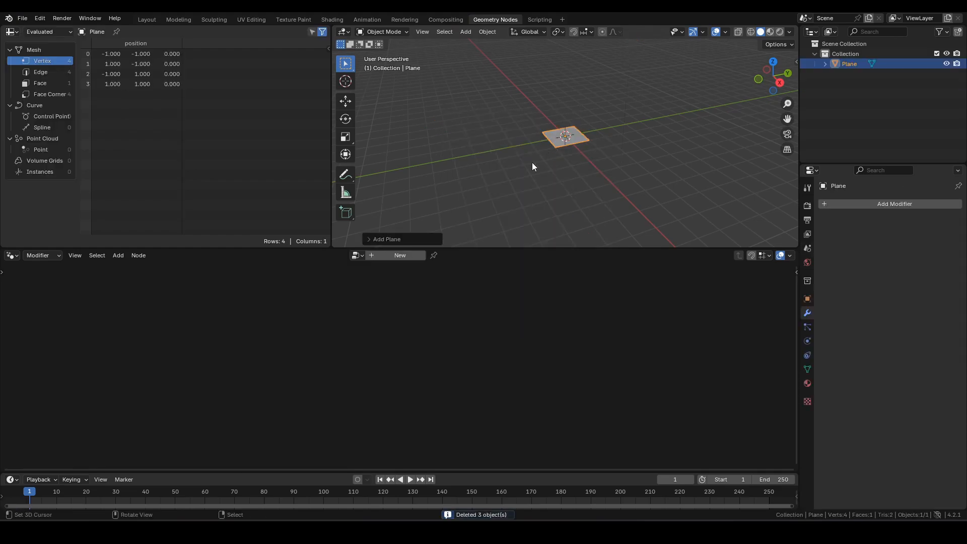
{"action": "key", "text": "KP_7"}
{"action": "key", "text": "KP_Decimal"}
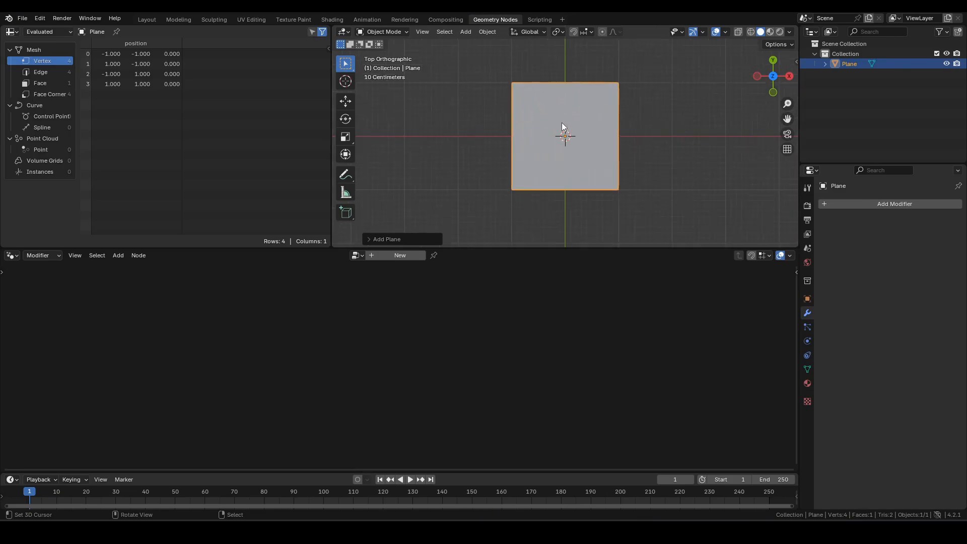
{"action": "scroll", "coordinate": [562, 123], "scroll_direction": "up", "scroll_amount": 1}
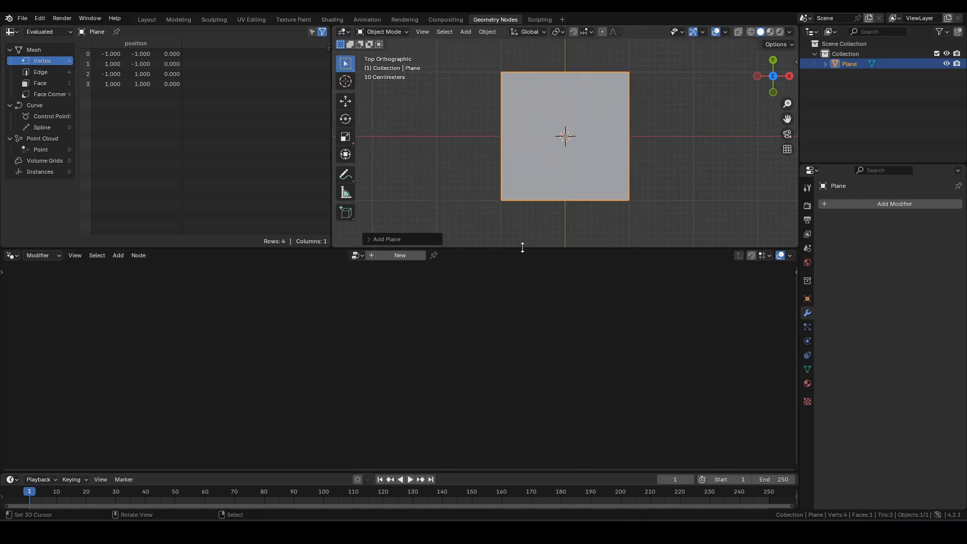
{"action": "left_click_drag", "start_coordinate": [522, 248], "coordinate": [514, 190]}
{"action": "left_click", "coordinate": [389, 199]}
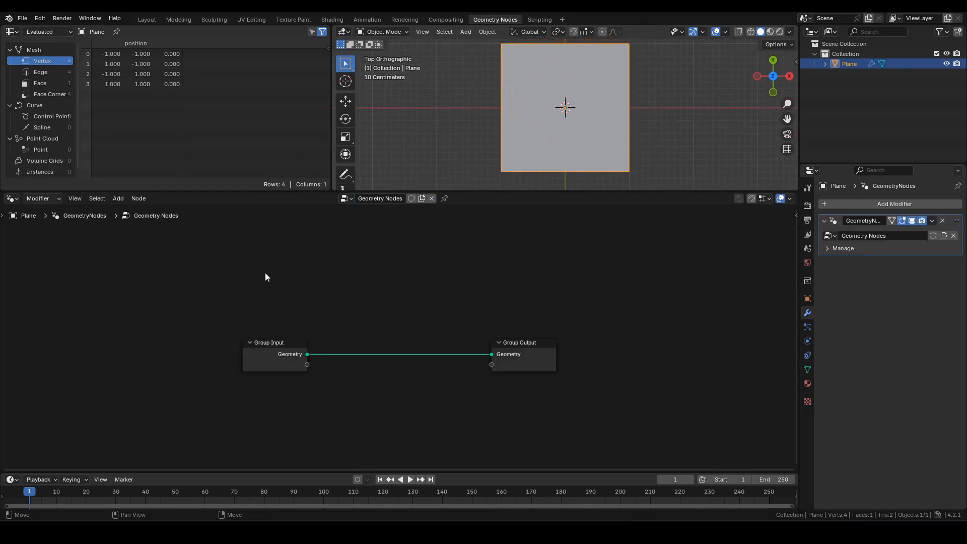
- Replace the Group Input node with a String node whose value is 'test'
{"action": "left_click_drag", "start_coordinate": [179, 309], "coordinate": [362, 403]}
{"action": "key", "text": "x"}
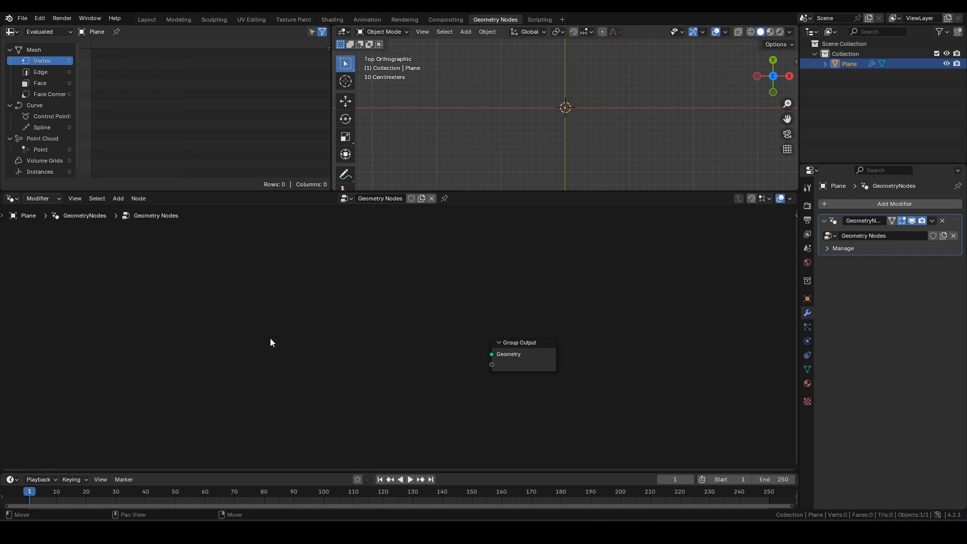
{"action": "key", "text": "shift+a"}
{"action": "type", "text": "string"}
{"action": "key", "text": "Return"}
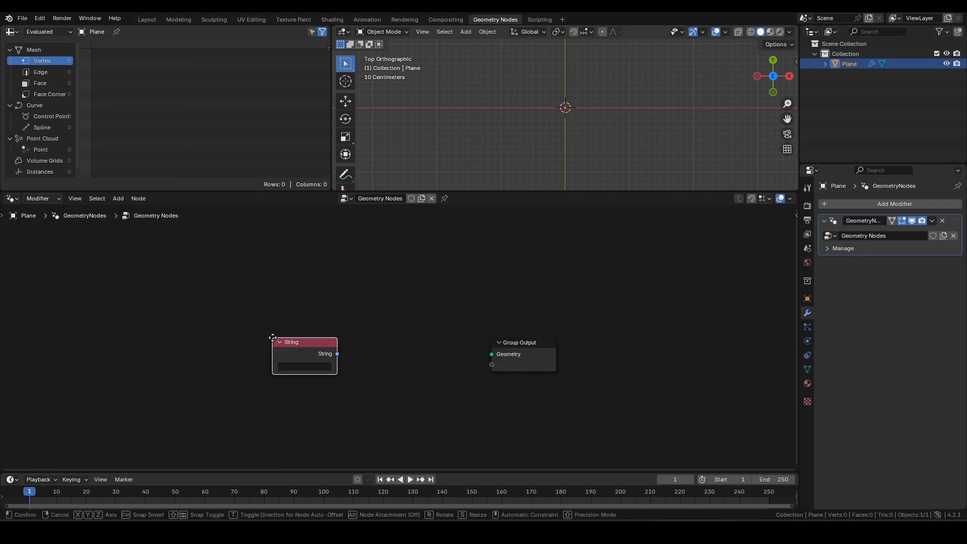
{"action": "left_click", "coordinate": [258, 344]}
{"action": "key", "text": "shift+Tab"}
{"action": "left_click_drag", "start_coordinate": [272, 345], "coordinate": [258, 341]}
{"action": "type", "text": "test"}
{"action": "key", "text": "Return"}
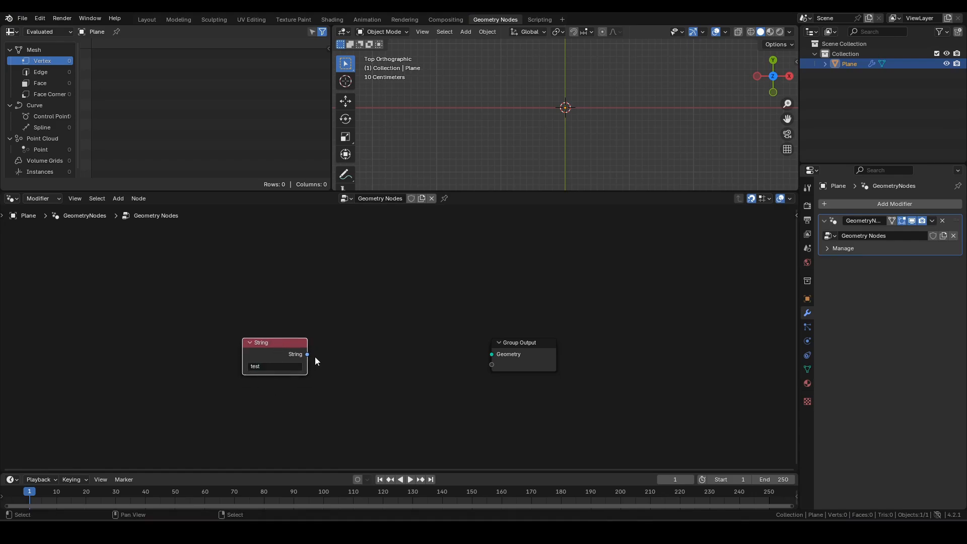
- Add a String to Curves node and send its curve instances to Group Output
{"action": "key", "text": "shift+a"}
{"action": "type", "text": "stc"}
{"action": "key", "text": "Return"}
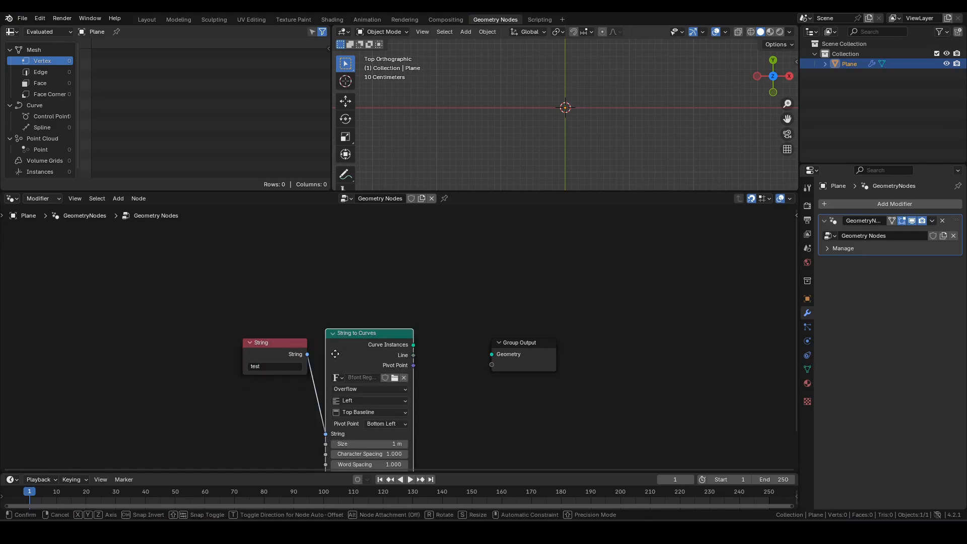
{"action": "left_click", "coordinate": [337, 362]}
{"action": "left_click", "coordinate": [375, 358], "text": "alt+shift"}
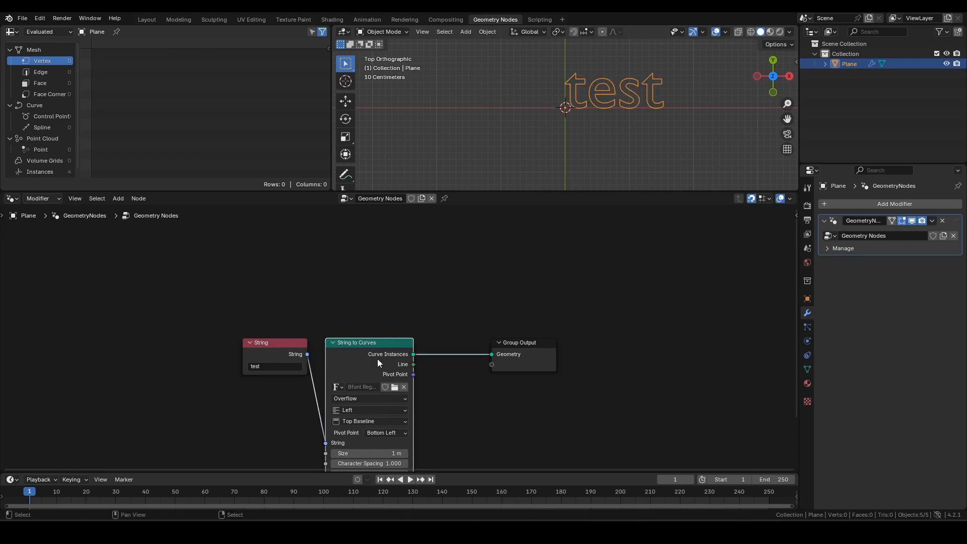
{"action": "left_click_drag", "start_coordinate": [521, 352], "coordinate": [650, 353]}
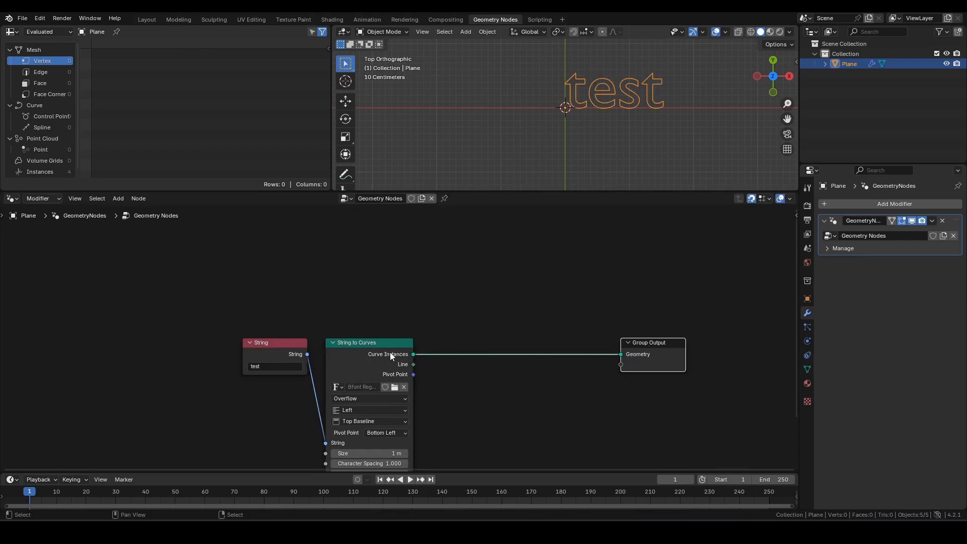
{"action": "left_click_drag", "start_coordinate": [390, 352], "coordinate": [375, 352]}
{"action": "middle_click_drag", "start_coordinate": [636, 130], "coordinate": [578, 144], "text": "shift"}
{"action": "scroll", "coordinate": [558, 121], "scroll_direction": "up", "scroll_amount": 4}
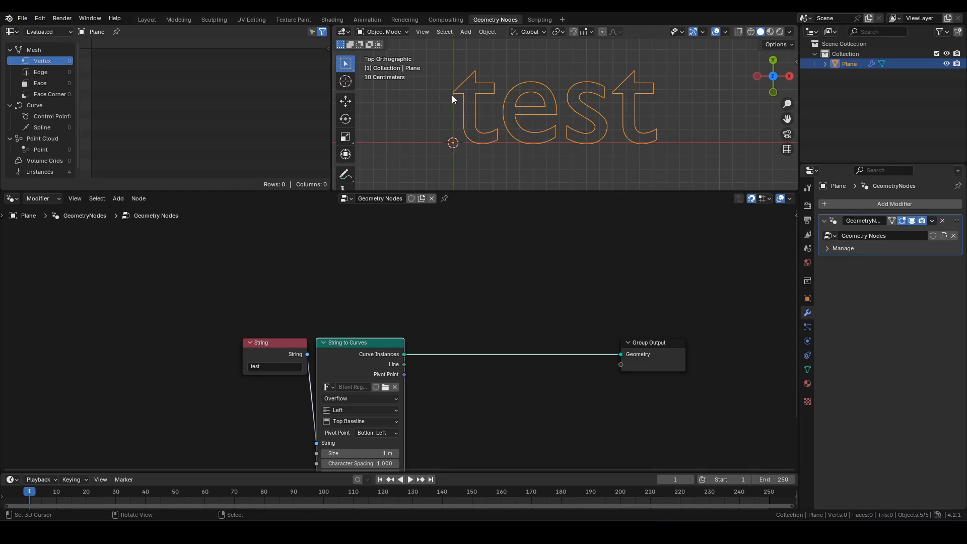
{"action": "left_click", "coordinate": [492, 308]}
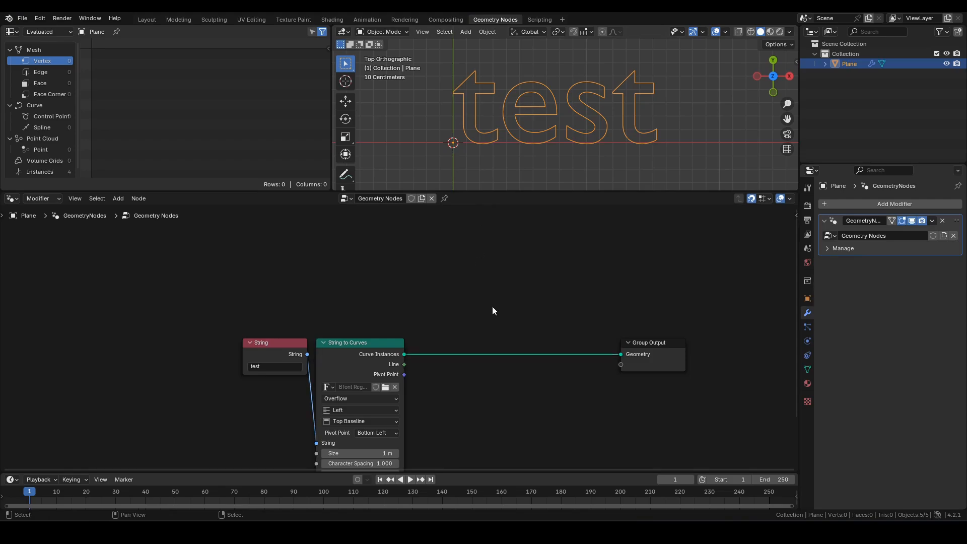
- Insert a Realize Instances node between the text curves and Group Output
{"action": "key", "text": "F3"}
{"action": "type", "text": "reali"}
{"action": "key", "text": "Return"}
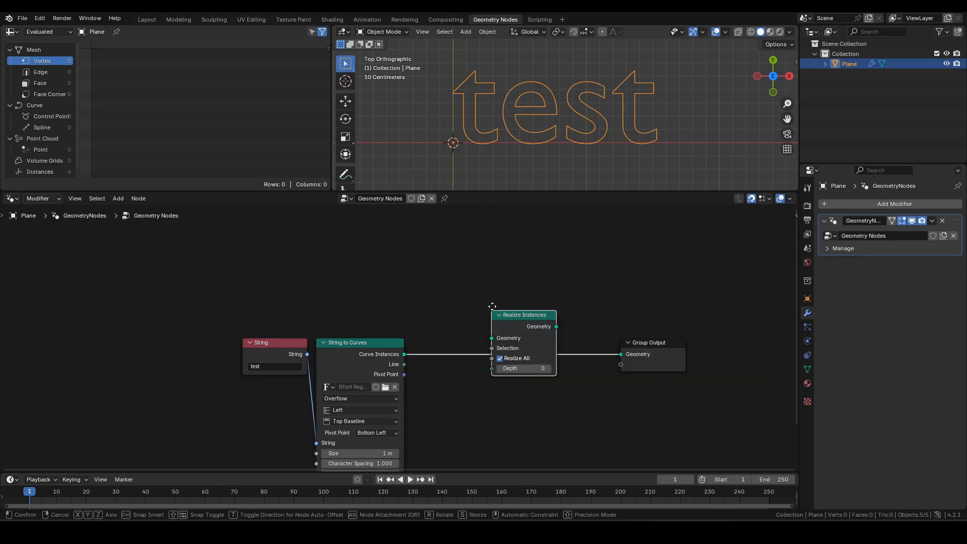
{"action": "left_click", "coordinate": [420, 334]}
{"action": "middle_click_drag", "start_coordinate": [537, 318], "coordinate": [449, 326]}
{"action": "left_click_drag", "start_coordinate": [552, 355], "coordinate": [745, 351]}
{"action": "middle_click_drag", "start_coordinate": [651, 328], "coordinate": [583, 277]}
- Add a Bounding Box node and subtract its Min from Max with Vector Math
{"action": "key", "text": "F3"}
{"action": "type", "text": "bb"}
{"action": "key", "text": "Return"}
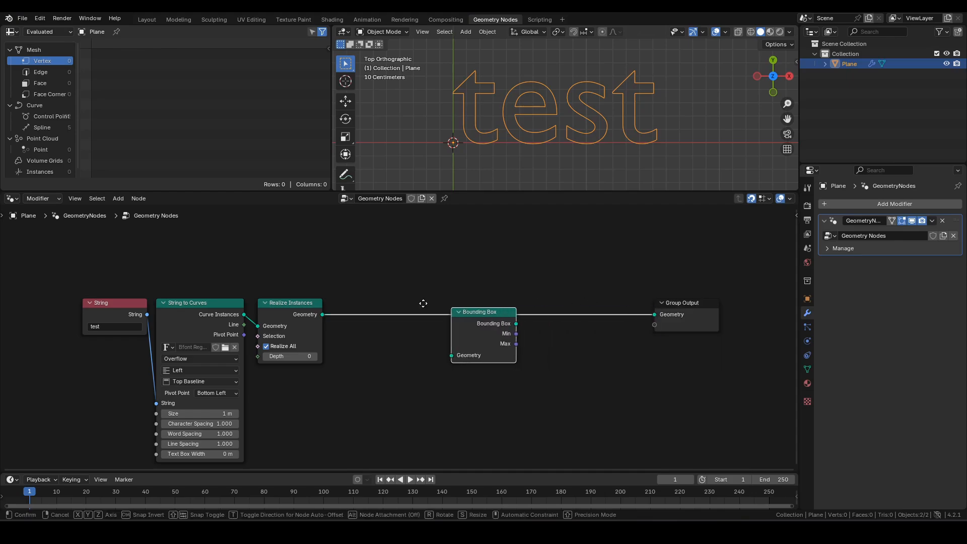
{"action": "left_click", "coordinate": [334, 305]}
{"action": "middle_click_drag", "start_coordinate": [451, 343], "coordinate": [391, 355]}
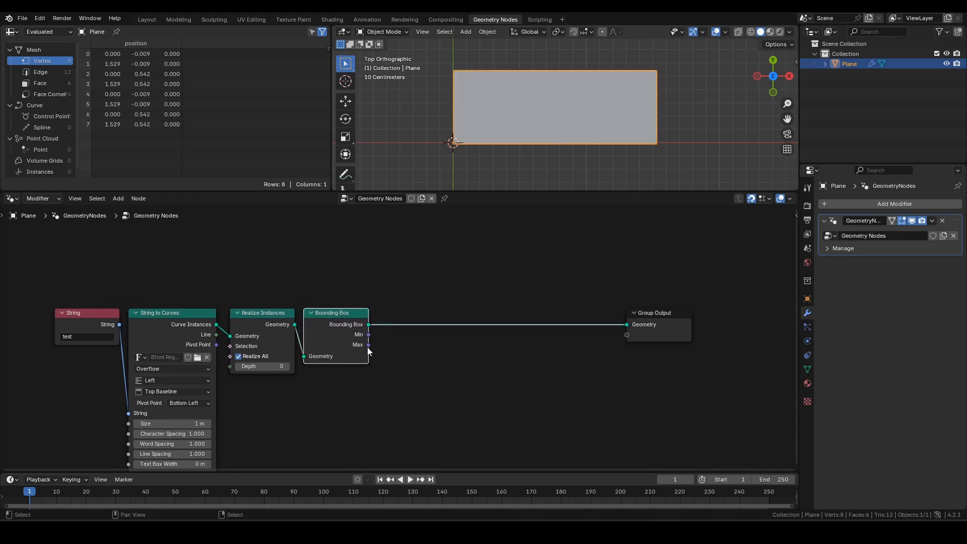
{"action": "left_click_drag", "start_coordinate": [368, 347], "coordinate": [426, 367]}
{"action": "type", "text": "vm"}
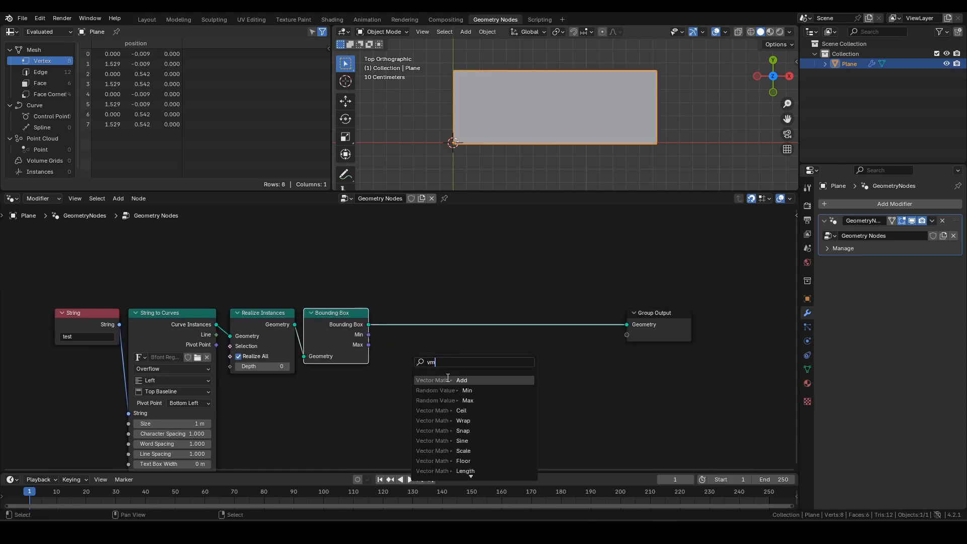
{"action": "key", "text": "Return"}
{"action": "left_click", "coordinate": [446, 365]}
{"action": "left_click", "coordinate": [444, 225]}
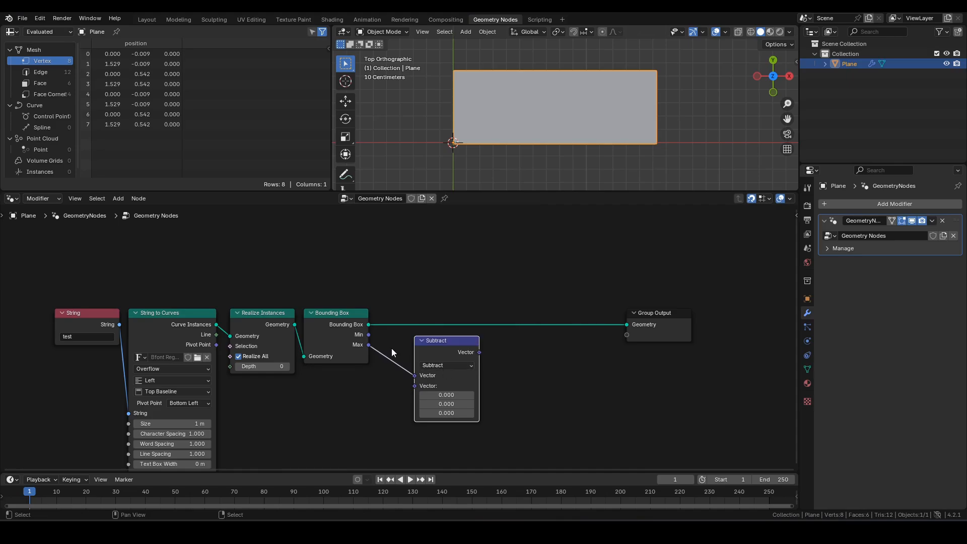
{"action": "left_click_drag", "start_coordinate": [370, 335], "coordinate": [413, 387]}
{"action": "left_click_drag", "start_coordinate": [448, 354], "coordinate": [475, 352]}
- Split the size with Separate XYZ into Grid Size X and Y, outputting the Grid mesh
{"action": "type", "text": "se"}
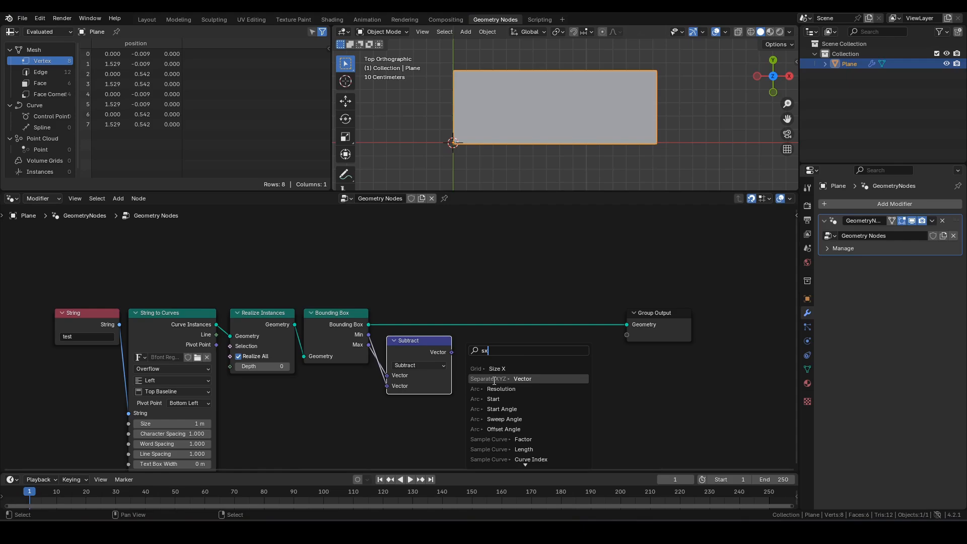
{"action": "left_click", "coordinate": [494, 378]}
{"action": "left_click", "coordinate": [488, 375]}
{"action": "middle_click_drag", "start_coordinate": [534, 362], "coordinate": [438, 364]}
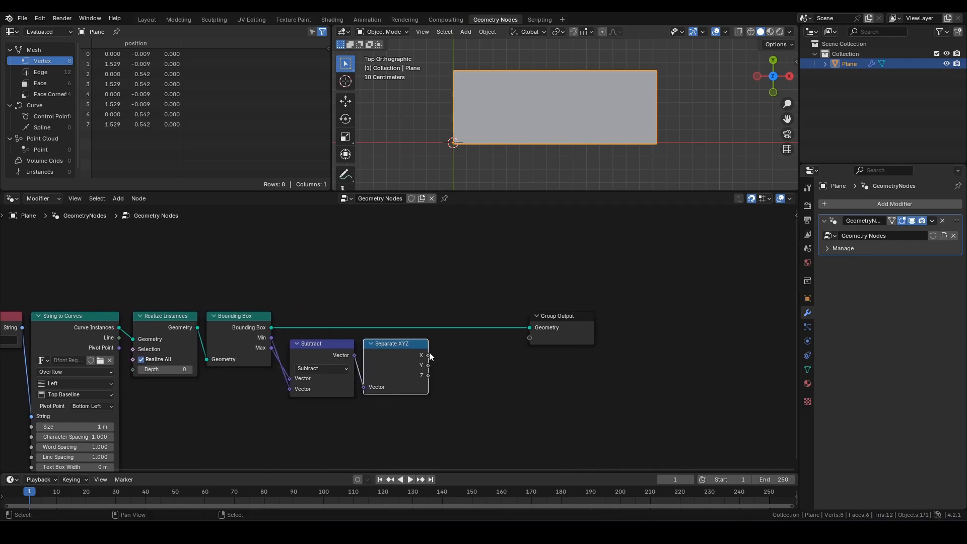
{"action": "left_click_drag", "start_coordinate": [429, 355], "coordinate": [503, 362]}
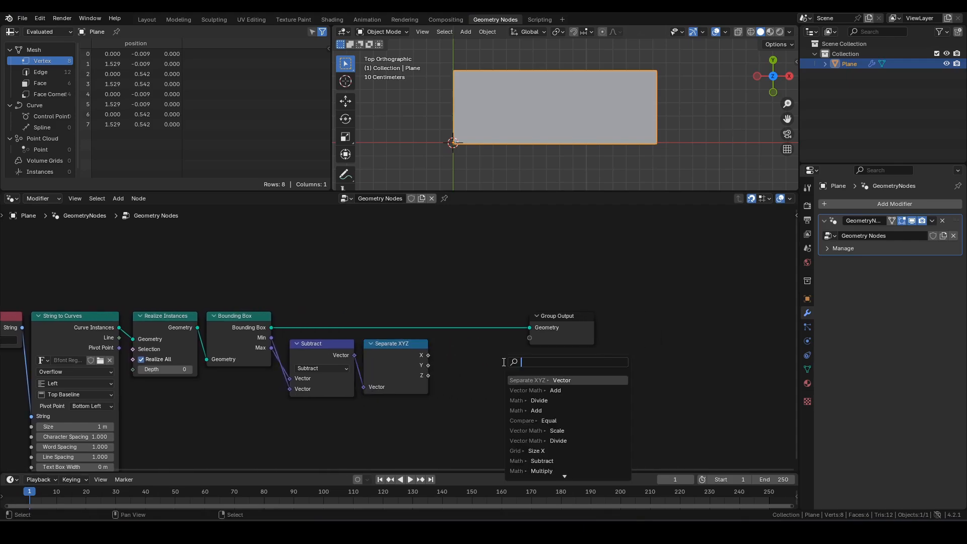
{"action": "type", "text": "grid"}
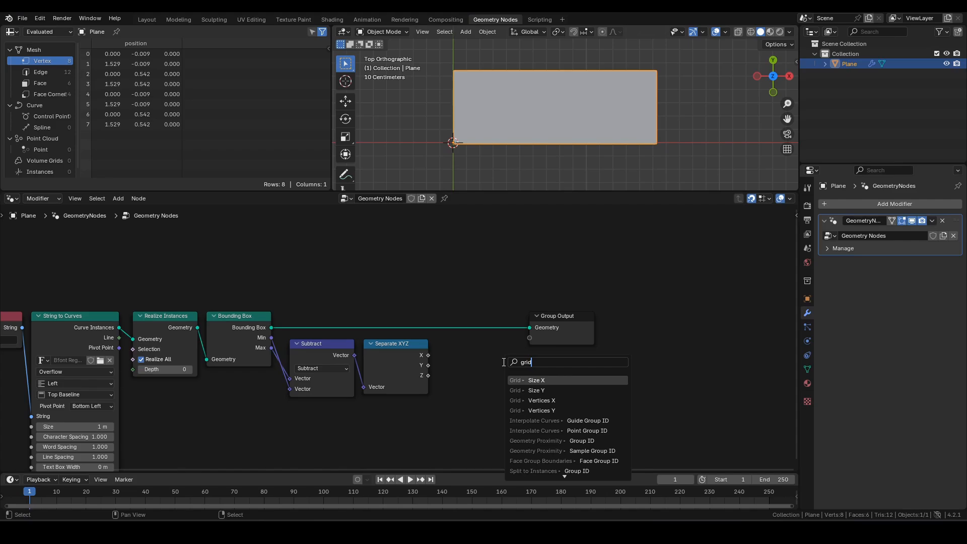
{"action": "key", "text": "Return"}
{"action": "left_click", "coordinate": [493, 353]}
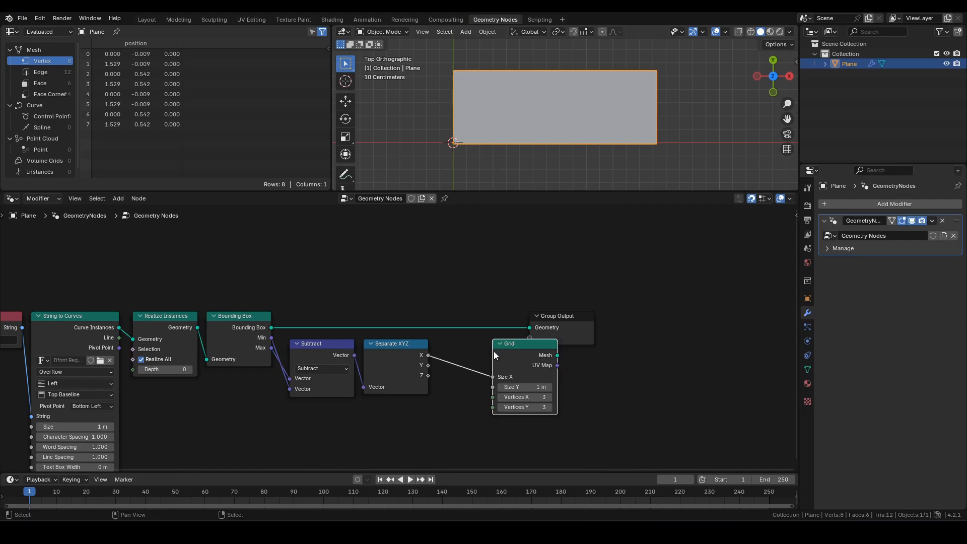
{"action": "left_click_drag", "start_coordinate": [429, 365], "coordinate": [497, 387]}
{"action": "middle_click_drag", "start_coordinate": [497, 387], "coordinate": [537, 364]}
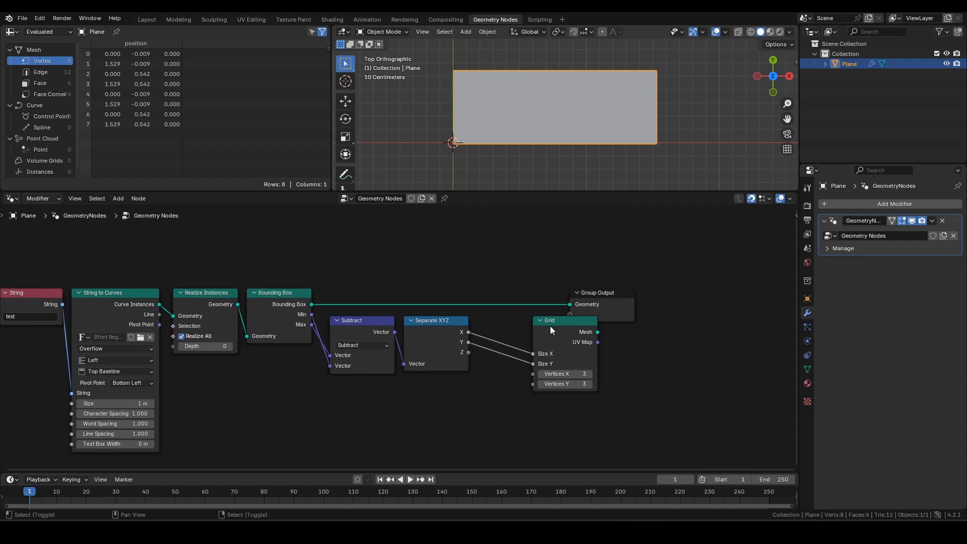
{"action": "left_click_drag", "start_coordinate": [597, 332], "coordinate": [719, 293]}
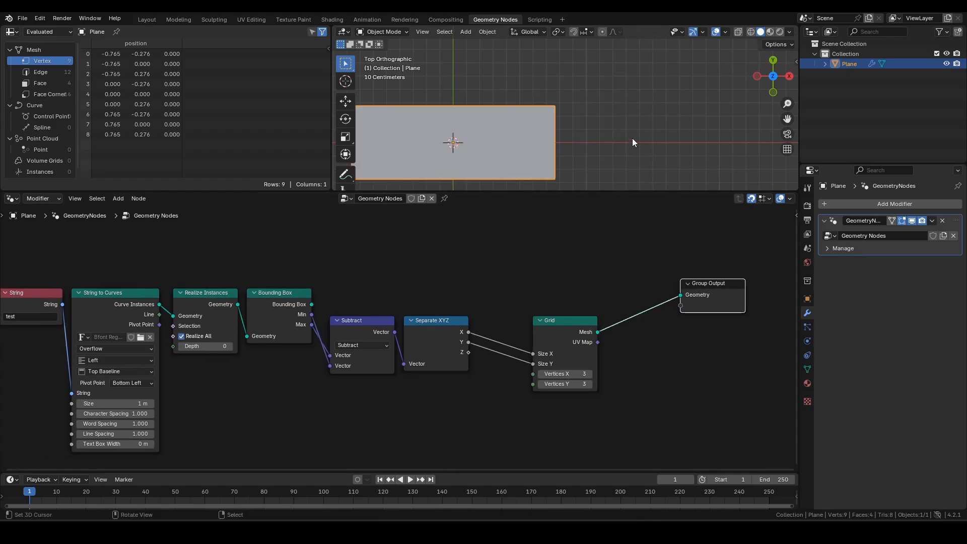
- Switch the viewport to wireframe and move the Subtract and Separate XYZ nodes up
{"action": "middle_click_drag", "start_coordinate": [611, 124], "coordinate": [669, 107], "text": "shift"}
{"action": "key", "text": "z"}
{"action": "left_click", "coordinate": [520, 125]}
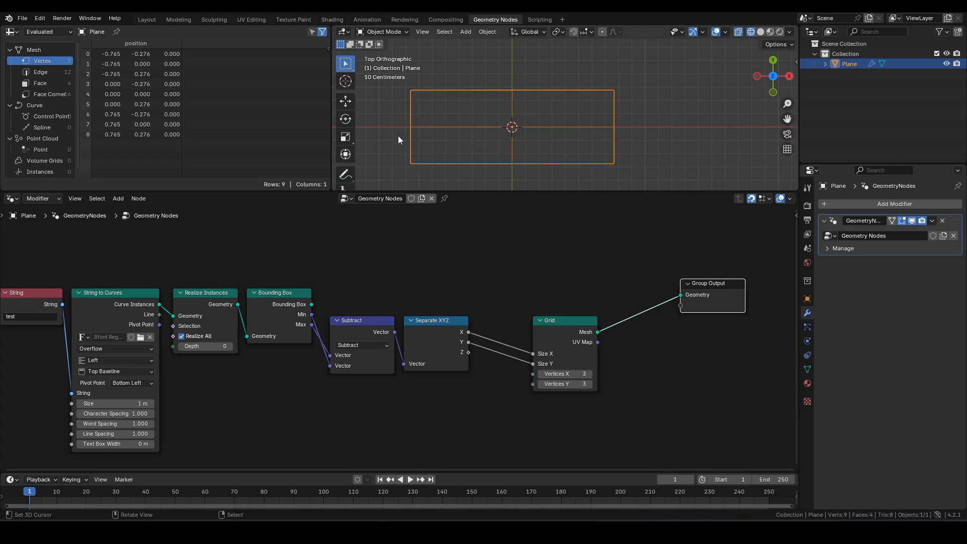
{"action": "middle_click_drag", "start_coordinate": [483, 361], "coordinate": [514, 340]}
{"action": "left_click_drag", "start_coordinate": [383, 264], "coordinate": [595, 376]}
{"action": "key", "text": "g"}
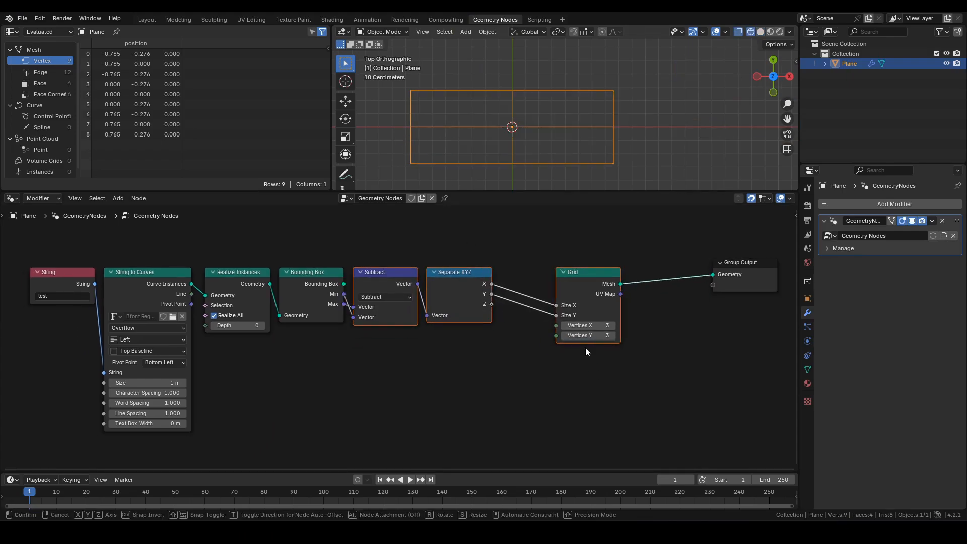
{"action": "left_click", "coordinate": [586, 347]}
{"action": "middle_click_drag", "start_coordinate": [429, 387], "coordinate": [528, 389]}
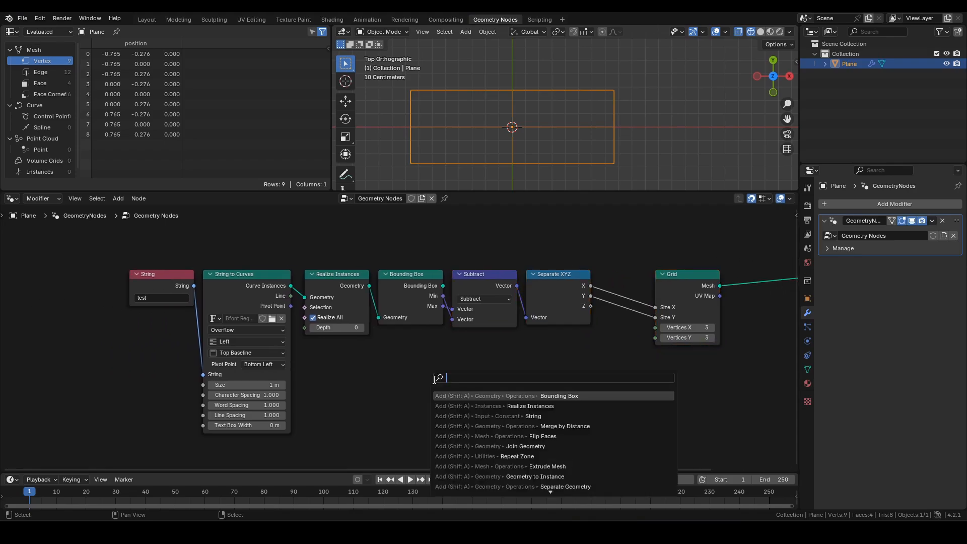
- Add a Value node below Bounding Box, labelled 'Resolution', set to 0.1
{"action": "type", "text": "val"}
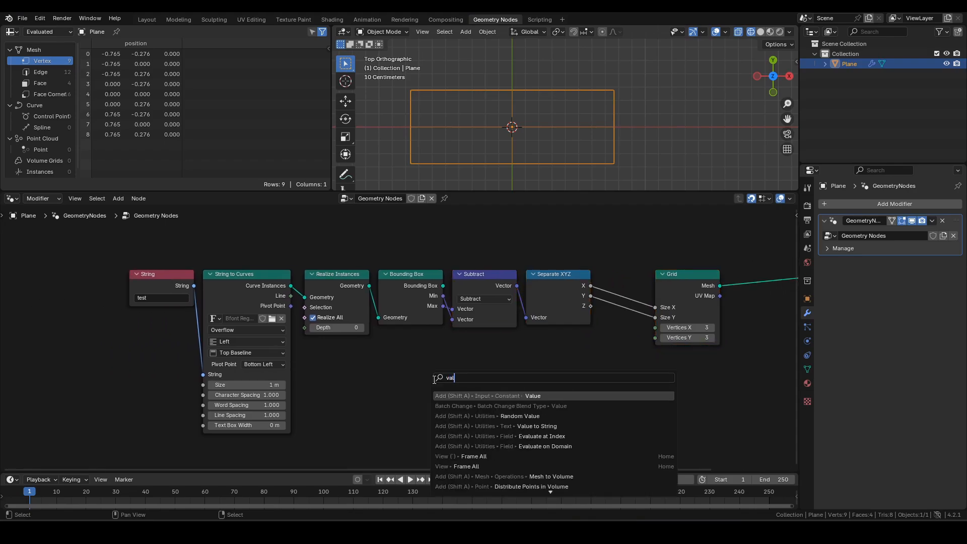
{"action": "key", "text": "Return"}
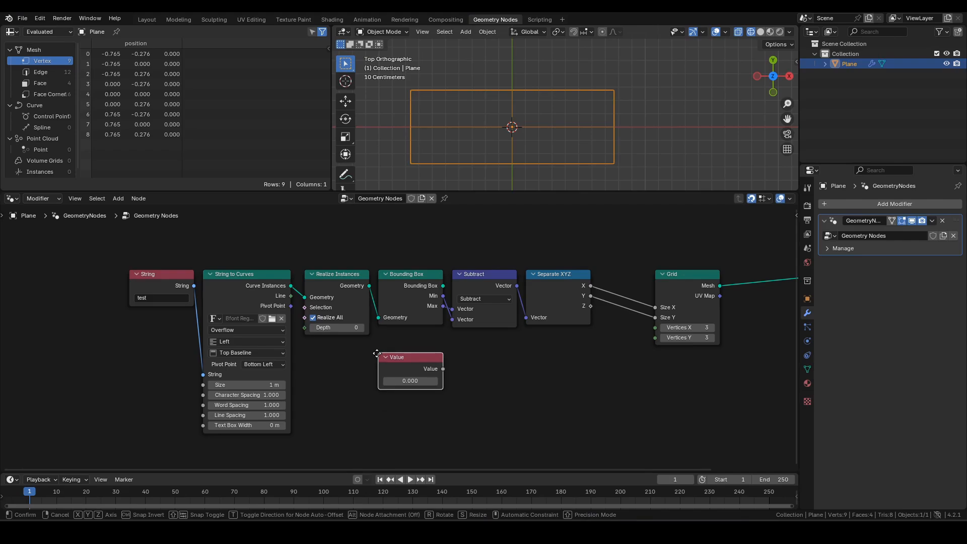
{"action": "left_click", "coordinate": [419, 368]}
{"action": "key", "text": "F2"}
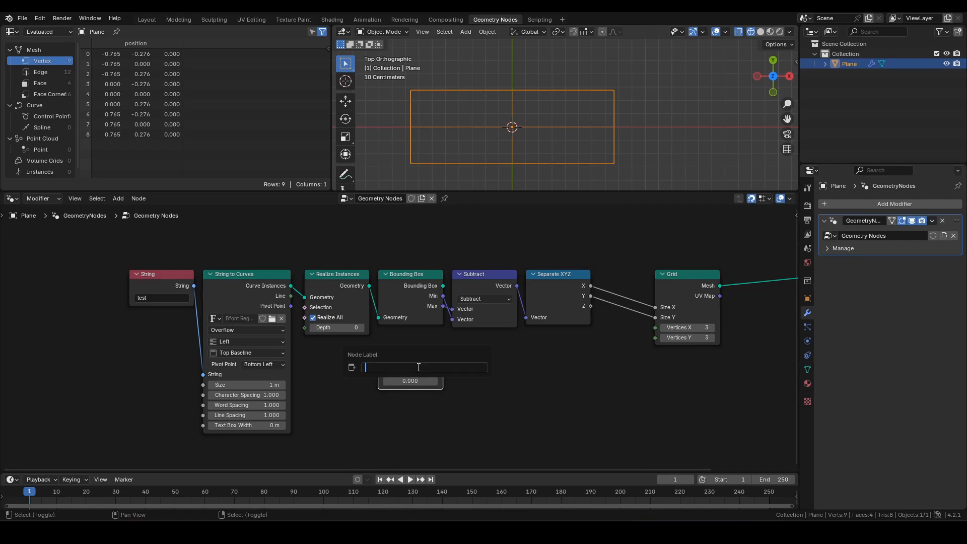
{"action": "type", "text": "Resolution"}
{"action": "key", "text": "Return"}
{"action": "left_click", "coordinate": [412, 380]}
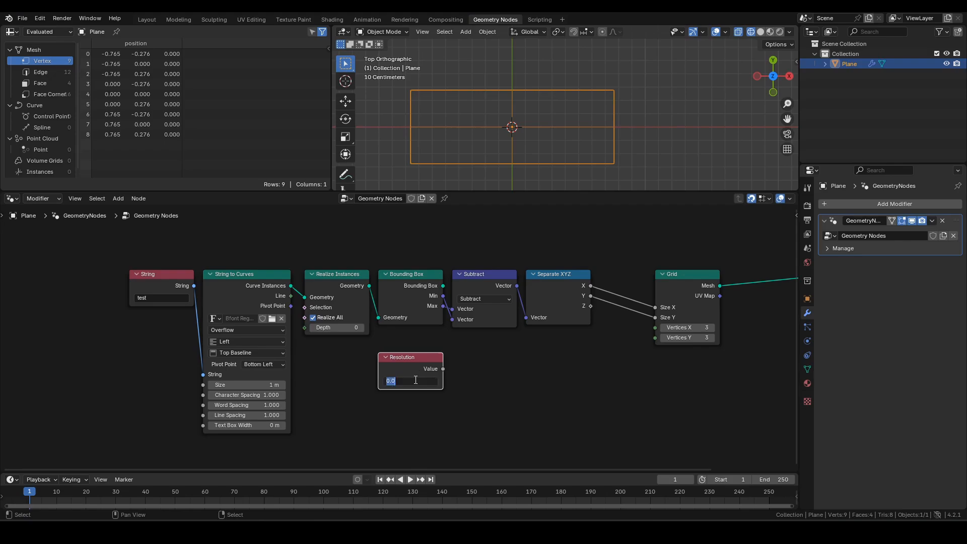
{"action": "type", "text": "0.1"}
{"action": "key", "text": "Return"}
{"action": "left_click", "coordinate": [499, 276]}
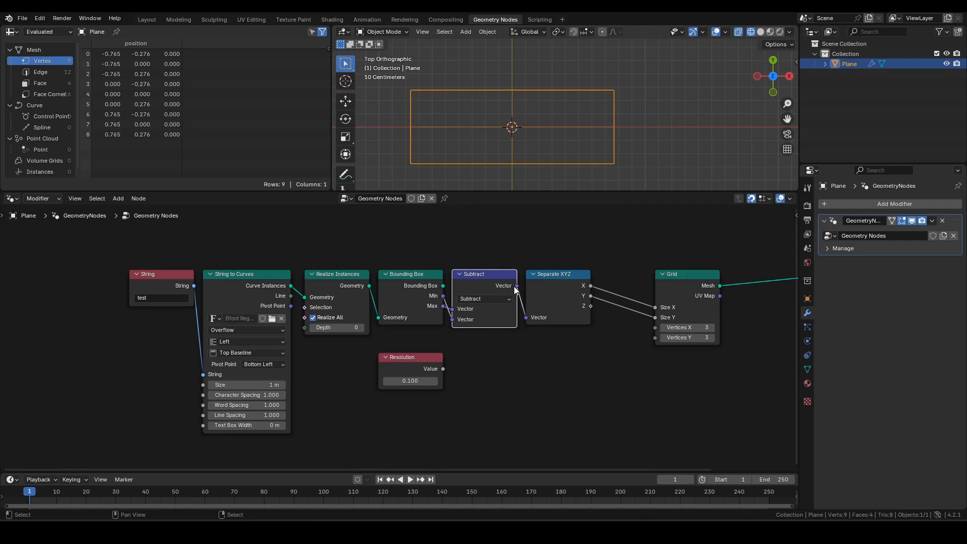
- Divide the bounding-box size by the Resolution value with a vector Divide node
{"action": "left_click_drag", "start_coordinate": [517, 285], "coordinate": [537, 383]}
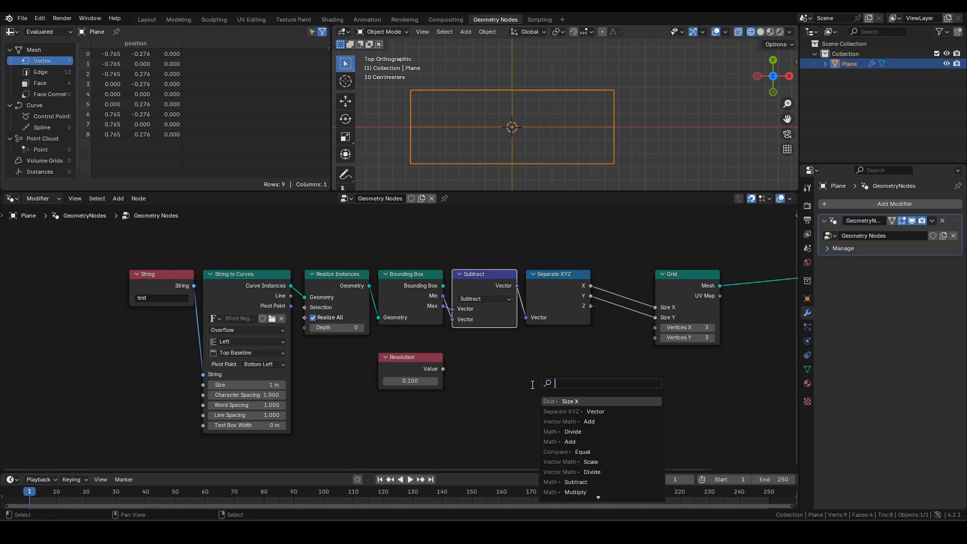
{"action": "type", "text": "div"}
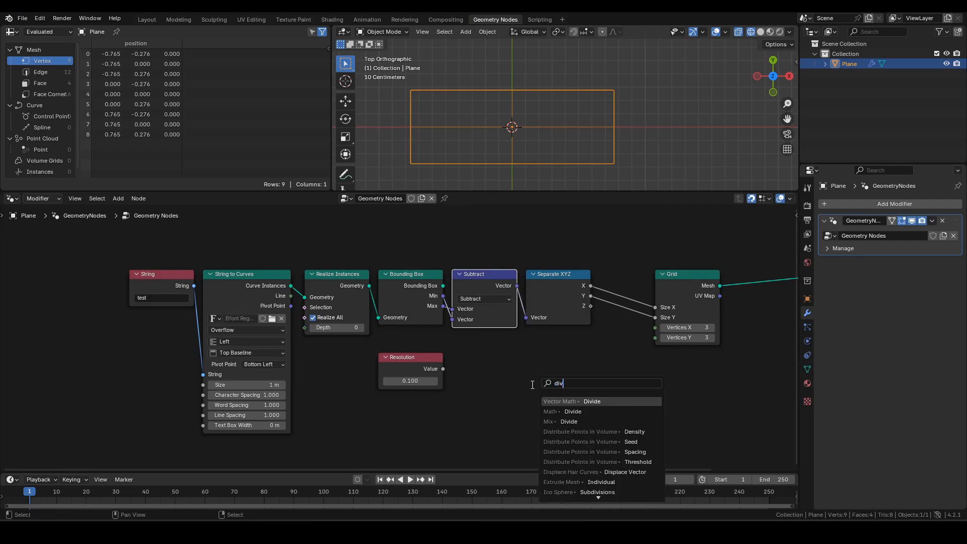
{"action": "key", "text": "Return"}
{"action": "left_click", "coordinate": [524, 345]}
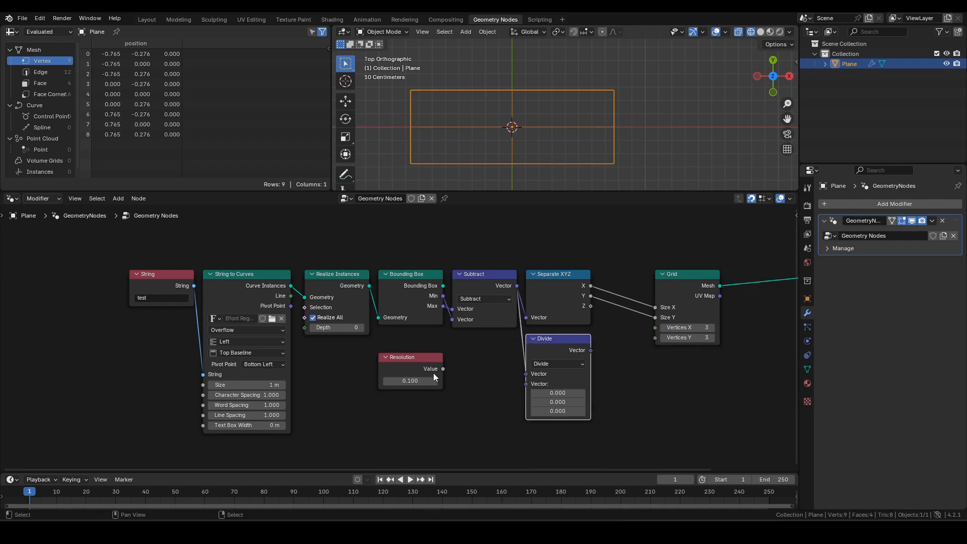
{"action": "left_click_drag", "start_coordinate": [443, 369], "coordinate": [528, 384]}
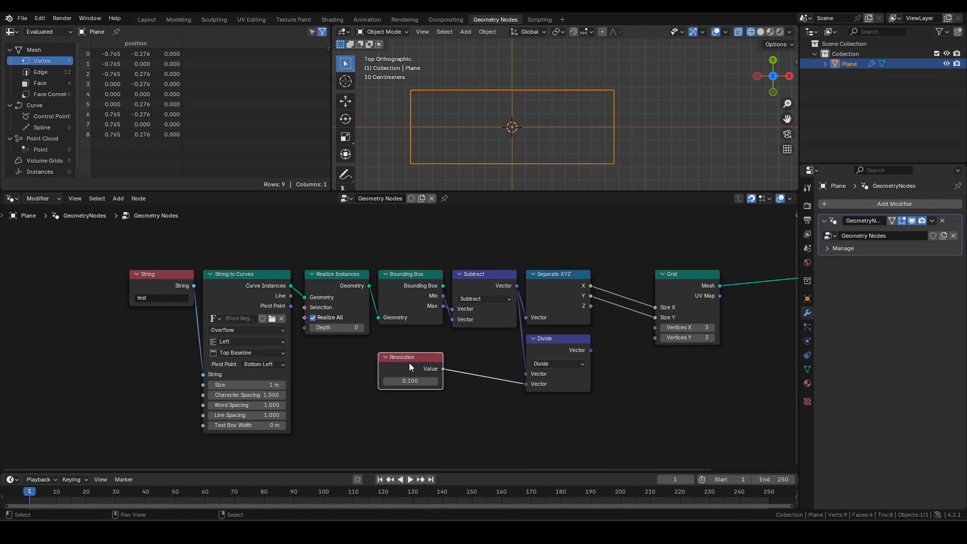
{"action": "left_click_drag", "start_coordinate": [409, 364], "coordinate": [484, 345]}
{"action": "middle_click_drag", "start_coordinate": [659, 313], "coordinate": [497, 315]}
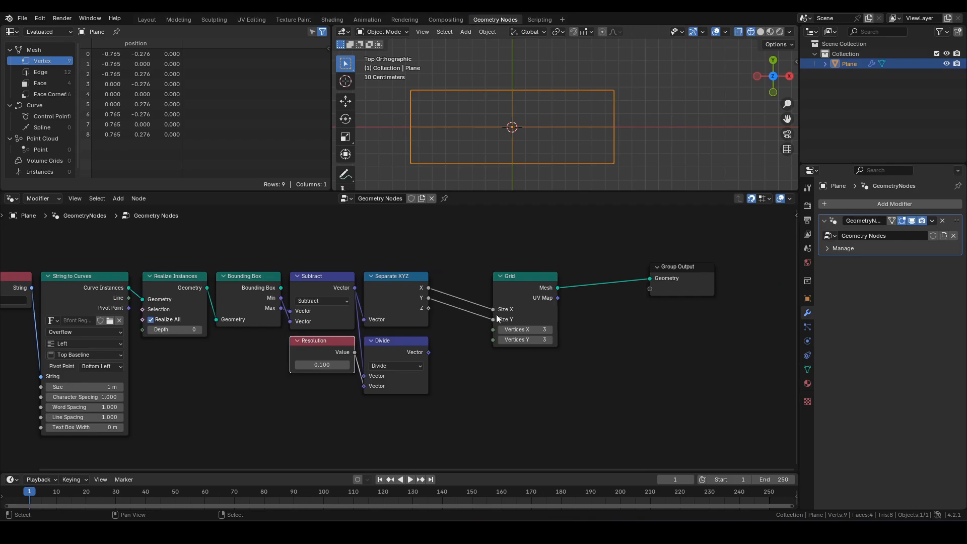
{"action": "left_click_drag", "start_coordinate": [514, 282], "coordinate": [597, 283]}
- Add (1, 1, 1) to the divided size with a vector Add node
{"action": "left_click_drag", "start_coordinate": [428, 352], "coordinate": [464, 349]}
{"action": "type", "text": "add"}
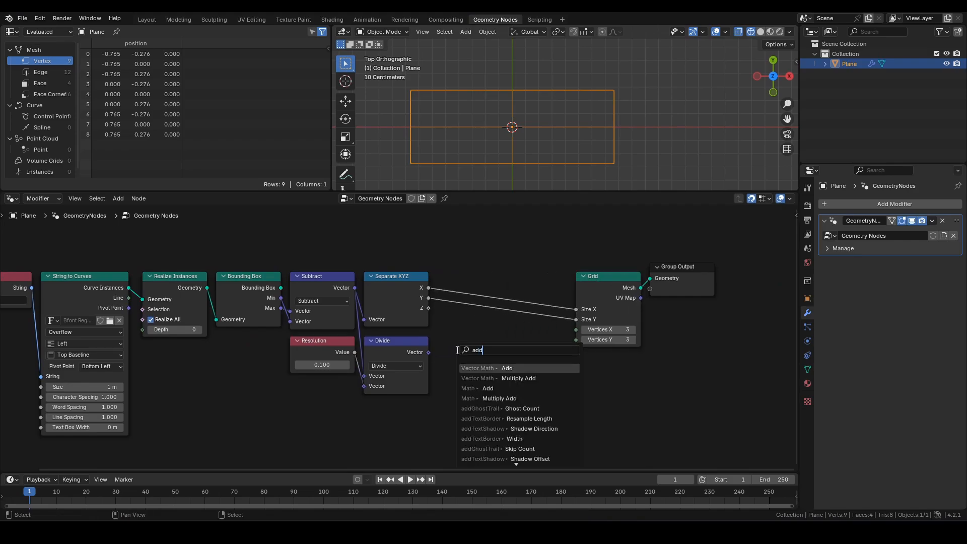
{"action": "left_click", "coordinate": [475, 368]}
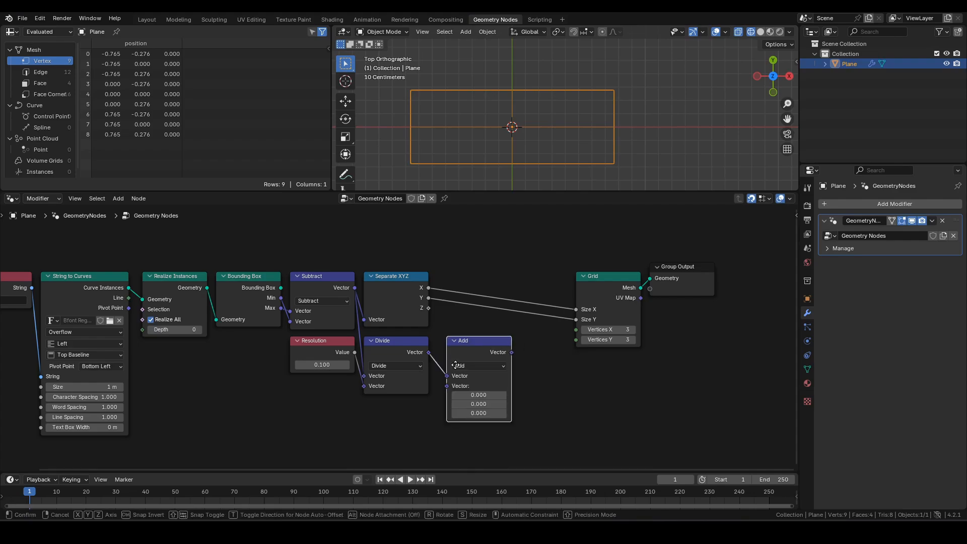
{"action": "left_click", "coordinate": [456, 390]}
{"action": "left_click_drag", "start_coordinate": [460, 395], "coordinate": [531, 368]}
{"action": "type", "text": "1"}
{"action": "key", "text": "Return"}
- Separate the result with Separate XYZ, linking X and Y to Grid's Vertices X and Y
{"action": "type", "text": "sx"}
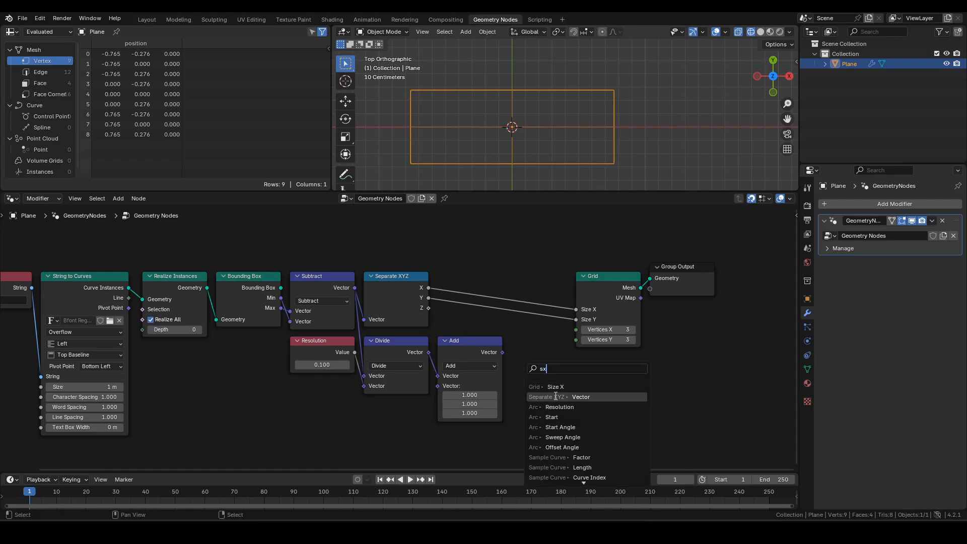
{"action": "left_click", "coordinate": [553, 397]}
{"action": "left_click", "coordinate": [547, 378]}
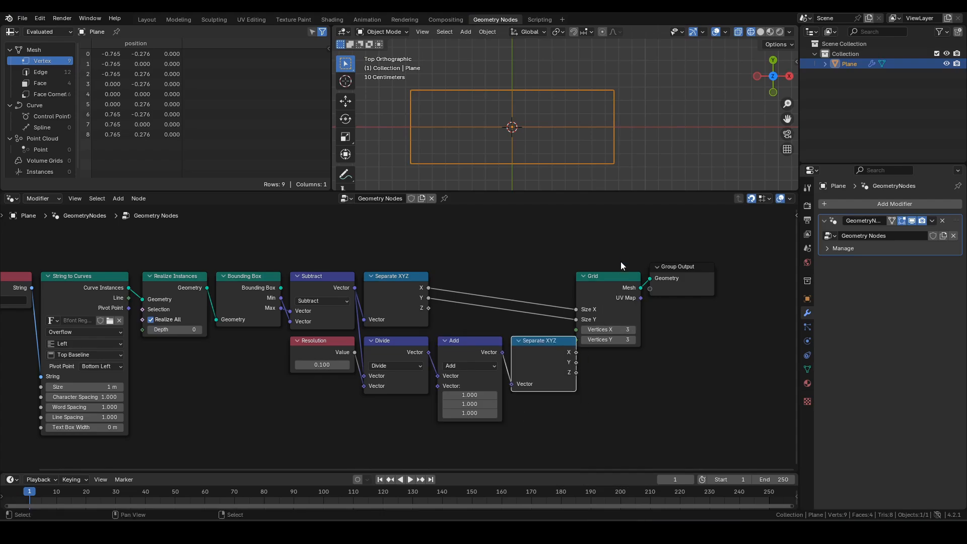
{"action": "left_click_drag", "start_coordinate": [621, 262], "coordinate": [697, 331]}
{"action": "key", "text": "g"}
{"action": "left_click", "coordinate": [722, 328]}
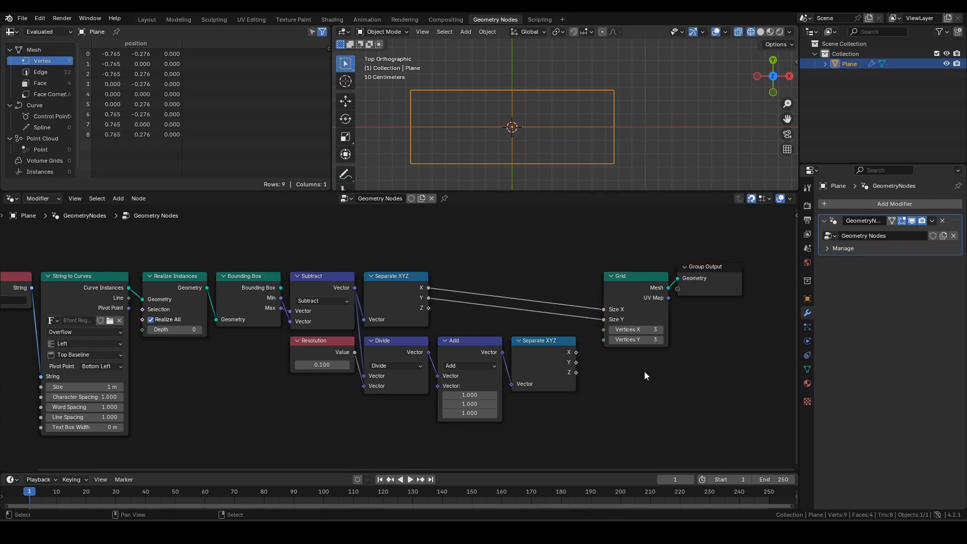
{"action": "left_click_drag", "start_coordinate": [576, 353], "coordinate": [606, 327]}
{"action": "left_click_drag", "start_coordinate": [577, 363], "coordinate": [607, 343]}
{"action": "left_click_drag", "start_coordinate": [639, 286], "coordinate": [619, 281]}
- Preview the realized 'test' text outlines from the Realize Instances node
{"action": "middle_click_drag", "start_coordinate": [569, 139], "coordinate": [597, 139], "text": "shift"}
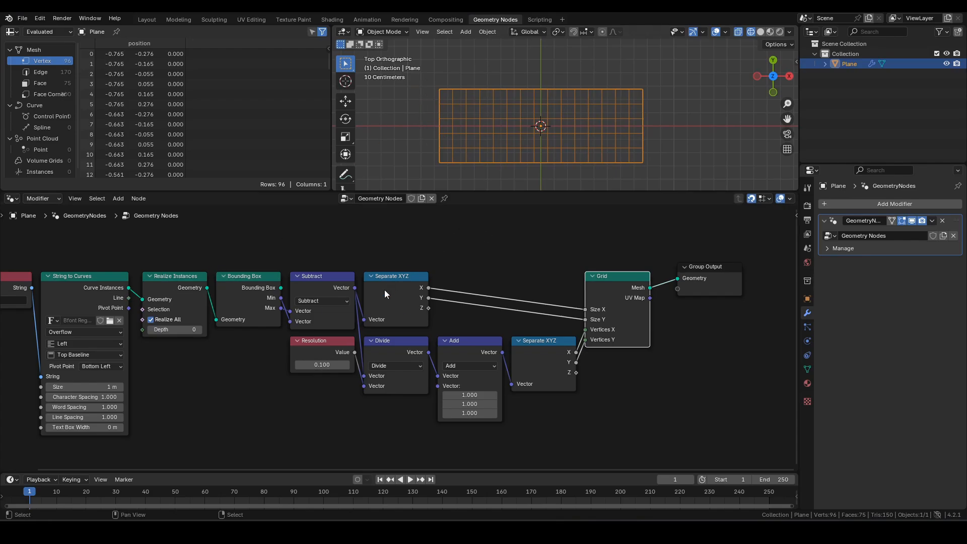
{"action": "left_click", "coordinate": [315, 350]}
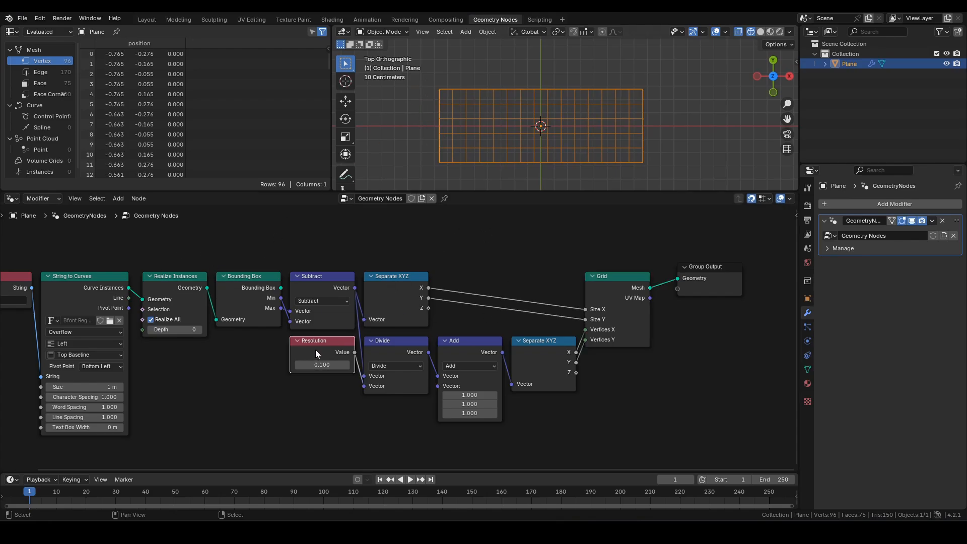
{"action": "left_click", "coordinate": [158, 279]}
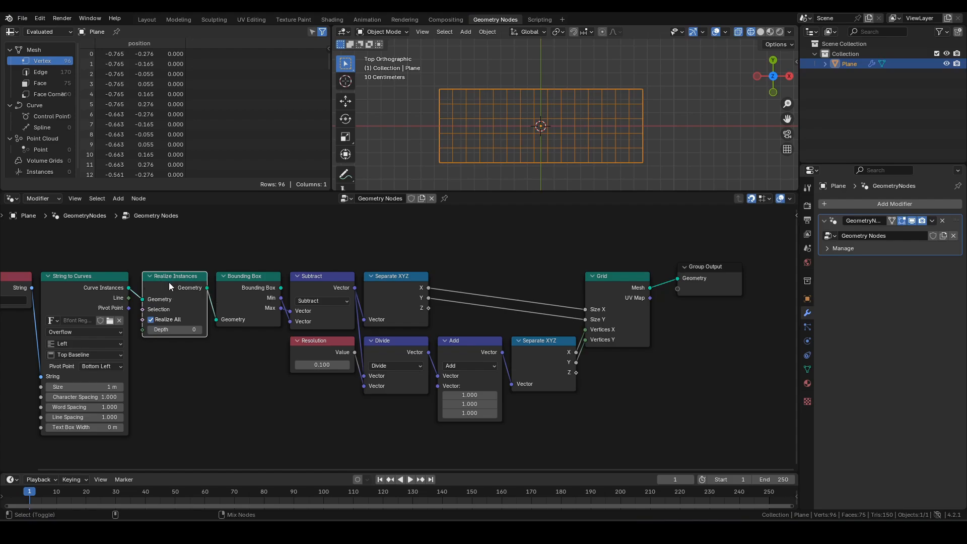
{"action": "left_click", "coordinate": [168, 282], "text": "ctrl+shift"}
{"action": "middle_click_drag", "start_coordinate": [637, 86], "coordinate": [598, 98], "text": "shift"}
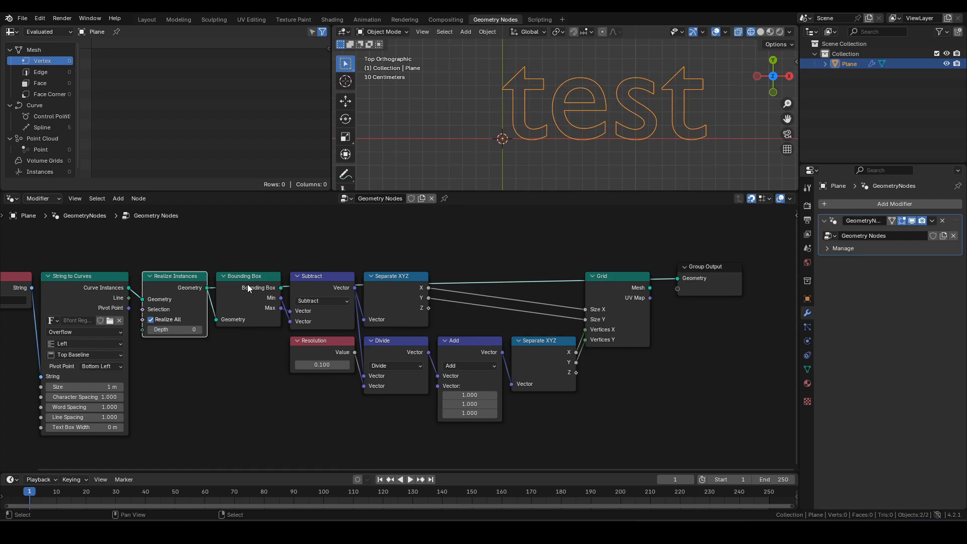
- Make the Grid the output again and move Group Output further right
{"action": "left_click", "coordinate": [611, 288], "text": "ctrl+shift"}
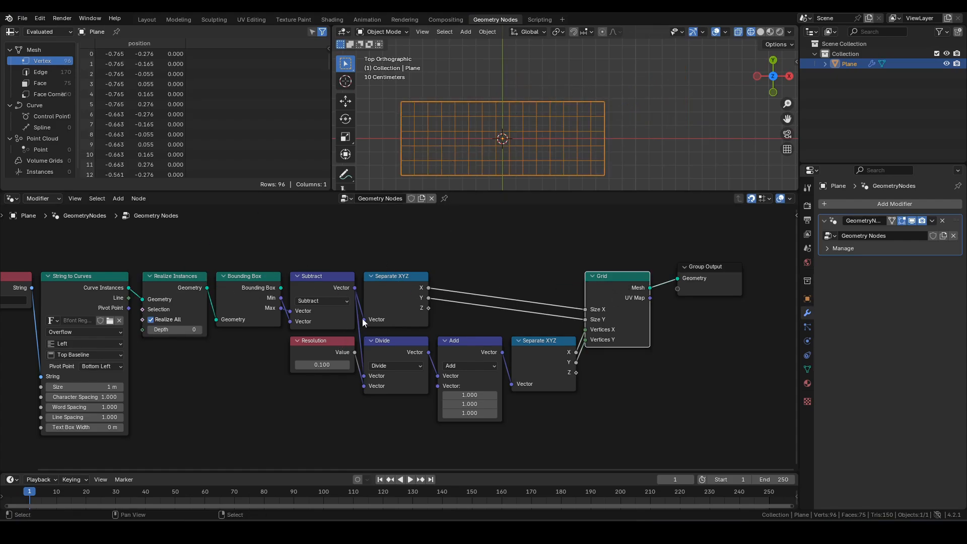
{"action": "middle_click_drag", "start_coordinate": [413, 287], "coordinate": [388, 327]}
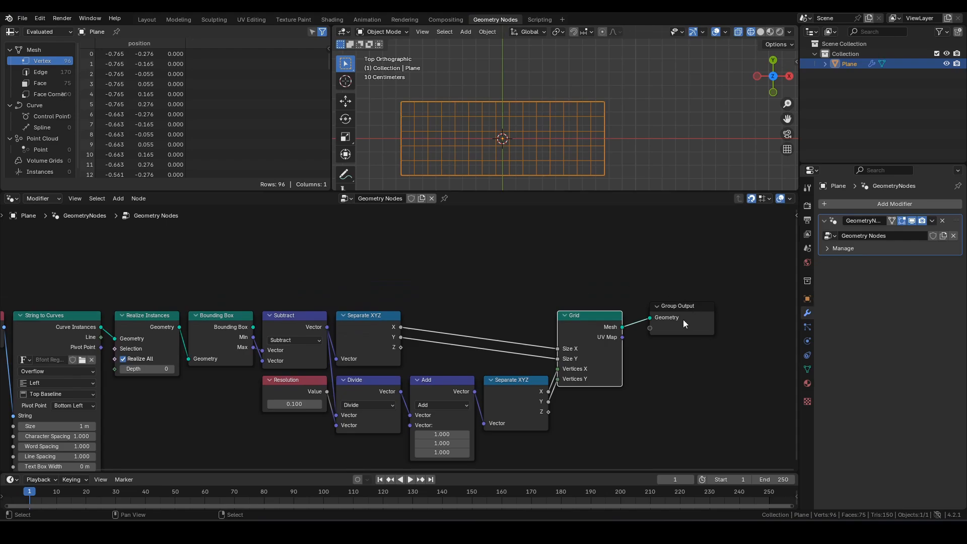
{"action": "left_click_drag", "start_coordinate": [684, 320], "coordinate": [767, 319]}
{"action": "left_click", "coordinate": [448, 288]}
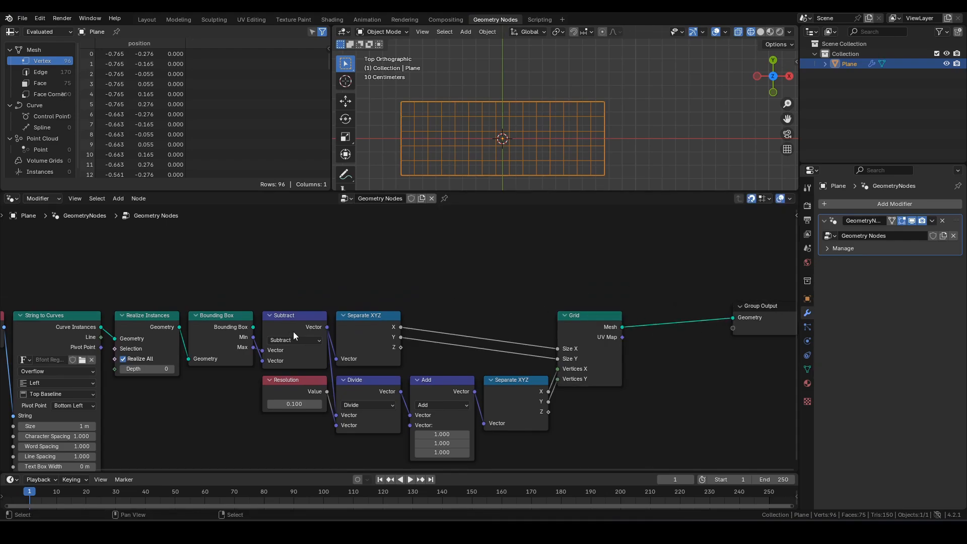
{"action": "left_click", "coordinate": [294, 316]}
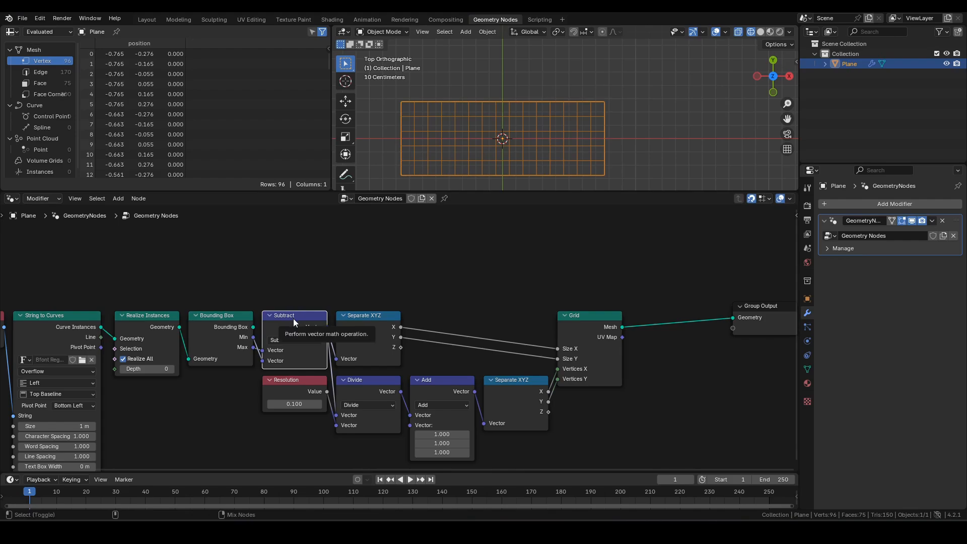
- Duplicate the Subtract node and switch the copy to Add, summing Min and Max
{"action": "key", "text": "g"}
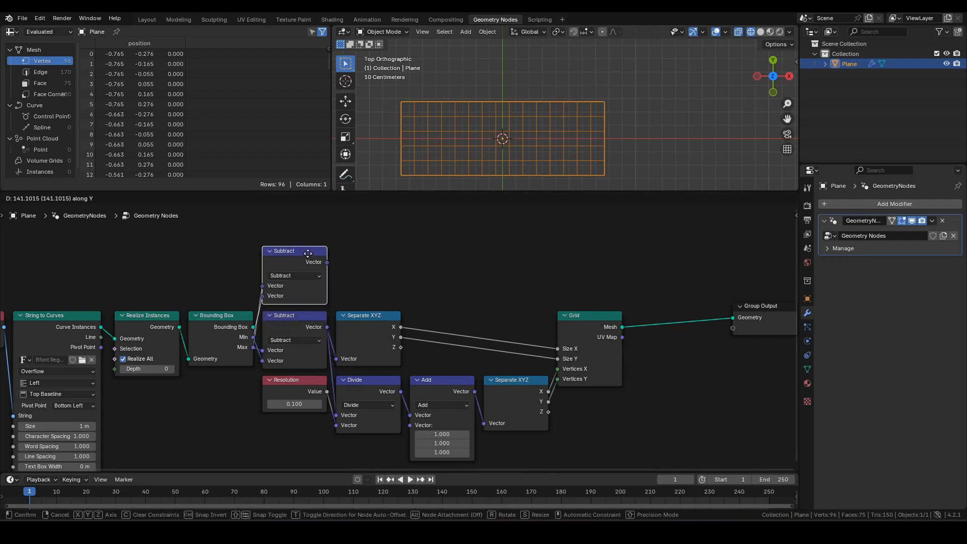
{"action": "left_click", "coordinate": [302, 253]}
{"action": "left_click", "coordinate": [305, 277]}
{"action": "key", "text": "a"}
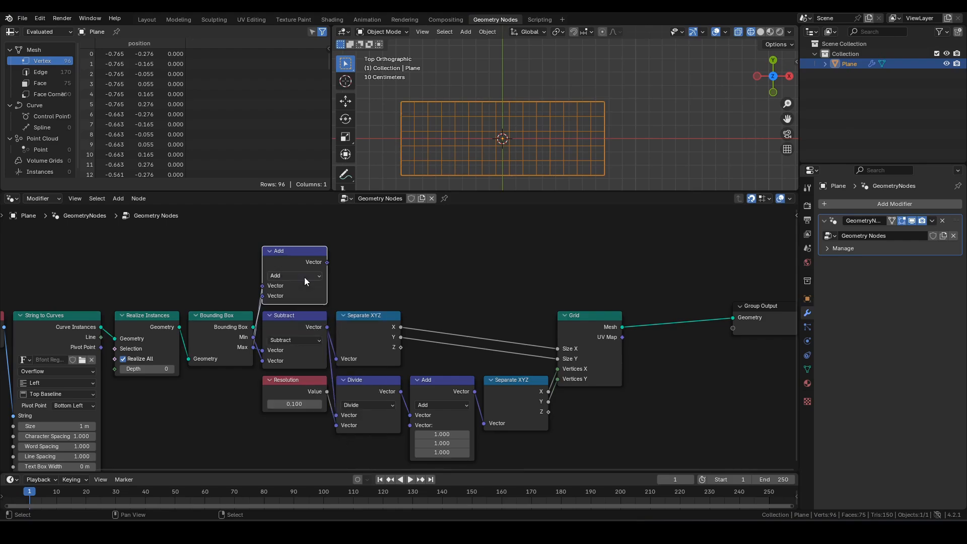
- Scale the Add result by 0.5 with a vector Scale node
{"action": "left_click_drag", "start_coordinate": [328, 262], "coordinate": [358, 256]}
{"action": "type", "text": "scale"}
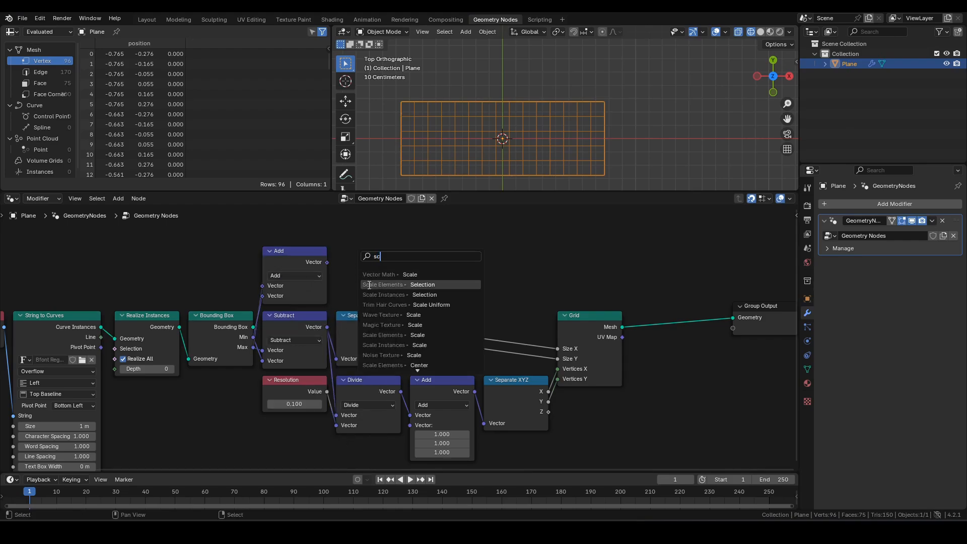
{"action": "key", "text": "Return"}
{"action": "left_click", "coordinate": [358, 279]}
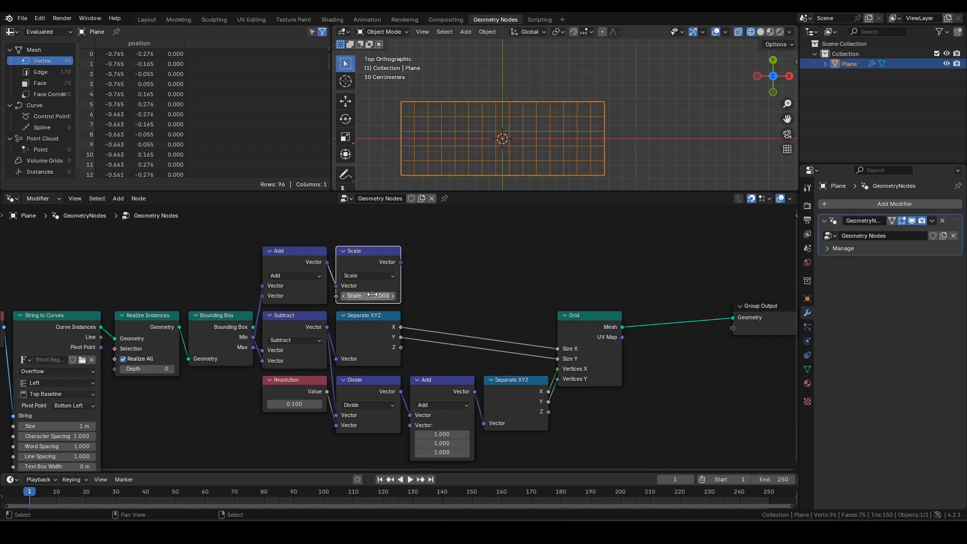
{"action": "left_click", "coordinate": [383, 293]}
{"action": "type", "text": "0.5"}
{"action": "key", "text": "Return"}
{"action": "middle_click_drag", "start_coordinate": [599, 272], "coordinate": [475, 274]}
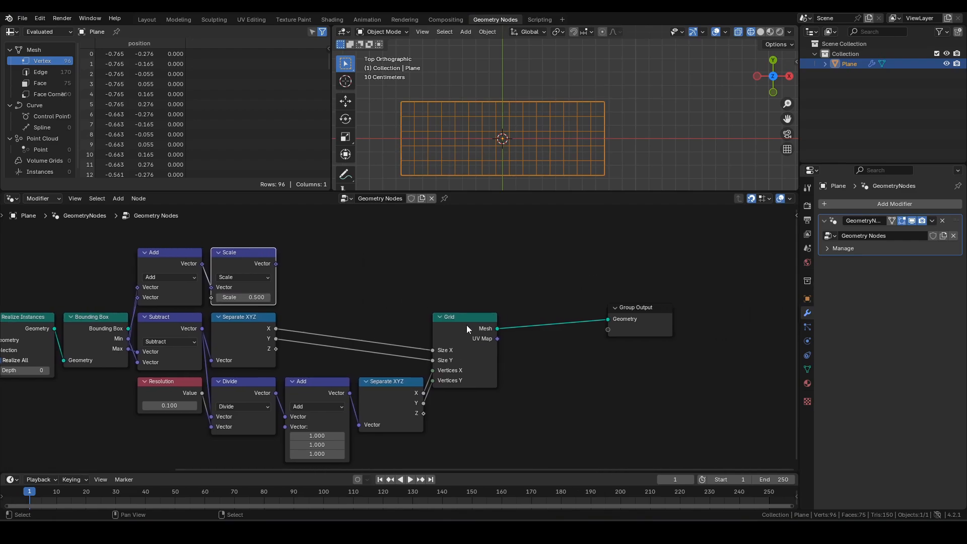
{"action": "left_click", "coordinate": [466, 325]}
- Insert a Transform Geometry node between Grid and Group Output, feeding Scale into Translation
{"action": "key", "text": "F3"}
{"action": "type", "text": "tg"}
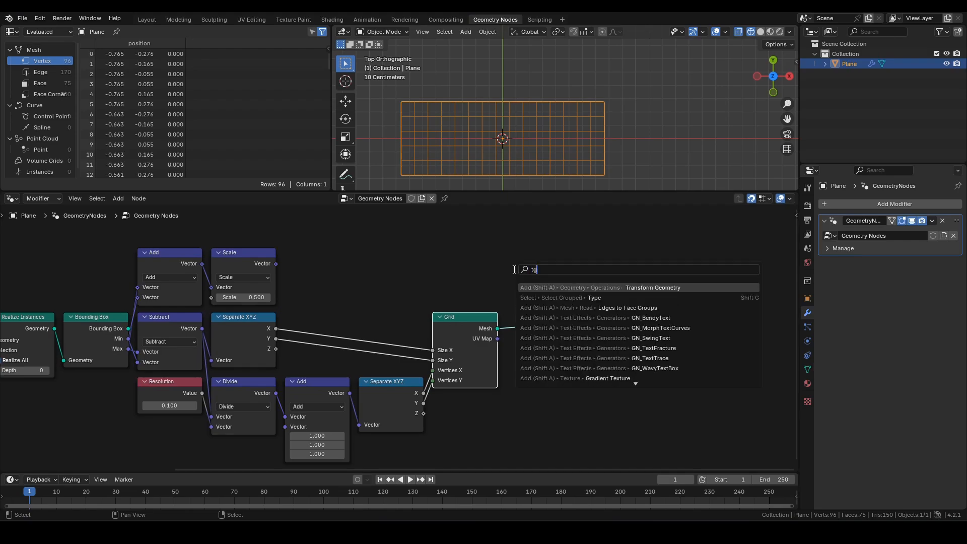
{"action": "key", "text": "Return"}
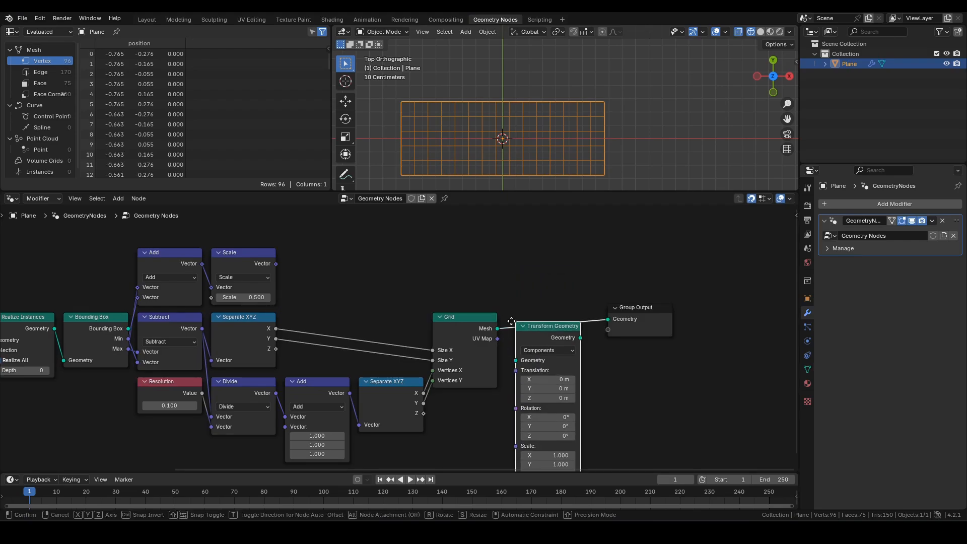
{"action": "left_click", "coordinate": [513, 315]}
{"action": "left_click_drag", "start_coordinate": [275, 263], "coordinate": [520, 372]}
{"action": "right_click_drag", "start_coordinate": [426, 295], "coordinate": [376, 344], "text": "shift"}
{"action": "key", "text": "g"}
{"action": "left_click", "coordinate": [484, 294]}
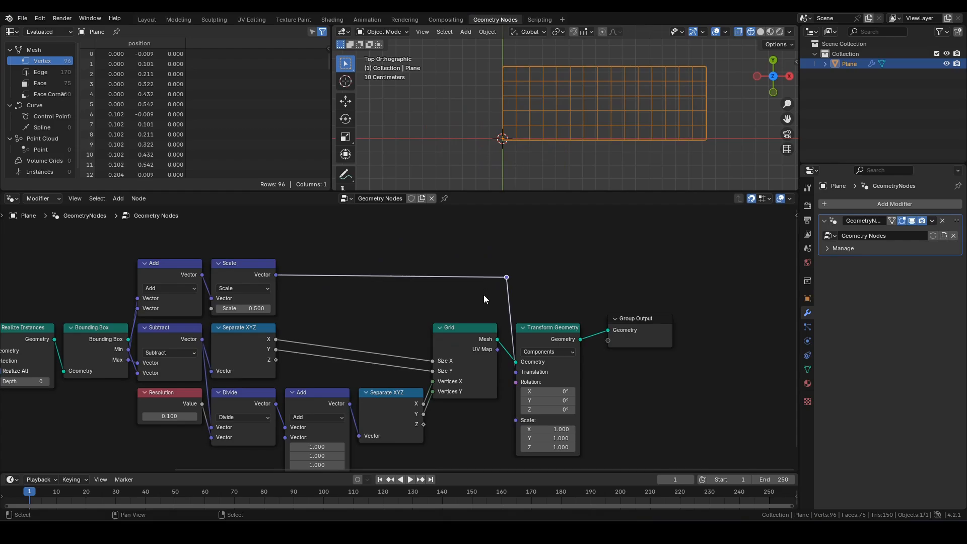
{"action": "middle_click_drag", "start_coordinate": [439, 293], "coordinate": [503, 282], "text": "shift"}
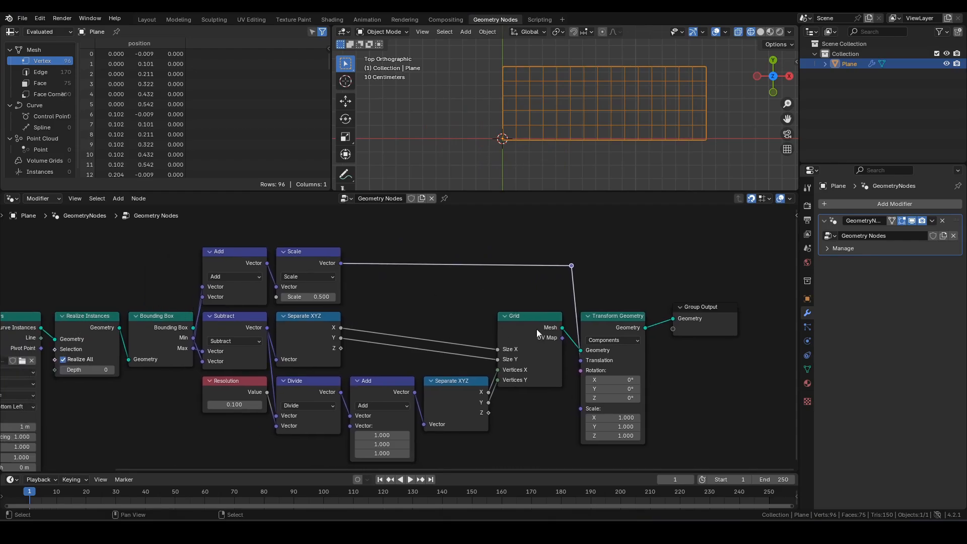
- Set the Transform Geometry scale to 1.001 on all three axes
{"action": "left_click", "coordinate": [600, 325]}
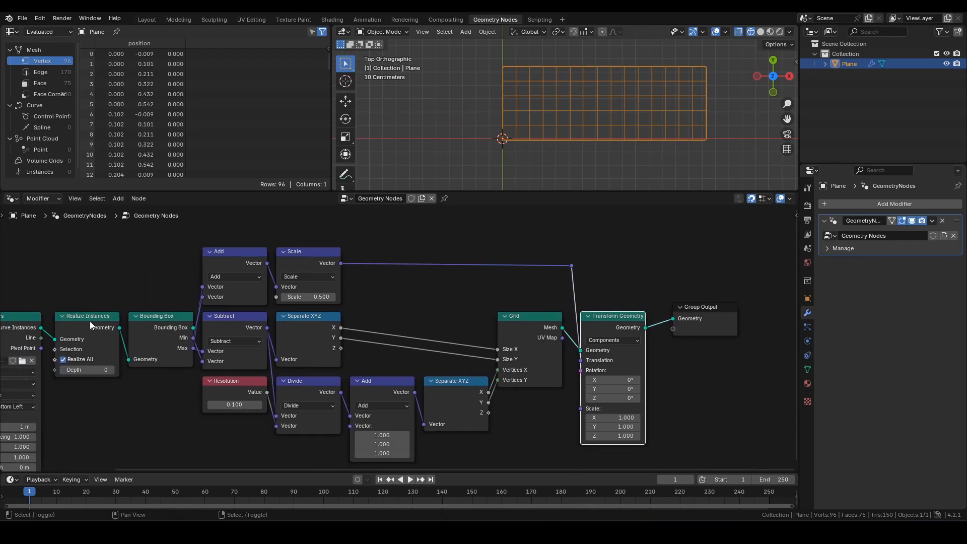
{"action": "left_click", "coordinate": [90, 322], "text": "ctrl+shift"}
{"action": "left_click", "coordinate": [620, 328], "text": "ctrl+shift"}
{"action": "middle_click_drag", "start_coordinate": [653, 274], "coordinate": [610, 261]}
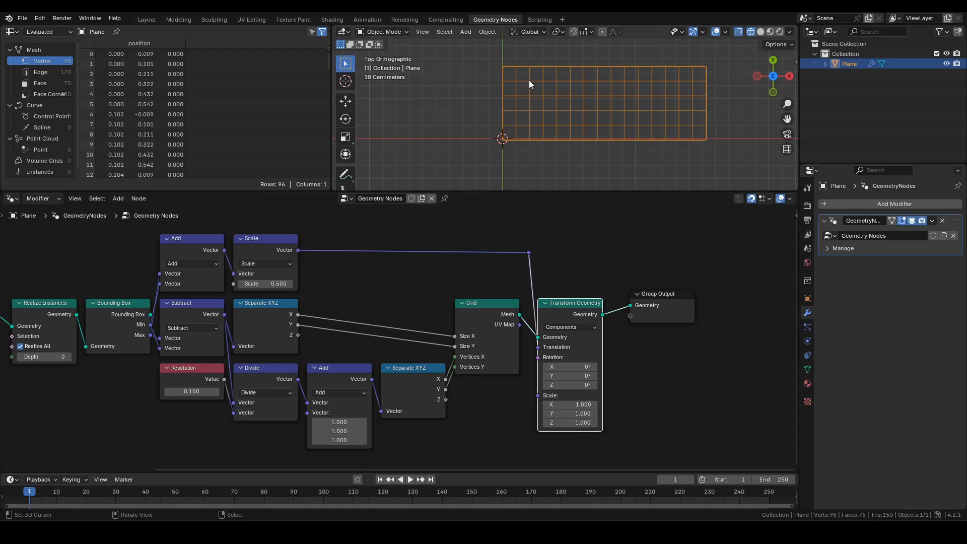
{"action": "left_click_drag", "start_coordinate": [574, 404], "coordinate": [574, 423]}
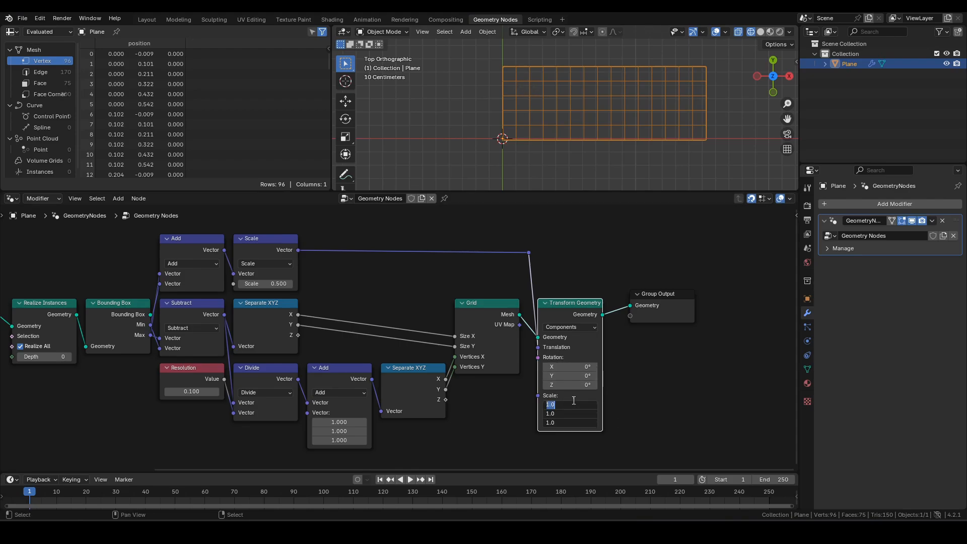
{"action": "type", "text": "1.001"}
{"action": "key", "text": "Return"}
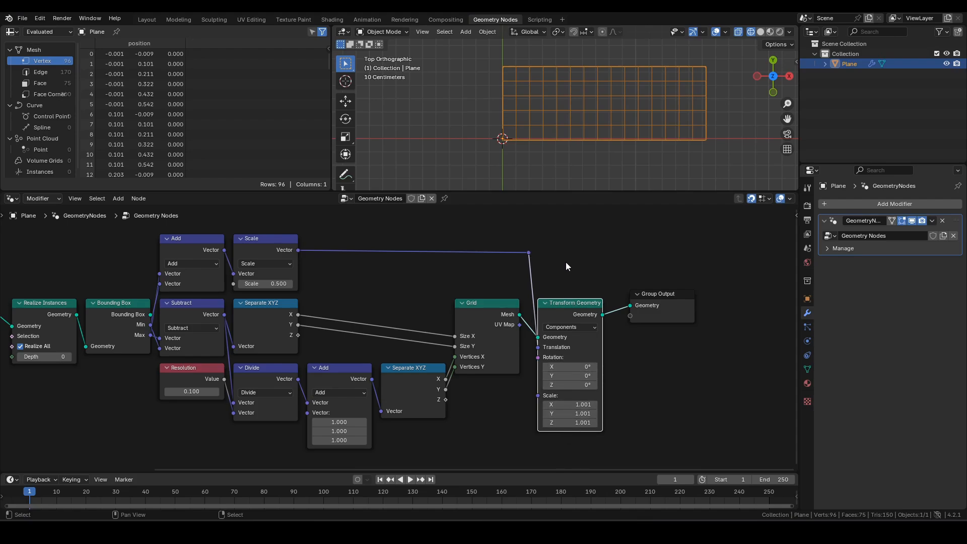
{"action": "left_click_drag", "start_coordinate": [657, 306], "coordinate": [676, 305]}
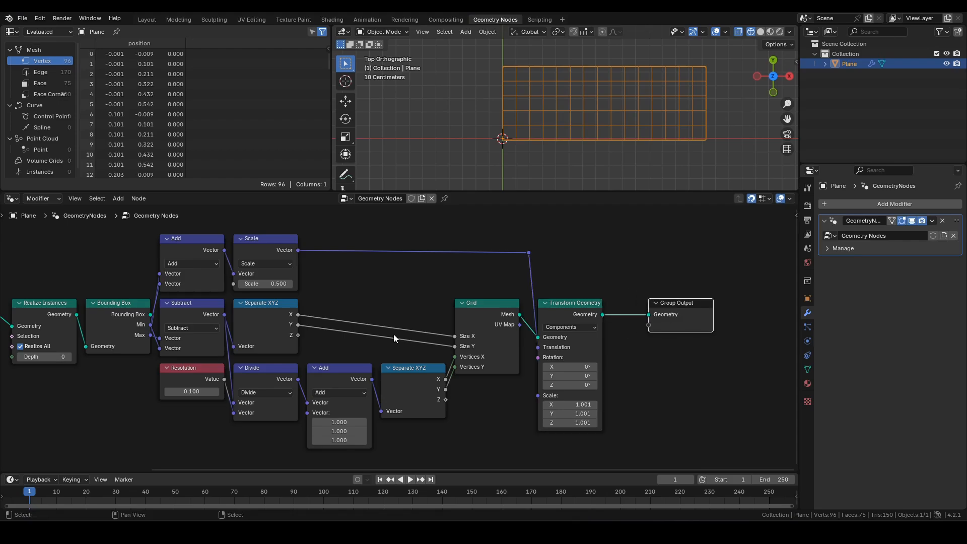
{"action": "middle_click_drag", "start_coordinate": [394, 334], "coordinate": [531, 295]}
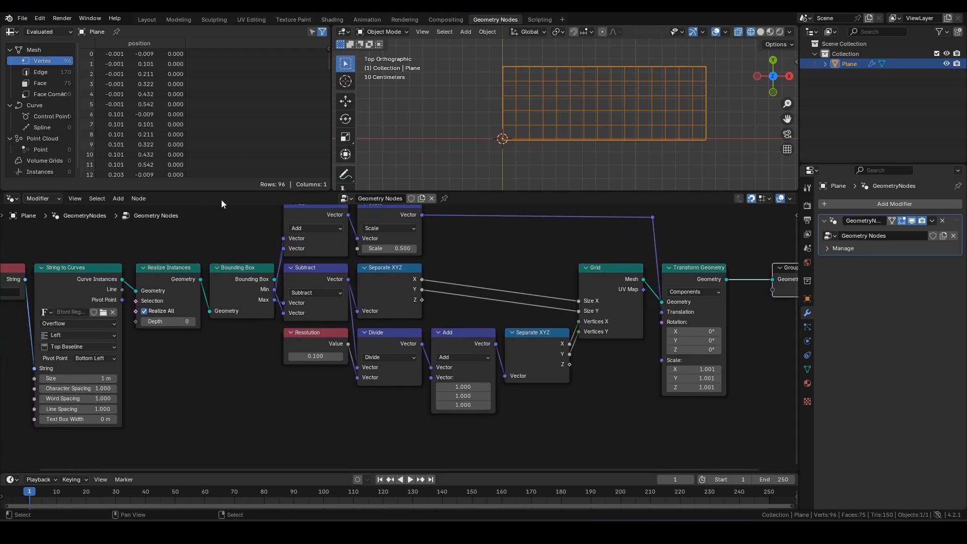
- Add a Fill Curve node set to N-gons, fed by the realized text curves
{"action": "left_click", "coordinate": [177, 274], "text": "ctrl+shift"}
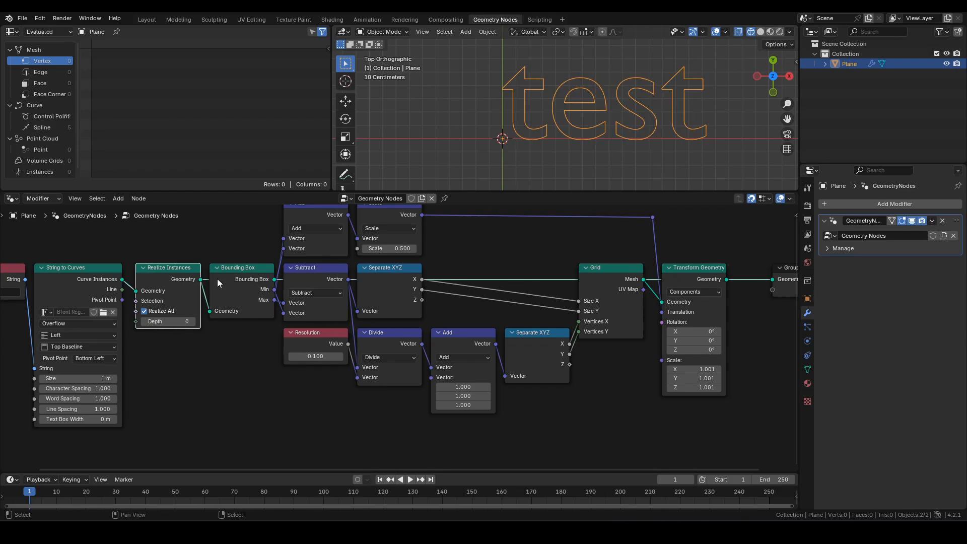
{"action": "left_click_drag", "start_coordinate": [201, 279], "coordinate": [510, 451]}
{"action": "type", "text": "fill"}
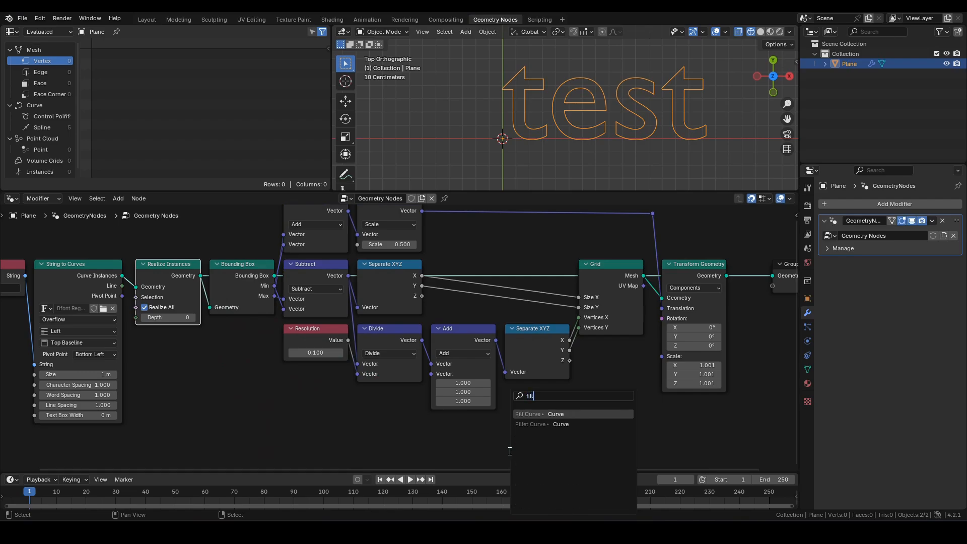
{"action": "key", "text": "Return"}
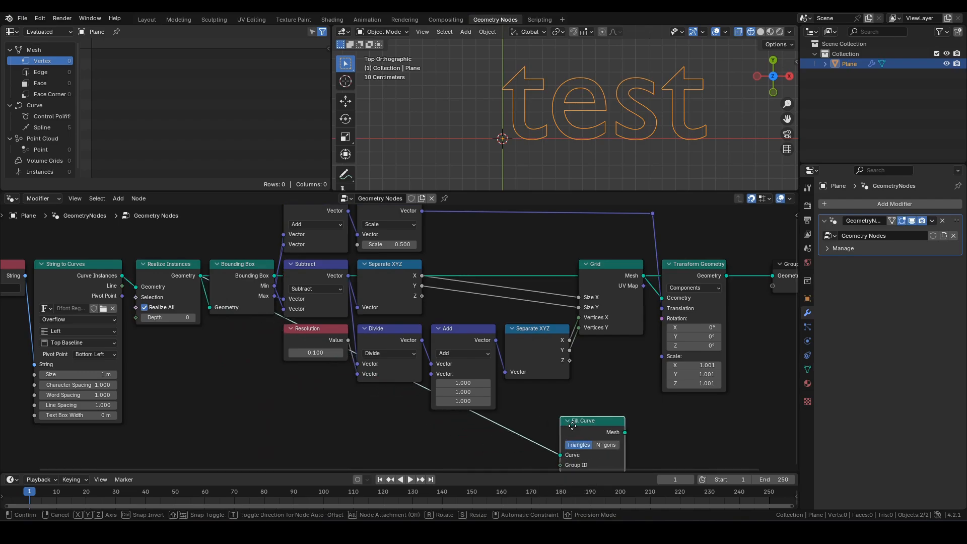
{"action": "left_click", "coordinate": [579, 423]}
{"action": "scroll", "coordinate": [606, 360], "scroll_direction": "down", "scroll_amount": 3}
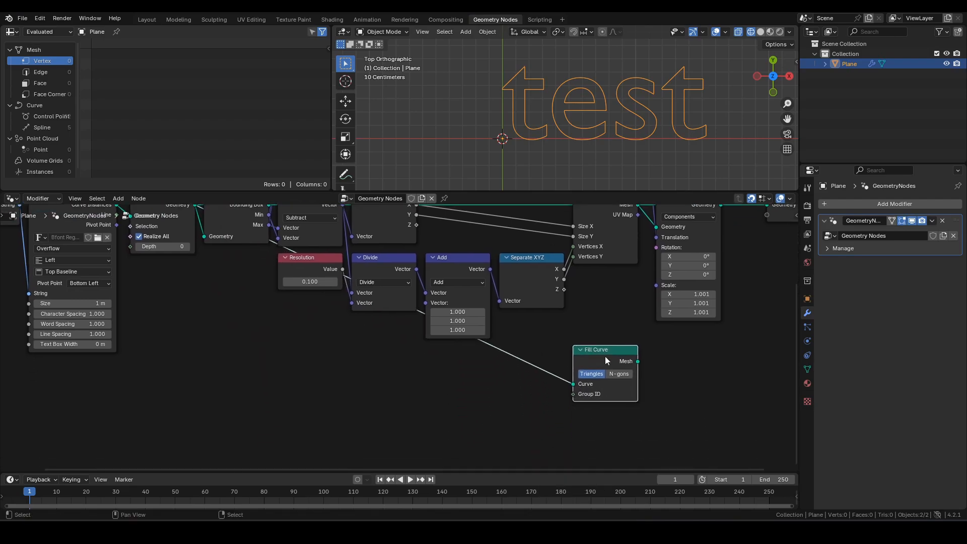
{"action": "left_click", "coordinate": [628, 377]}
{"action": "right_click_drag", "start_coordinate": [554, 342], "coordinate": [503, 389], "text": "shift"}
{"action": "key", "text": "g"}
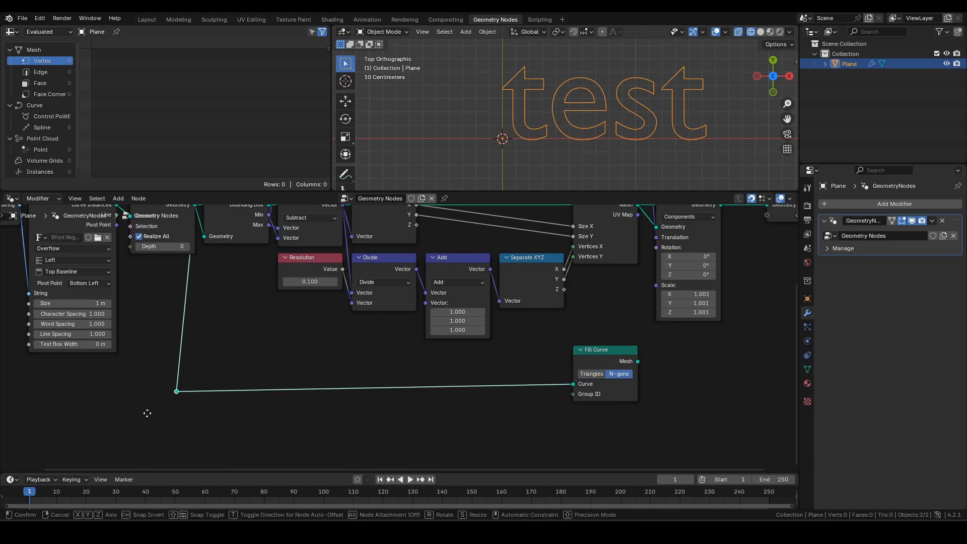
{"action": "left_click", "coordinate": [186, 410]}
{"action": "middle_click_drag", "start_coordinate": [573, 319], "coordinate": [548, 371]}
{"action": "middle_click_drag", "start_coordinate": [604, 352], "coordinate": [516, 351]}
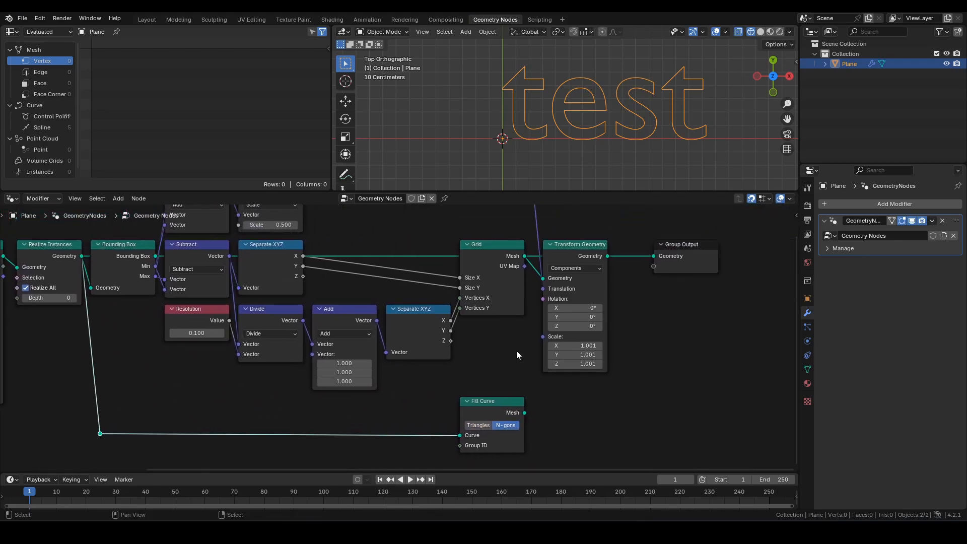
- Add an Extrude Mesh node after Fill Curve and preview the extruded text
{"action": "left_click_drag", "start_coordinate": [524, 413], "coordinate": [546, 397]}
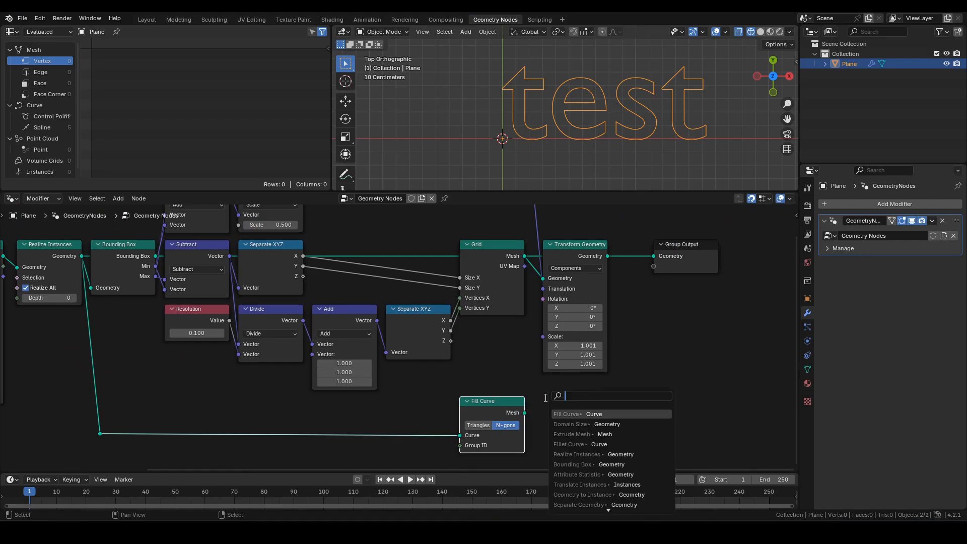
{"action": "type", "text": "em"}
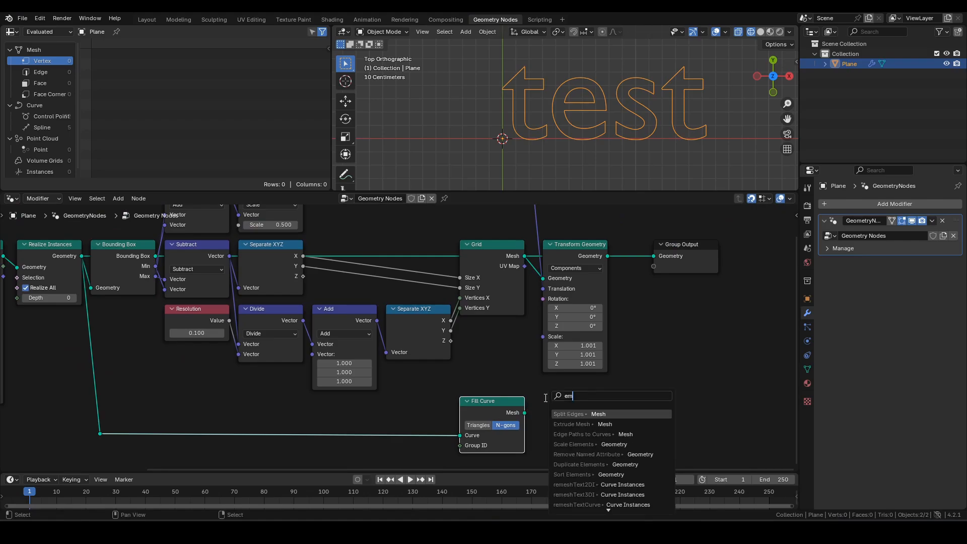
{"action": "key", "text": "Return"}
{"action": "right_click", "coordinate": [545, 398]}
{"action": "left_click_drag", "start_coordinate": [525, 413], "coordinate": [562, 415]}
{"action": "type", "text": "em"}
{"action": "left_click", "coordinate": [582, 426]}
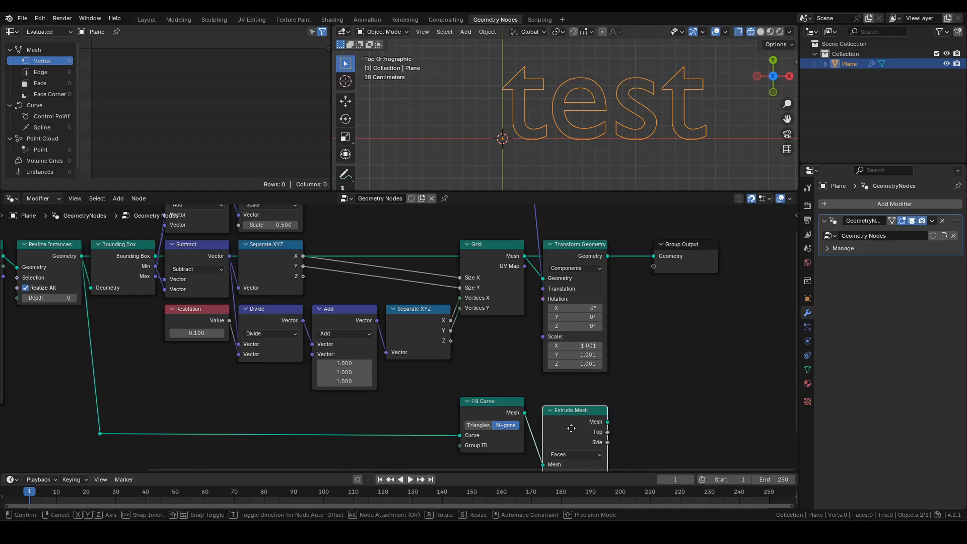
{"action": "left_click", "coordinate": [575, 422]}
{"action": "left_click", "coordinate": [576, 418], "text": "alt+shift"}
{"action": "scroll", "coordinate": [664, 159], "scroll_direction": "down", "scroll_amount": 3}
{"action": "middle_click_drag", "start_coordinate": [630, 179], "coordinate": [652, 151]}
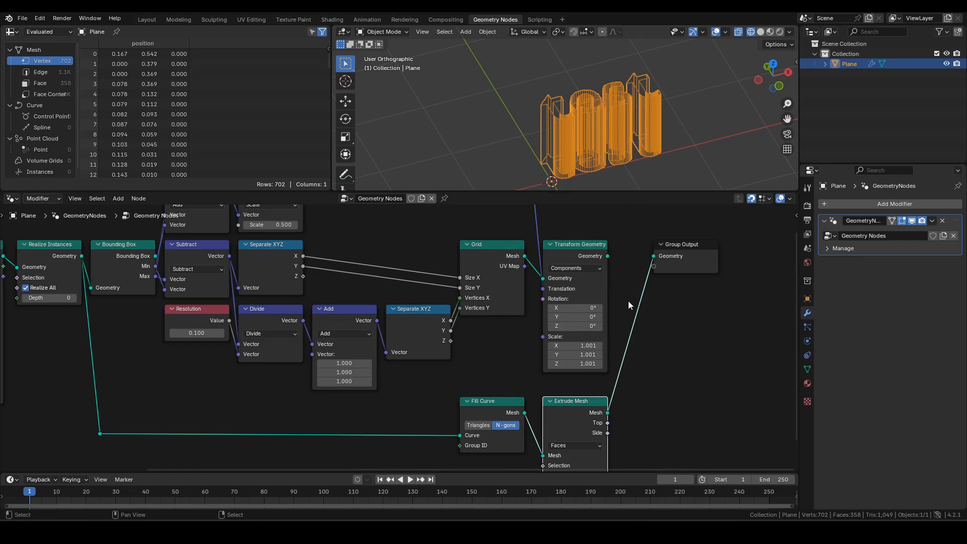
- Disconnect Extrude Mesh from the output, restore the grid preview, and move Group Output right
{"action": "right_click_drag", "start_coordinate": [630, 283], "coordinate": [673, 355], "text": "ctrl"}
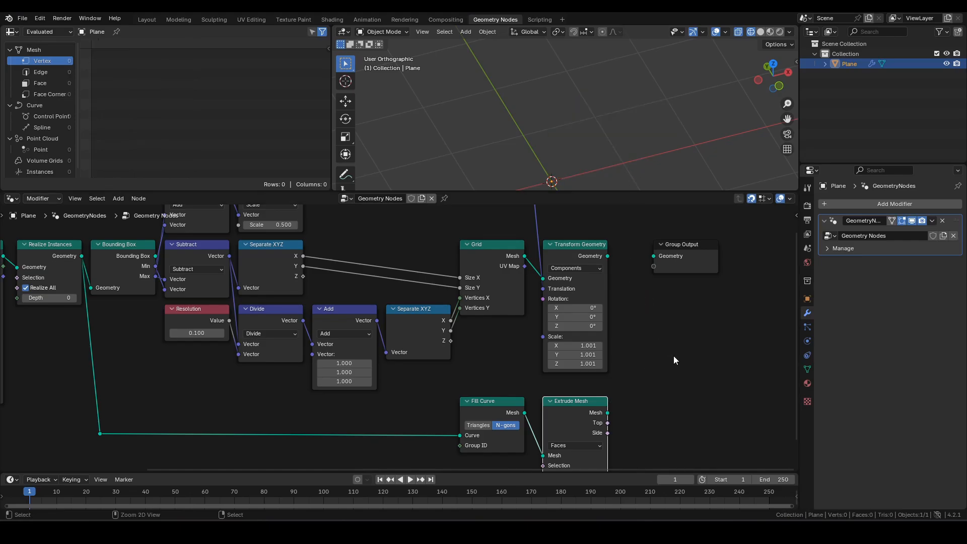
{"action": "left_click", "coordinate": [579, 246], "text": "ctrl+shift"}
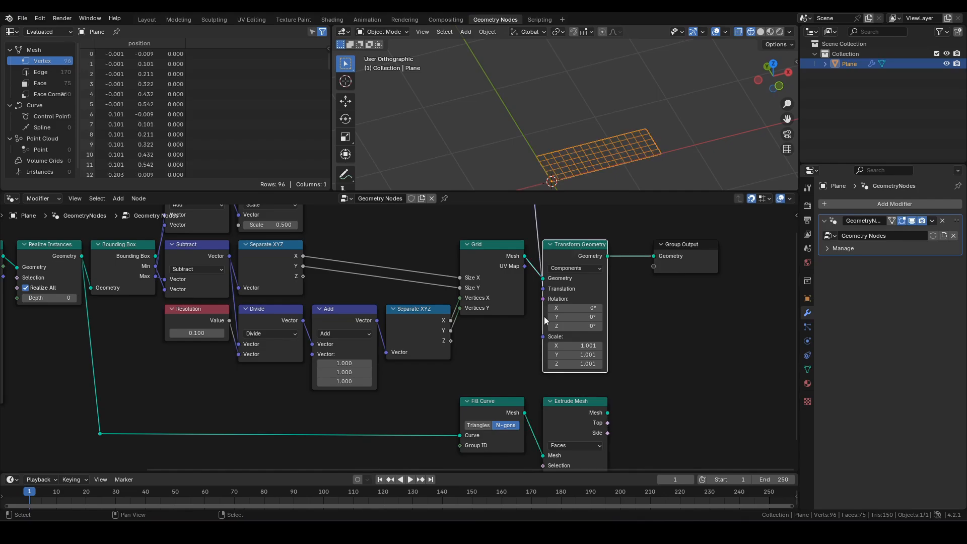
{"action": "left_click", "coordinate": [494, 410], "text": "ctrl+shift"}
{"action": "middle_click_drag", "start_coordinate": [606, 130], "coordinate": [613, 74], "text": "shift"}
{"action": "scroll", "coordinate": [620, 77], "scroll_direction": "up", "scroll_amount": 2}
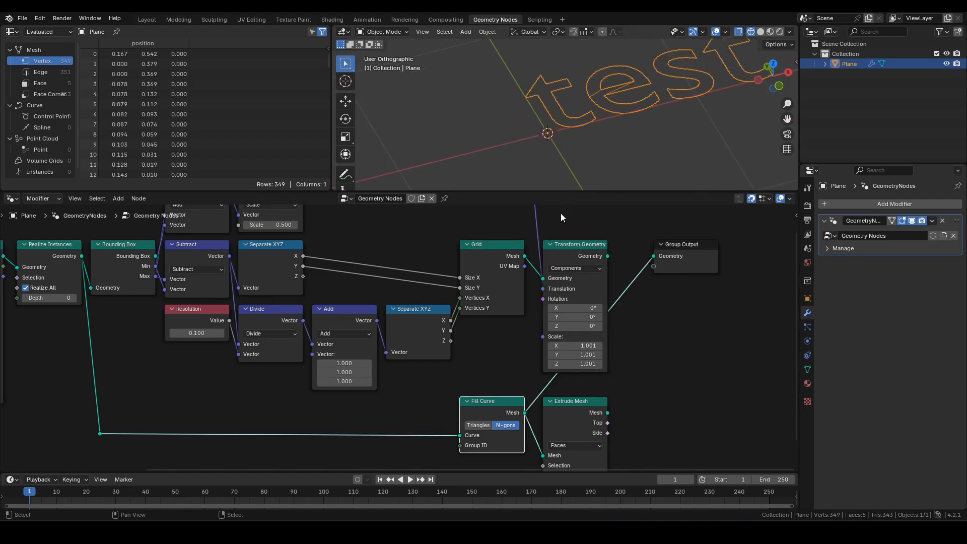
{"action": "left_click", "coordinate": [582, 255], "text": "ctrl+shift"}
{"action": "left_click", "coordinate": [688, 261]}
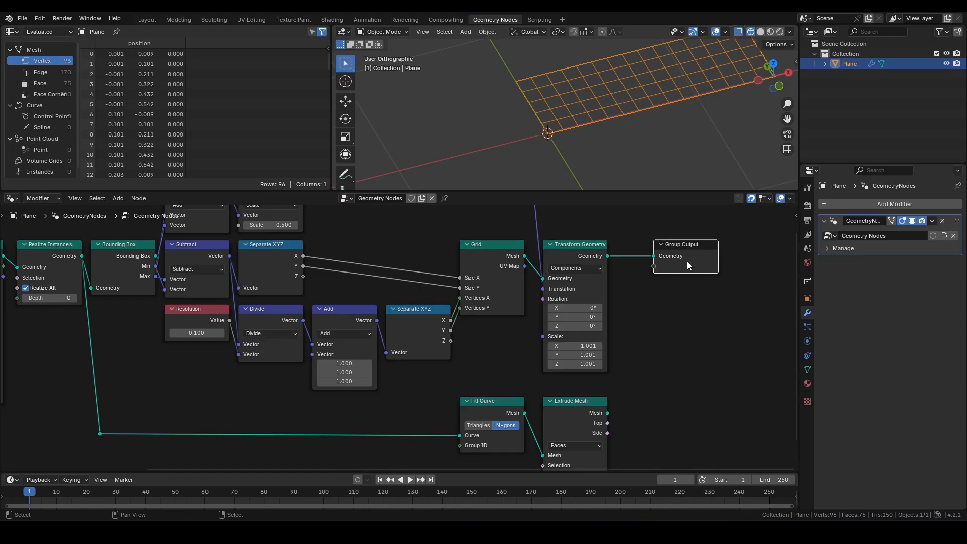
{"action": "middle_click_drag", "start_coordinate": [688, 262], "coordinate": [618, 348]}
{"action": "key", "text": "g"}
{"action": "left_click", "coordinate": [686, 355]}
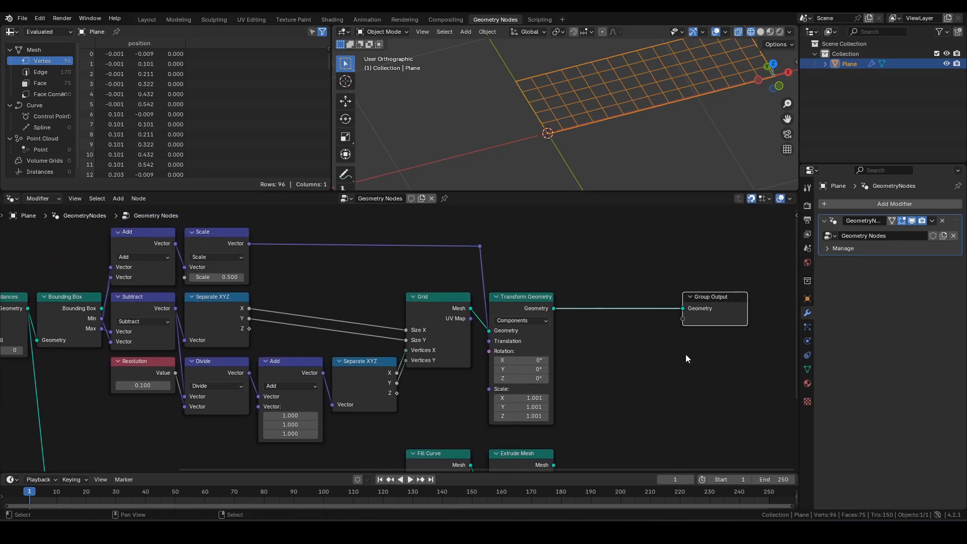
- Move the Fill Curve, Extrude Mesh and reroute nodes straight up
{"action": "middle_click_drag", "start_coordinate": [645, 390], "coordinate": [620, 325]}
{"action": "left_click_drag", "start_coordinate": [377, 369], "coordinate": [577, 424]}
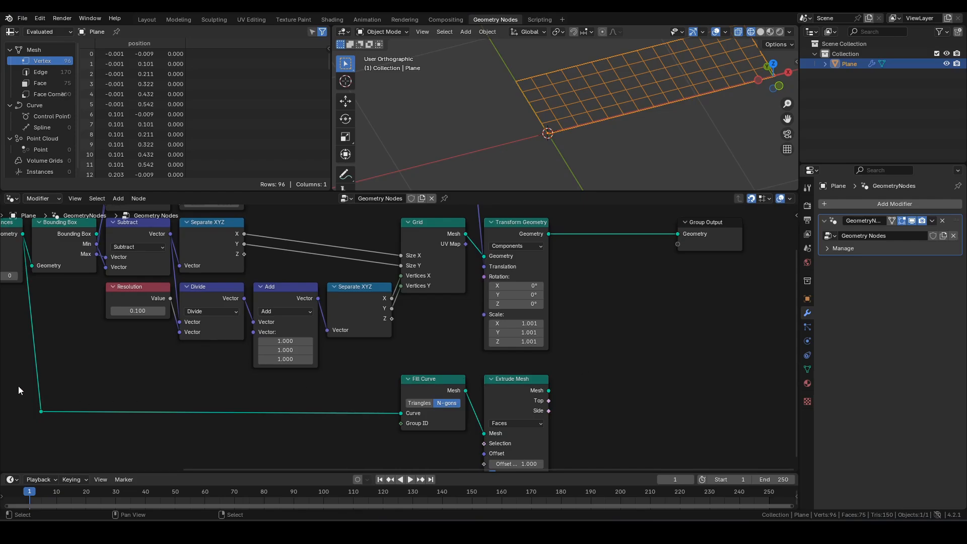
{"action": "left_click_drag", "start_coordinate": [18, 390], "coordinate": [601, 440]}
{"action": "key", "text": "g"}
{"action": "key", "text": "y"}
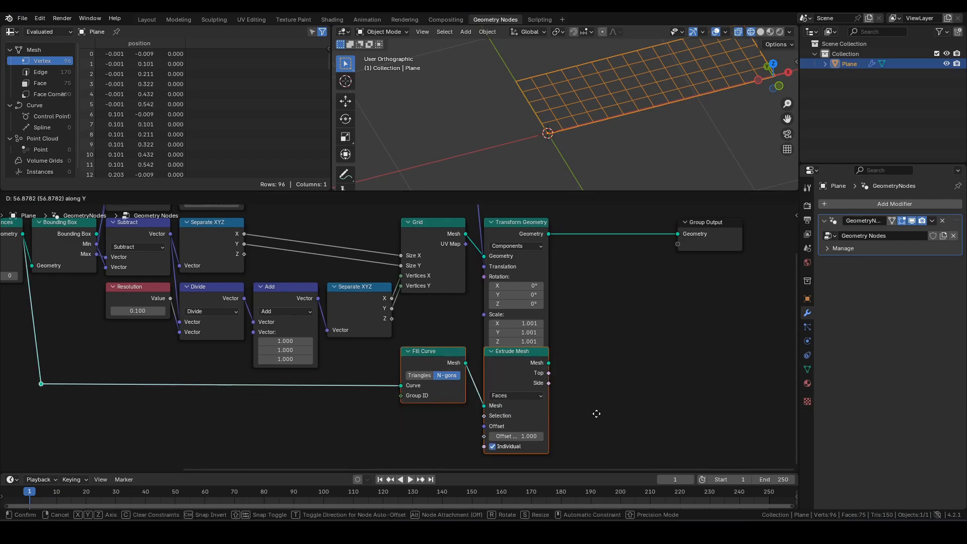
{"action": "left_click", "coordinate": [592, 424]}
{"action": "middle_click_drag", "start_coordinate": [652, 322], "coordinate": [593, 364]}
{"action": "left_click", "coordinate": [592, 368]}
- Add a Mesh Boolean node set to Intersect with the Exact solver
{"action": "key", "text": "F3"}
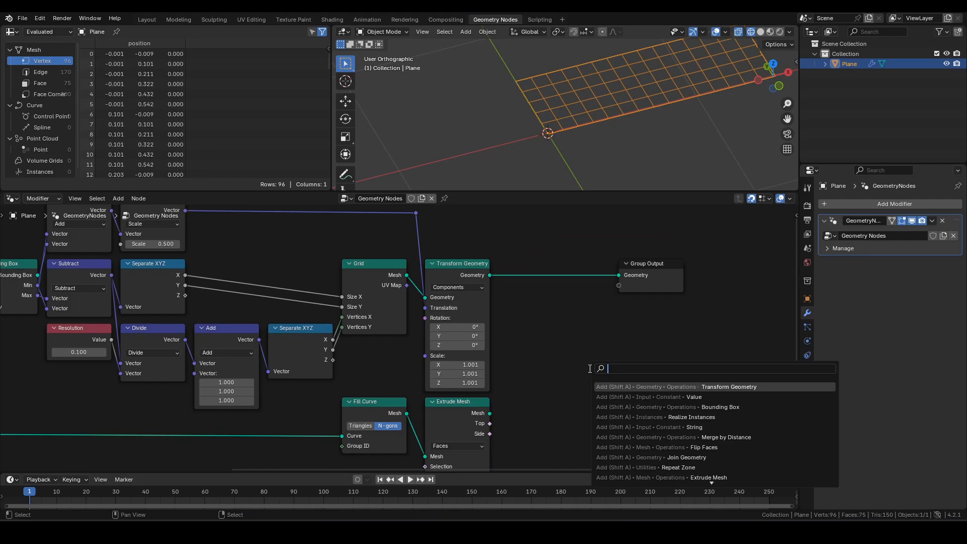
{"action": "type", "text": "mb"}
{"action": "key", "text": "Return"}
{"action": "left_click", "coordinate": [549, 306]}
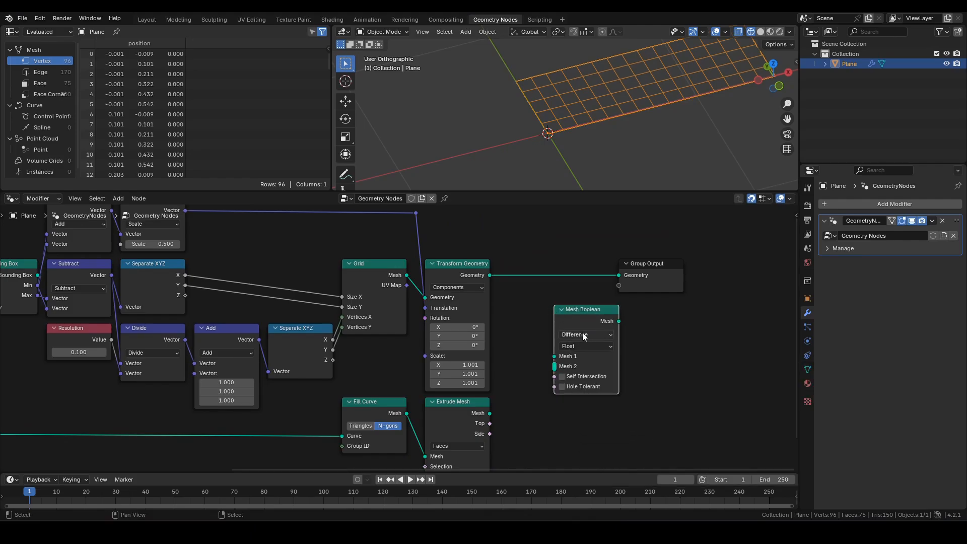
{"action": "left_click", "coordinate": [584, 336]}
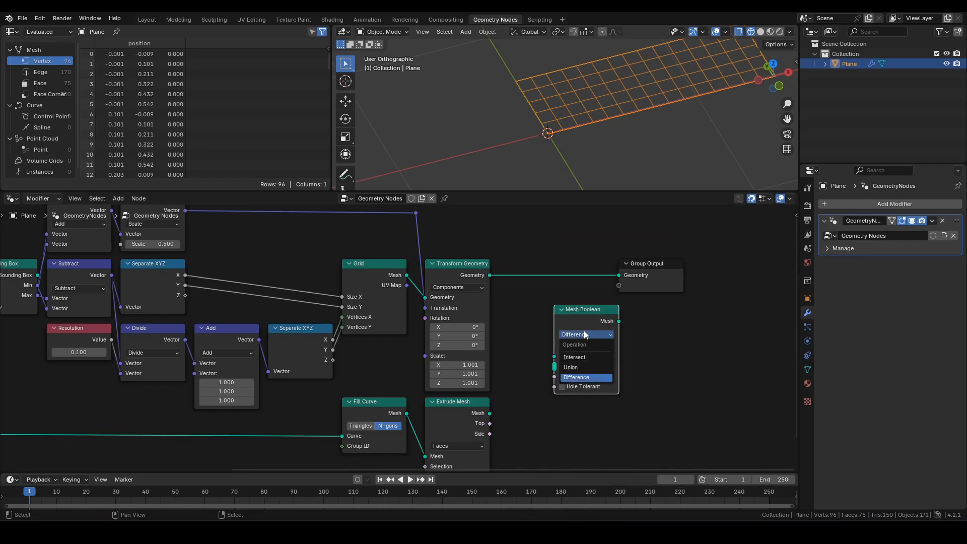
{"action": "left_click", "coordinate": [577, 357]}
{"action": "left_click", "coordinate": [584, 347]}
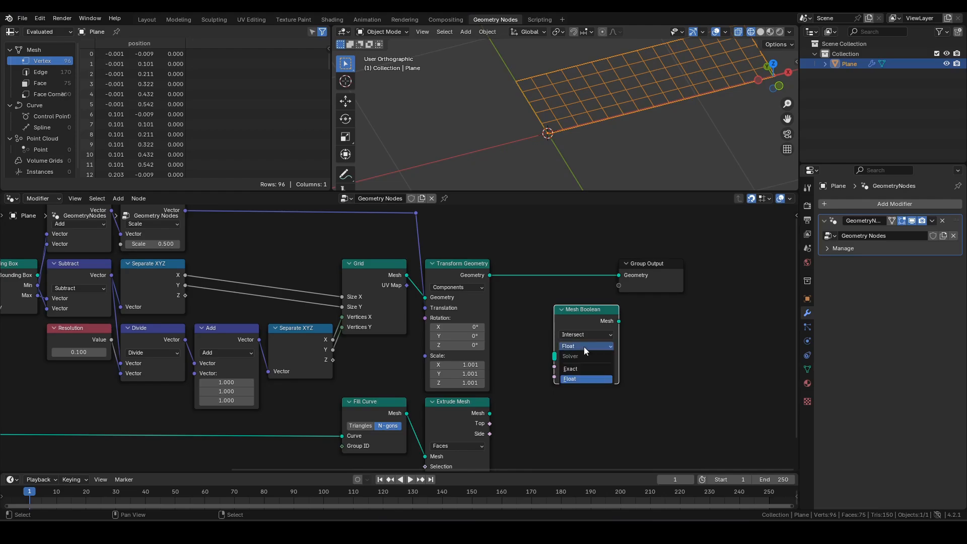
{"action": "left_click", "coordinate": [584, 369]}
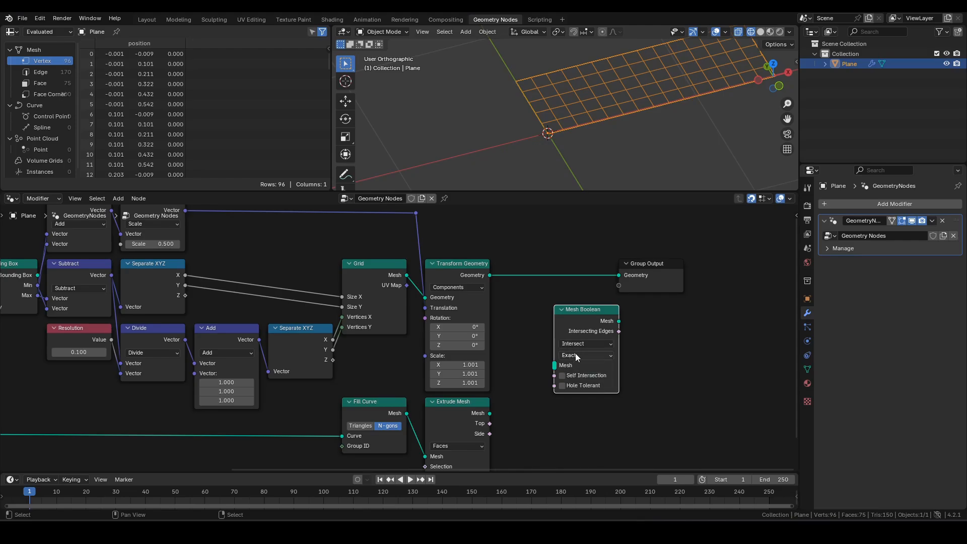
{"action": "left_click", "coordinate": [577, 357]}
{"action": "left_click", "coordinate": [579, 379]}
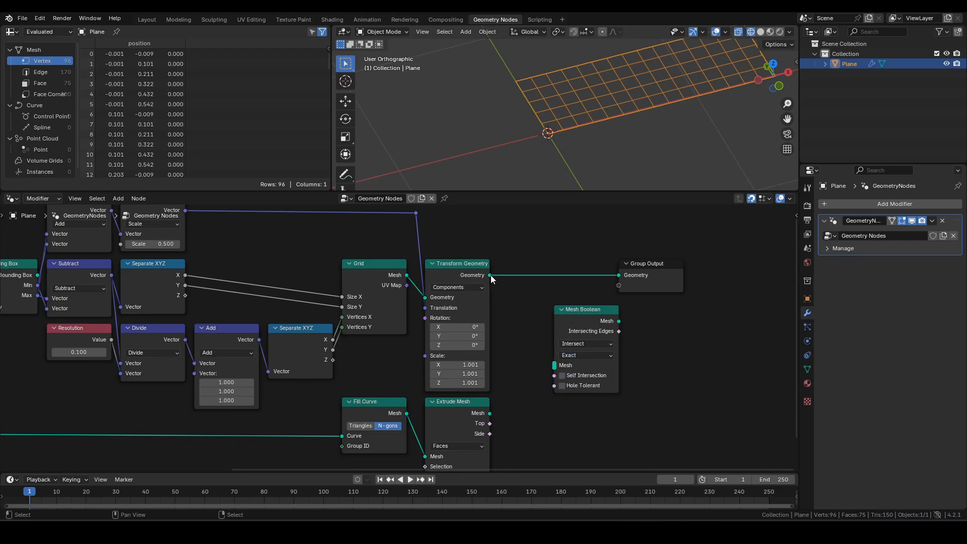
- Connect the Transform Geometry and Extrude Mesh outputs to Mesh Boolean's Mesh input
{"action": "left_click_drag", "start_coordinate": [489, 275], "coordinate": [562, 366]}
{"action": "left_click_drag", "start_coordinate": [490, 413], "coordinate": [559, 372]}
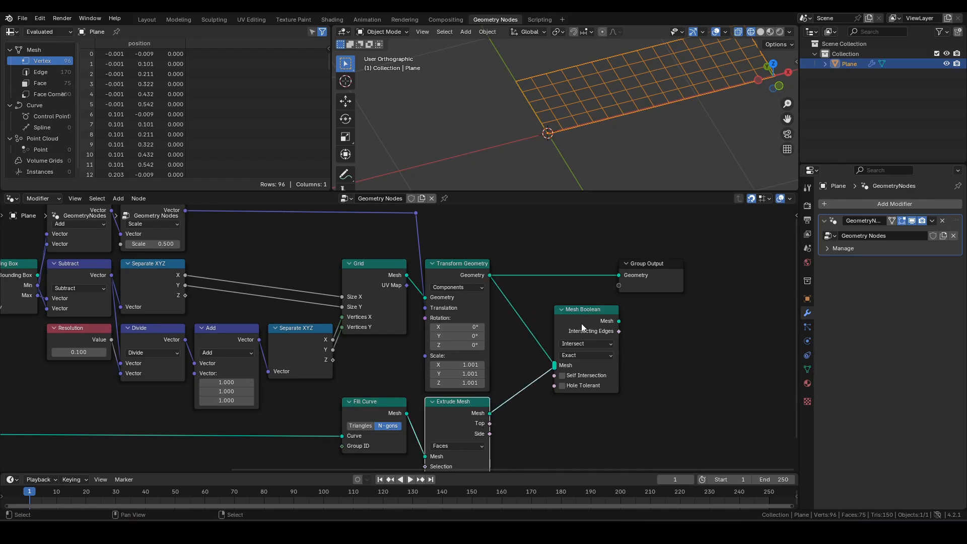
{"action": "left_click_drag", "start_coordinate": [581, 323], "coordinate": [540, 307]}
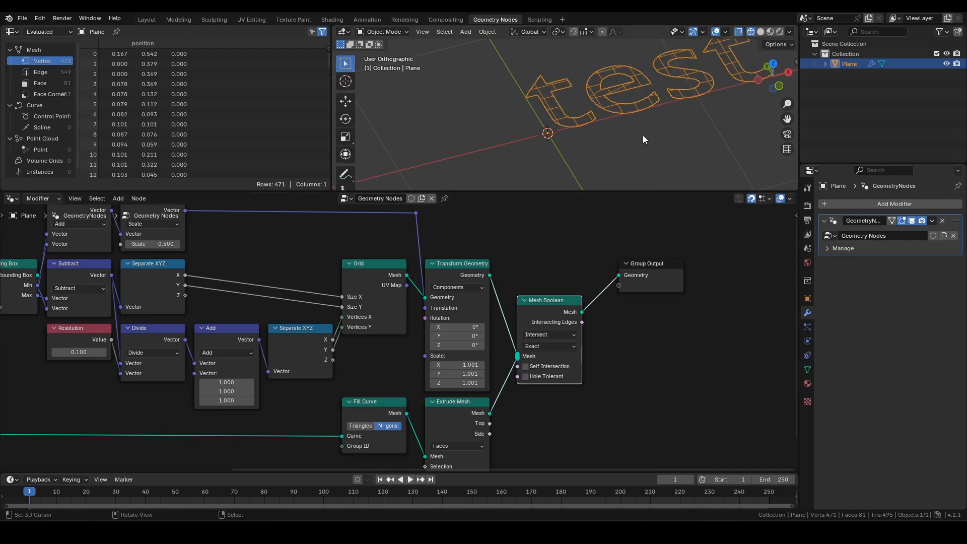
- Set the Resolution value to 0.01 and move the Resolution node to the left
{"action": "scroll", "coordinate": [598, 145], "scroll_direction": "up", "scroll_amount": 3}
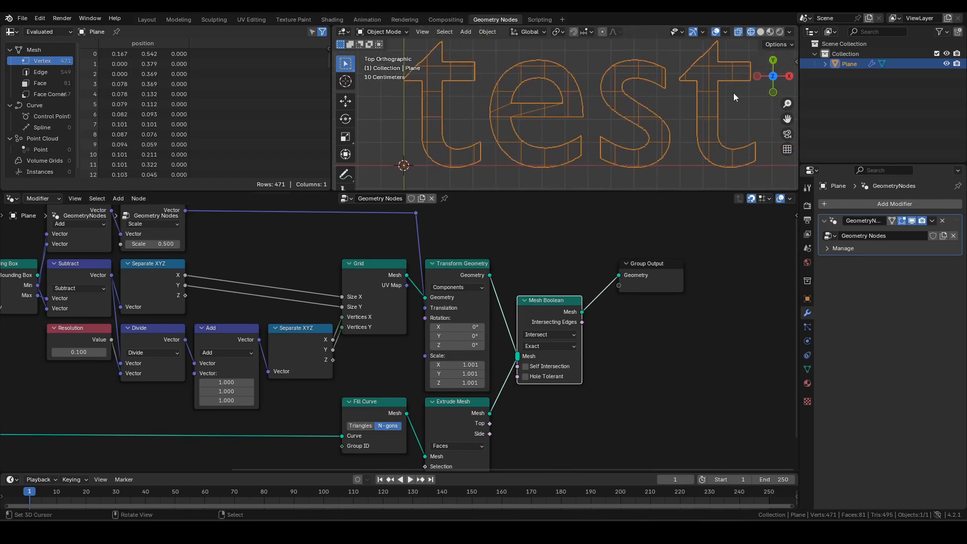
{"action": "scroll", "coordinate": [669, 150], "scroll_direction": "down", "scroll_amount": 1}
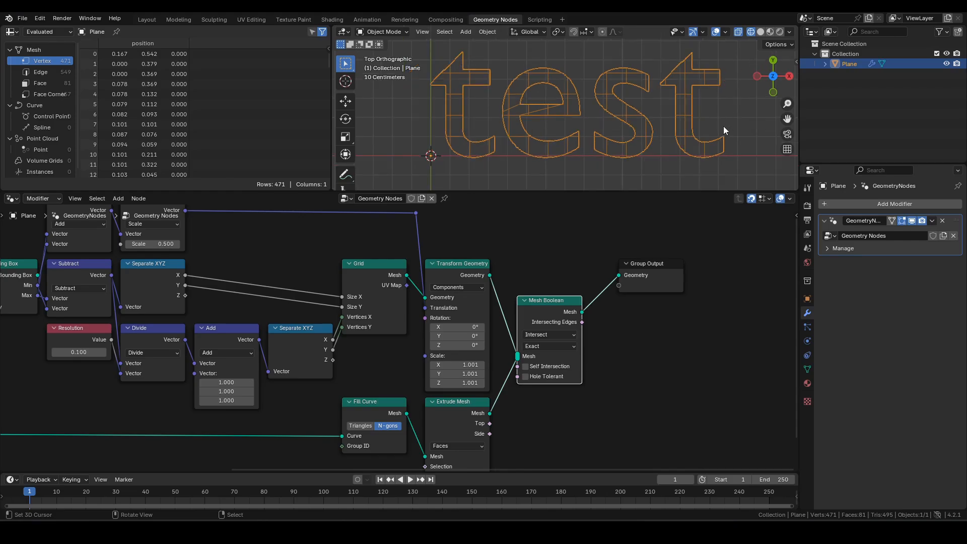
{"action": "middle_click_drag", "start_coordinate": [243, 307], "coordinate": [422, 291]}
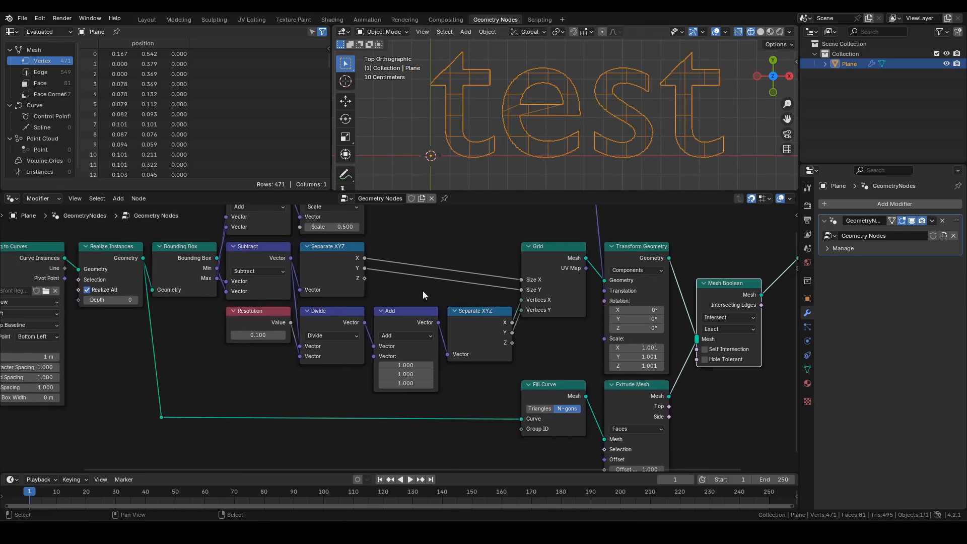
{"action": "left_click", "coordinate": [258, 337]}
{"action": "type", "text": ".01"}
{"action": "key", "text": "Return"}
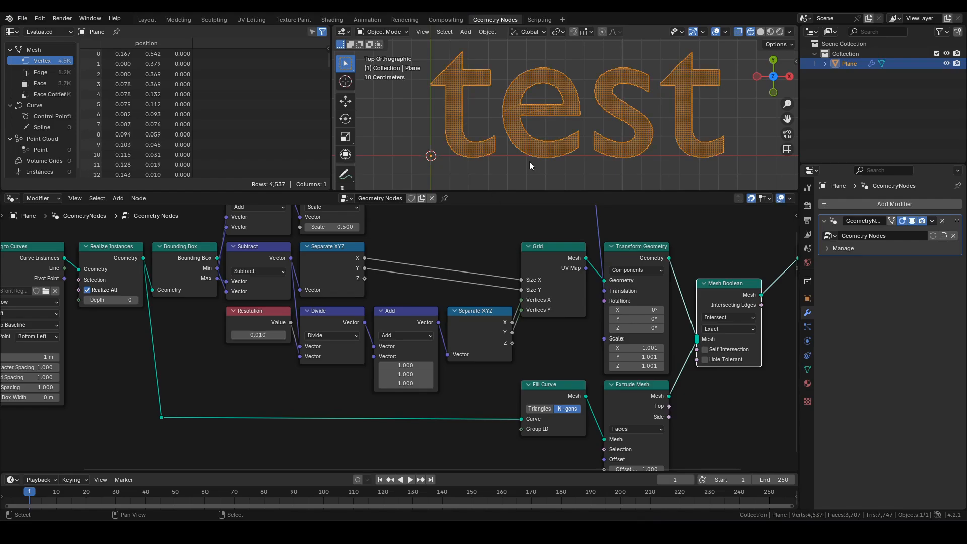
{"action": "scroll", "coordinate": [457, 120], "scroll_direction": "up", "scroll_amount": 5}
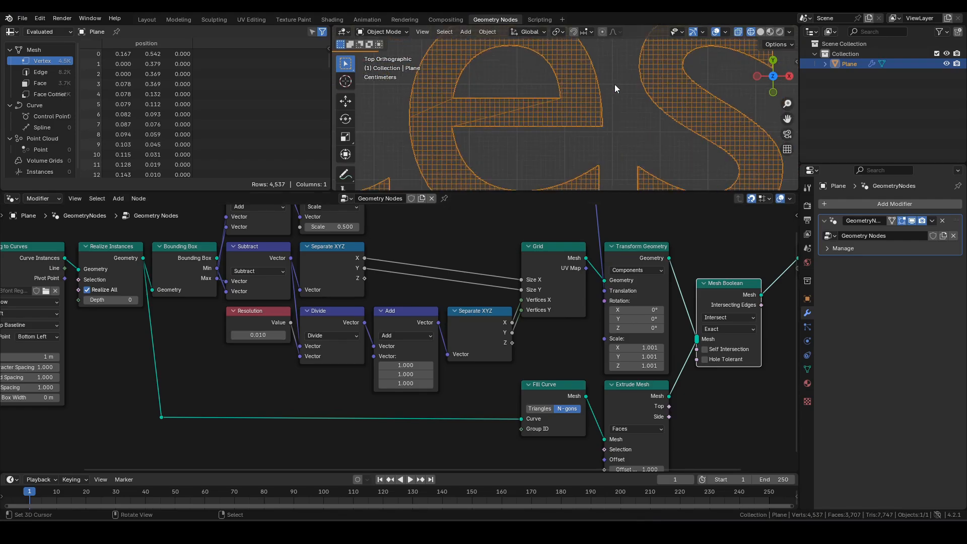
{"action": "scroll", "coordinate": [533, 135], "scroll_direction": "down", "scroll_amount": 4}
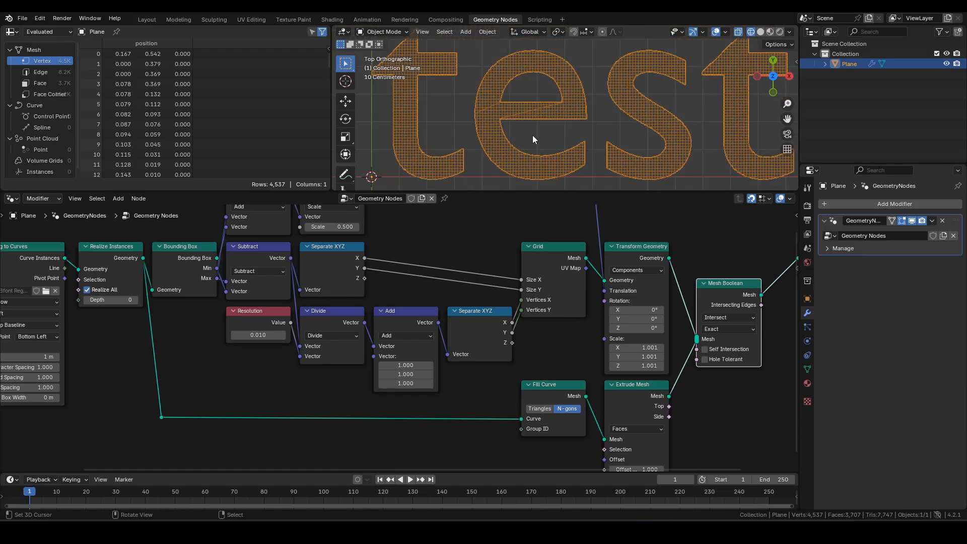
{"action": "scroll", "coordinate": [533, 135], "scroll_direction": "down", "scroll_amount": 2}
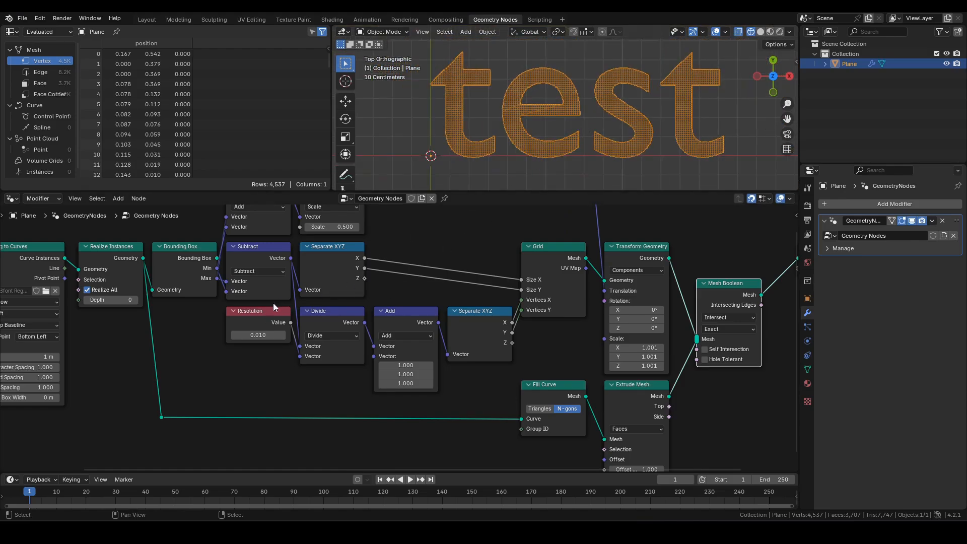
{"action": "scroll", "coordinate": [264, 312], "scroll_direction": "down", "scroll_amount": 2}
{"action": "middle_click_drag", "start_coordinate": [332, 303], "coordinate": [388, 284]}
{"action": "middle_click_drag", "start_coordinate": [488, 281], "coordinate": [483, 302]}
{"action": "left_click_drag", "start_coordinate": [338, 324], "coordinate": [181, 398]}
{"action": "scroll", "coordinate": [357, 355], "scroll_direction": "down", "scroll_amount": 1}
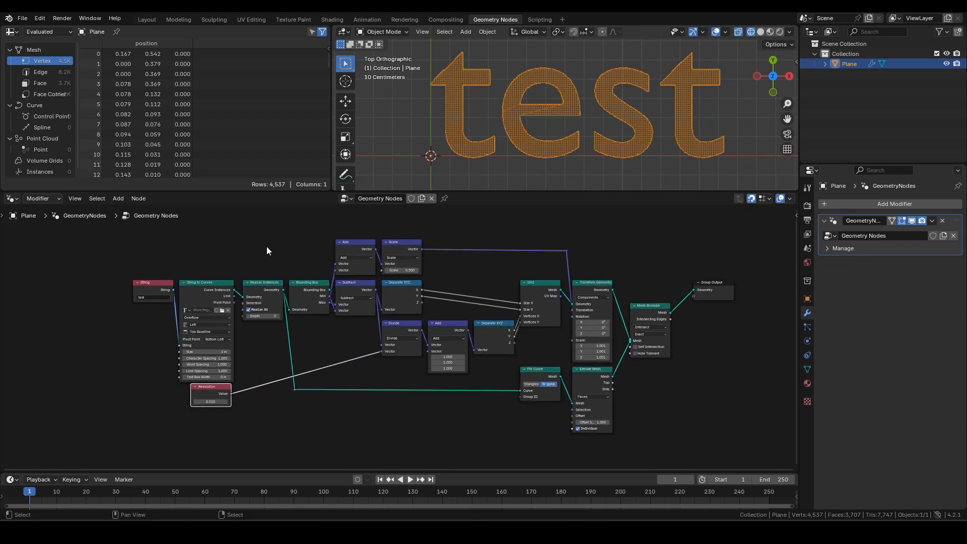
- Group most of the node tree into a node group with Ctrl+G and show its sidebar
{"action": "left_click_drag", "start_coordinate": [642, 313], "coordinate": [630, 290]}
{"action": "left_click_drag", "start_coordinate": [249, 234], "coordinate": [666, 451]}
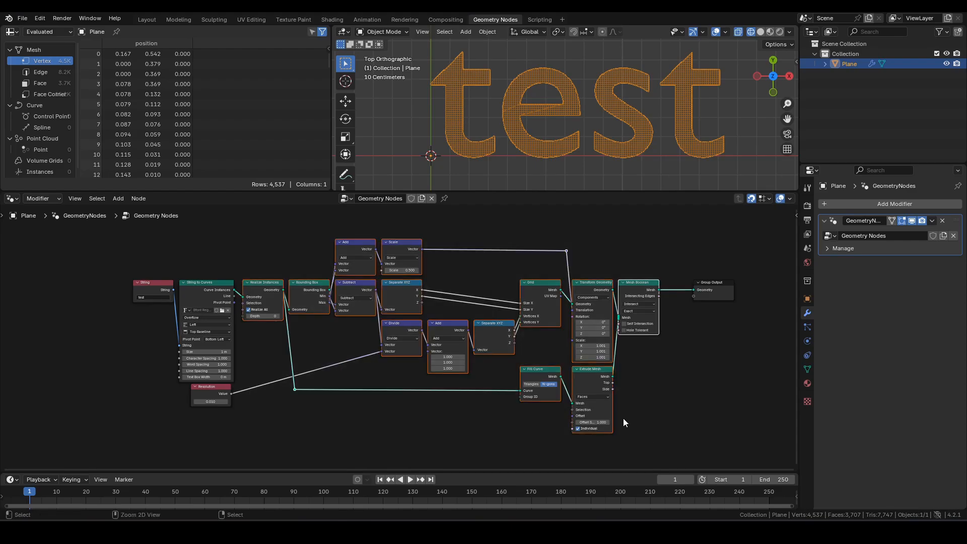
{"action": "key", "text": "ctrl+g"}
{"action": "scroll", "coordinate": [410, 386], "scroll_direction": "up", "scroll_amount": 2}
{"action": "middle_click_drag", "start_coordinate": [410, 386], "coordinate": [382, 372]}
{"action": "key", "text": "n"}
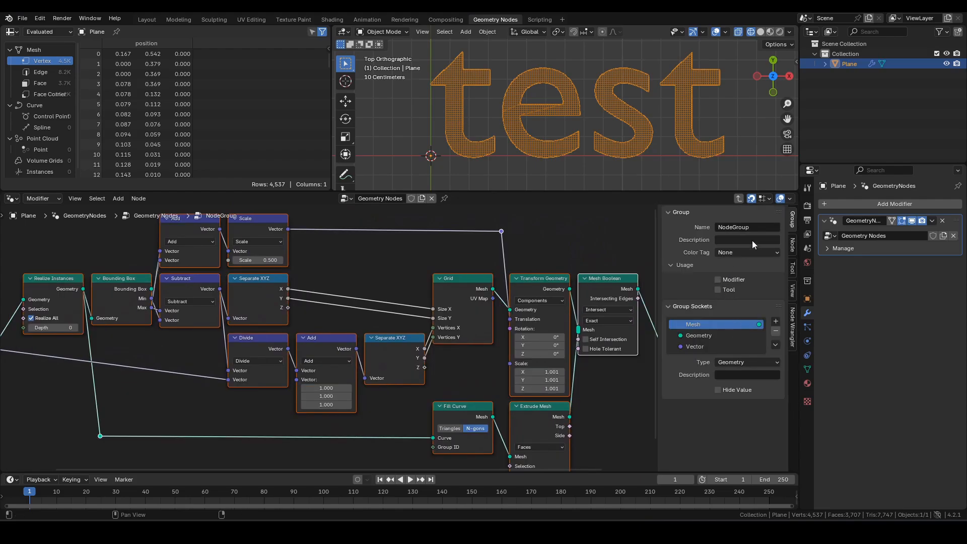
{"action": "middle_click_drag", "start_coordinate": [436, 312], "coordinate": [506, 304]}
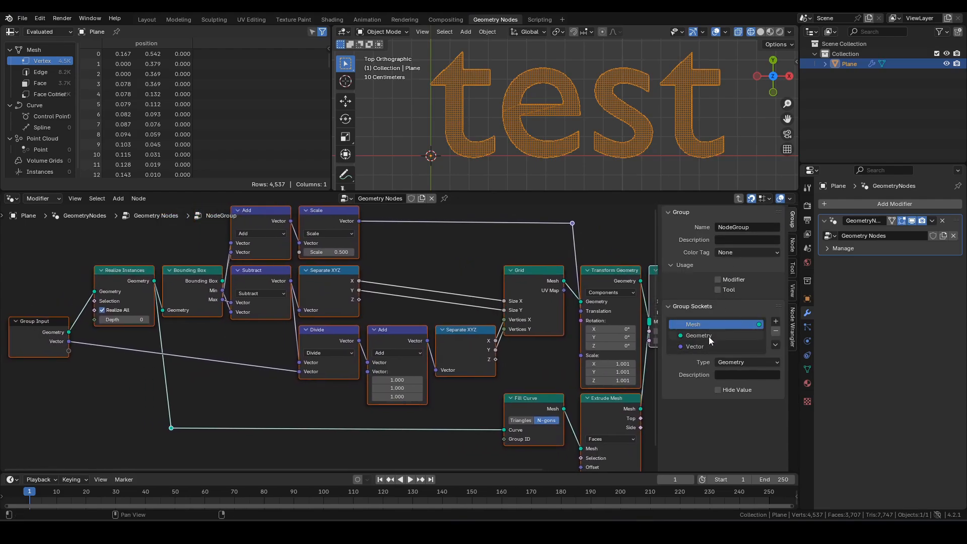
- Rename the group inputs to 'Curve Instances' and 'Resolution'
{"action": "double_click", "coordinate": [709, 337]}
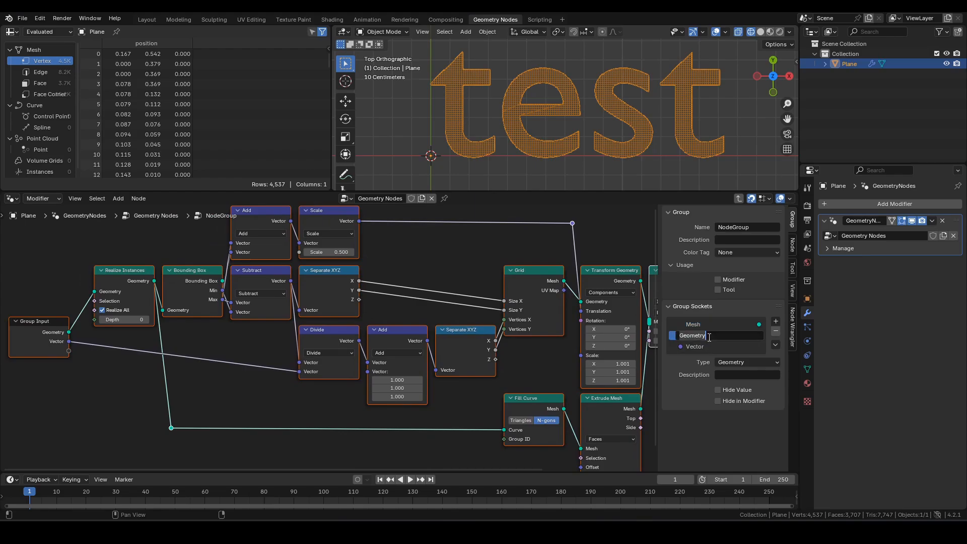
{"action": "type", "text": "Curve Instances"}
{"action": "key", "text": "Return"}
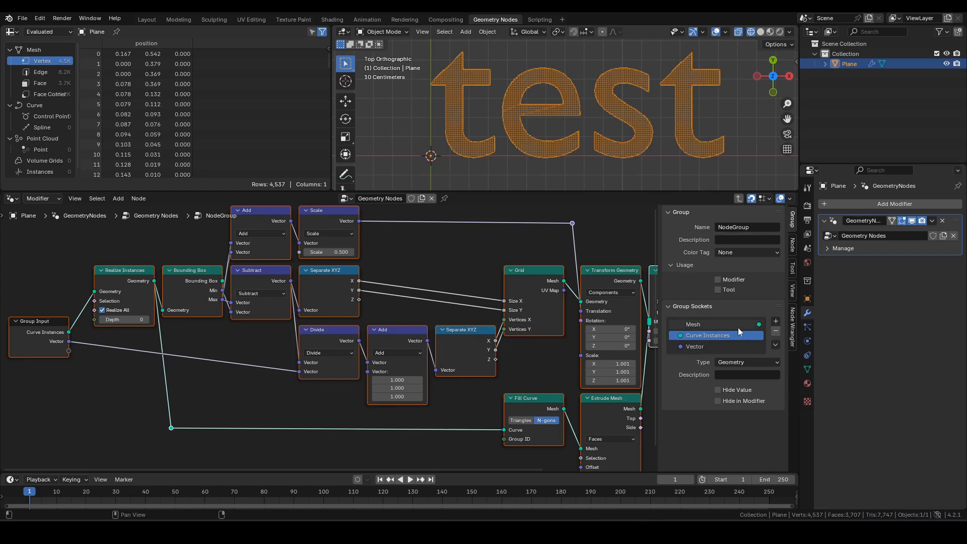
{"action": "double_click", "coordinate": [718, 345]}
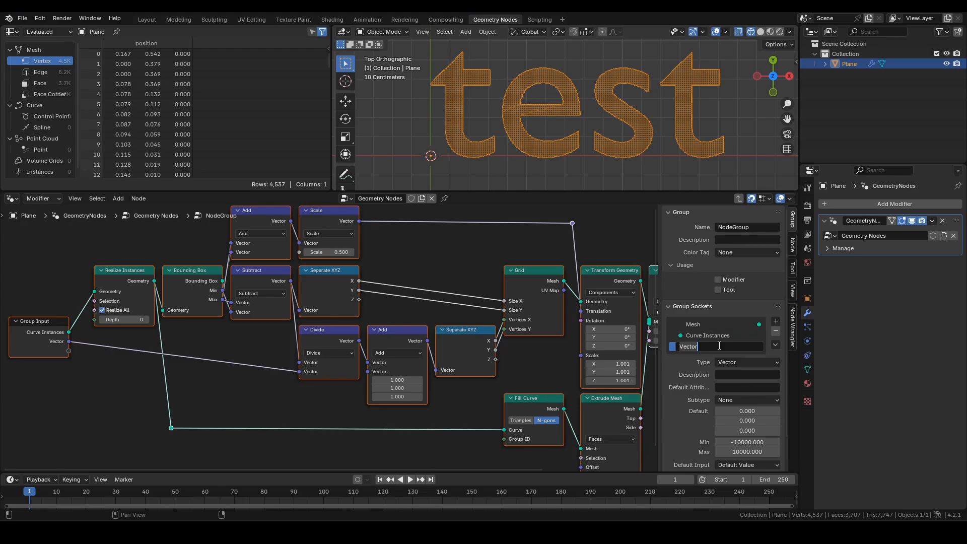
{"action": "type", "text": "Resolution"}
{"action": "key", "text": "Return"}
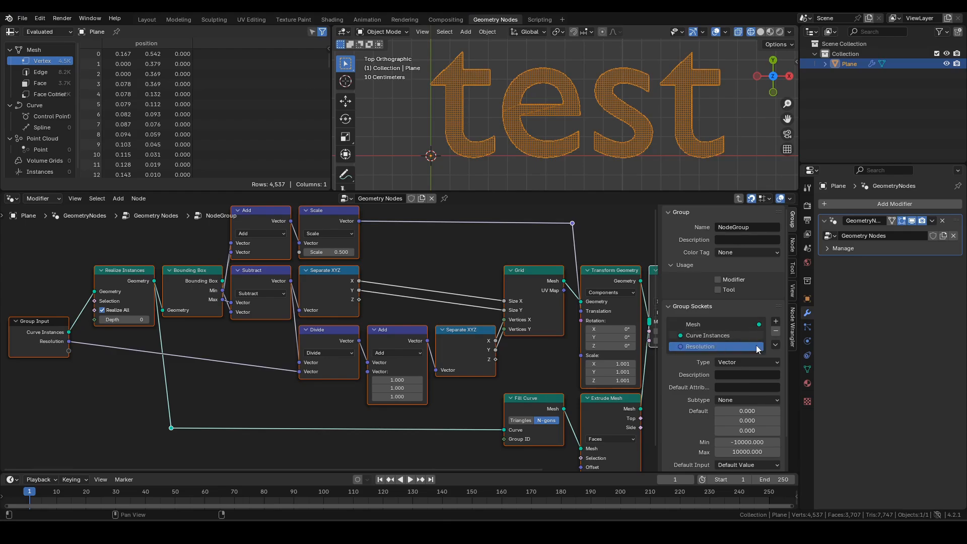
- Make Resolution a Float input with default 0.1 and minimum 0
{"action": "left_click", "coordinate": [757, 363]}
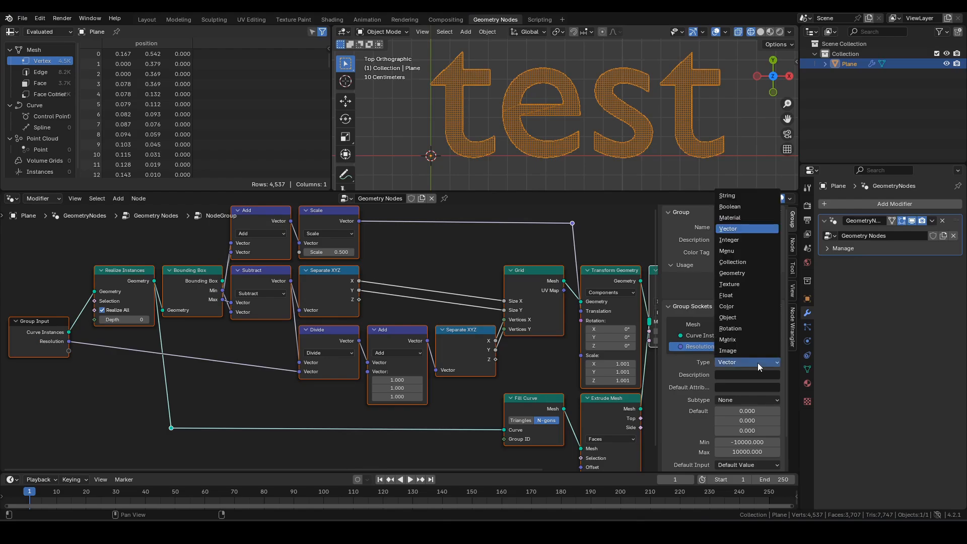
{"action": "left_click", "coordinate": [726, 295]}
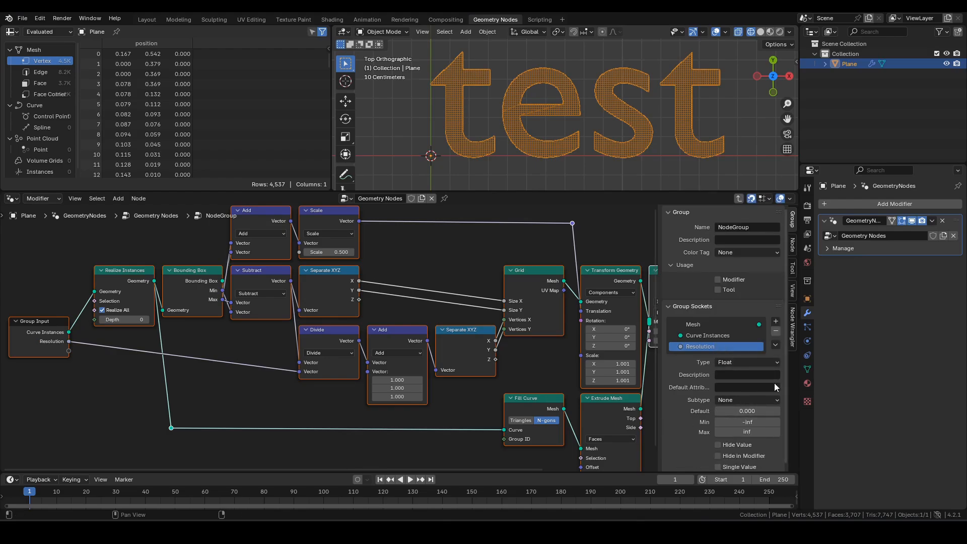
{"action": "left_click", "coordinate": [736, 411]}
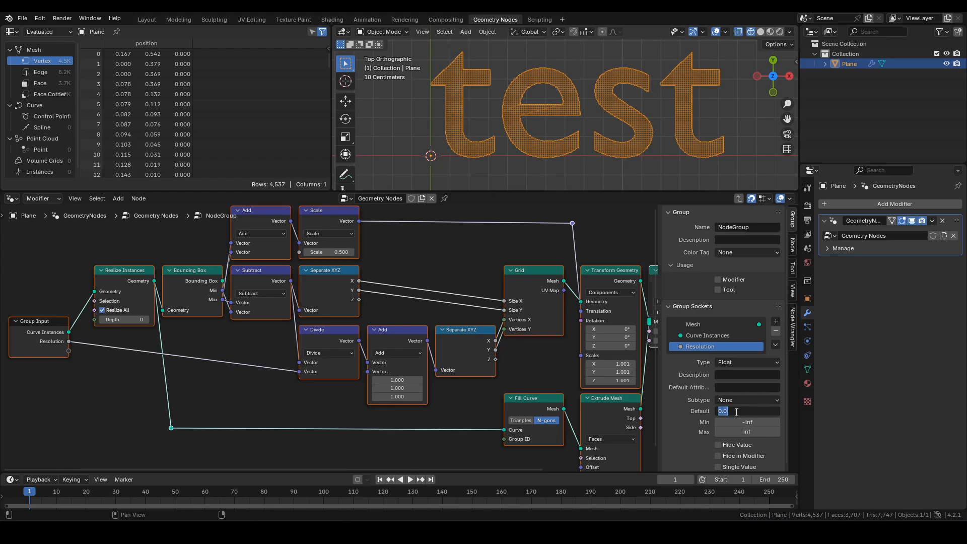
{"action": "type", "text": ".1"}
{"action": "key", "text": "Tab"}
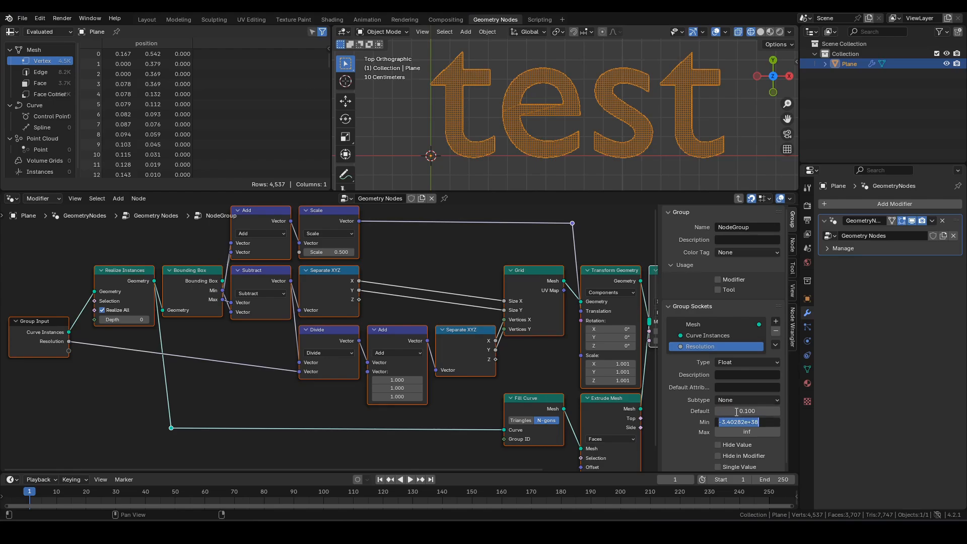
{"action": "type", "text": "0"}
{"action": "key", "text": "Return"}
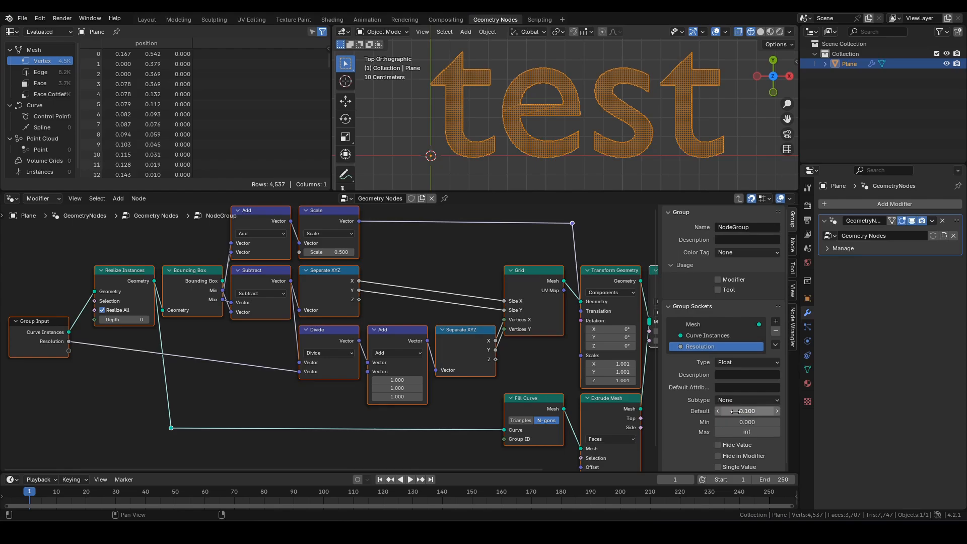
{"action": "mouse_move", "coordinate": [253, 360]}
{"action": "middle_mouse_down"}
{"action": "mouse_move", "coordinate": [237, 384]}
{"action": "mouse_move", "coordinate": [241, 358]}
{"action": "middle_mouse_up"}
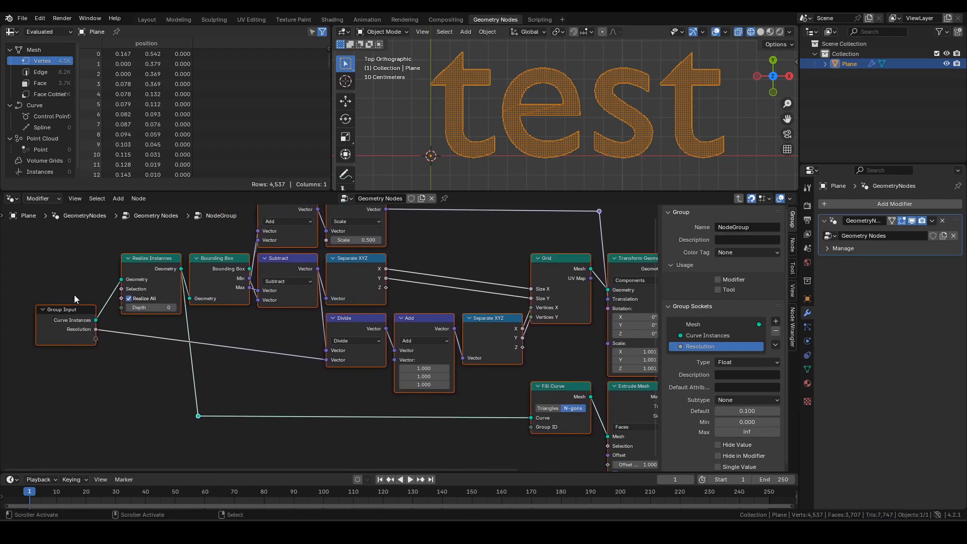
- Duplicate the Group Input node and link its Resolution to the Divide node's Vector input
{"action": "left_click", "coordinate": [75, 318]}
{"action": "left_click_drag", "start_coordinate": [76, 320], "coordinate": [91, 264]}
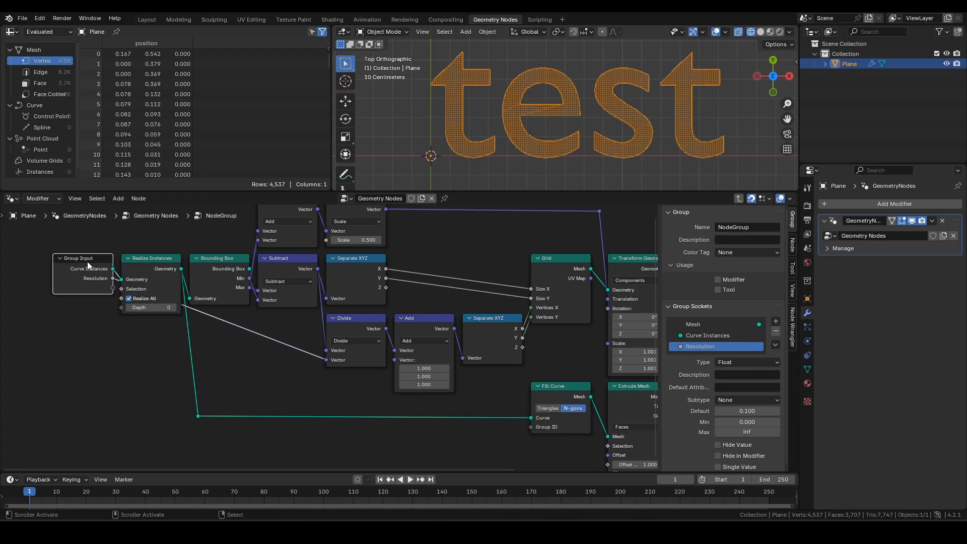
{"action": "key", "text": "shift+d"}
{"action": "left_click", "coordinate": [283, 372]}
{"action": "left_click_drag", "start_coordinate": [309, 389], "coordinate": [368, 377]}
{"action": "scroll", "coordinate": [408, 377], "scroll_direction": "down", "scroll_amount": 2}
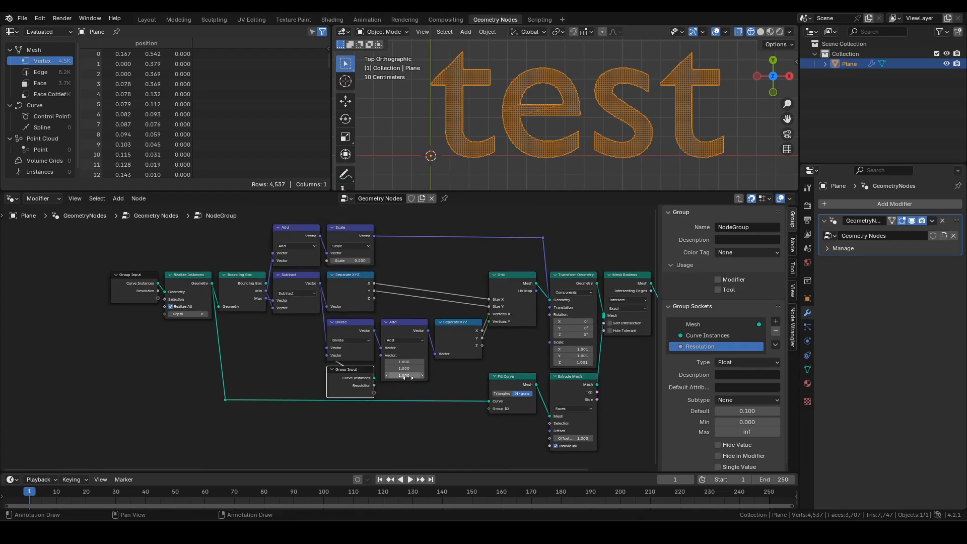
{"action": "middle_click_drag", "start_coordinate": [408, 377], "coordinate": [296, 376]}
{"action": "left_click_drag", "start_coordinate": [586, 322], "coordinate": [582, 290]}
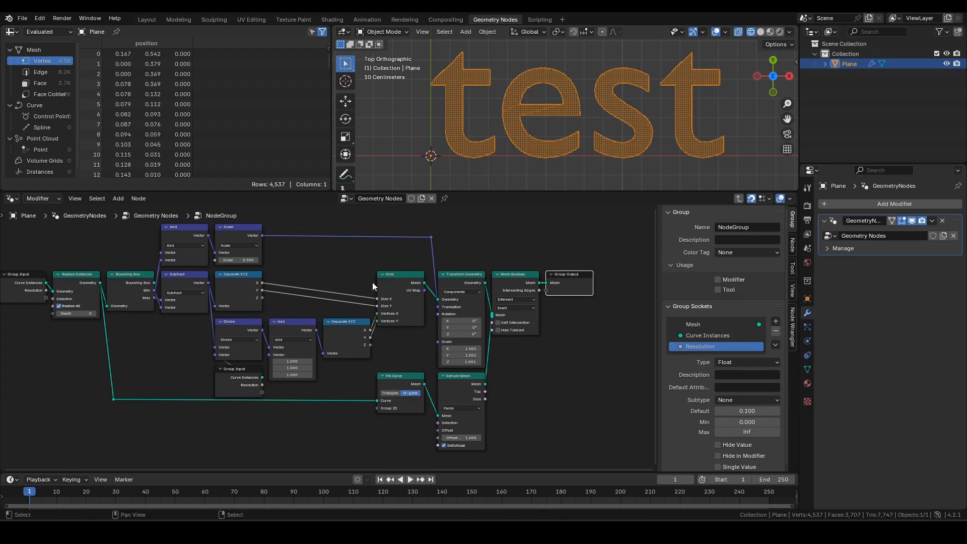
{"action": "middle_click_drag", "start_coordinate": [373, 287], "coordinate": [447, 287]}
- Hide unused sockets on both Group Input nodes and return to the main tree
{"action": "left_click", "coordinate": [102, 298]}
{"action": "left_click", "coordinate": [307, 380], "text": "shift"}
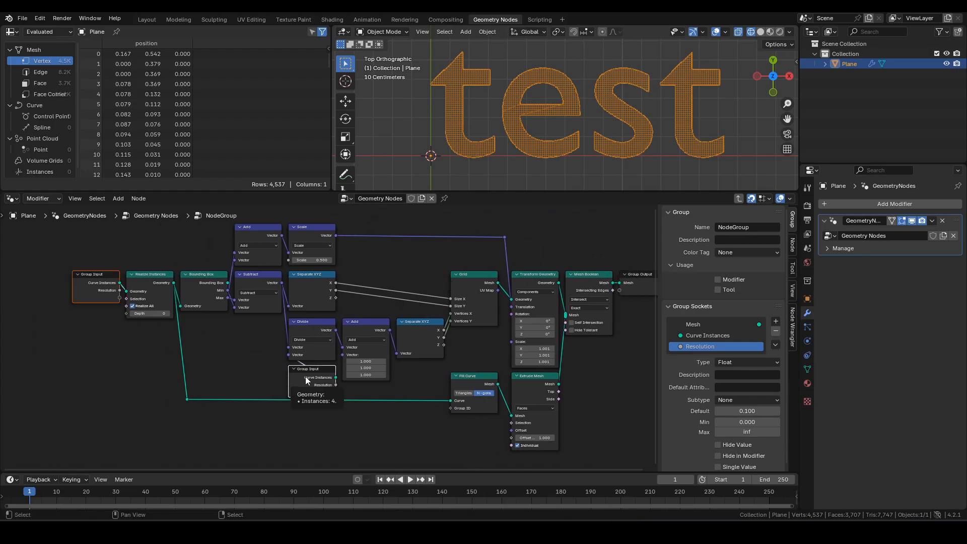
{"action": "key", "text": "ctrl+h"}
{"action": "middle_click_drag", "start_coordinate": [586, 356], "coordinate": [563, 357]}
{"action": "left_click", "coordinate": [612, 287]}
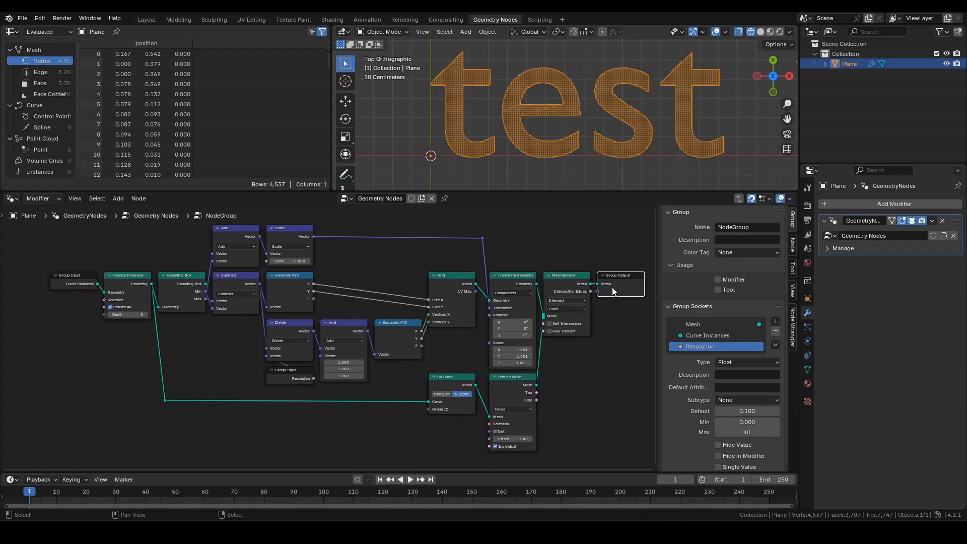
{"action": "key", "text": "Tab"}
{"action": "middle_click_drag", "start_coordinate": [430, 306], "coordinate": [394, 277]}
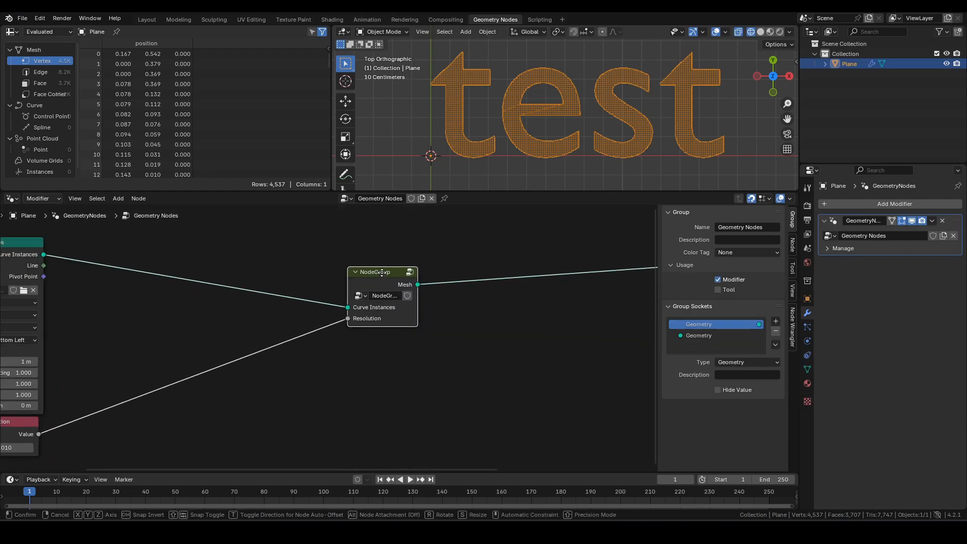
- Rename the node group to 'remeshCI' and move its node near String to Curves
{"action": "double_click", "coordinate": [391, 293]}
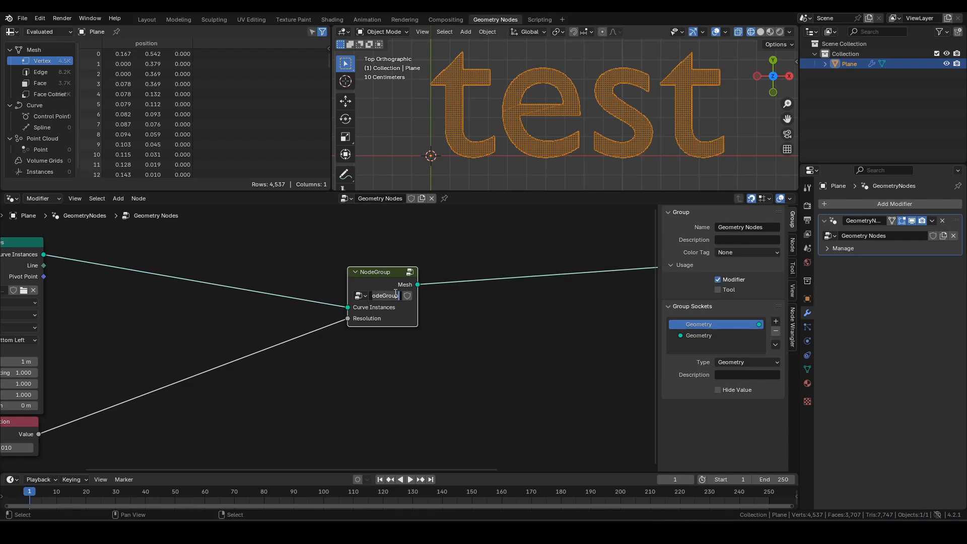
{"action": "type", "text": "remeshCI"}
{"action": "key", "text": "Return"}
{"action": "middle_click_drag", "start_coordinate": [401, 305], "coordinate": [452, 323]}
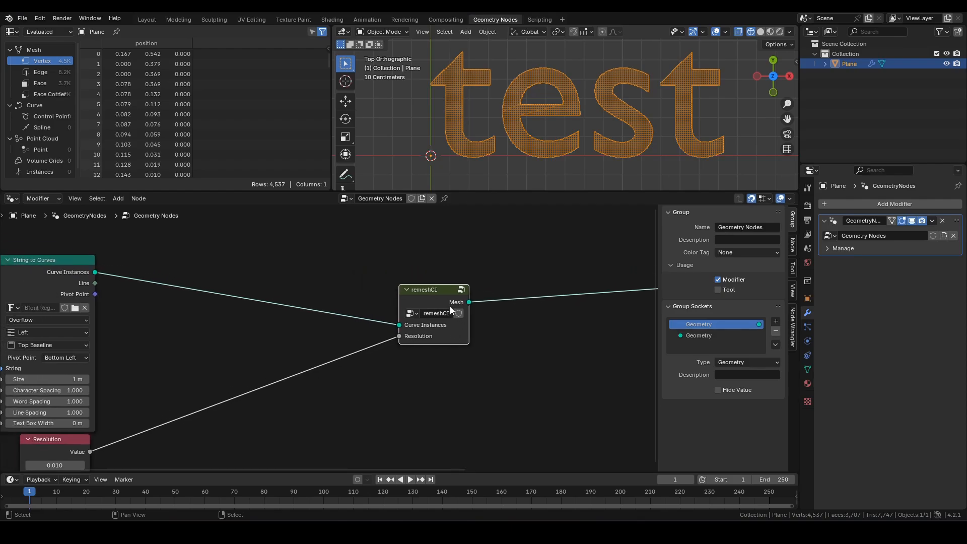
{"action": "left_click_drag", "start_coordinate": [445, 292], "coordinate": [265, 265]}
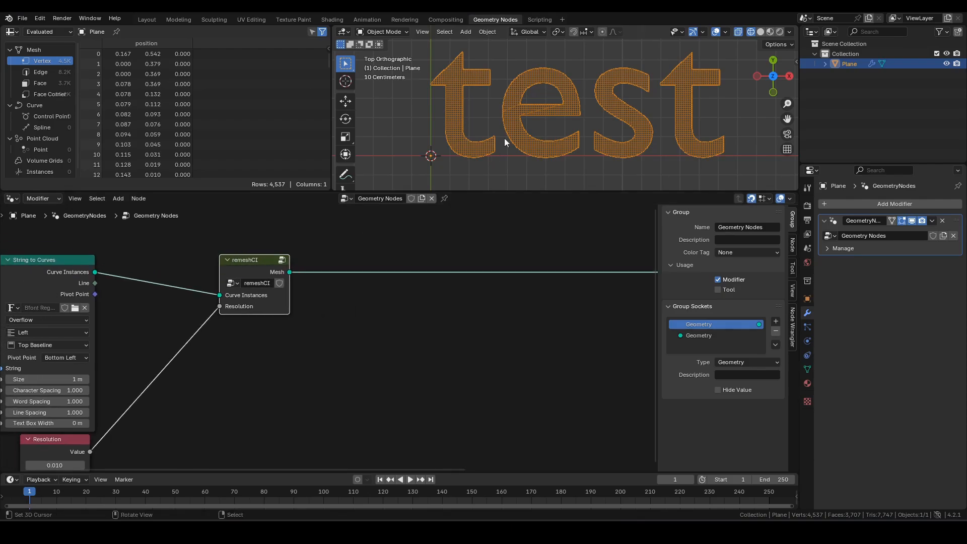
- Inspect the text at an angle in solid shading, return to wireframe, and shift remeshCI right
{"action": "key", "text": "shift+z"}
{"action": "mouse_move", "coordinate": [666, 131]}
{"action": "middle_mouse_down"}
{"action": "mouse_move", "coordinate": [655, 134]}
{"action": "mouse_move", "coordinate": [669, 91]}
{"action": "mouse_move", "coordinate": [671, 117]}
{"action": "middle_mouse_up"}
{"action": "key", "text": "shift+z"}
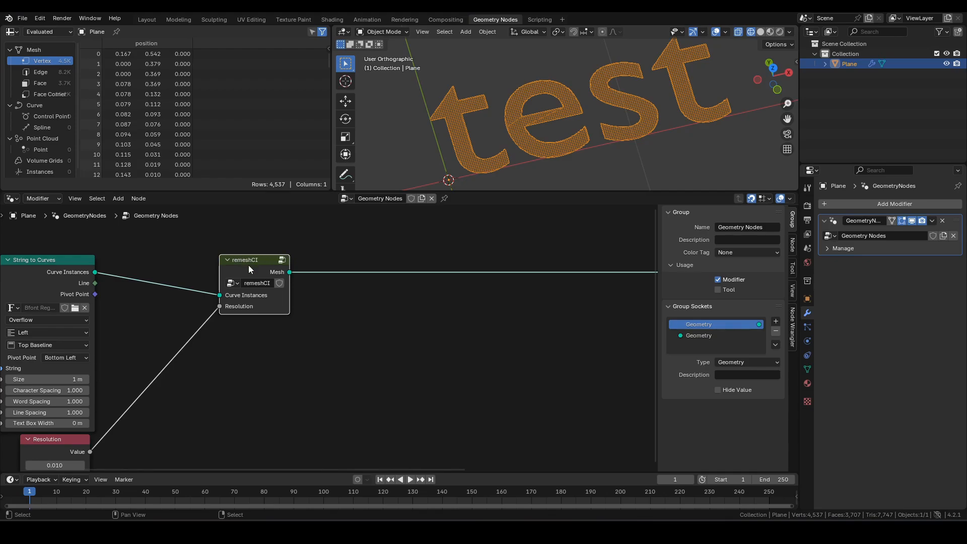
{"action": "left_click_drag", "start_coordinate": [249, 265], "coordinate": [362, 262]}
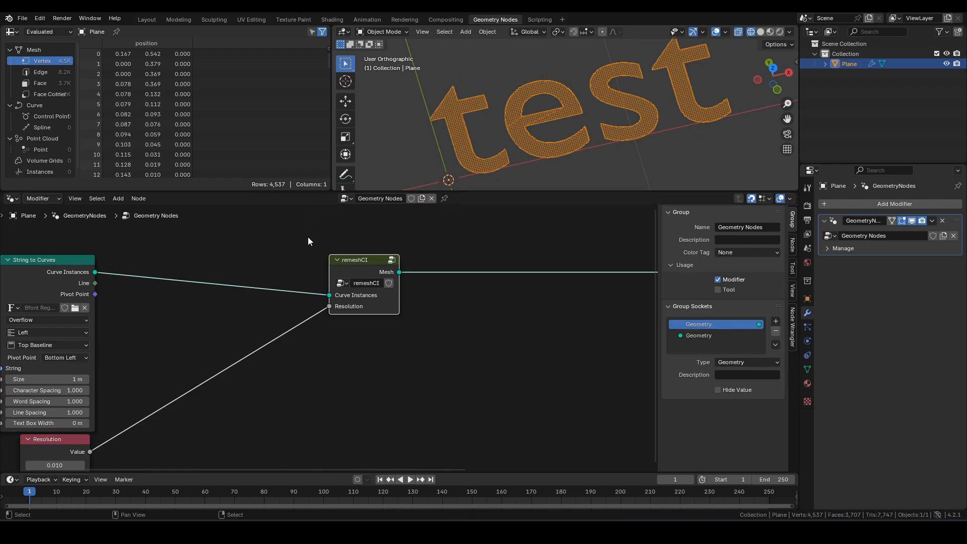
{"action": "middle_click_drag", "start_coordinate": [288, 251], "coordinate": [311, 252]}
- Insert a Separate Geometry node set to the Instance domain before remeshCI
{"action": "key", "text": "F3"}
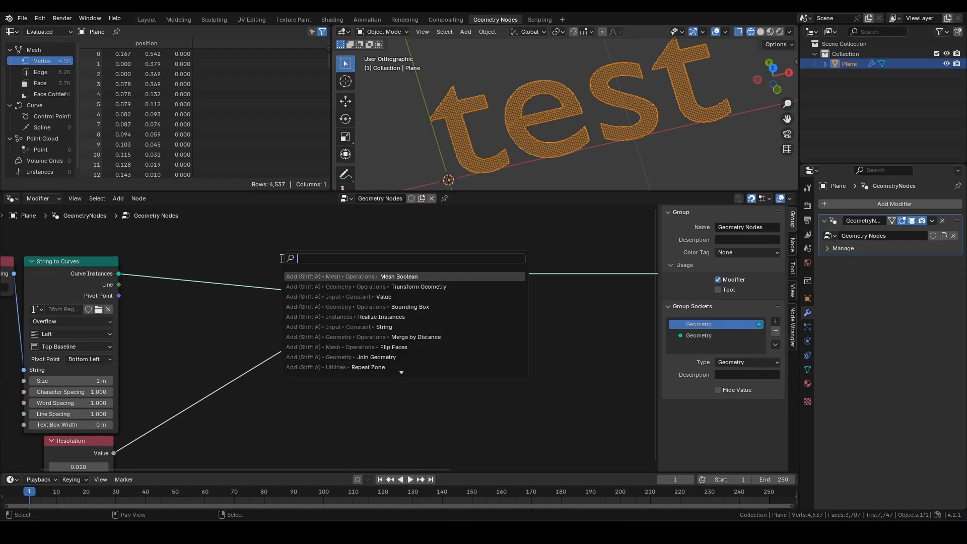
{"action": "type", "text": "sg"}
{"action": "key", "text": "Down"}
{"action": "key", "text": "Return"}
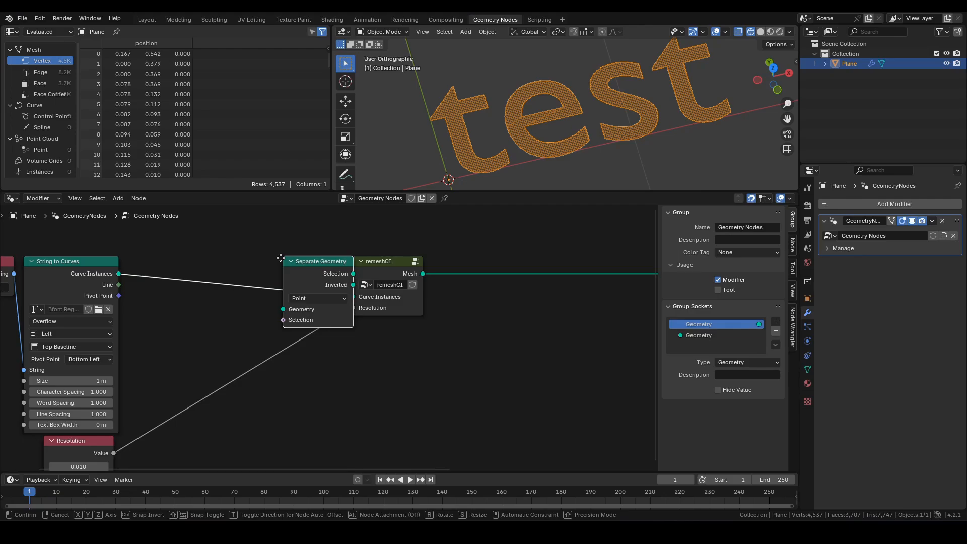
{"action": "left_click", "coordinate": [195, 253]}
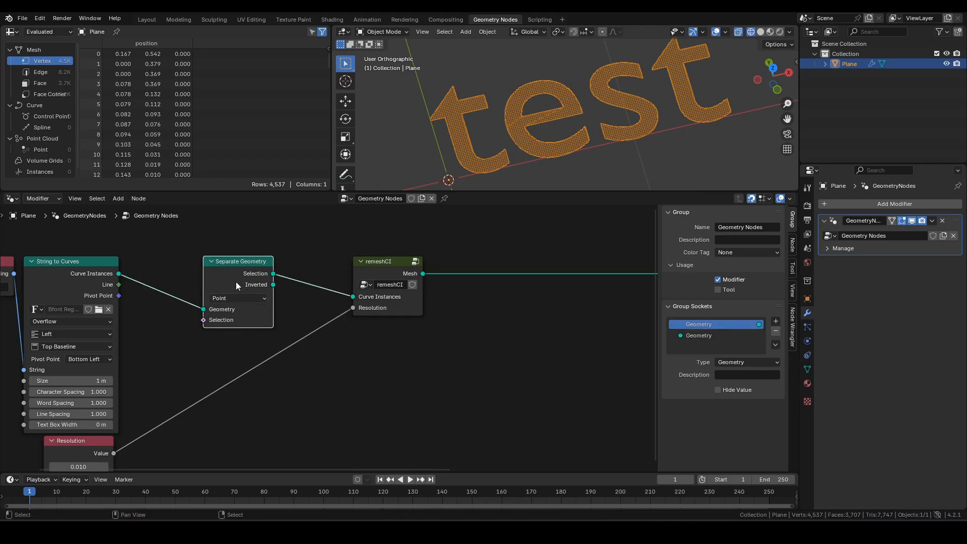
{"action": "left_click", "coordinate": [229, 298]}
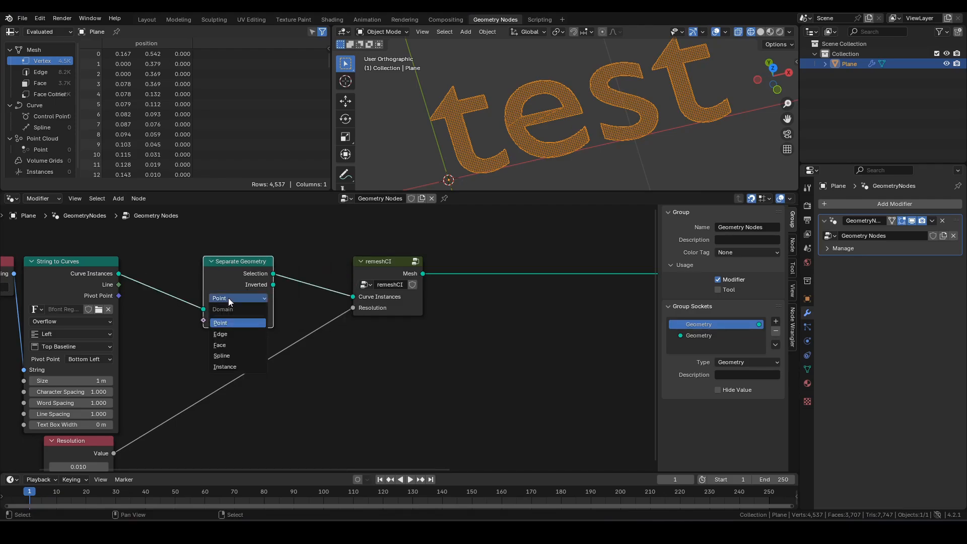
{"action": "left_click", "coordinate": [224, 366]}
- Drive Separate Geometry's Selection with an Equal node whose A input comes from an Index node
{"action": "middle_click_drag", "start_coordinate": [283, 301], "coordinate": [298, 291]}
{"action": "left_click_drag", "start_coordinate": [221, 310], "coordinate": [235, 337]}
{"action": "type", "text": "e"}
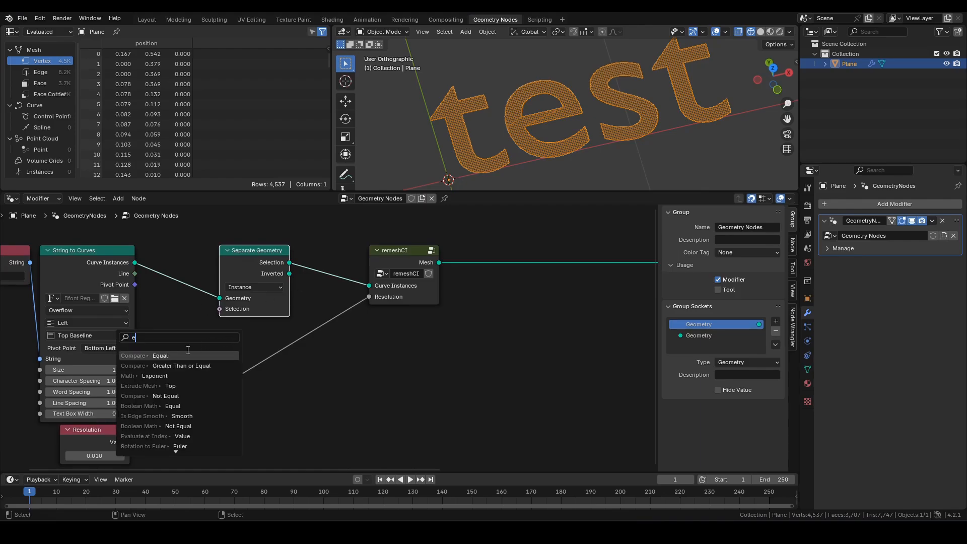
{"action": "left_click", "coordinate": [212, 349]}
{"action": "left_click", "coordinate": [238, 348]}
{"action": "left_click_drag", "start_coordinate": [227, 386], "coordinate": [217, 386]}
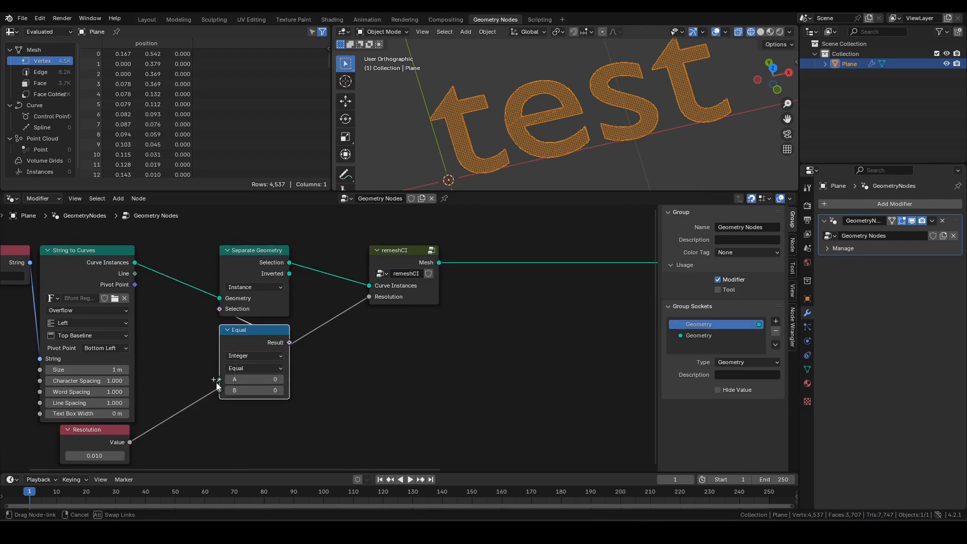
{"action": "left_click_drag", "start_coordinate": [258, 415], "coordinate": [258, 416]}
{"action": "type", "text": "index"}
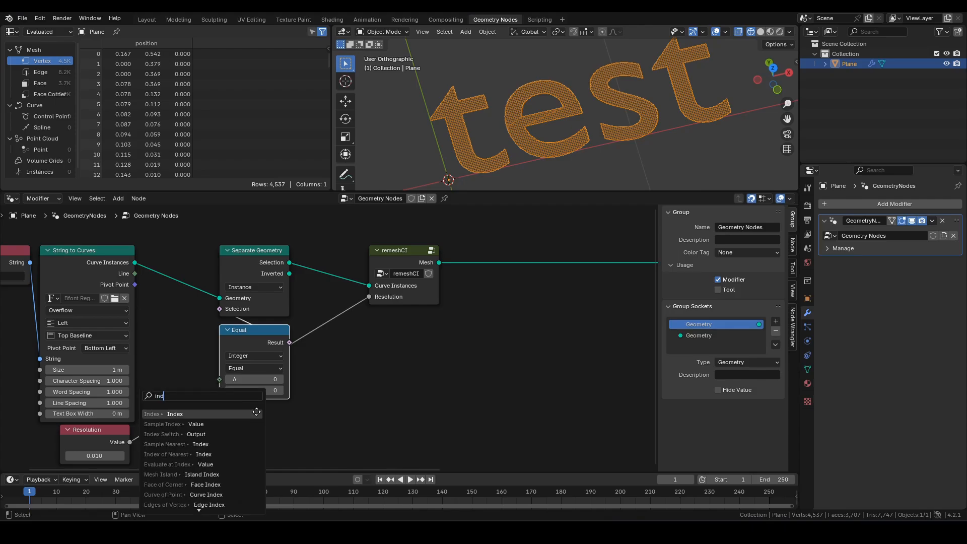
{"action": "key", "text": "Return"}
{"action": "left_click", "coordinate": [288, 407]}
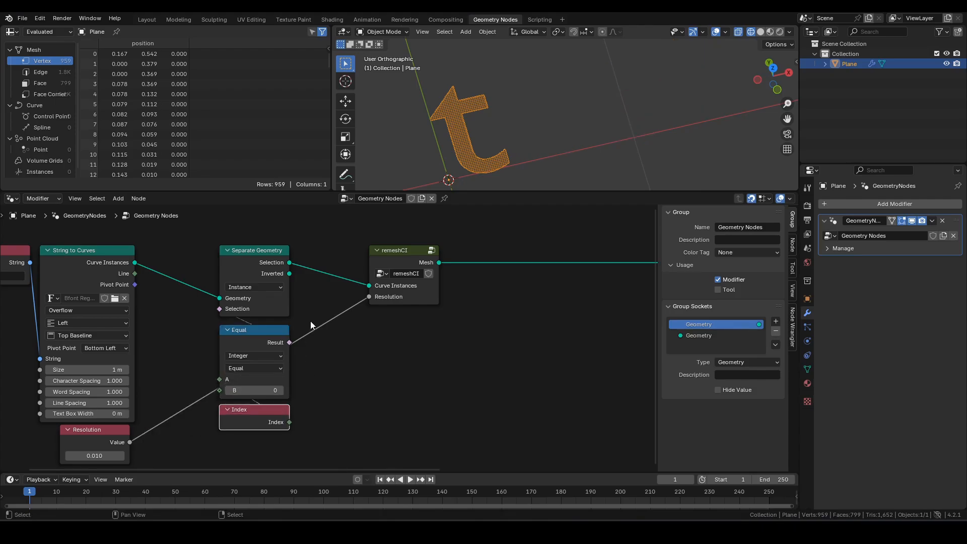
- Move remeshCI left and insert Geometry to Instance after it, showing instances in the spreadsheet
{"action": "middle_click_drag", "start_coordinate": [381, 289], "coordinate": [335, 336]}
{"action": "left_click_drag", "start_coordinate": [326, 301], "coordinate": [277, 301]}
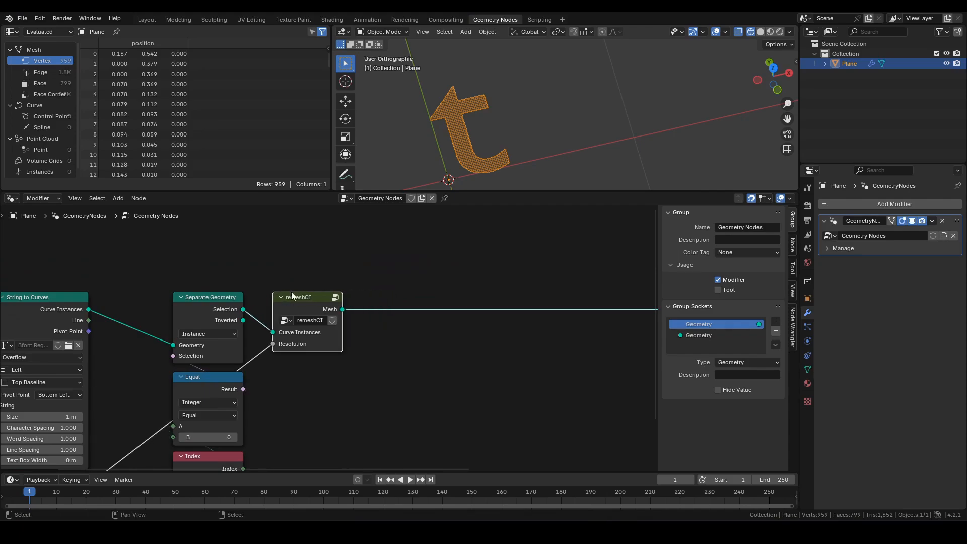
{"action": "left_click", "coordinate": [403, 269]}
{"action": "key", "text": "F3"}
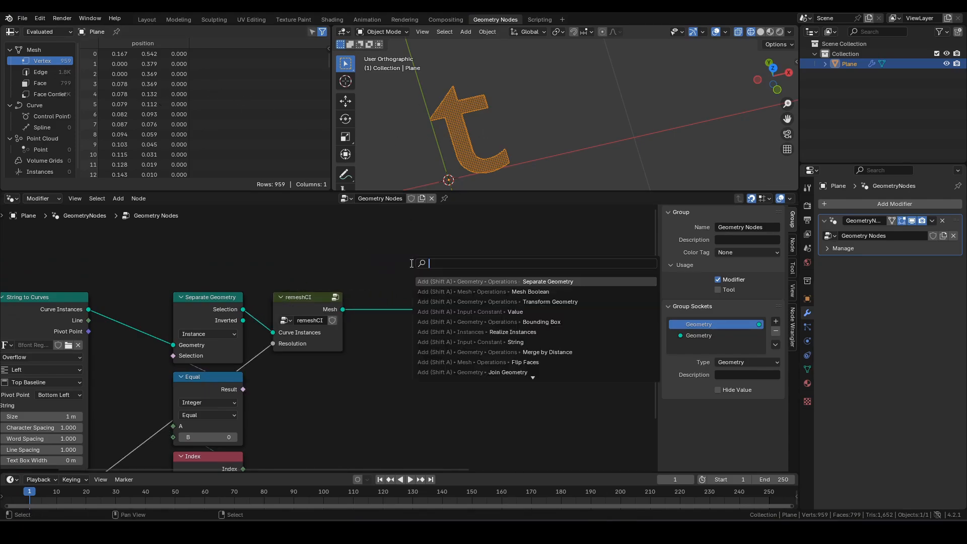
{"action": "type", "text": "gti"}
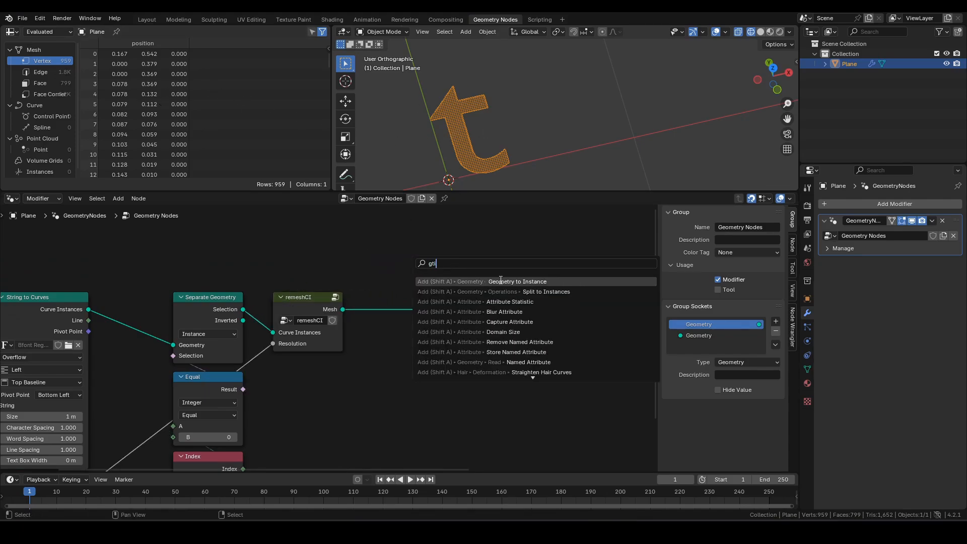
{"action": "left_click", "coordinate": [499, 281]}
{"action": "left_click", "coordinate": [346, 291]}
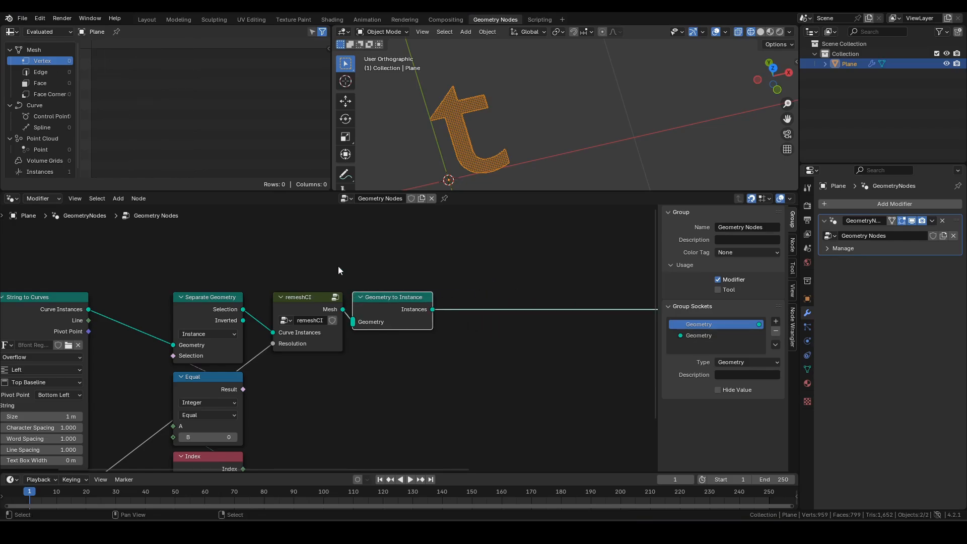
{"action": "left_click", "coordinate": [42, 171]}
- Shift the Separate Geometry, Equal and Index nodes slightly to the right
{"action": "middle_click_drag", "start_coordinate": [226, 271], "coordinate": [259, 222]}
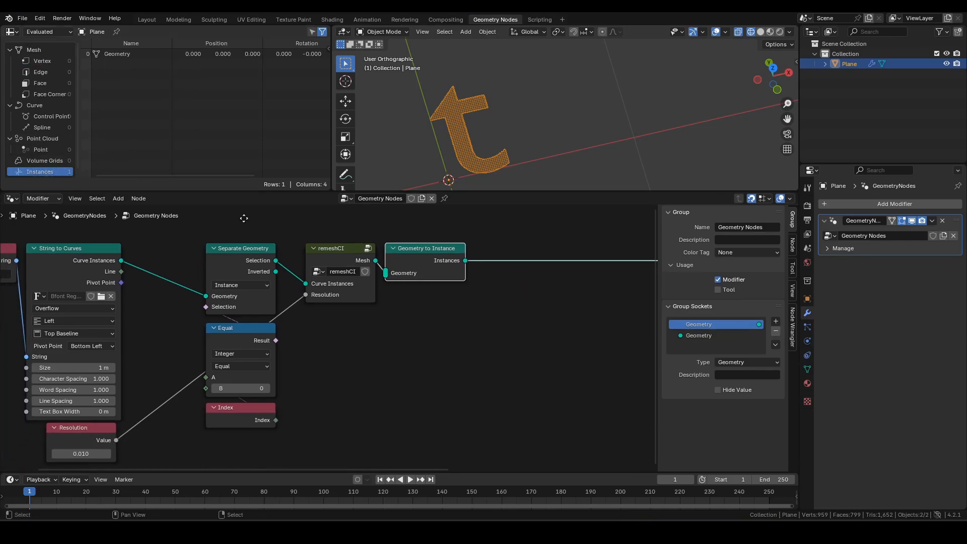
{"action": "left_click_drag", "start_coordinate": [204, 237], "coordinate": [266, 419]}
{"action": "key", "text": "g"}
{"action": "key", "text": "x"}
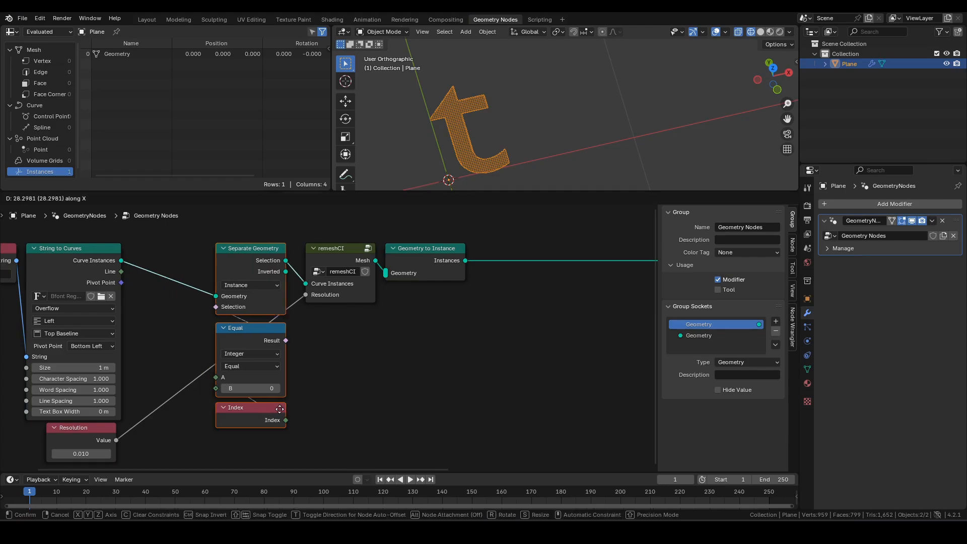
{"action": "left_click", "coordinate": [285, 411]}
- Add a Repeat Zone above Separate Geometry and widen it horizontally
{"action": "middle_click_drag", "start_coordinate": [381, 316], "coordinate": [375, 370]}
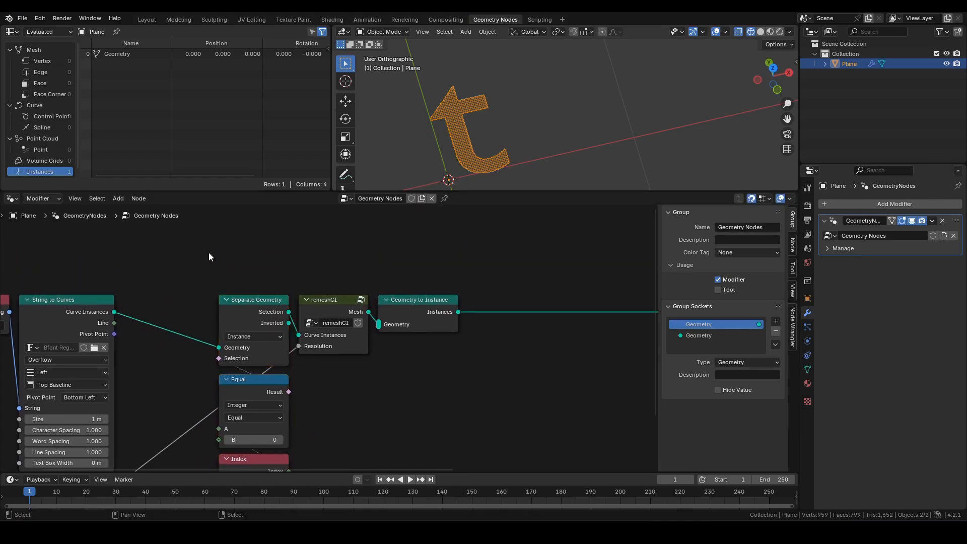
{"action": "middle_click_drag", "start_coordinate": [362, 226], "coordinate": [374, 272]}
{"action": "key", "text": "F3"}
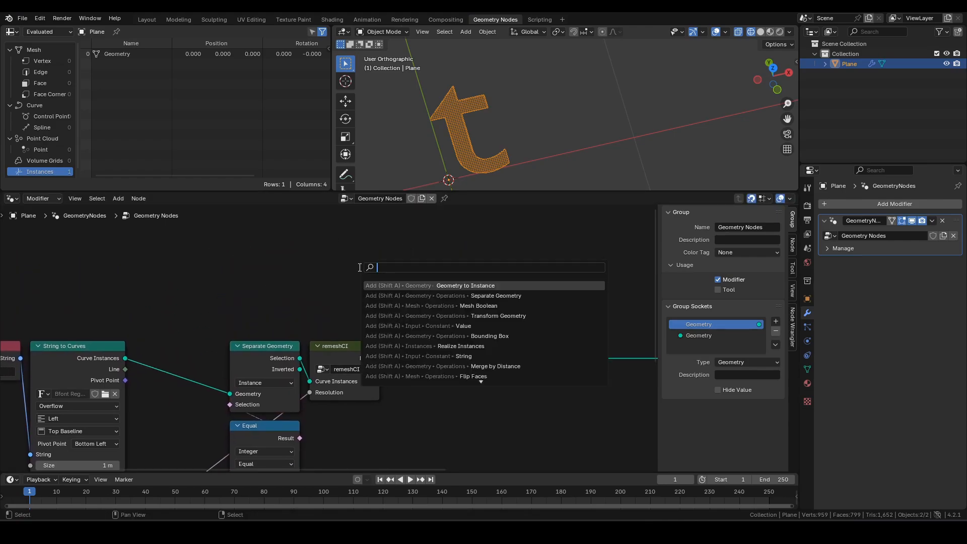
{"action": "type", "text": "rz"}
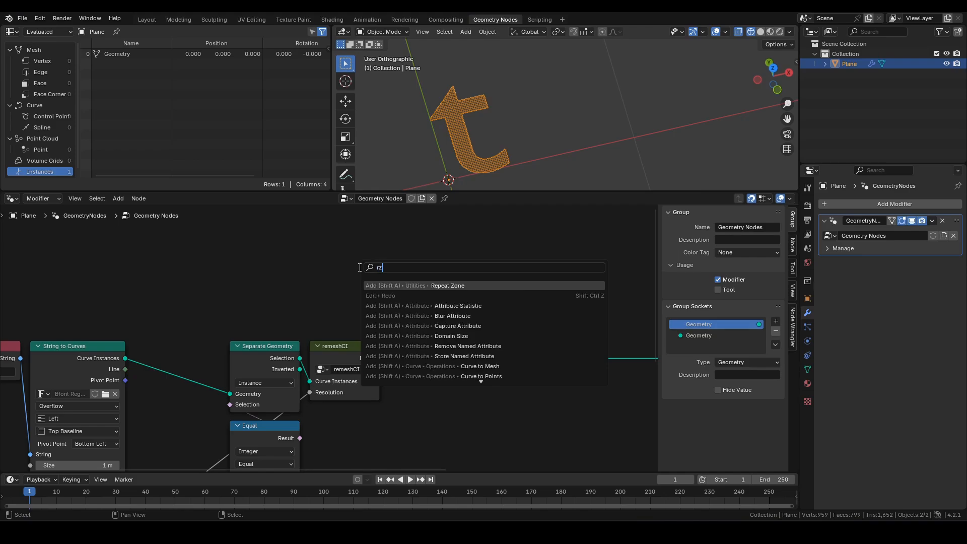
{"action": "left_click", "coordinate": [420, 287]}
{"action": "left_click", "coordinate": [227, 266]}
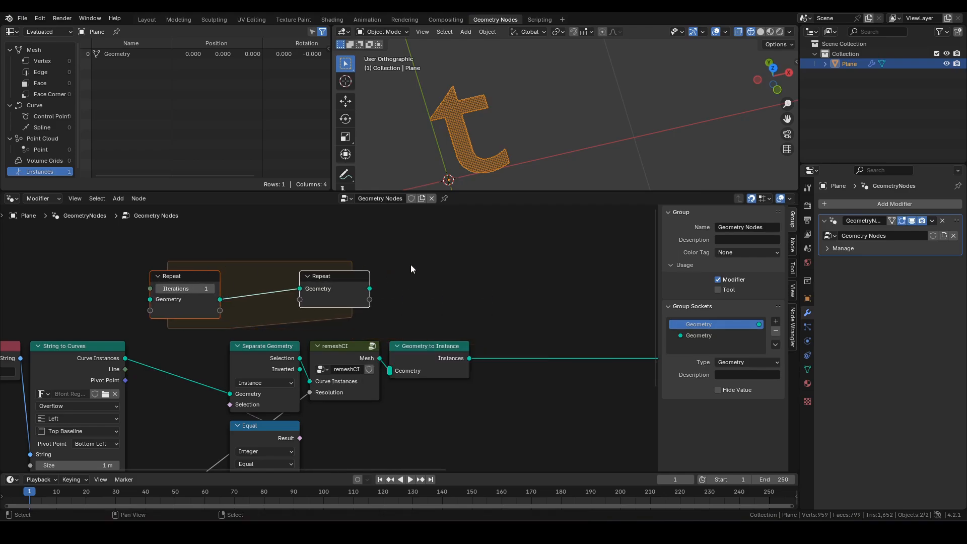
{"action": "left_click", "coordinate": [338, 275]}
{"action": "key", "text": "g"}
{"action": "key", "text": "x"}
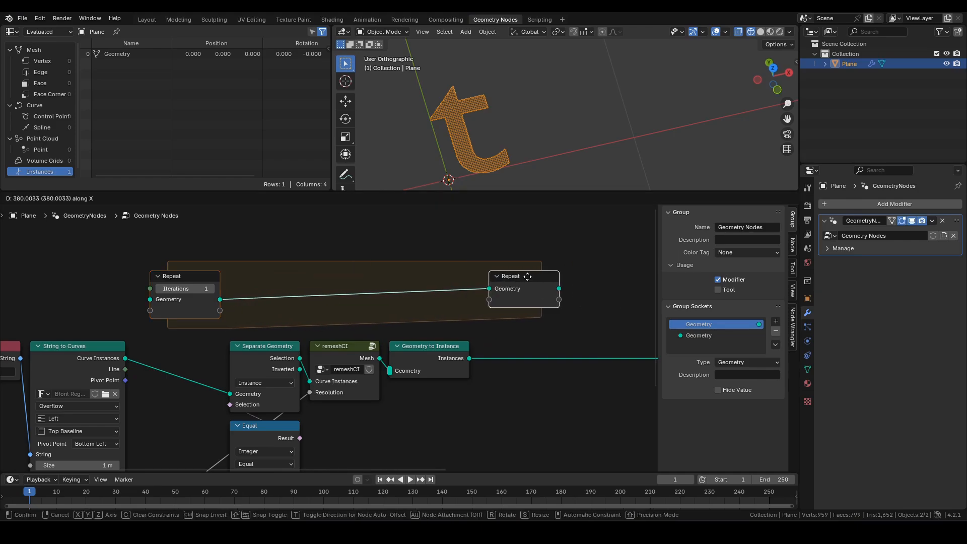
{"action": "left_click", "coordinate": [525, 277]}
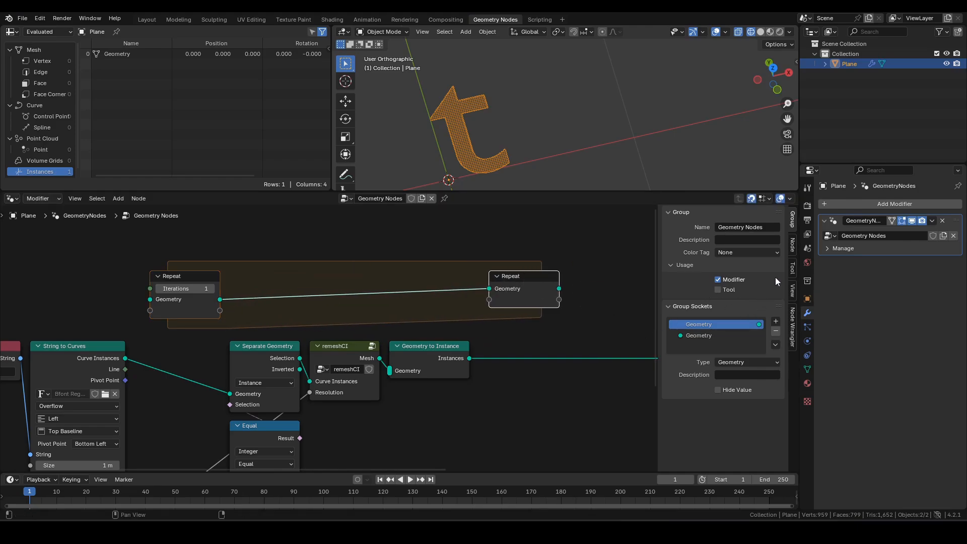
- Add a second repeat item named 'itr' with an Integer socket type
{"action": "left_click", "coordinate": [793, 244]}
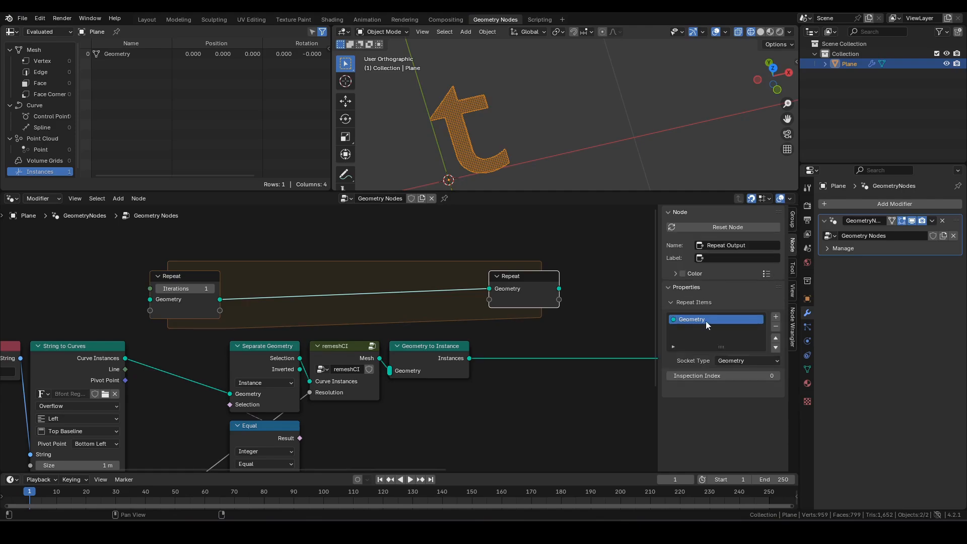
{"action": "left_click", "coordinate": [776, 316]}
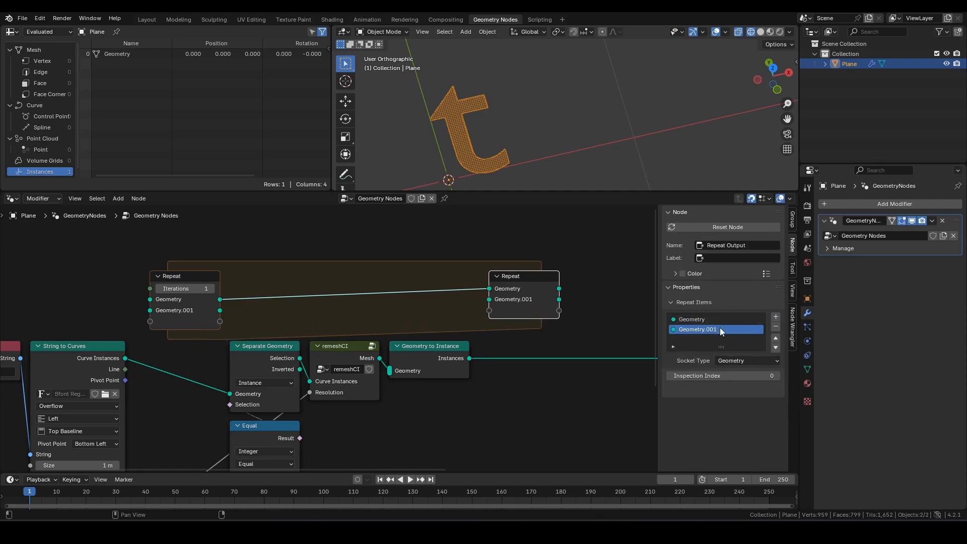
{"action": "double_click", "coordinate": [719, 329]}
{"action": "key", "text": "BackSpace"}
{"action": "type", "text": "itr"}
{"action": "key", "text": "Return"}
{"action": "left_click", "coordinate": [742, 361]}
{"action": "left_click", "coordinate": [742, 373]}
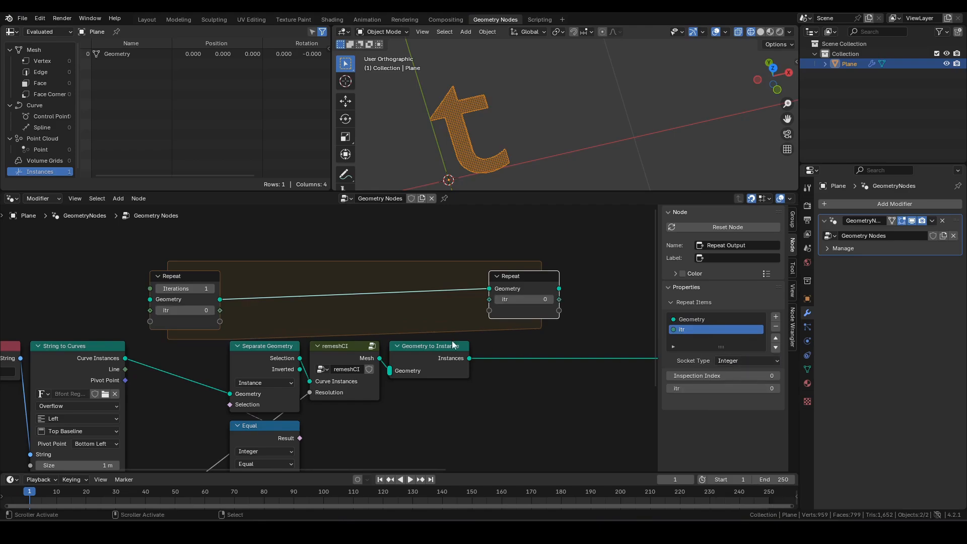
- Create an Add node from the Repeat input's itr with its second value set to 1
{"action": "middle_click_drag", "start_coordinate": [390, 329], "coordinate": [406, 352]}
{"action": "left_click_drag", "start_coordinate": [238, 336], "coordinate": [267, 244]}
{"action": "type", "text": "add"}
{"action": "key", "text": "Return"}
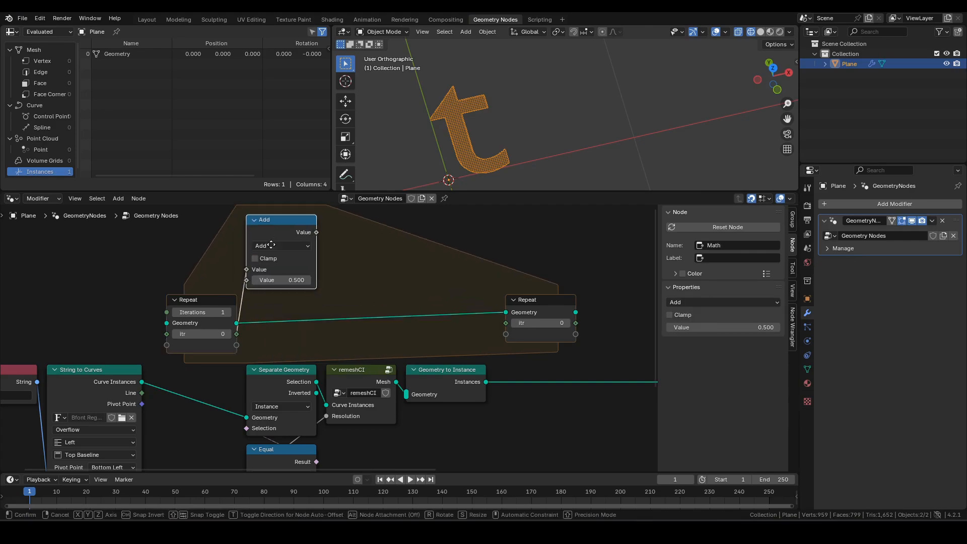
{"action": "left_click", "coordinate": [273, 260]}
{"action": "left_click", "coordinate": [282, 281]}
{"action": "type", "text": "1"}
{"action": "key", "text": "Return"}
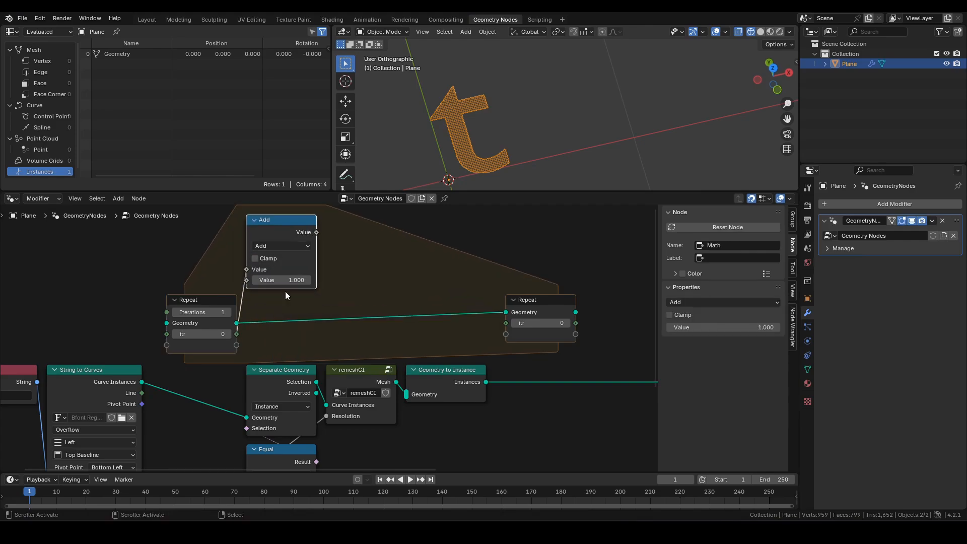
- Link the Add result into the Repeat output's itr via a reroute above it
{"action": "left_click_drag", "start_coordinate": [316, 233], "coordinate": [507, 323]}
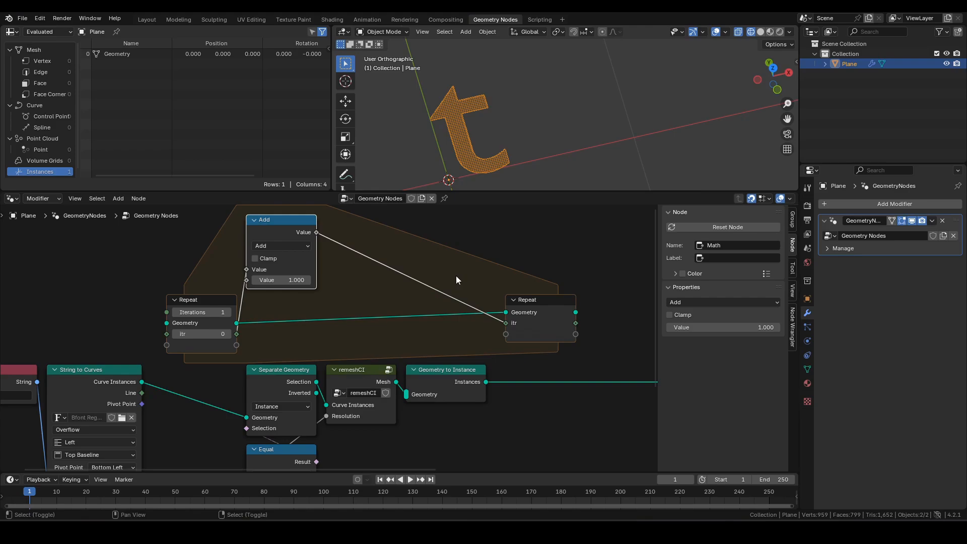
{"action": "key", "text": "g"}
{"action": "left_click", "coordinate": [467, 243]}
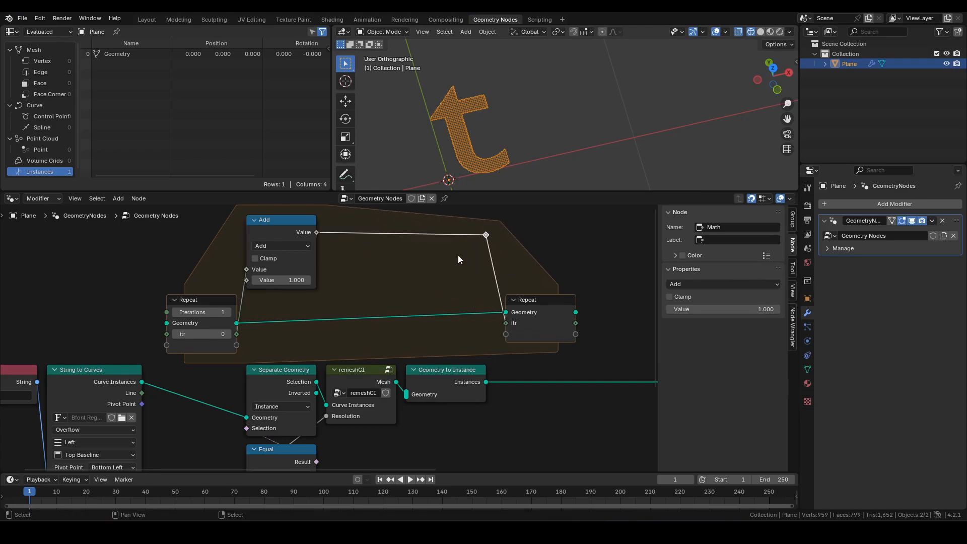
{"action": "middle_click_drag", "start_coordinate": [406, 289], "coordinate": [414, 274]}
{"action": "middle_click_drag", "start_coordinate": [585, 334], "coordinate": [453, 346]}
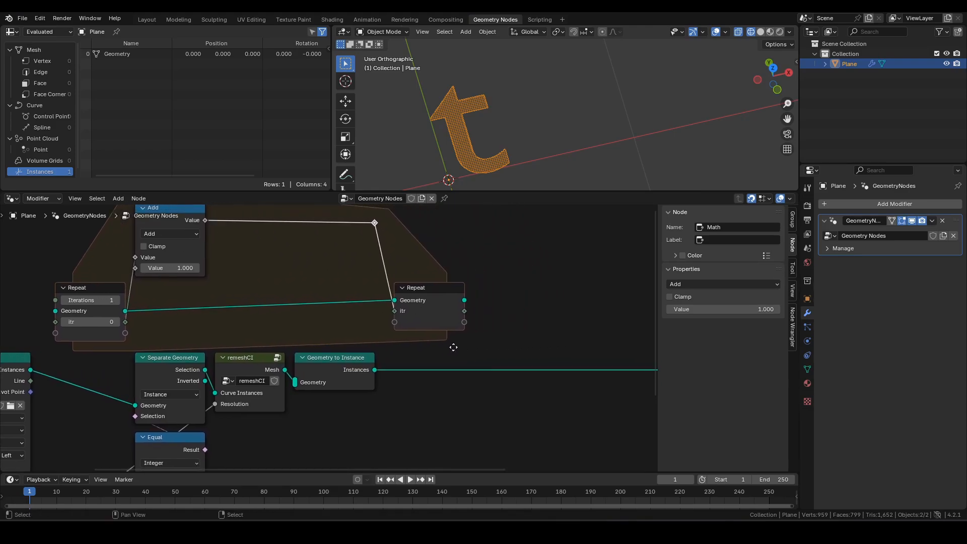
- Insert a Join Geometry node into the Repeat zone's geometry link
{"action": "left_click", "coordinate": [322, 326]}
{"action": "key", "text": "F3"}
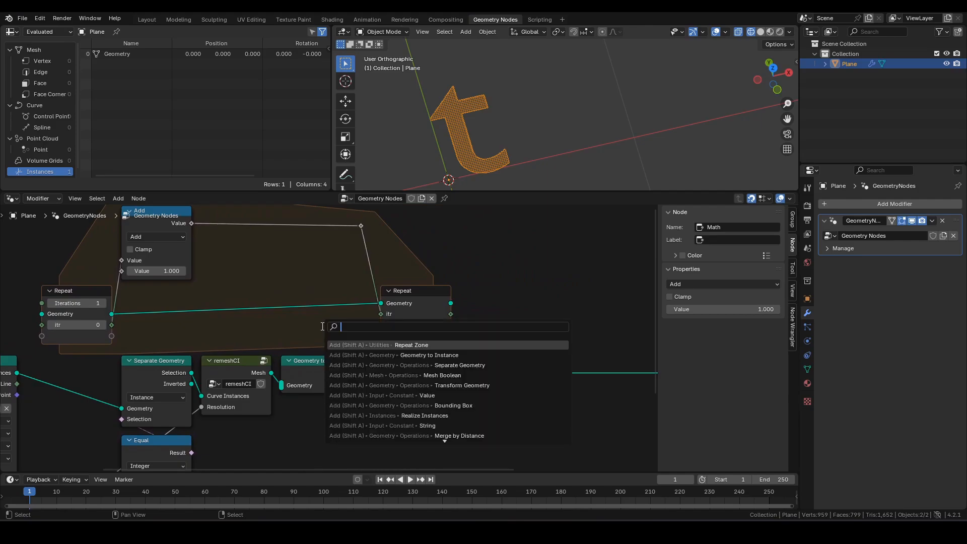
{"action": "key", "text": "Escape"}
{"action": "key", "text": "F3"}
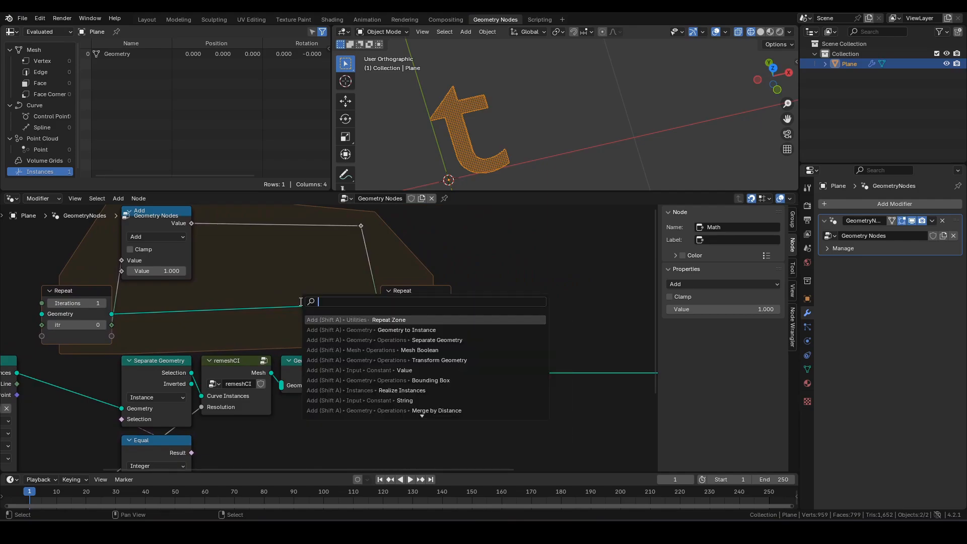
{"action": "type", "text": "joing"}
{"action": "key", "text": "Return"}
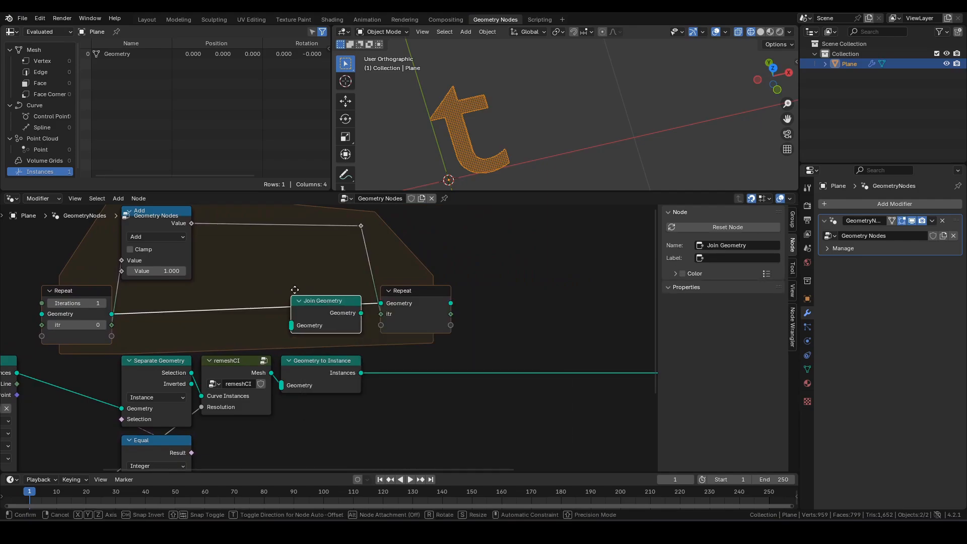
{"action": "left_click", "coordinate": [297, 285]}
- Connect the Geometry to Instance output into Join Geometry
{"action": "middle_click_drag", "start_coordinate": [305, 342], "coordinate": [320, 339]}
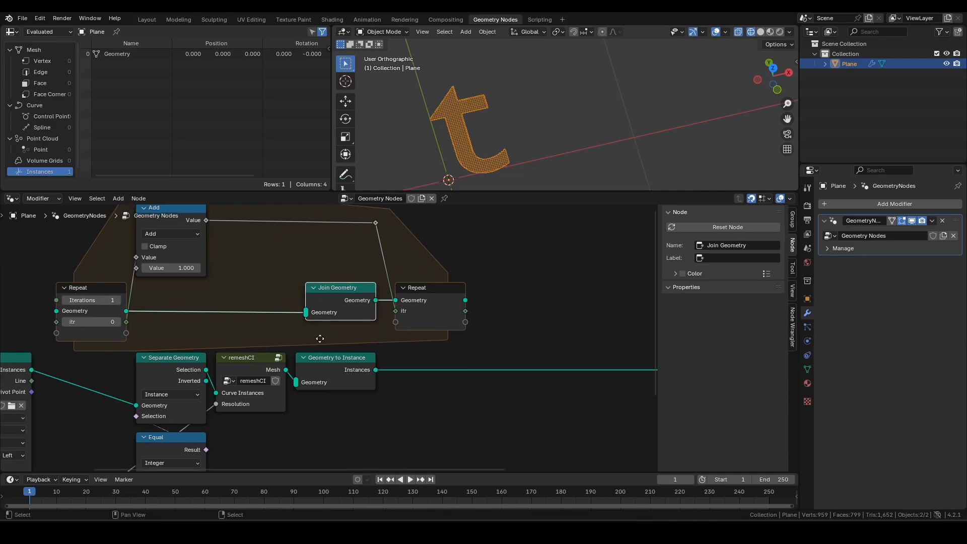
{"action": "scroll", "coordinate": [320, 339], "scroll_direction": "up", "scroll_amount": 2}
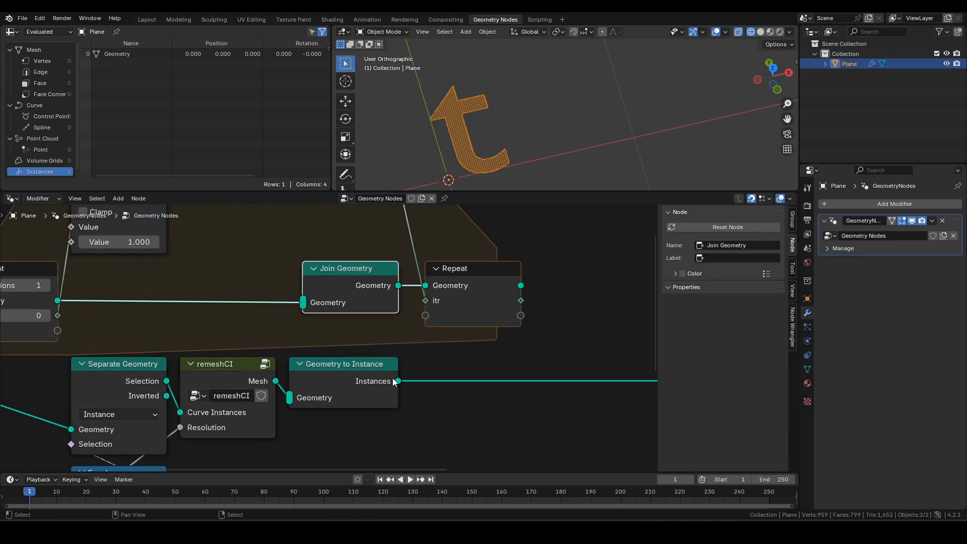
{"action": "left_click_drag", "start_coordinate": [397, 382], "coordinate": [304, 310]}
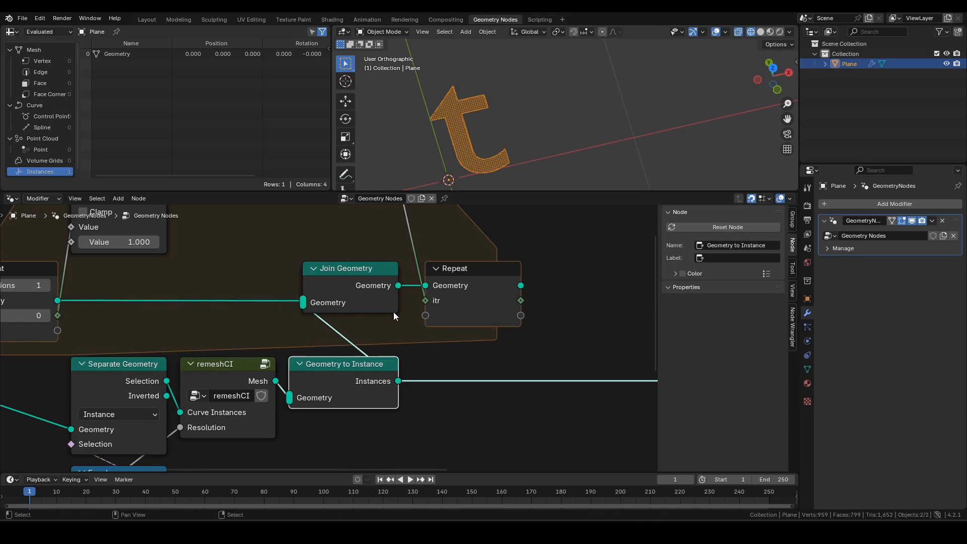
{"action": "middle_click_drag", "start_coordinate": [394, 312], "coordinate": [292, 334]}
- Move the Group Output node closer to the Repeat output
{"action": "scroll", "coordinate": [392, 316], "scroll_direction": "down", "scroll_amount": 2}
{"action": "left_click", "coordinate": [368, 333]}
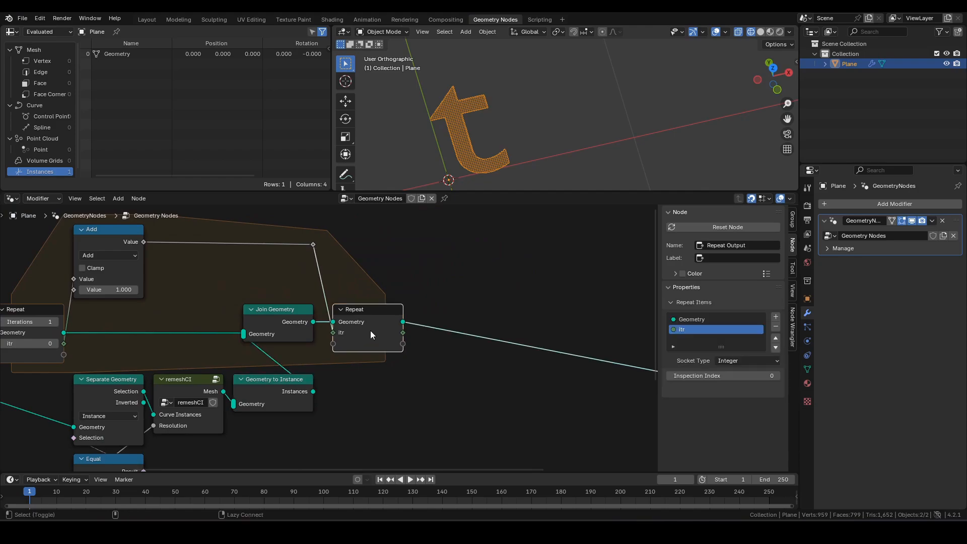
{"action": "scroll", "coordinate": [499, 354], "scroll_direction": "down", "scroll_amount": 2}
{"action": "left_click_drag", "start_coordinate": [635, 378], "coordinate": [443, 331]}
{"action": "scroll", "coordinate": [467, 376], "scroll_direction": "up", "scroll_amount": 3}
{"action": "middle_click_drag", "start_coordinate": [467, 376], "coordinate": [531, 331]}
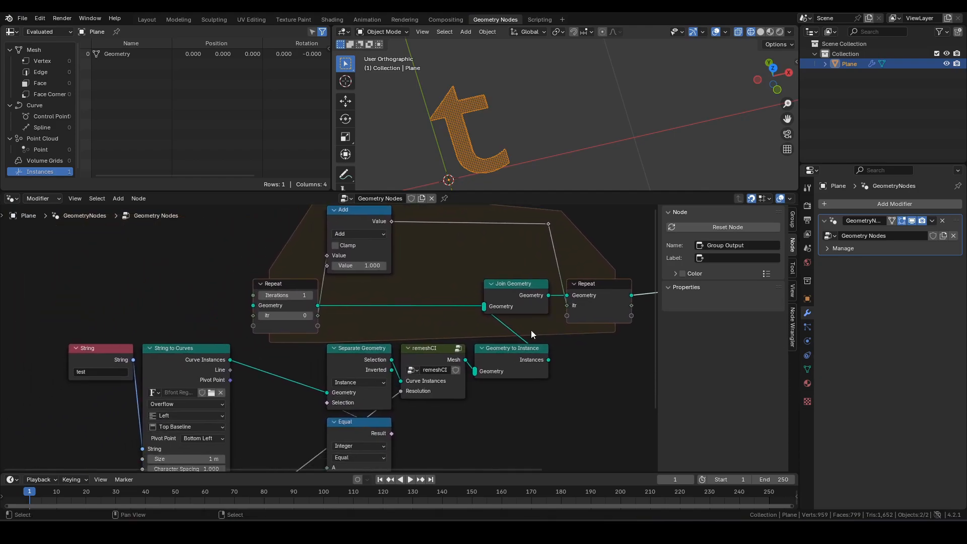
- Link the Repeat input's itr to the Equal node's B input and select the middle nodes
{"action": "left_click_drag", "start_coordinate": [295, 291], "coordinate": [285, 290]}
{"action": "middle_click_drag", "start_coordinate": [349, 321], "coordinate": [363, 298]}
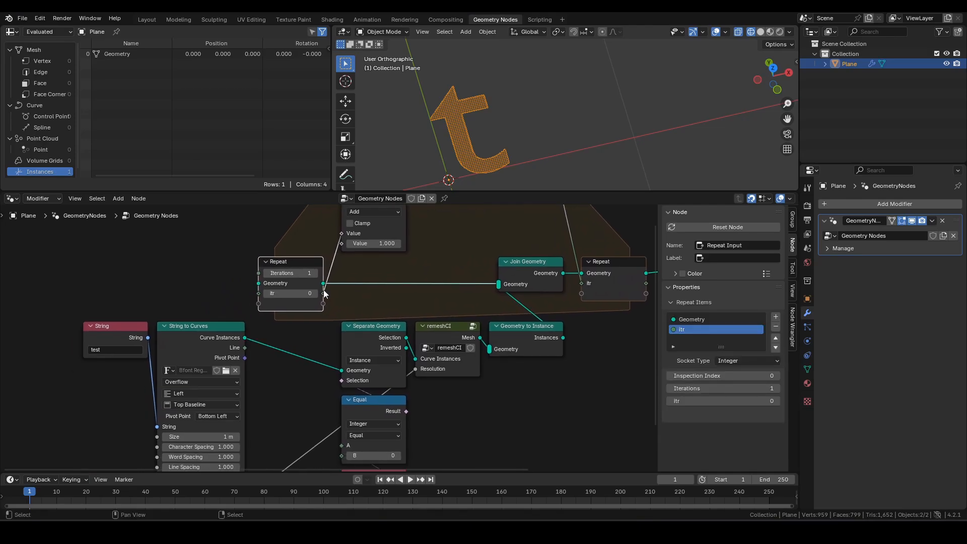
{"action": "left_click_drag", "start_coordinate": [324, 293], "coordinate": [345, 403]}
{"action": "middle_click_drag", "start_coordinate": [515, 332], "coordinate": [481, 386]}
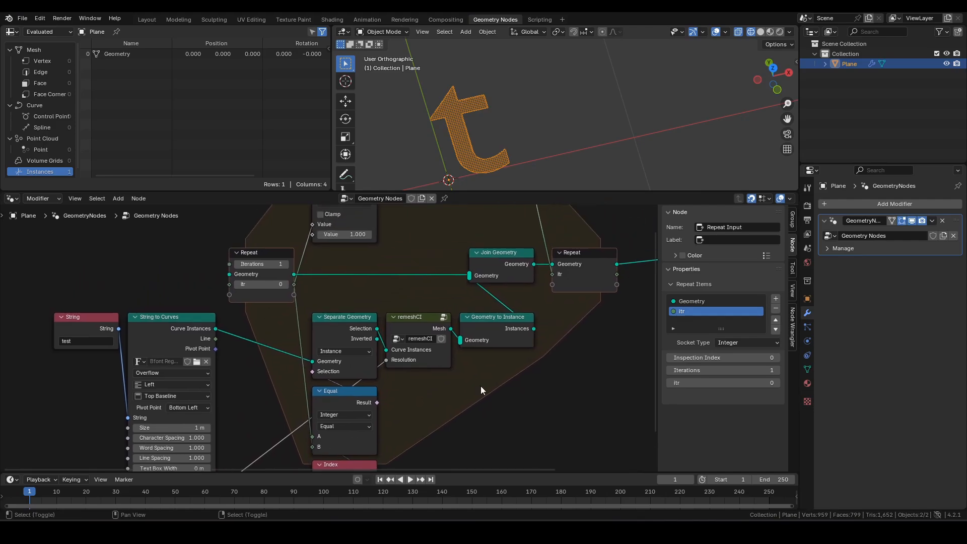
{"action": "scroll", "coordinate": [362, 291], "scroll_direction": "down", "scroll_amount": 2}
{"action": "left_click_drag", "start_coordinate": [355, 275], "coordinate": [494, 431]}
- Move the selected middle nodes vertically to a new position
{"action": "key", "text": "g"}
{"action": "key", "text": "y"}
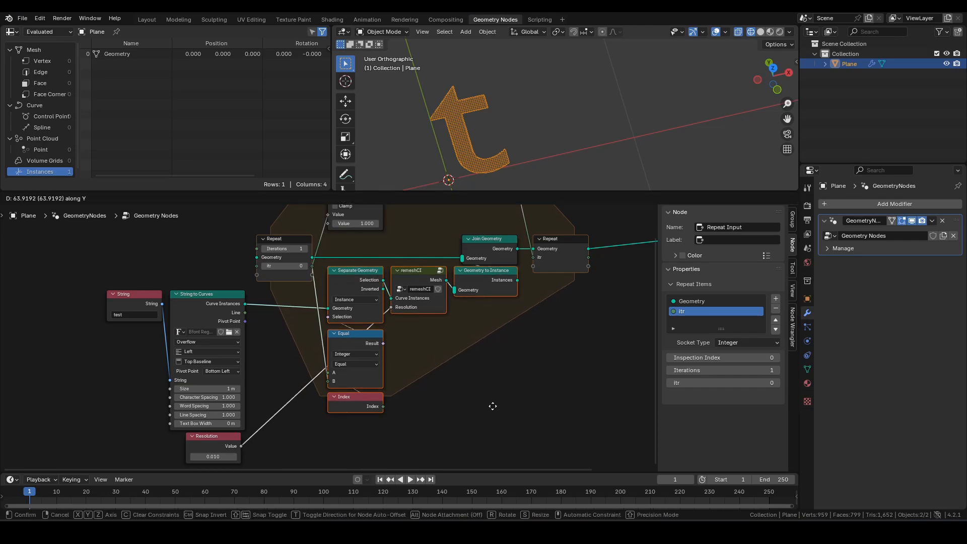
{"action": "left_click", "coordinate": [493, 406]}
{"action": "scroll", "coordinate": [468, 391], "scroll_direction": "down", "scroll_amount": 1}
{"action": "middle_click_drag", "start_coordinate": [447, 377], "coordinate": [554, 427]}
{"action": "scroll", "coordinate": [393, 305], "scroll_direction": "up", "scroll_amount": 4}
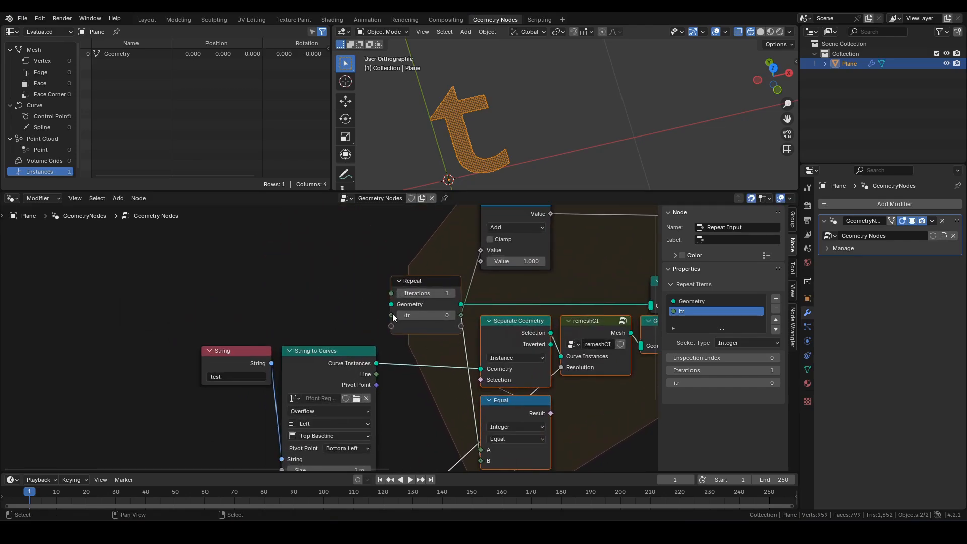
{"action": "middle_click_drag", "start_coordinate": [393, 317], "coordinate": [482, 309]}
- Shift the String, String to Curves and Resolution nodes horizontally to the left
{"action": "left_click_drag", "start_coordinate": [283, 310], "coordinate": [461, 398]}
{"action": "scroll", "coordinate": [473, 403], "scroll_direction": "down", "scroll_amount": 5}
{"action": "middle_click_drag", "start_coordinate": [473, 403], "coordinate": [436, 344]}
{"action": "left_click_drag", "start_coordinate": [310, 268], "coordinate": [397, 441]}
{"action": "key", "text": "g"}
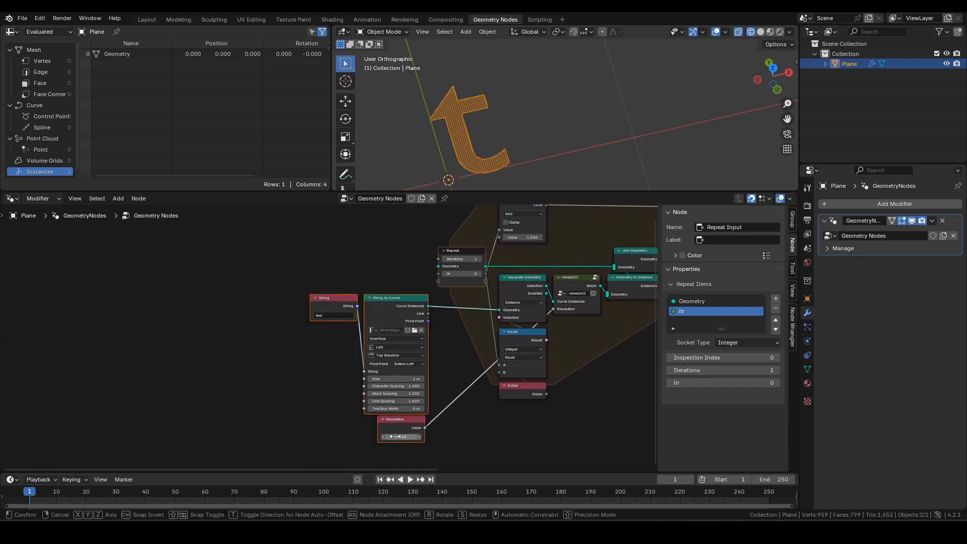
{"action": "key", "text": "x"}
{"action": "left_click", "coordinate": [338, 436]}
- Add a Domain Size node on Curve Instances, counting Instances, feeding Instance Count into Repeat Iterations
{"action": "middle_click_drag", "start_coordinate": [397, 382], "coordinate": [387, 391]}
{"action": "scroll", "coordinate": [391, 350], "scroll_direction": "up", "scroll_amount": 5}
{"action": "middle_click_drag", "start_coordinate": [391, 350], "coordinate": [329, 382]}
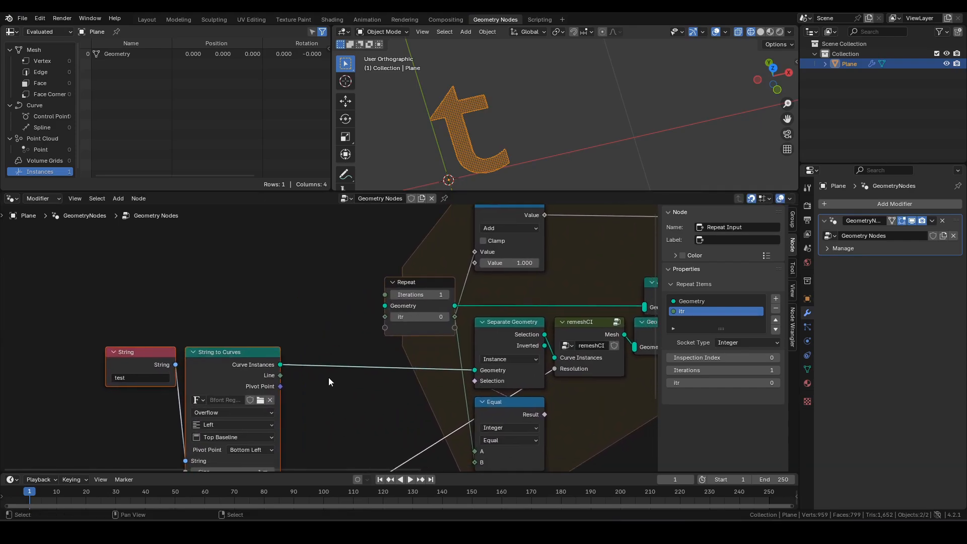
{"action": "left_click_drag", "start_coordinate": [280, 365], "coordinate": [303, 306]}
{"action": "type", "text": "ds"}
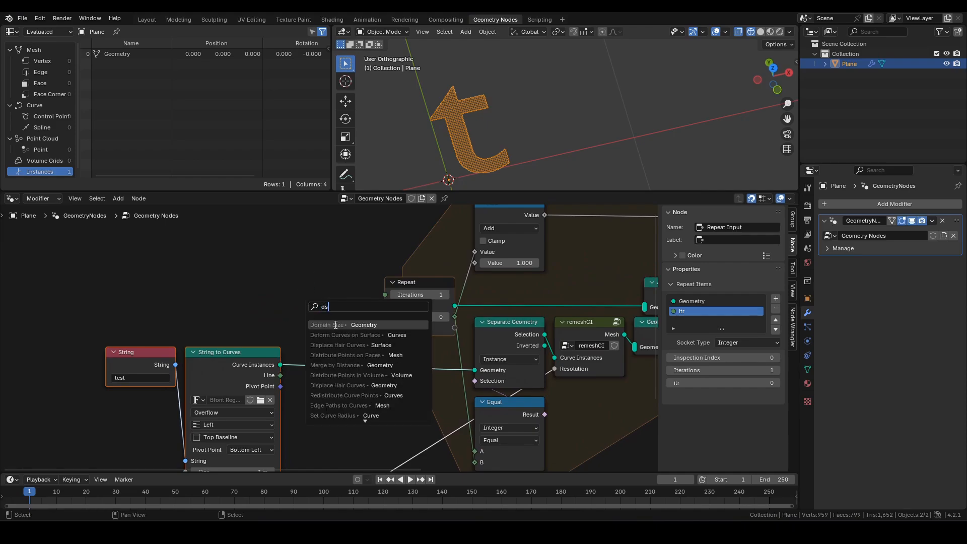
{"action": "left_click", "coordinate": [336, 325]}
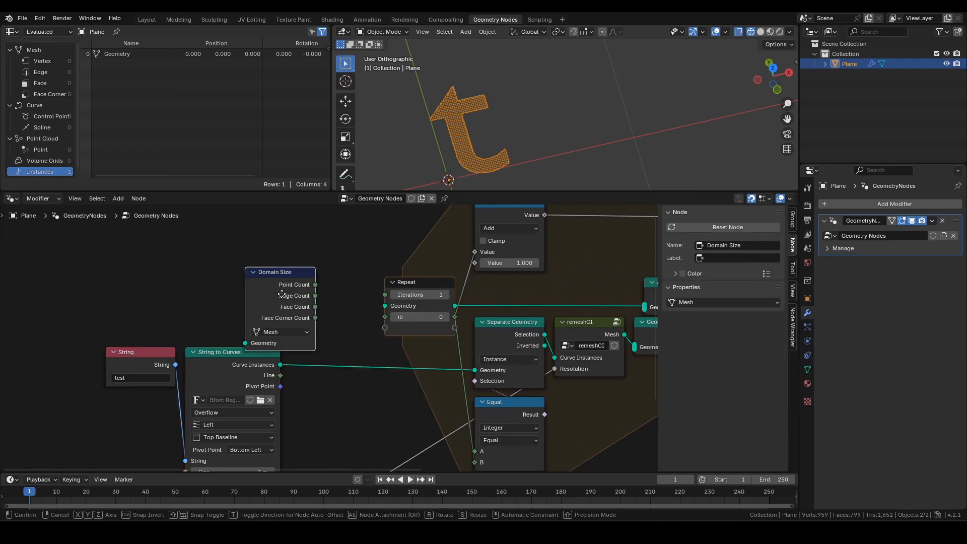
{"action": "left_click", "coordinate": [292, 283]}
{"action": "left_click", "coordinate": [302, 323]}
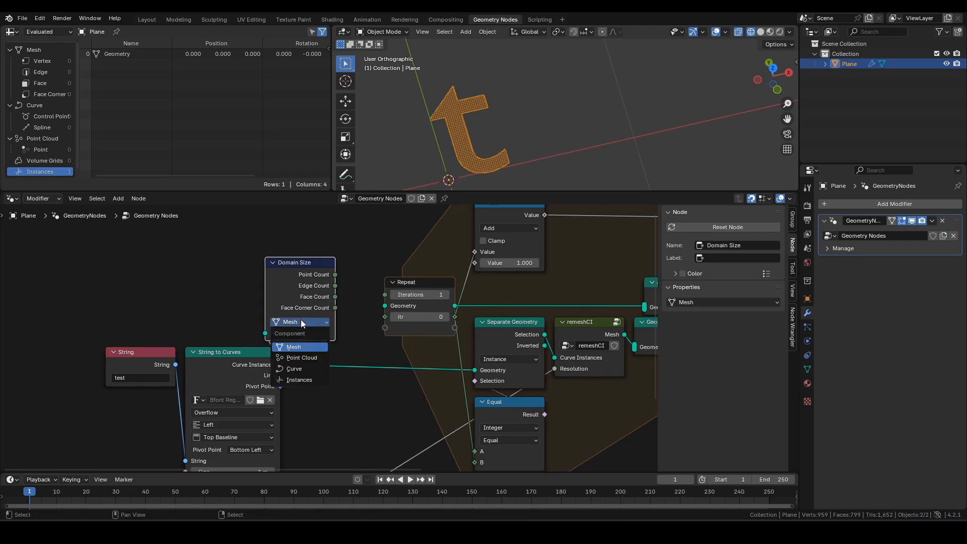
{"action": "key", "text": "i"}
{"action": "left_click_drag", "start_coordinate": [335, 275], "coordinate": [392, 294]}
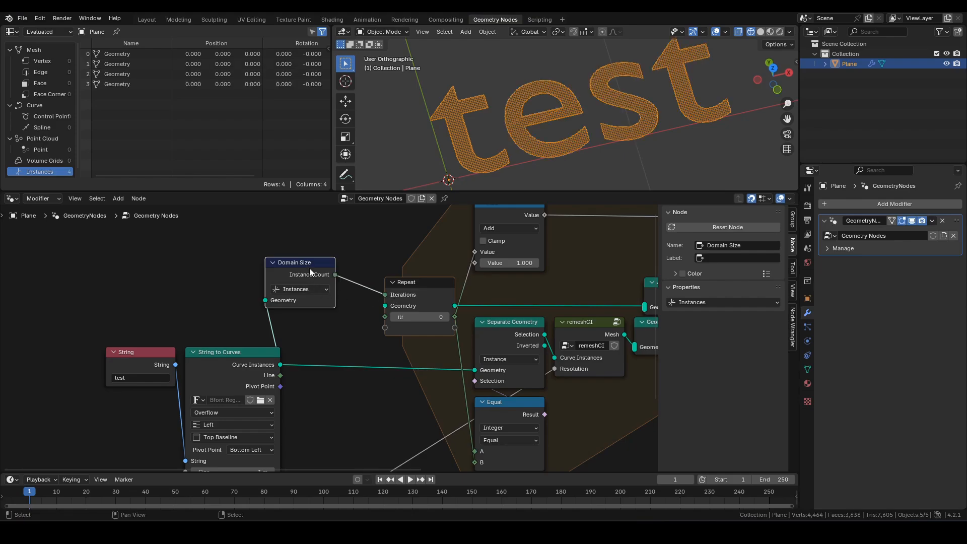
- Tidy the layout: Domain Size beside the Repeat input, String nodes up, Group Output left
{"action": "left_click_drag", "start_coordinate": [310, 270], "coordinate": [355, 291]}
{"action": "scroll", "coordinate": [377, 301], "scroll_direction": "down", "scroll_amount": 2}
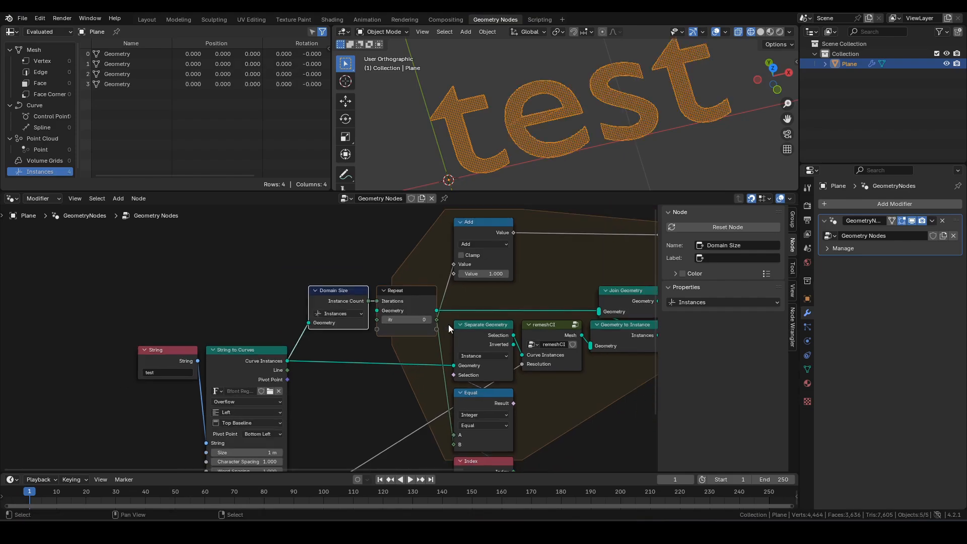
{"action": "left_click_drag", "start_coordinate": [170, 320], "coordinate": [250, 297]}
{"action": "scroll", "coordinate": [422, 320], "scroll_direction": "down", "scroll_amount": 2}
{"action": "middle_click_drag", "start_coordinate": [422, 319], "coordinate": [289, 321]}
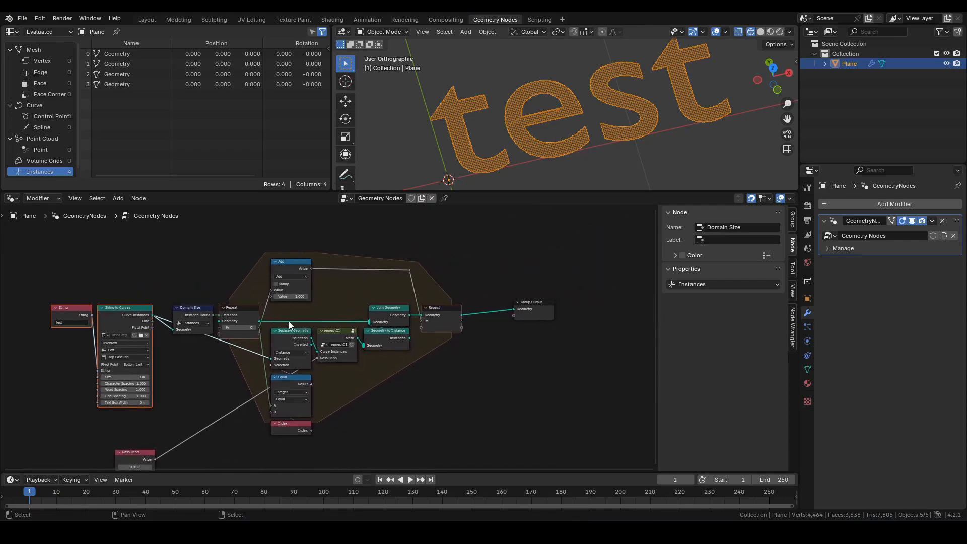
{"action": "scroll", "coordinate": [625, 102], "scroll_direction": "up", "scroll_amount": 2}
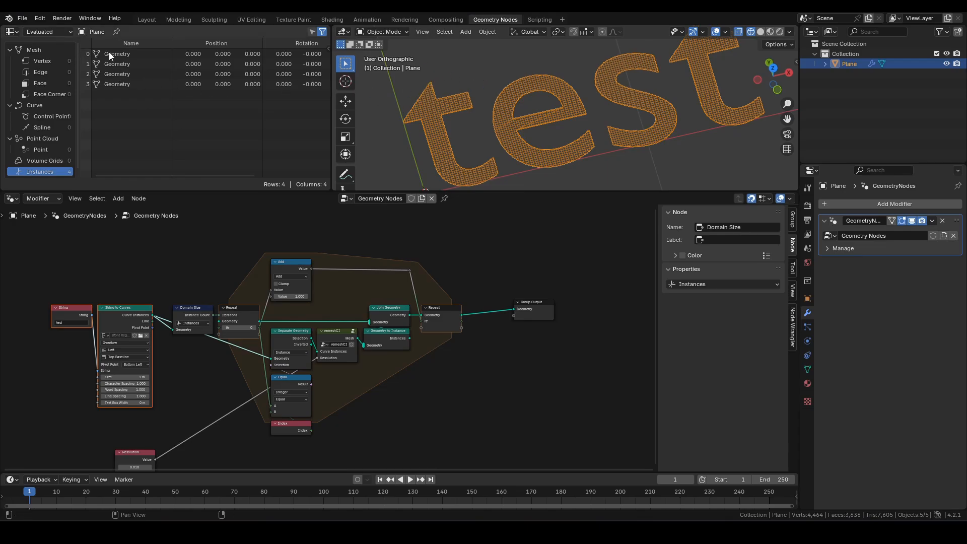
{"action": "left_click_drag", "start_coordinate": [531, 306], "coordinate": [575, 314]}
- Try Realize Instances before Group Output, then dissolve it and move Group Output closer
{"action": "left_click", "coordinate": [522, 292]}
{"action": "key", "text": "F3"}
{"action": "type", "text": "rea"}
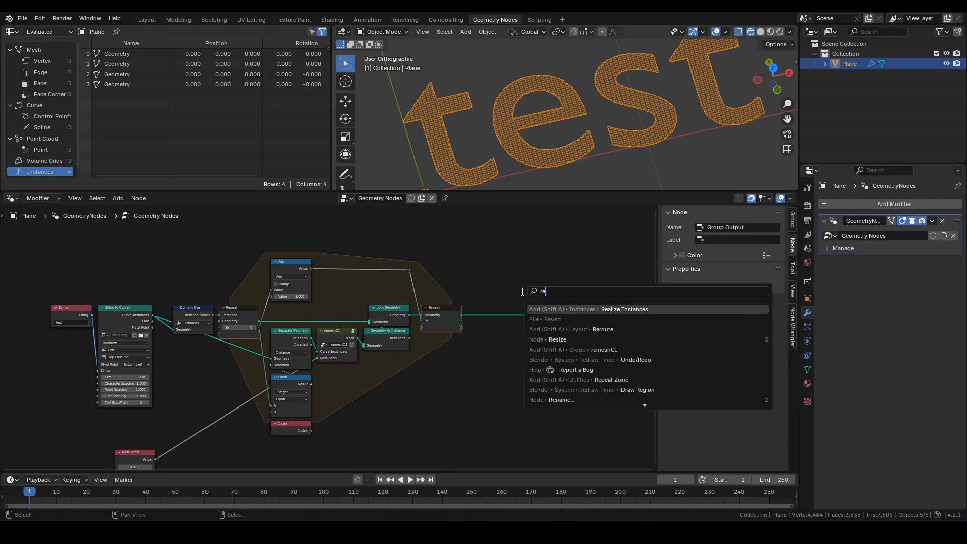
{"action": "left_click", "coordinate": [570, 310]}
{"action": "left_click", "coordinate": [494, 322]}
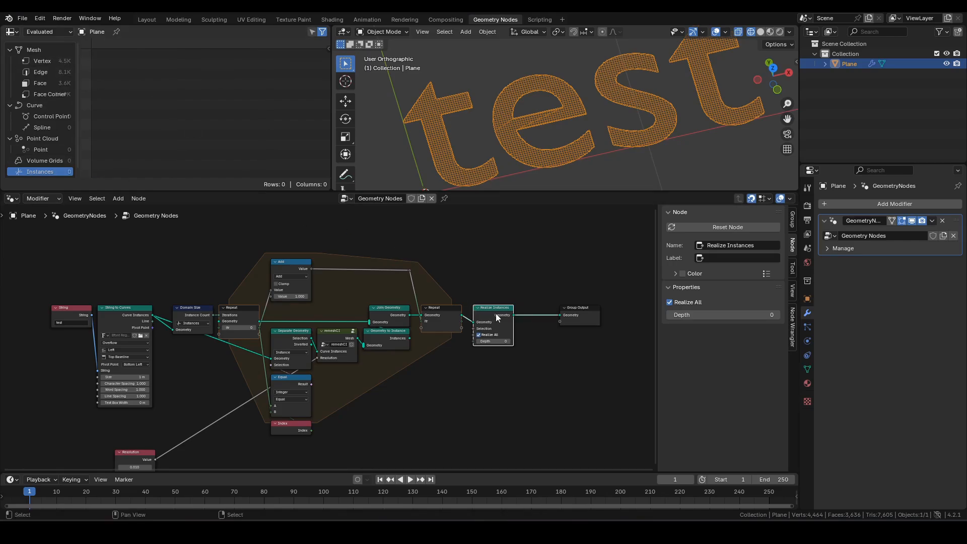
{"action": "key", "text": "ctrl+x"}
{"action": "left_click_drag", "start_coordinate": [575, 313], "coordinate": [491, 309]}
- Box-select the Domain Size, Repeat zone and remesh nodes inside the loop
{"action": "scroll", "coordinate": [454, 312], "scroll_direction": "up", "scroll_amount": 4}
{"action": "scroll", "coordinate": [426, 279], "scroll_direction": "down", "scroll_amount": 4}
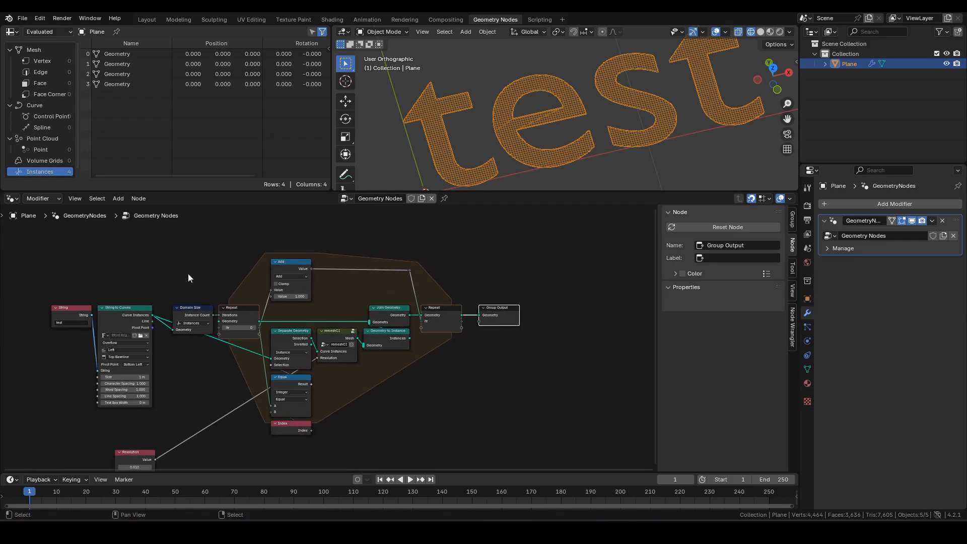
{"action": "left_click_drag", "start_coordinate": [172, 249], "coordinate": [401, 385]}
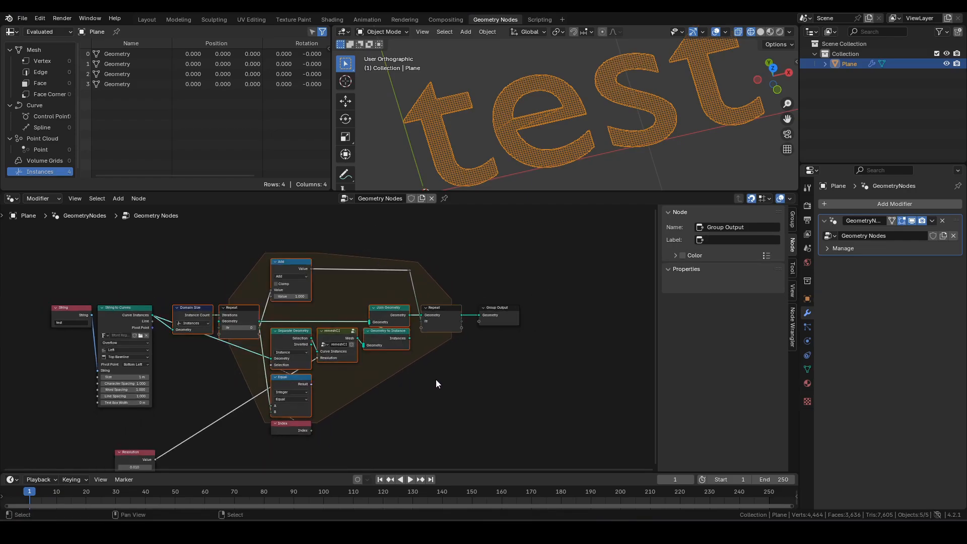
{"action": "scroll", "coordinate": [459, 373], "scroll_direction": "up", "scroll_amount": 1}
{"action": "scroll", "coordinate": [459, 373], "scroll_direction": "up", "scroll_amount": 1}
{"action": "left_click_drag", "start_coordinate": [193, 235], "coordinate": [529, 441]}
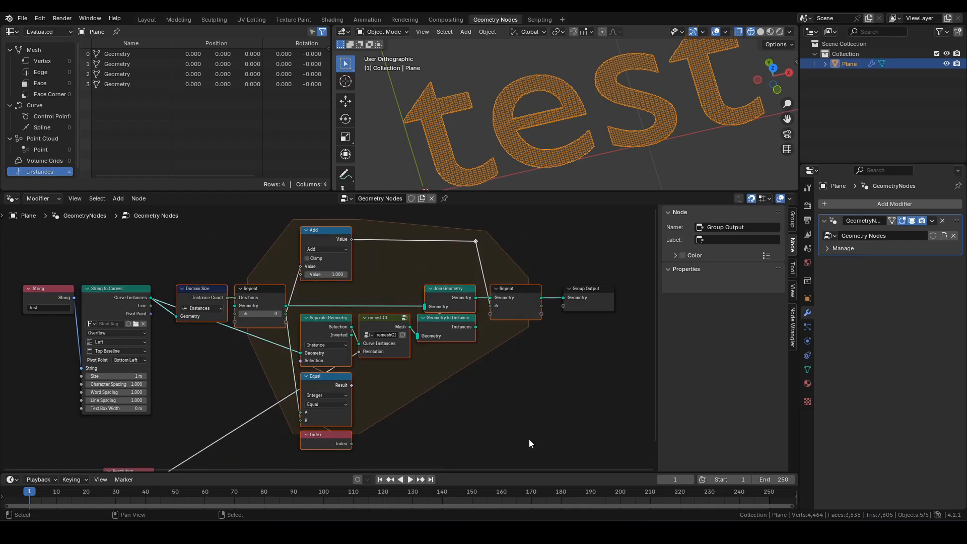
- Group the remesh nodes, rename the second input 'Curve Instances' and move Resolution below it
{"action": "key", "text": "ctrl+g"}
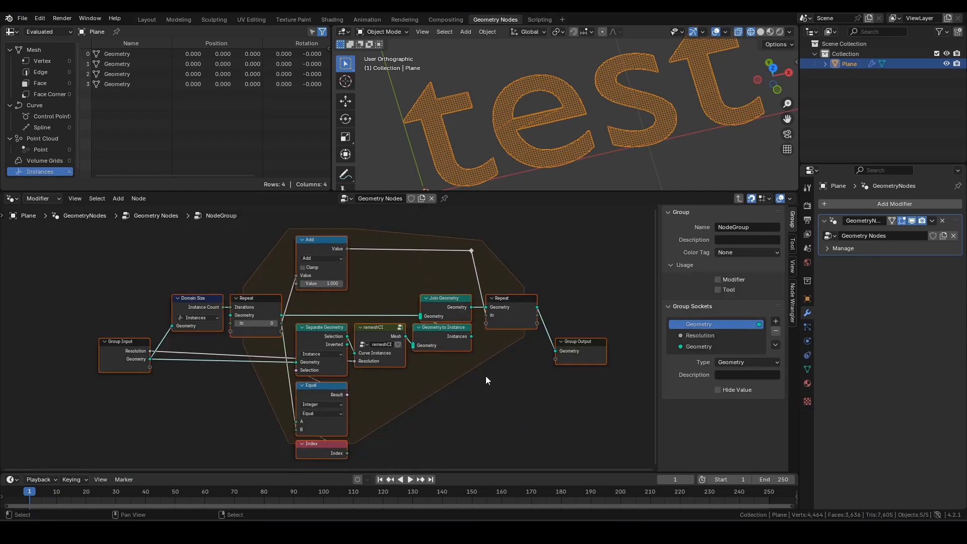
{"action": "left_click", "coordinate": [468, 390]}
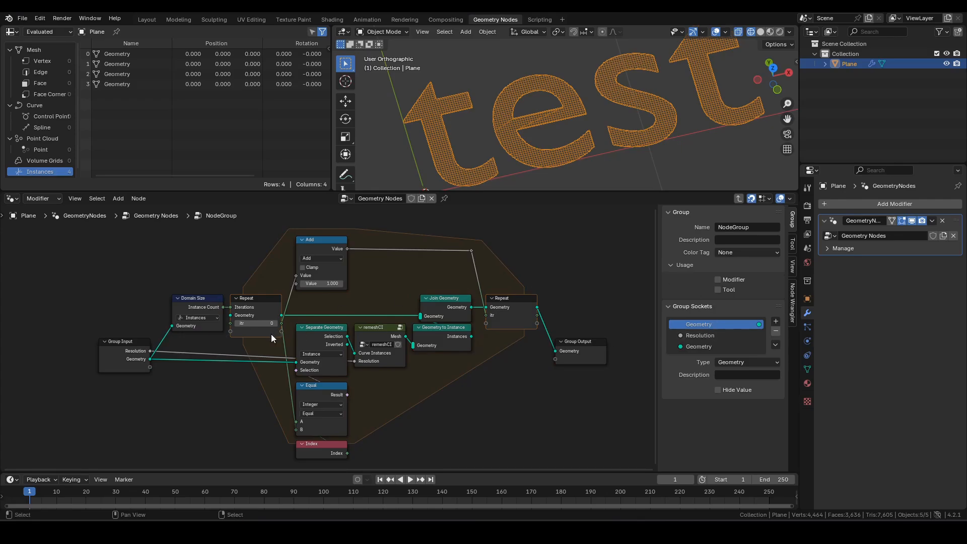
{"action": "double_click", "coordinate": [721, 347]}
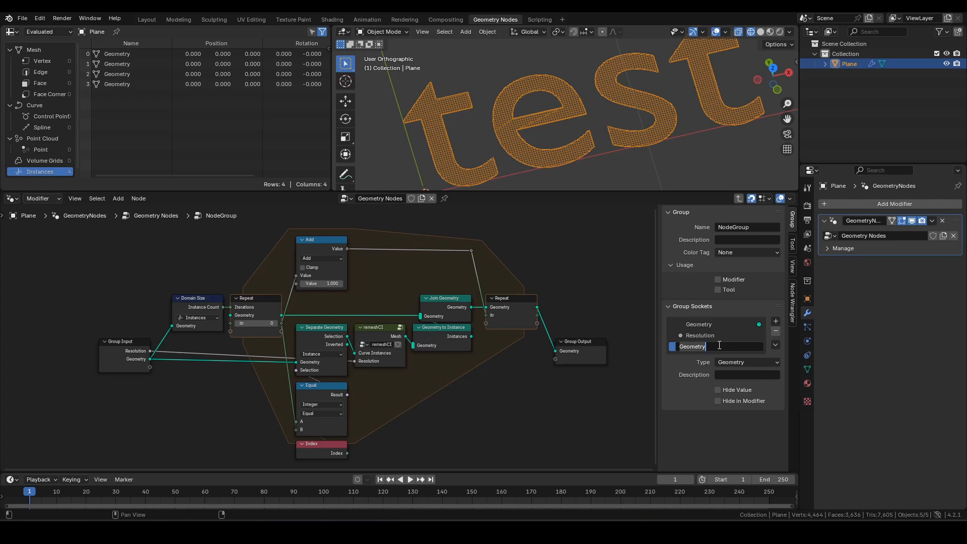
{"action": "type", "text": "Curve Instances"}
{"action": "key", "text": "Return"}
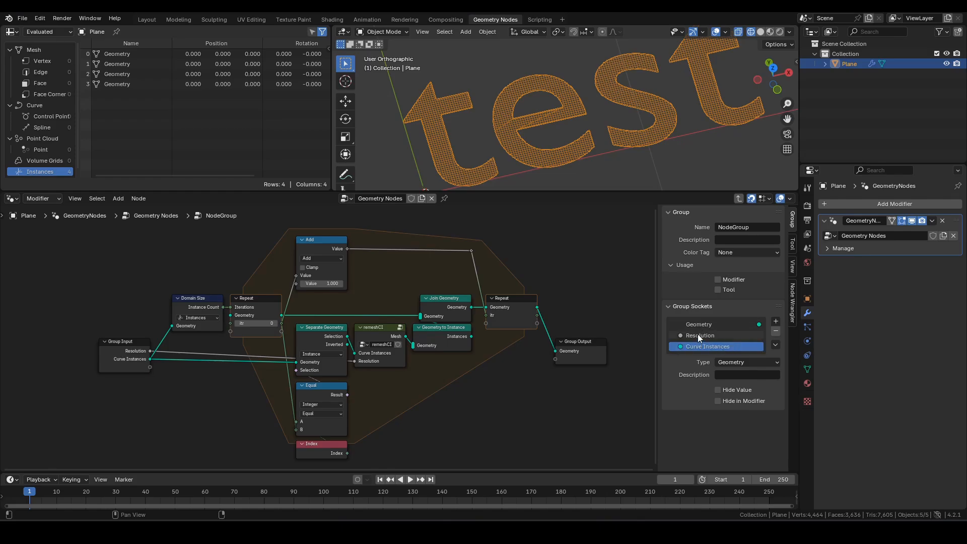
{"action": "left_click_drag", "start_coordinate": [697, 335], "coordinate": [694, 346]}
- Duplicate the Group Input node and wire the group's Resolution into remeshCI's Resolution
{"action": "scroll", "coordinate": [134, 380], "scroll_direction": "up", "scroll_amount": 3}
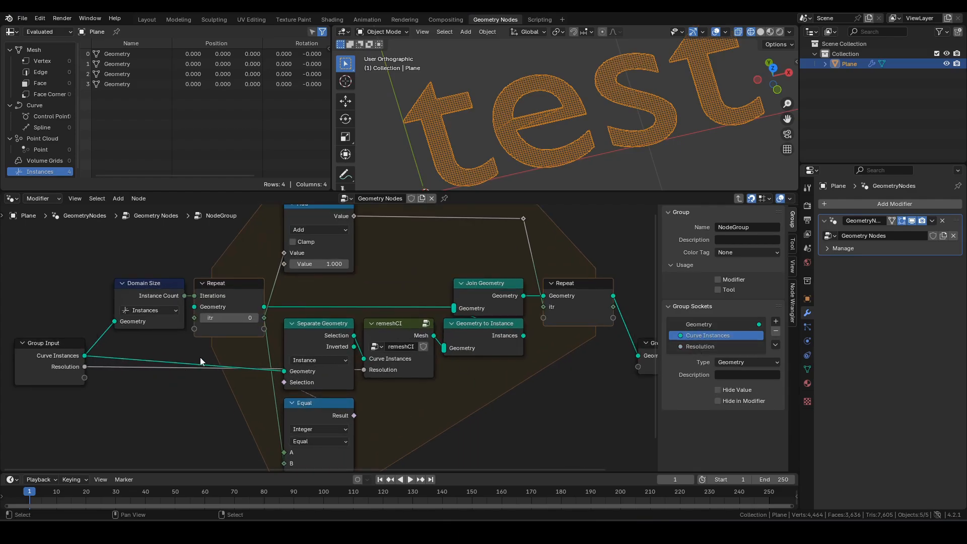
{"action": "left_click", "coordinate": [128, 352]}
{"action": "left_click_drag", "start_coordinate": [133, 349], "coordinate": [139, 283]}
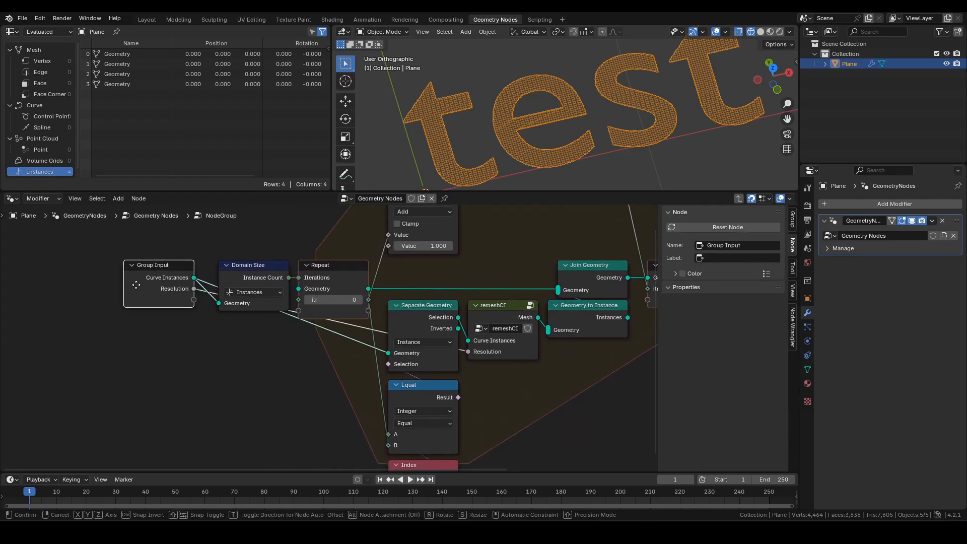
{"action": "key", "text": "shift+d"}
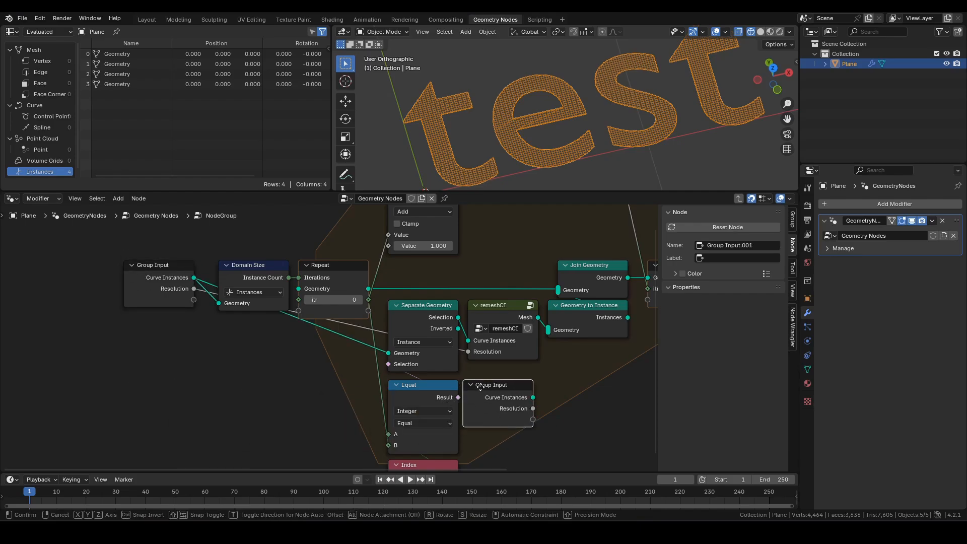
{"action": "left_click", "coordinate": [481, 383]}
{"action": "left_click_drag", "start_coordinate": [533, 398], "coordinate": [469, 351]}
- Add reroutes on the Curve Instances and Separate Geometry links and tidy the group's layout
{"action": "right_click_drag", "start_coordinate": [215, 268], "coordinate": [205, 313], "text": "shift"}
{"action": "right_click_drag", "start_coordinate": [323, 324], "coordinate": [262, 355], "text": "shift"}
{"action": "key", "text": "g"}
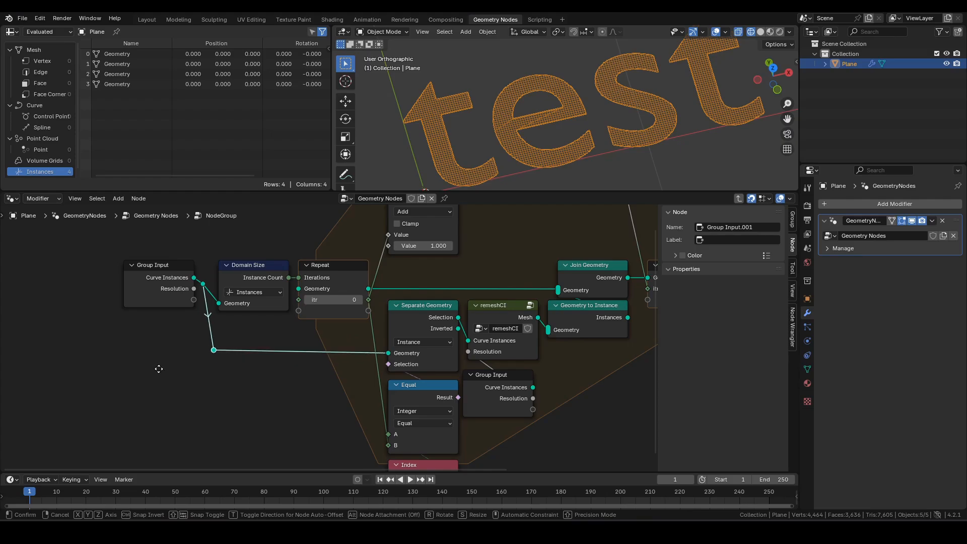
{"action": "left_click", "coordinate": [152, 372]}
{"action": "left_click_drag", "start_coordinate": [206, 392], "coordinate": [106, 241]}
{"action": "left_click", "coordinate": [298, 340]}
{"action": "key", "text": "a"}
{"action": "key", "text": "g"}
{"action": "left_click", "coordinate": [238, 343]}
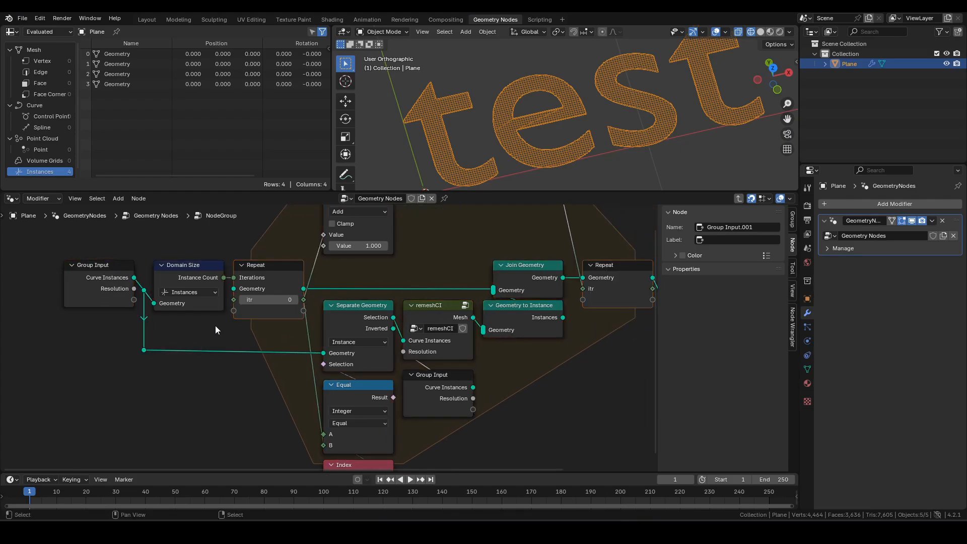
{"action": "scroll", "coordinate": [216, 325], "scroll_direction": "down", "scroll_amount": 2}
{"action": "left_click_drag", "start_coordinate": [600, 353], "coordinate": [560, 321]}
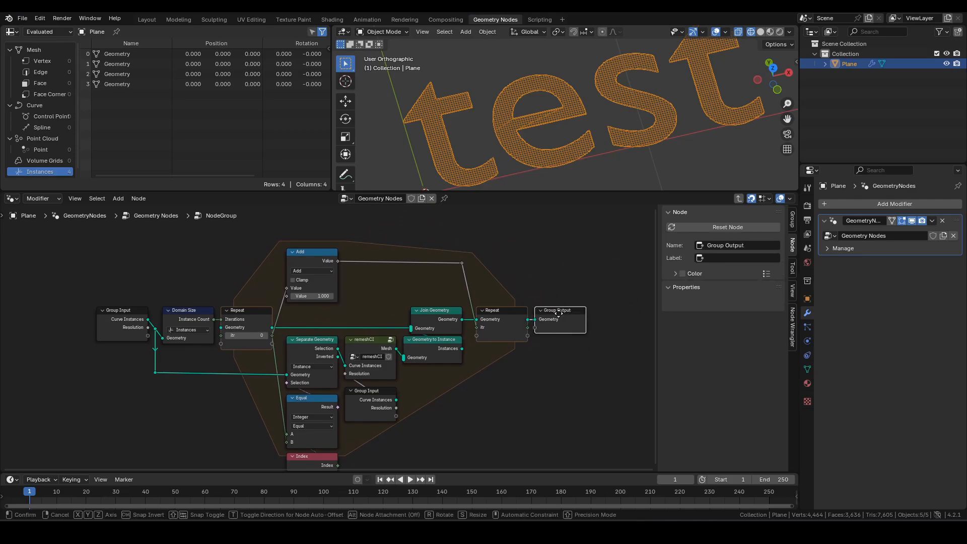
{"action": "left_click", "coordinate": [560, 312]}
- Hide the unused sockets on both Group Input nodes
{"action": "left_click", "coordinate": [124, 322]}
{"action": "left_click", "coordinate": [382, 408], "text": "shift"}
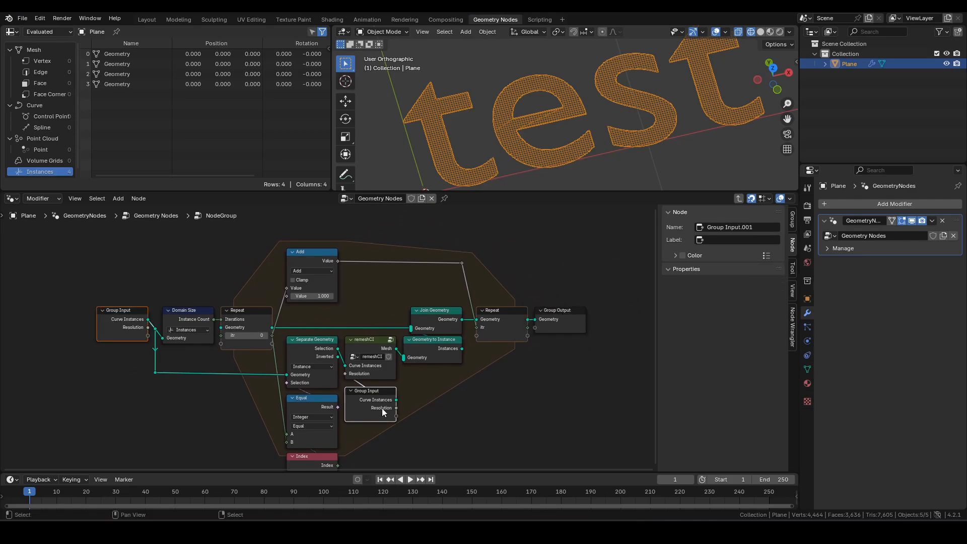
{"action": "key", "text": "ctrl+h"}
{"action": "left_click", "coordinate": [422, 408]}
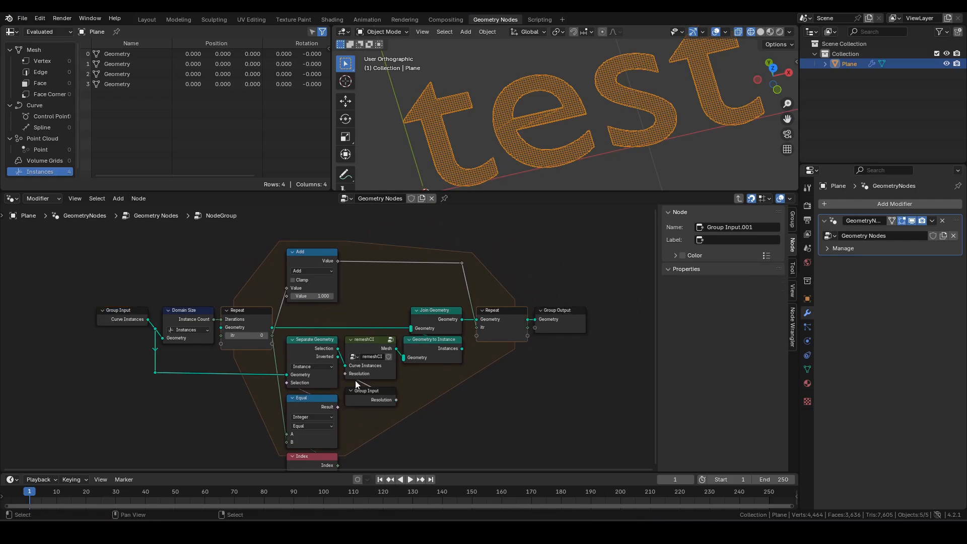
- Set the Resolution group input's default value to 0.1
{"action": "left_click", "coordinate": [125, 313]}
{"action": "left_click", "coordinate": [793, 221]}
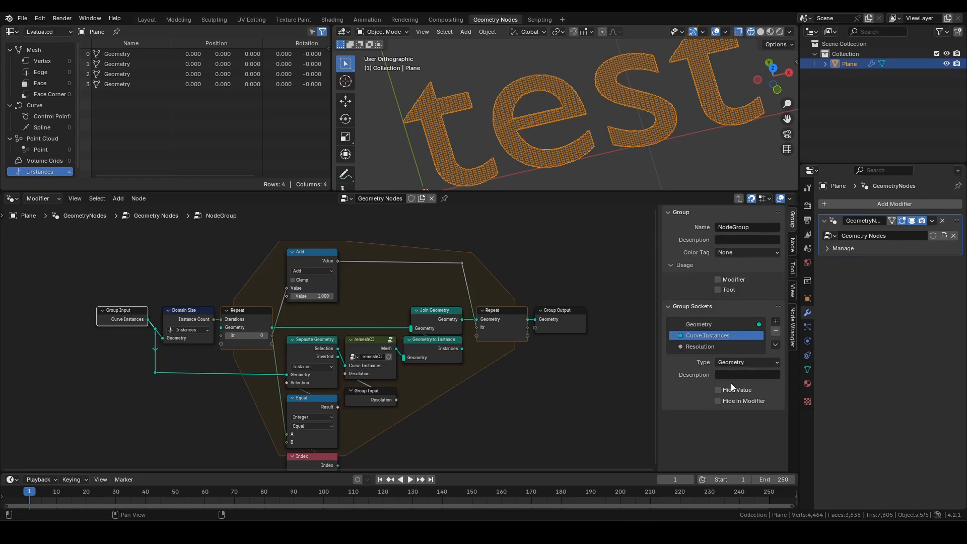
{"action": "left_click", "coordinate": [707, 347]}
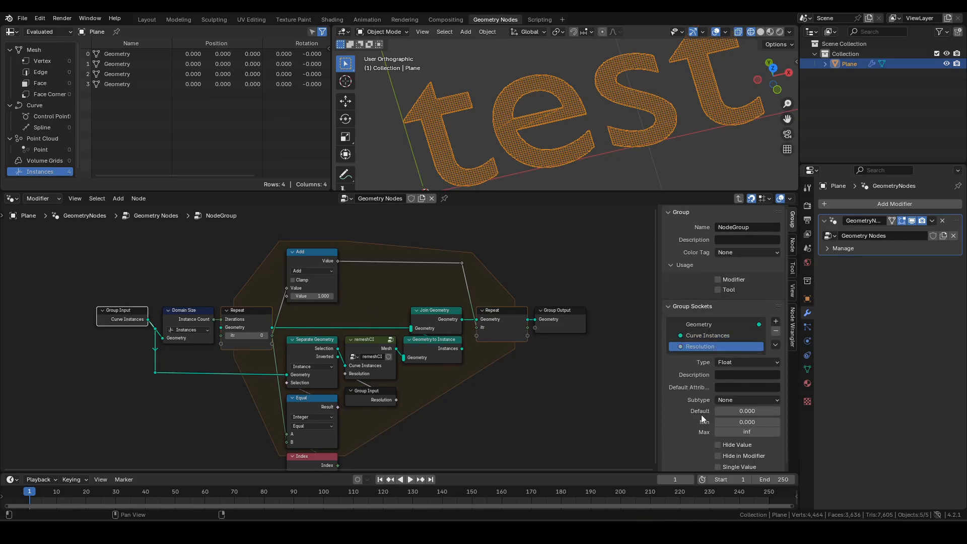
{"action": "left_click", "coordinate": [742, 411]}
{"action": "type", "text": "0.1"}
{"action": "key", "text": "Return"}
{"action": "scroll", "coordinate": [389, 386], "scroll_direction": "up", "scroll_amount": 2}
{"action": "scroll", "coordinate": [411, 386], "scroll_direction": "down", "scroll_amount": 2}
{"action": "mouse_move", "coordinate": [426, 398]}
{"action": "middle_mouse_down"}
{"action": "mouse_move", "coordinate": [412, 380]}
{"action": "mouse_move", "coordinate": [420, 387]}
{"action": "middle_mouse_up"}
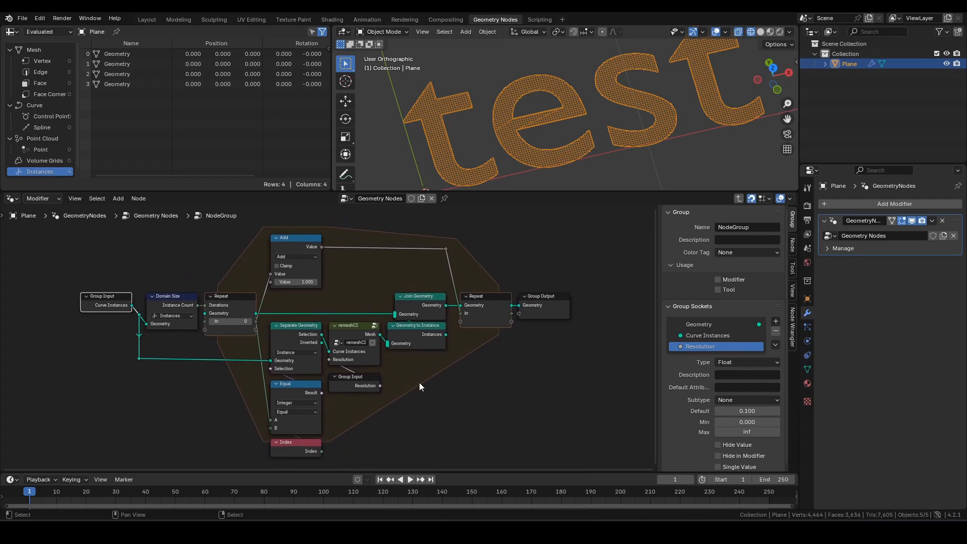
- Exit the group, name it 'remeshText2D' and move it beside String to Curves
{"action": "key", "text": "Tab"}
{"action": "scroll", "coordinate": [406, 386], "scroll_direction": "up", "scroll_amount": 3}
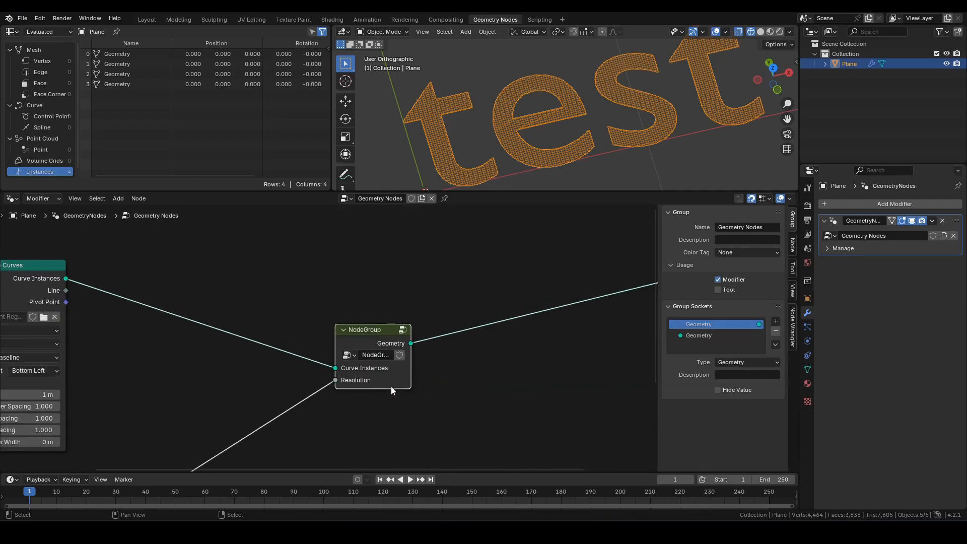
{"action": "double_click", "coordinate": [373, 355]}
{"action": "type", "text": "remeshText2D"}
{"action": "key", "text": "Return"}
{"action": "middle_click_drag", "start_coordinate": [369, 345], "coordinate": [421, 380]}
{"action": "left_click_drag", "start_coordinate": [421, 380], "coordinate": [222, 315]}
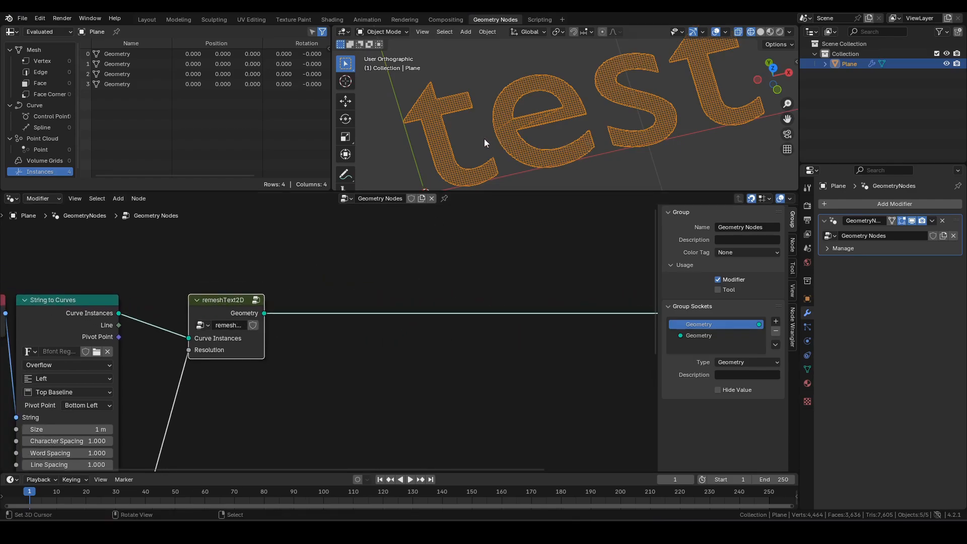
- Switch the viewport to Solid shading and pull remeshText2D out of the link chain
{"action": "key", "text": "z"}
{"action": "mouse_move", "coordinate": [590, 138]}
{"action": "middle_mouse_down", "text": "shift"}
{"action": "mouse_move", "coordinate": [624, 144]}
{"action": "mouse_move", "coordinate": [588, 156]}
{"action": "middle_mouse_up", "text": "shift"}
{"action": "scroll", "coordinate": [599, 137], "scroll_direction": "down", "scroll_amount": 3}
{"action": "middle_click_drag", "start_coordinate": [207, 287], "coordinate": [317, 321]}
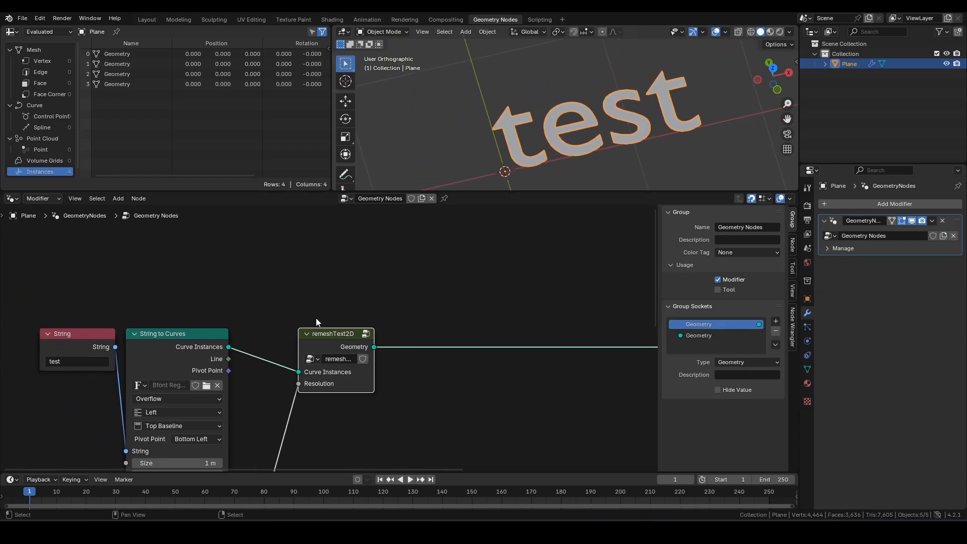
{"action": "middle_click_drag", "start_coordinate": [384, 317], "coordinate": [385, 317]}
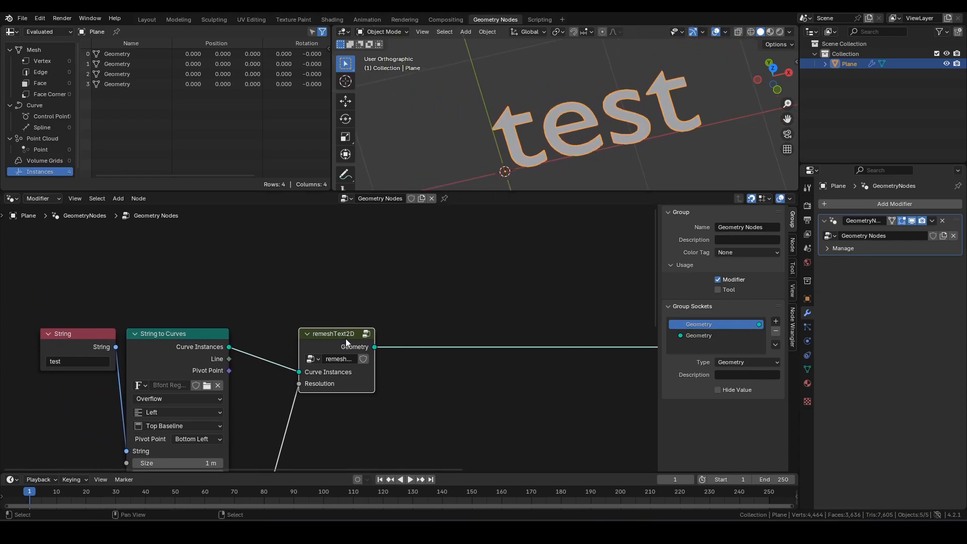
{"action": "left_click_drag", "start_coordinate": [347, 337], "coordinate": [196, 261], "text": "alt"}
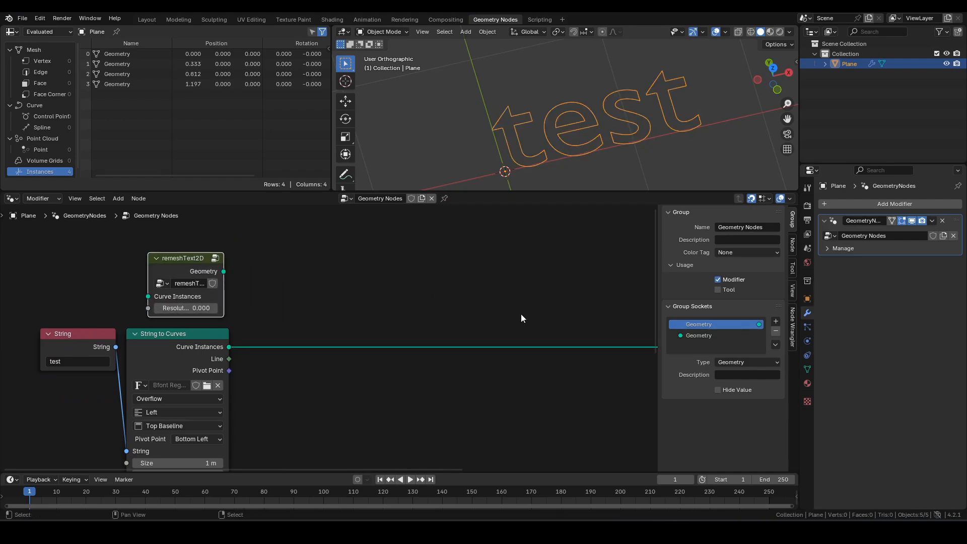
{"action": "middle_click_drag", "start_coordinate": [504, 308], "coordinate": [382, 303]}
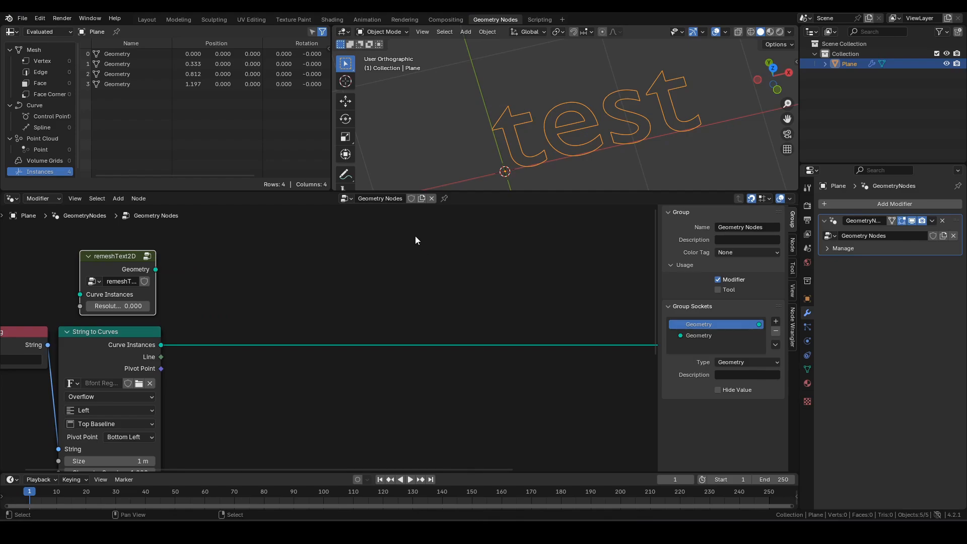
- Add a remeshCI group node into the link between String to Curves and the output
{"action": "key", "text": "F3"}
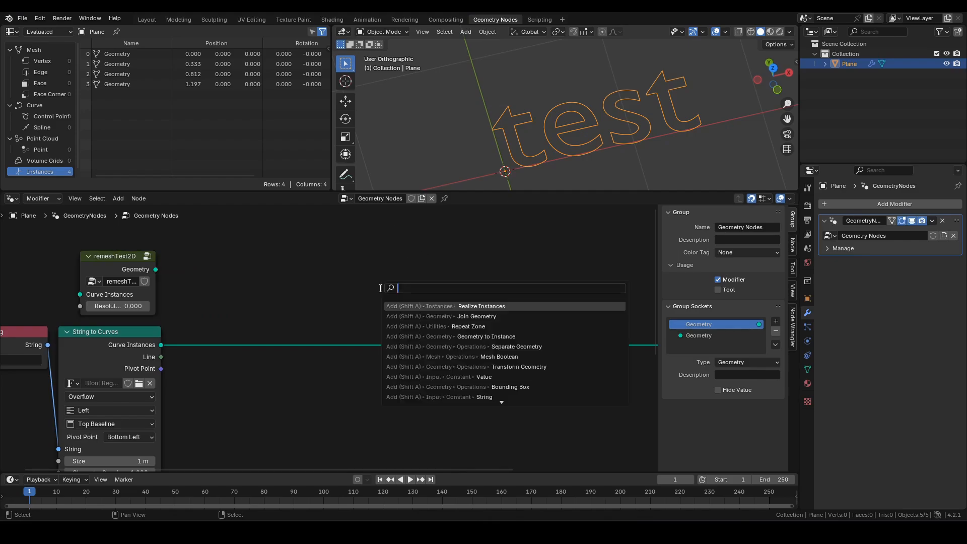
{"action": "type", "text": "remesh"}
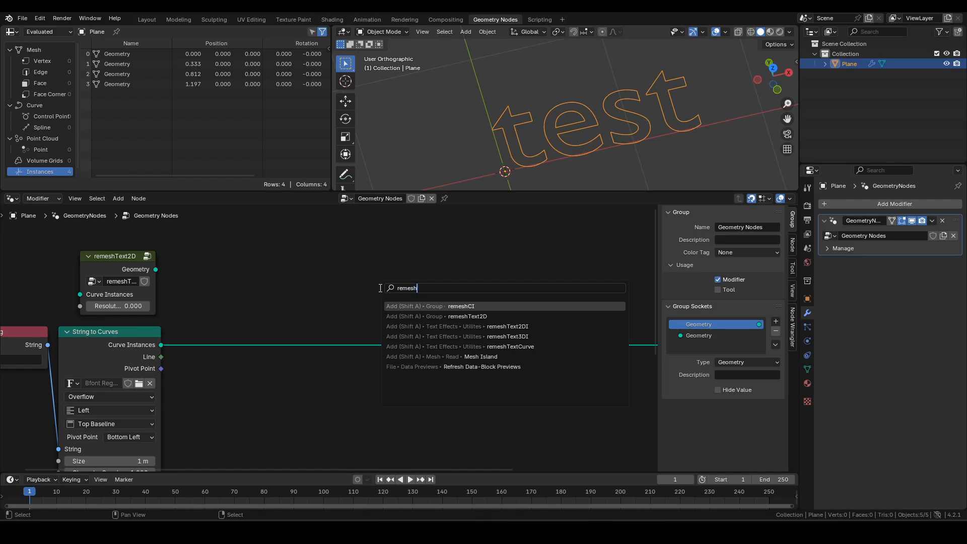
{"action": "key", "text": "Return"}
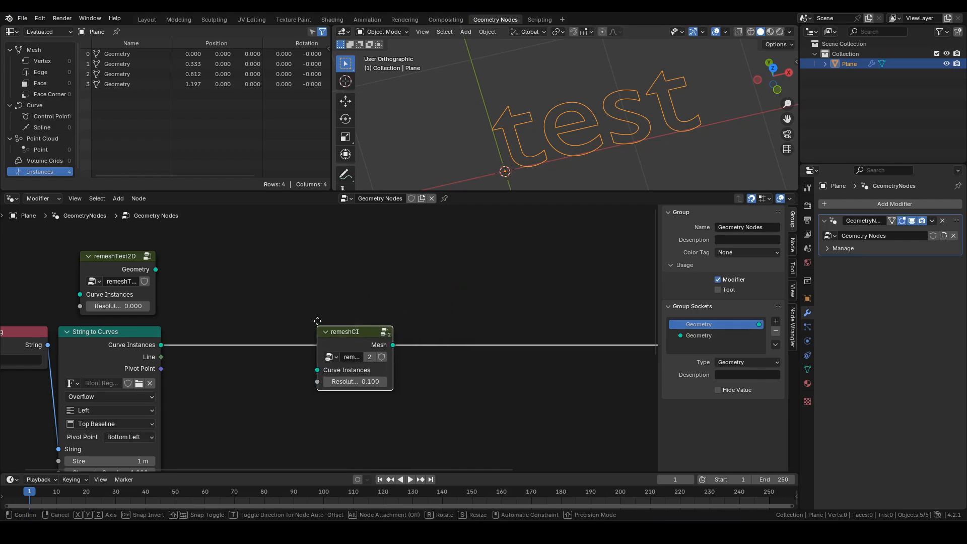
{"action": "left_click", "coordinate": [317, 327]}
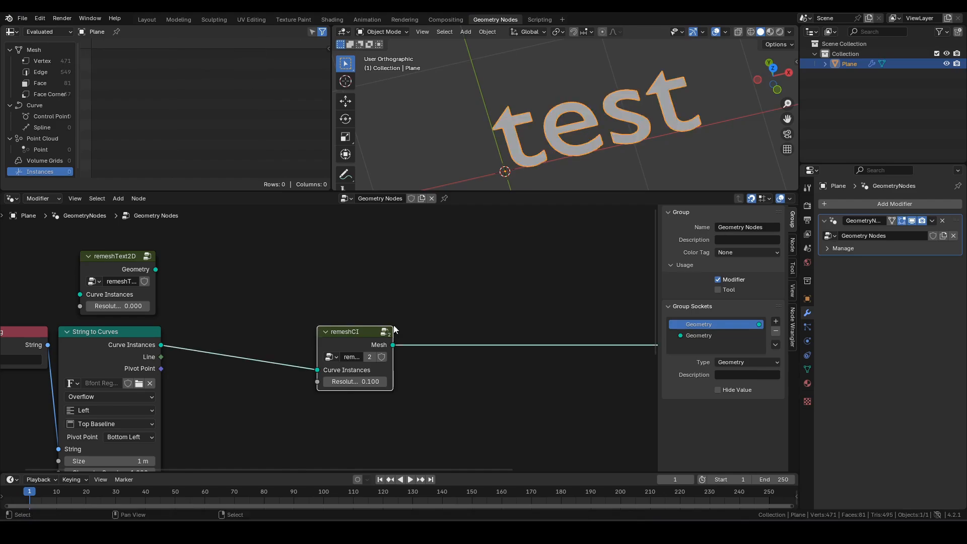
{"action": "scroll", "coordinate": [516, 316], "scroll_direction": "down", "scroll_amount": 2}
{"action": "scroll", "coordinate": [443, 320], "scroll_direction": "up", "scroll_amount": 2}
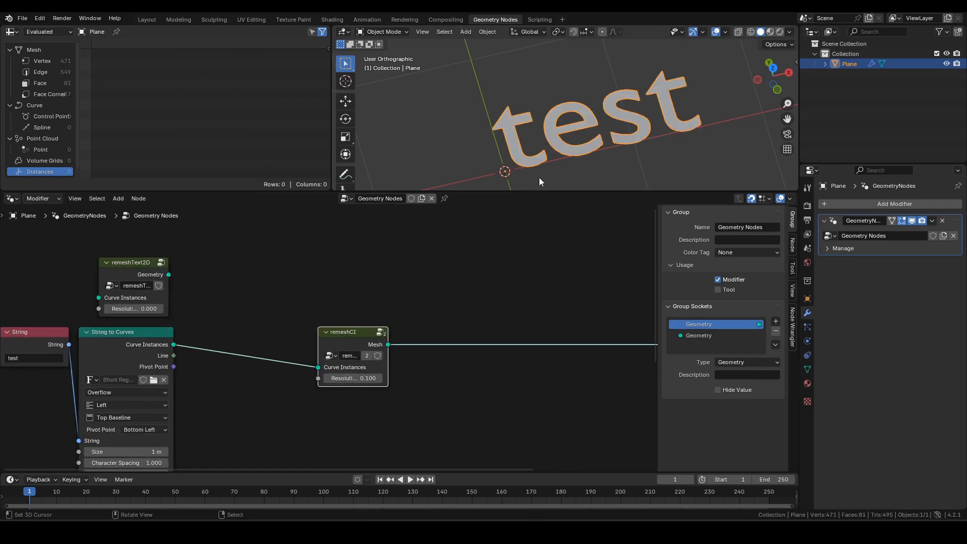
{"action": "middle_click_drag", "start_coordinate": [565, 169], "coordinate": [567, 126]}
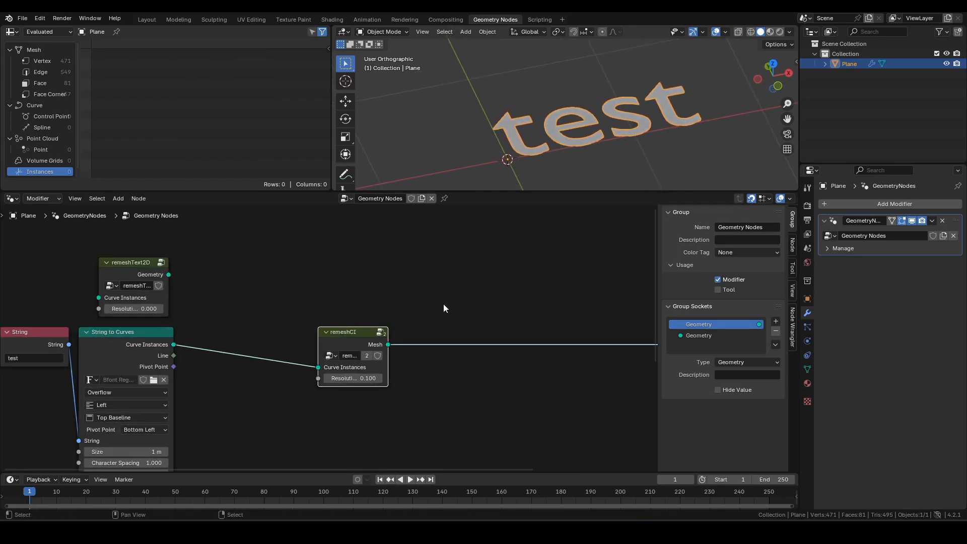
- Place the Resolution value node below String to Curves and connect it to remeshCI's Resolution
{"action": "middle_click_drag", "start_coordinate": [383, 382], "coordinate": [436, 301]}
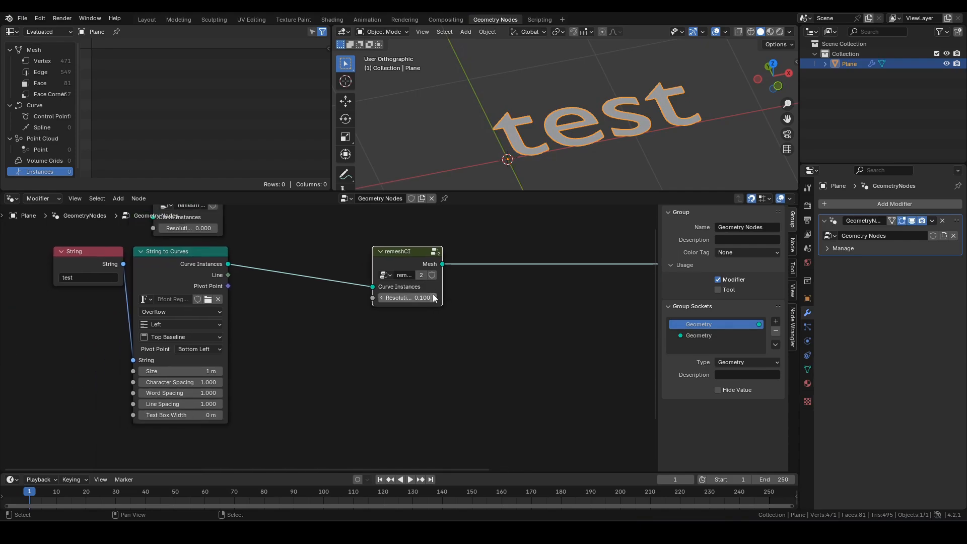
{"action": "scroll", "coordinate": [363, 353], "scroll_direction": "down", "scroll_amount": 3}
{"action": "middle_click_drag", "start_coordinate": [239, 420], "coordinate": [244, 368]}
{"action": "left_click_drag", "start_coordinate": [233, 417], "coordinate": [233, 371]}
{"action": "middle_click_drag", "start_coordinate": [294, 343], "coordinate": [290, 383]}
{"action": "left_click_drag", "start_coordinate": [255, 415], "coordinate": [365, 292]}
{"action": "scroll", "coordinate": [561, 128], "scroll_direction": "up", "scroll_amount": 2}
- Switch the 3D viewport to Wireframe shading
{"action": "key", "text": "z"}
{"action": "left_click", "coordinate": [514, 143]}
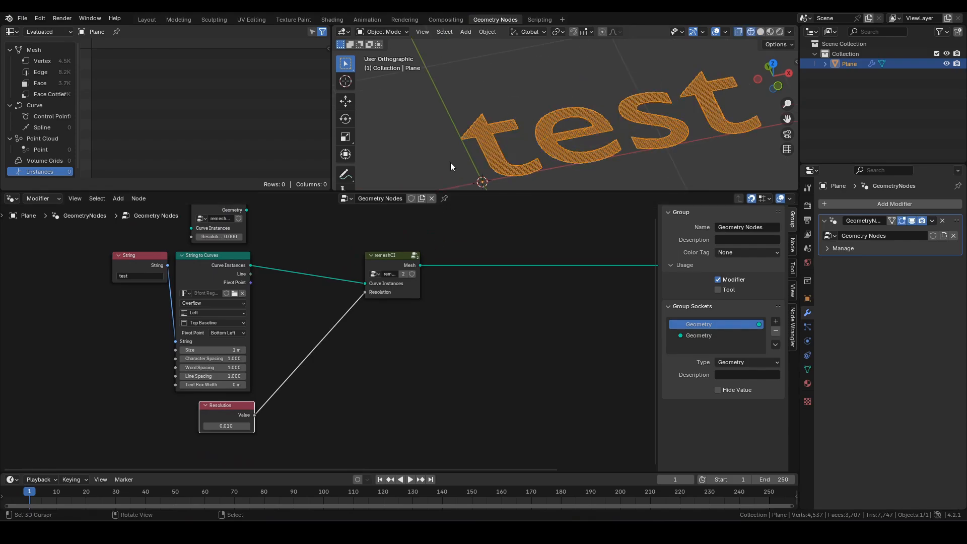
{"action": "scroll", "coordinate": [472, 176], "scroll_direction": "up", "scroll_amount": 2}
{"action": "scroll", "coordinate": [472, 188], "scroll_direction": "down", "scroll_amount": 1}
- Set the Resolution value node to 0.1
{"action": "middle_click_drag", "start_coordinate": [327, 354], "coordinate": [355, 310]}
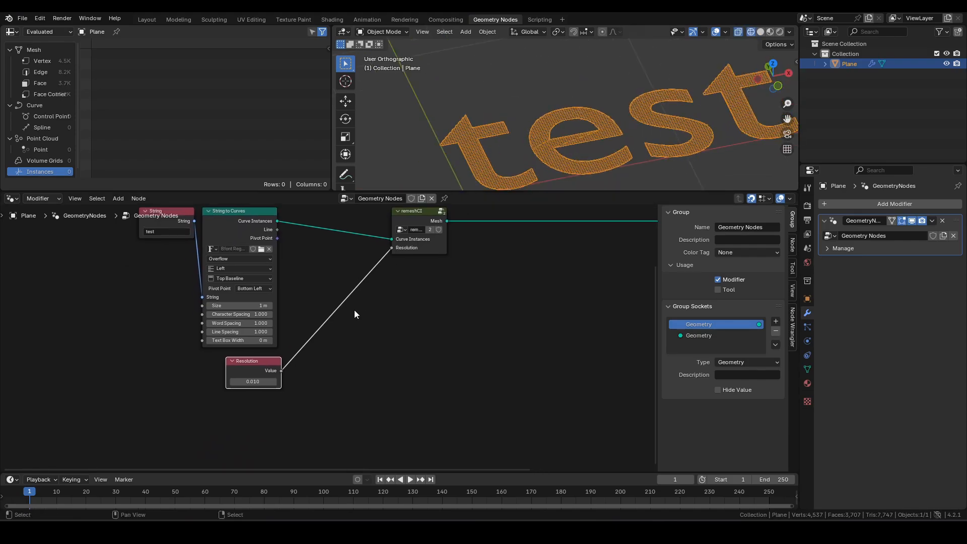
{"action": "scroll", "coordinate": [330, 337], "scroll_direction": "up", "scroll_amount": 4}
{"action": "left_click", "coordinate": [223, 400]}
{"action": "type", "text": "0.1"}
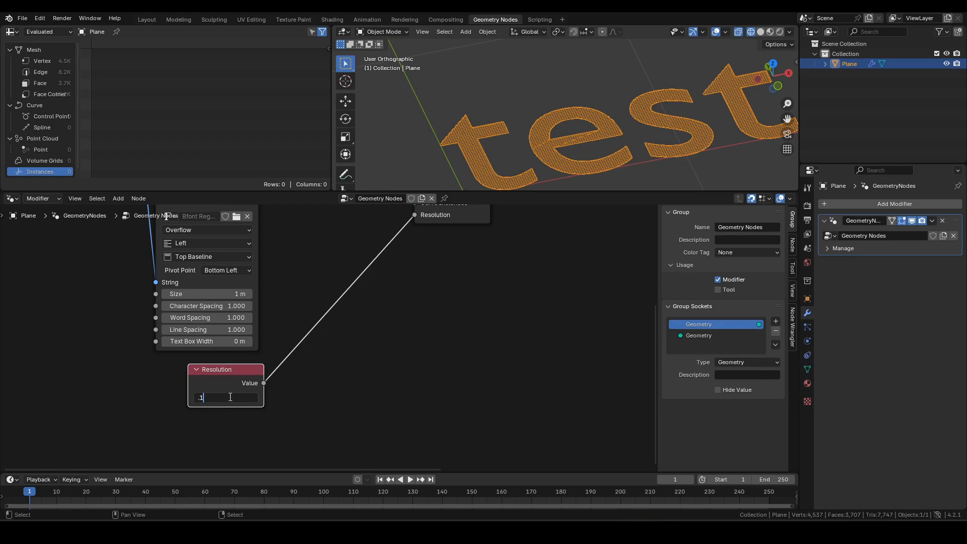
{"action": "key", "text": "Return"}
{"action": "middle_click_drag", "start_coordinate": [628, 141], "coordinate": [628, 148], "text": "shift"}
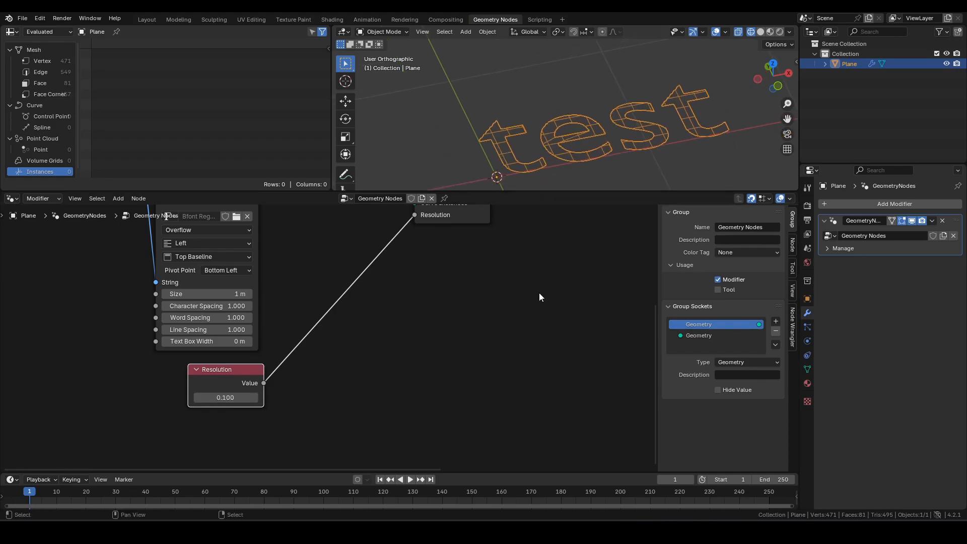
{"action": "middle_click_drag", "start_coordinate": [538, 304], "coordinate": [491, 383]}
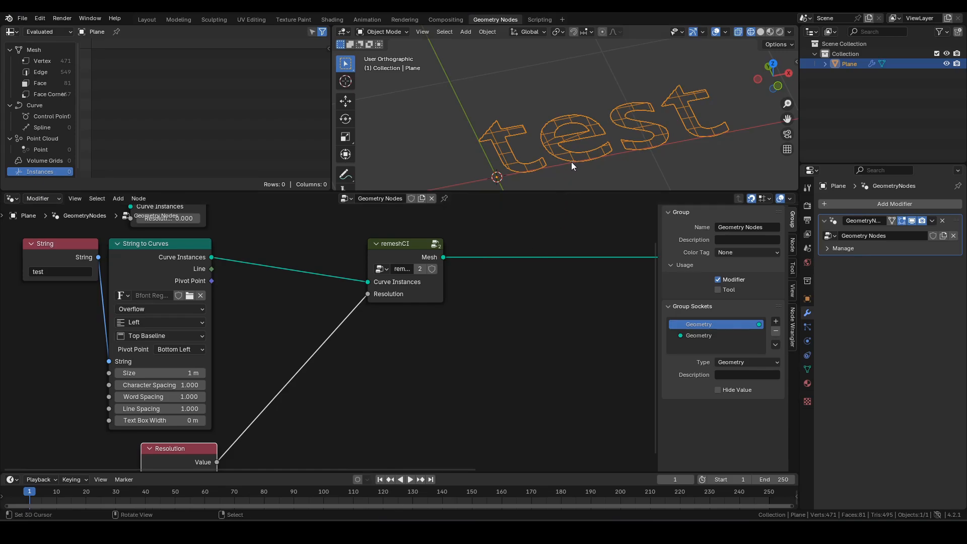
{"action": "middle_click_drag", "start_coordinate": [571, 161], "coordinate": [583, 147]}
- Add an Extrude Mesh node into the link before Group Output
{"action": "middle_click_drag", "start_coordinate": [537, 297], "coordinate": [467, 344]}
{"action": "key", "text": "F3"}
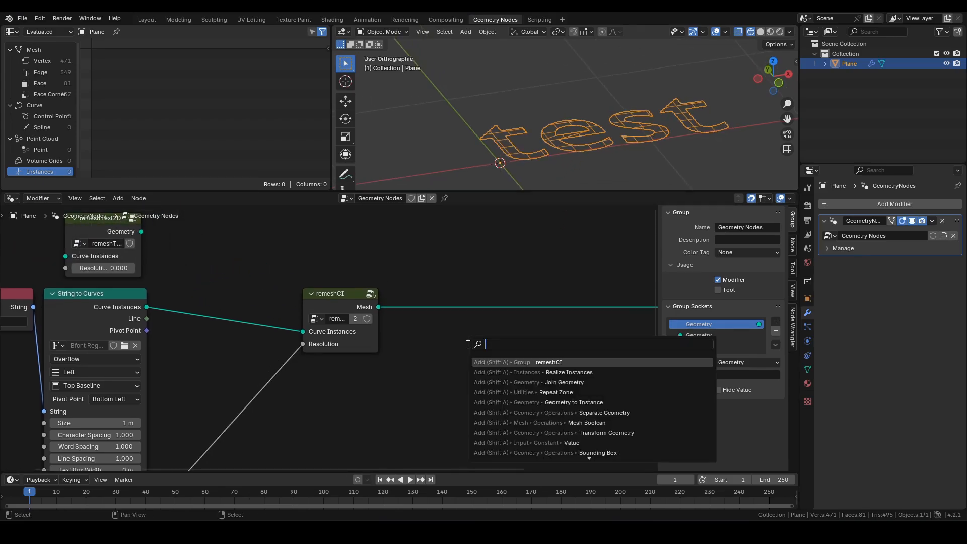
{"action": "type", "text": "em"}
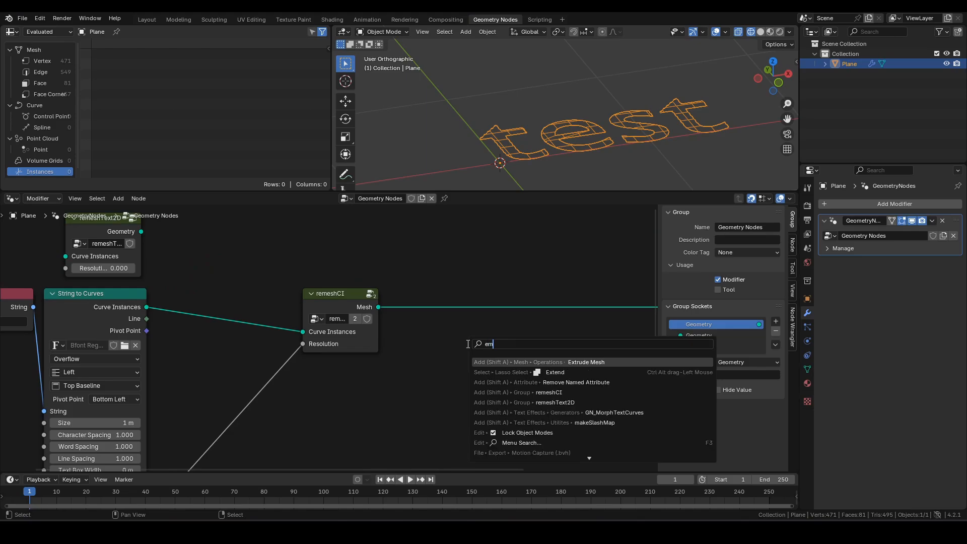
{"action": "key", "text": "Return"}
{"action": "left_click", "coordinate": [566, 397]}
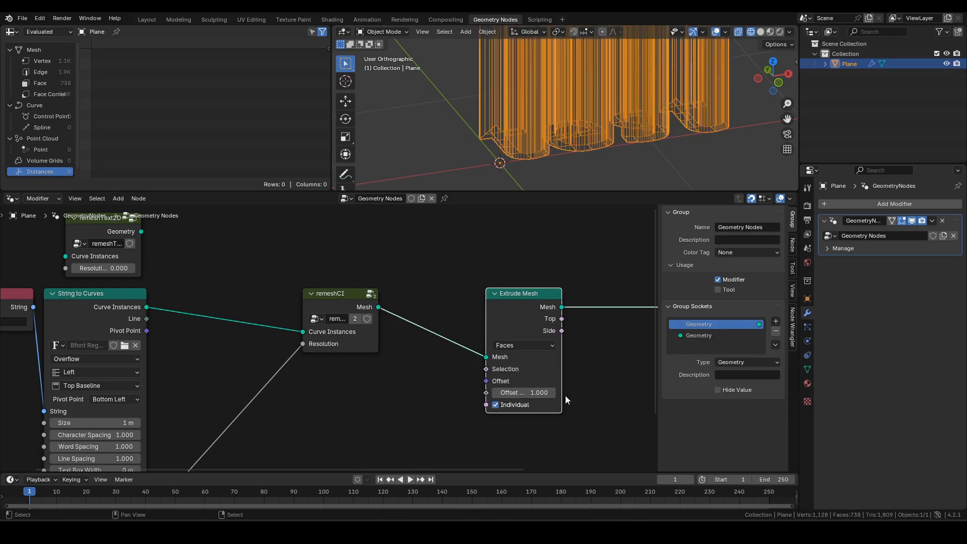
{"action": "middle_click_drag", "start_coordinate": [565, 397], "coordinate": [510, 409]}
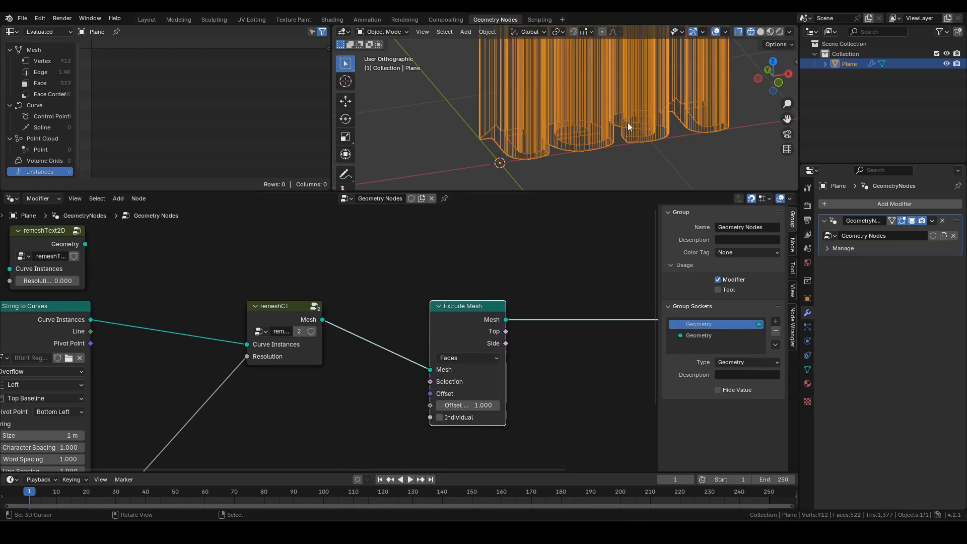
{"action": "scroll", "coordinate": [628, 123], "scroll_direction": "down", "scroll_amount": 3}
{"action": "middle_click_drag", "start_coordinate": [622, 116], "coordinate": [585, 134], "text": "shift"}
{"action": "scroll", "coordinate": [599, 161], "scroll_direction": "up", "scroll_amount": 3}
{"action": "scroll", "coordinate": [583, 134], "scroll_direction": "down", "scroll_amount": 3}
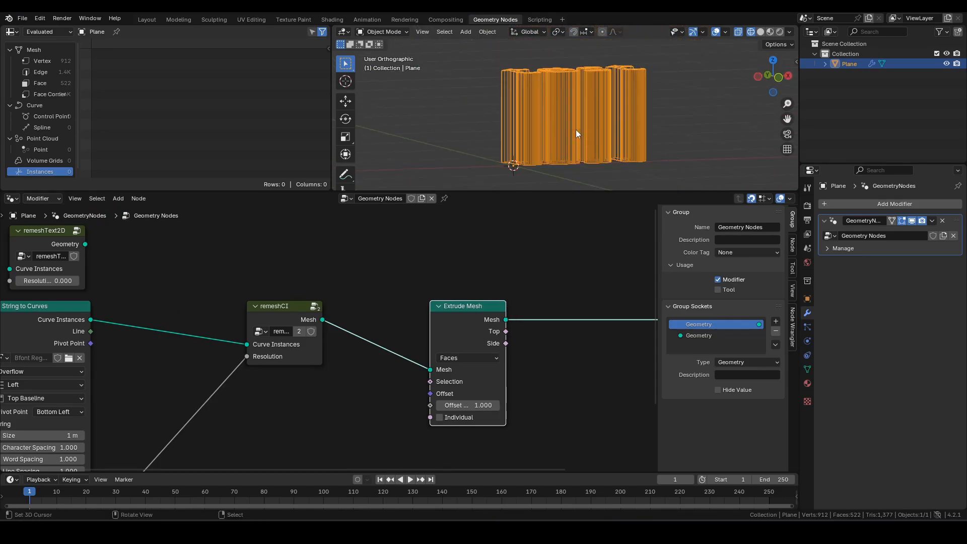
{"action": "scroll", "coordinate": [530, 120], "scroll_direction": "up", "scroll_amount": 1}
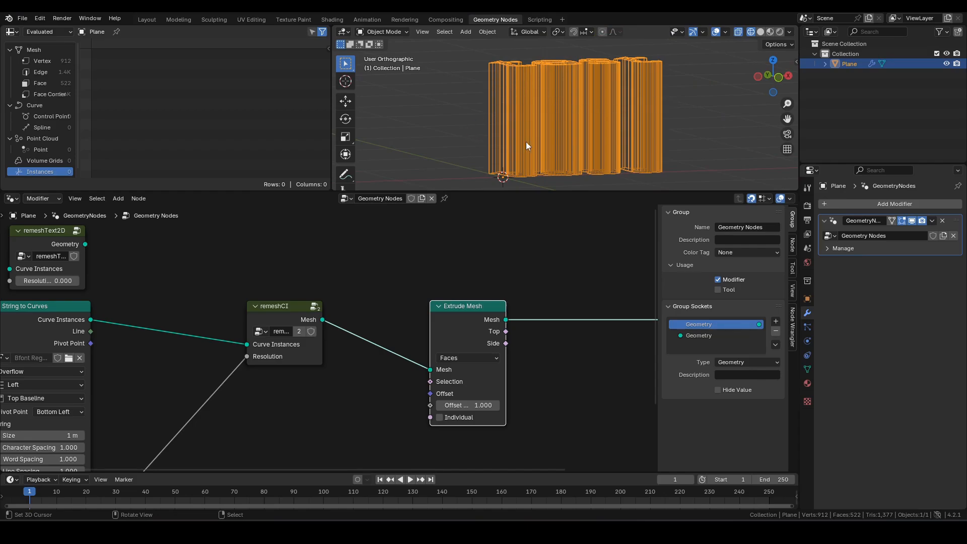
- Connect the Resolution value to Extrude Mesh's Offset Scale
{"action": "middle_click_drag", "start_coordinate": [242, 464], "coordinate": [302, 374]}
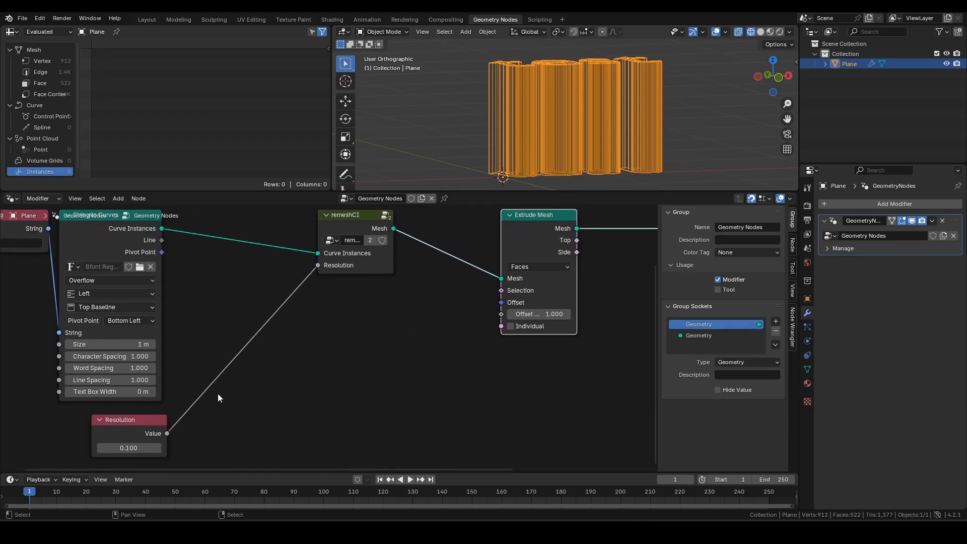
{"action": "left_click_drag", "start_coordinate": [166, 433], "coordinate": [508, 312]}
{"action": "scroll", "coordinate": [549, 167], "scroll_direction": "up", "scroll_amount": 3}
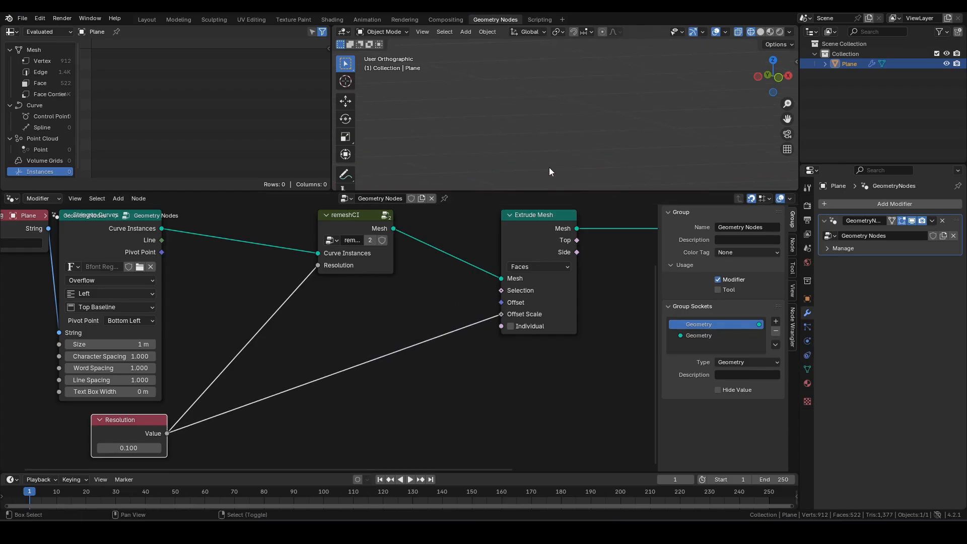
- View the extruded text from the front and orbit to inspect its depth
{"action": "middle_click_drag", "start_coordinate": [549, 168], "coordinate": [659, 109], "text": "shift"}
{"action": "key", "text": "KP_1"}
{"action": "scroll", "coordinate": [528, 119], "scroll_direction": "up", "scroll_amount": 4}
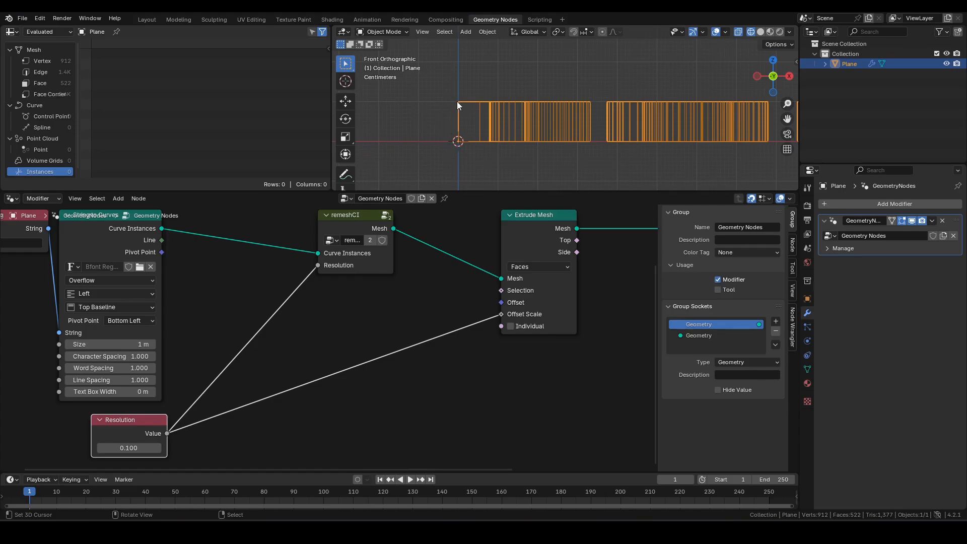
{"action": "middle_click_drag", "start_coordinate": [458, 101], "coordinate": [494, 147]}
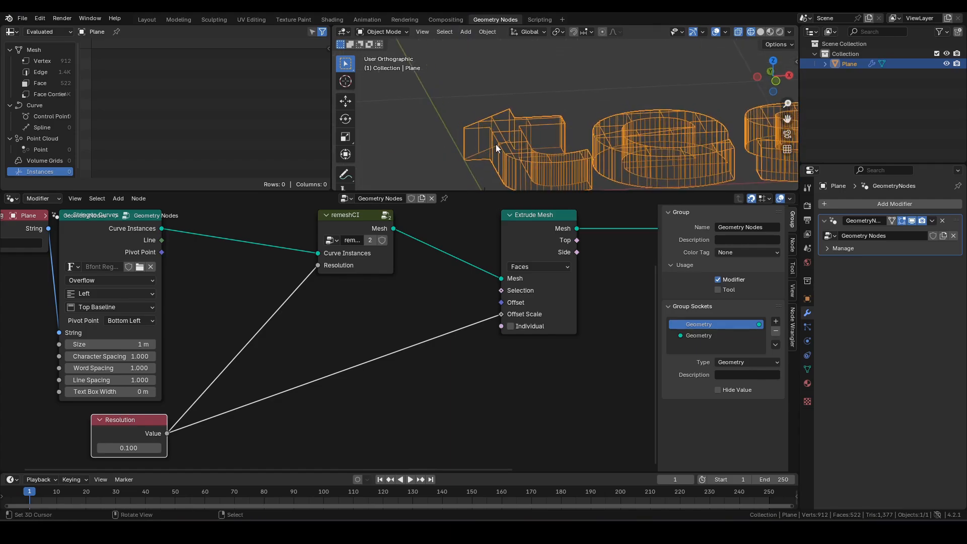
- Return to Front view and clear space below Resolution in the node tree for a new node
{"action": "middle_click_drag", "start_coordinate": [606, 320], "coordinate": [579, 348], "text": "shift"}
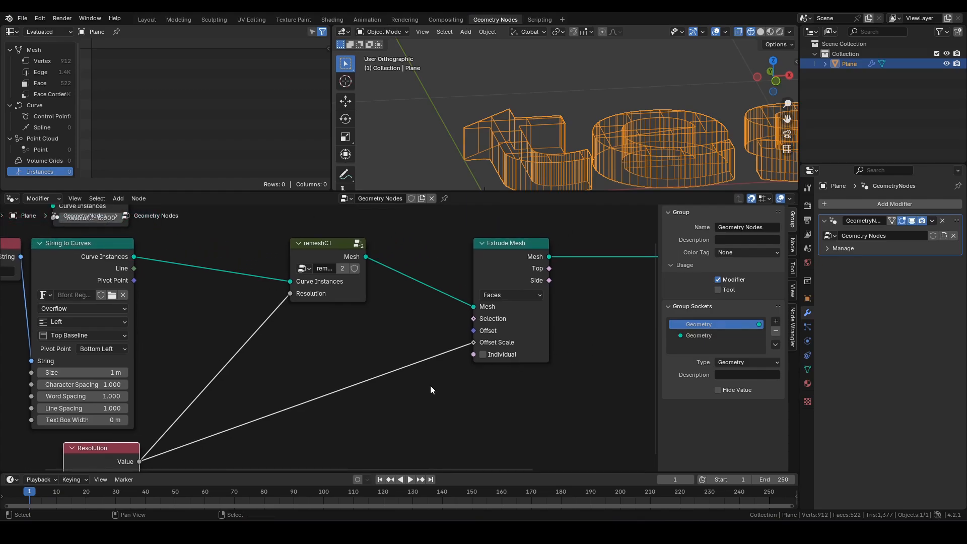
{"action": "middle_click_drag", "start_coordinate": [430, 386], "coordinate": [470, 325], "text": "shift"}
{"action": "key", "text": "KP_1"}
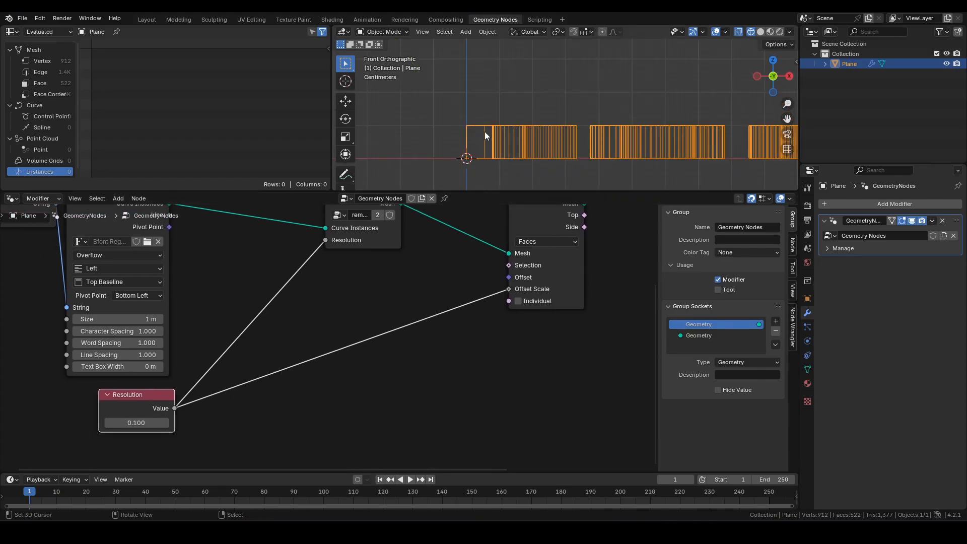
{"action": "scroll", "coordinate": [479, 161], "scroll_direction": "down", "scroll_amount": 3}
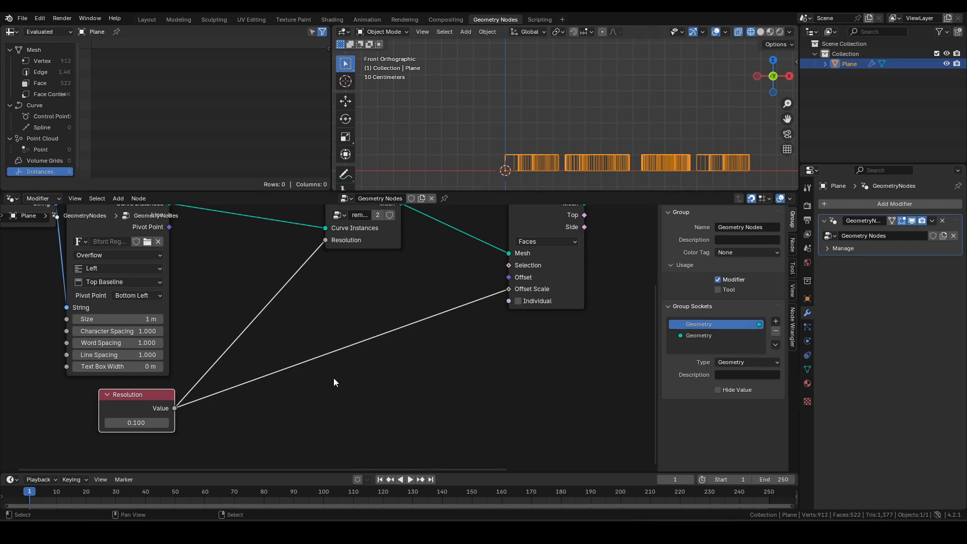
{"action": "middle_click_drag", "start_coordinate": [316, 407], "coordinate": [352, 367]}
{"action": "key", "text": "F3"}
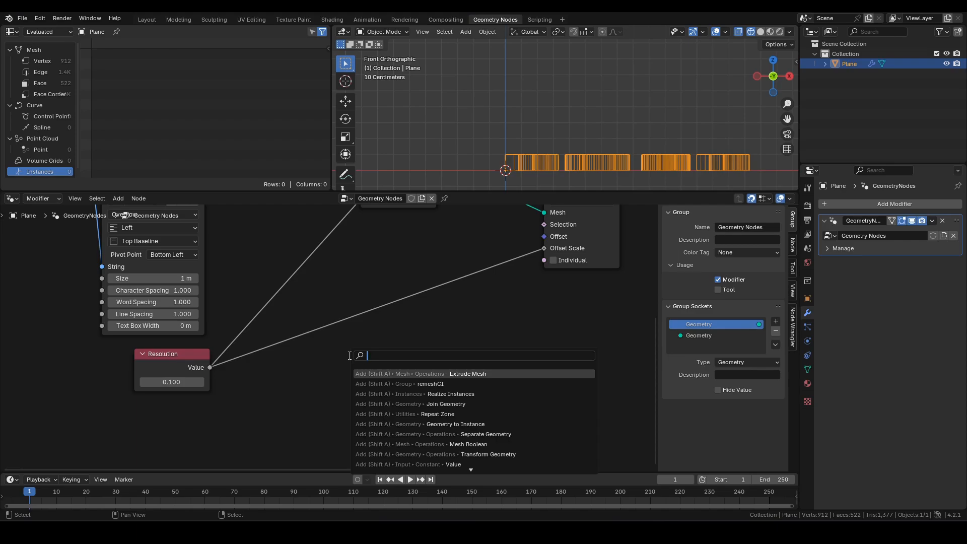
- Add a Value node below the Resolution node
{"action": "type", "text": "val"}
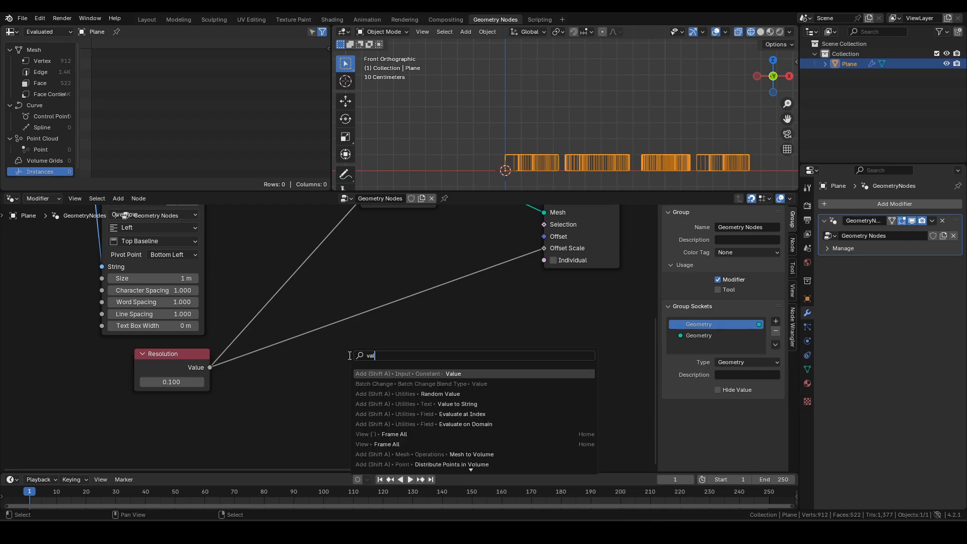
{"action": "key", "text": "Return"}
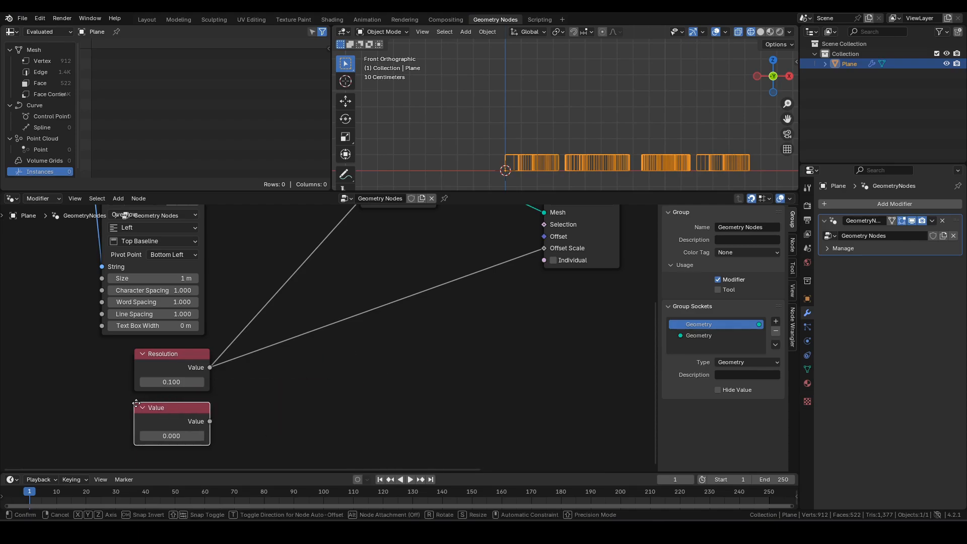
{"action": "left_click", "coordinate": [134, 399]}
{"action": "middle_click_drag", "start_coordinate": [255, 392], "coordinate": [274, 370]}
- Label the Value node 'Extrude Offset' and set it to 0.5
{"action": "key", "text": "F2"}
{"action": "type", "text": "Ex"}
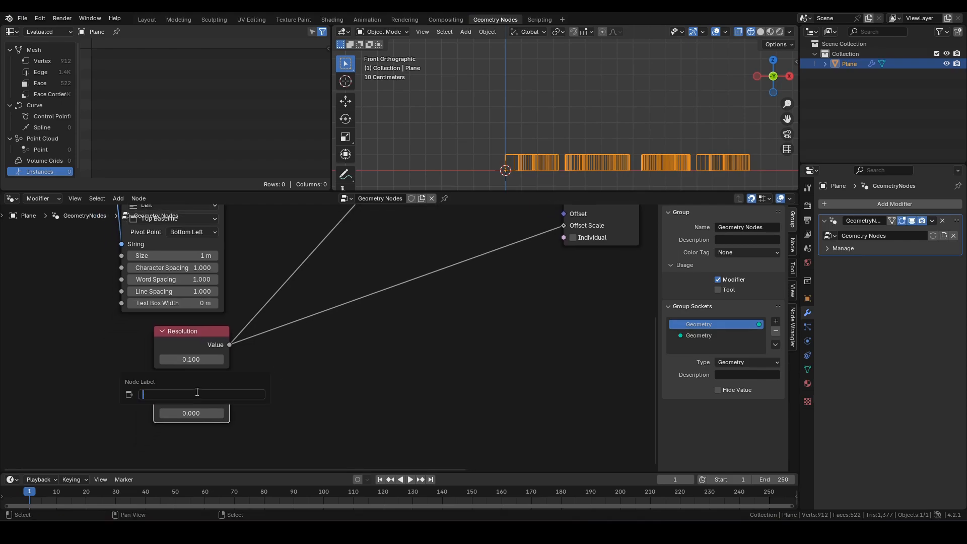
{"action": "type", "text": "trude Offset"}
{"action": "key", "text": "Return"}
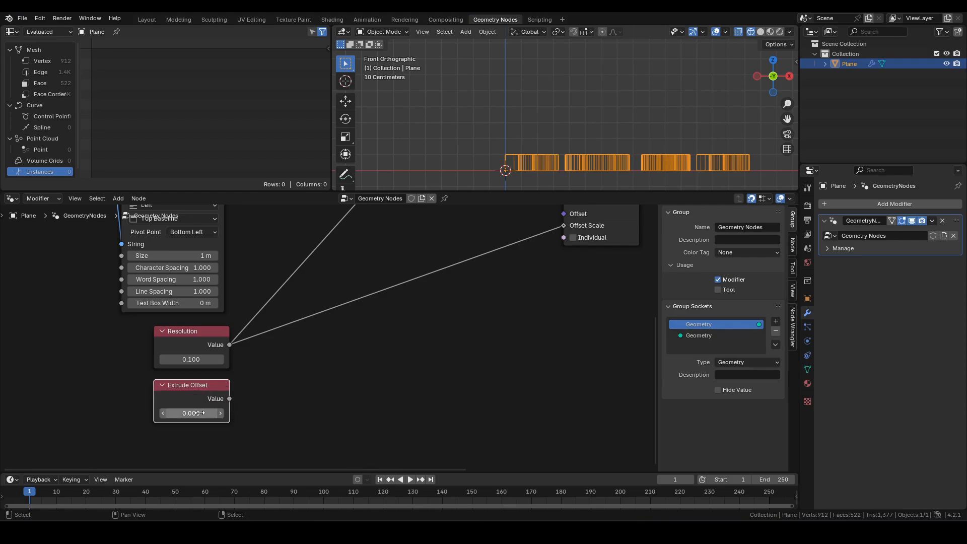
{"action": "left_click", "coordinate": [200, 413]}
{"action": "type", "text": "0.5"}
{"action": "key", "text": "Return"}
{"action": "middle_click_drag", "start_coordinate": [448, 304], "coordinate": [321, 428]}
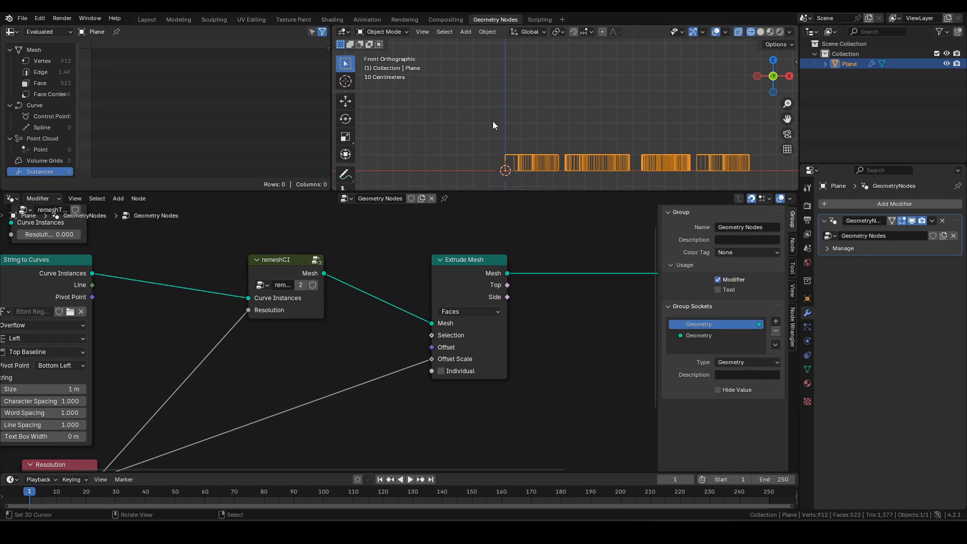
- Add a Repeat zone above the Extrude Mesh node
{"action": "middle_click_drag", "start_coordinate": [493, 228], "coordinate": [501, 261]}
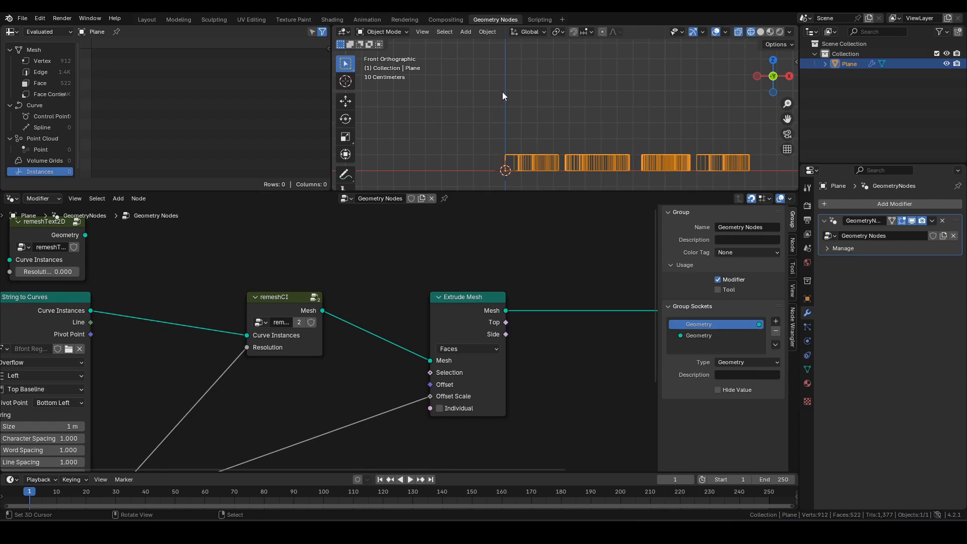
{"action": "middle_click_drag", "start_coordinate": [491, 242], "coordinate": [489, 259]}
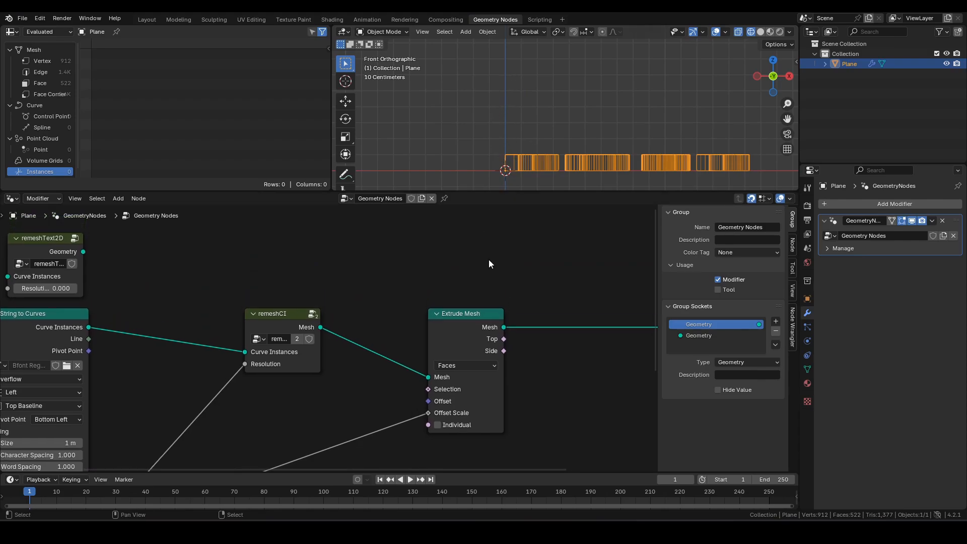
{"action": "key", "text": "F3"}
{"action": "type", "text": "re"}
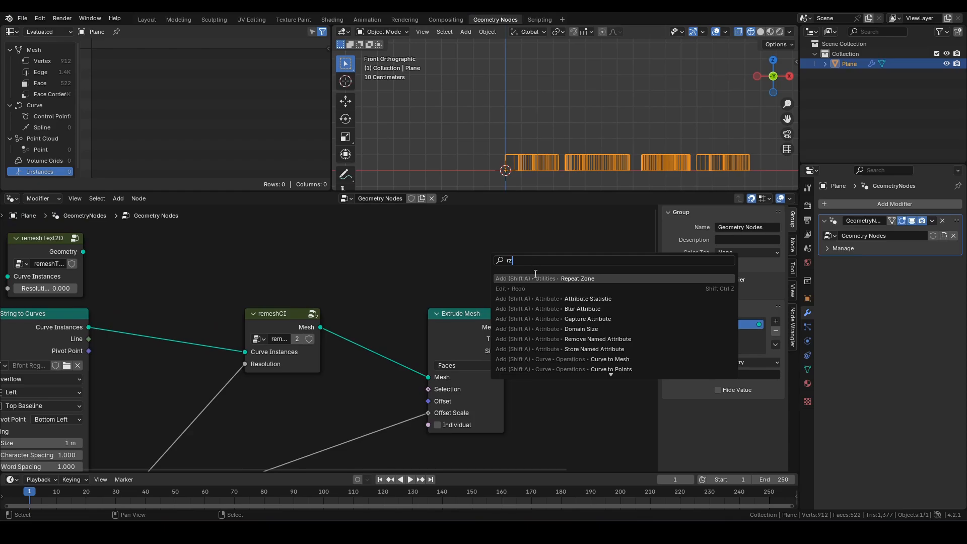
{"action": "left_click", "coordinate": [535, 275]}
{"action": "left_click", "coordinate": [412, 238]}
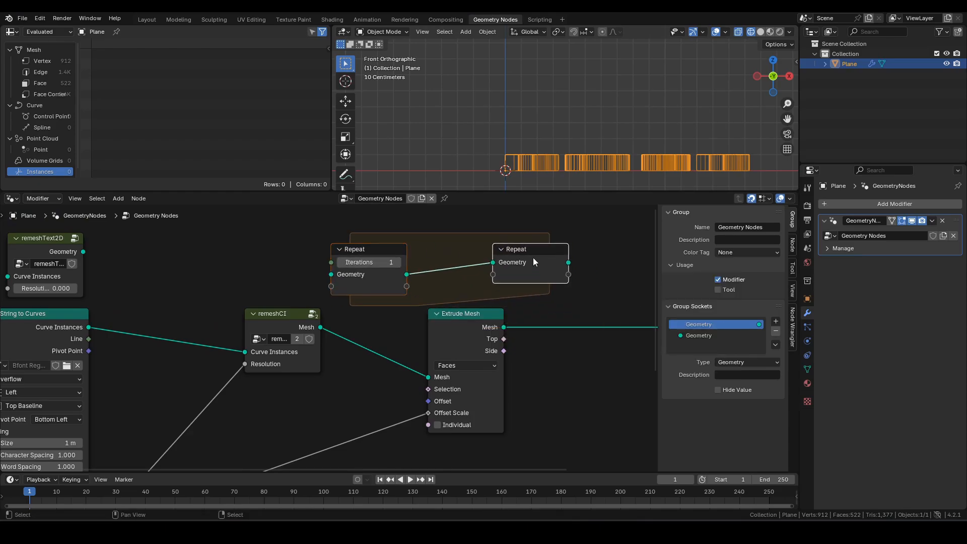
- Wire remeshCI through the Repeat zone and Extrude Mesh on to the Group Output
{"action": "left_click_drag", "start_coordinate": [533, 258], "coordinate": [566, 255]}
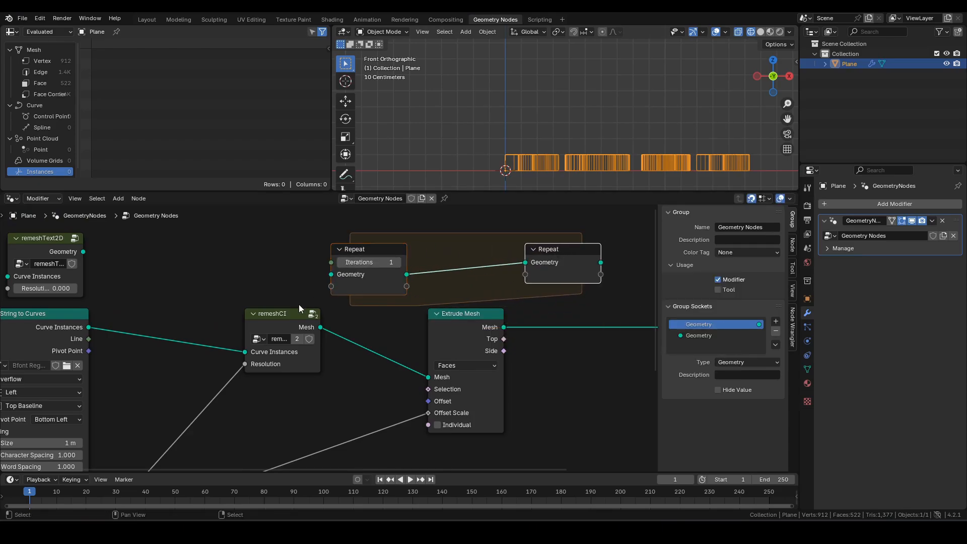
{"action": "left_click_drag", "start_coordinate": [284, 316], "coordinate": [331, 275]}
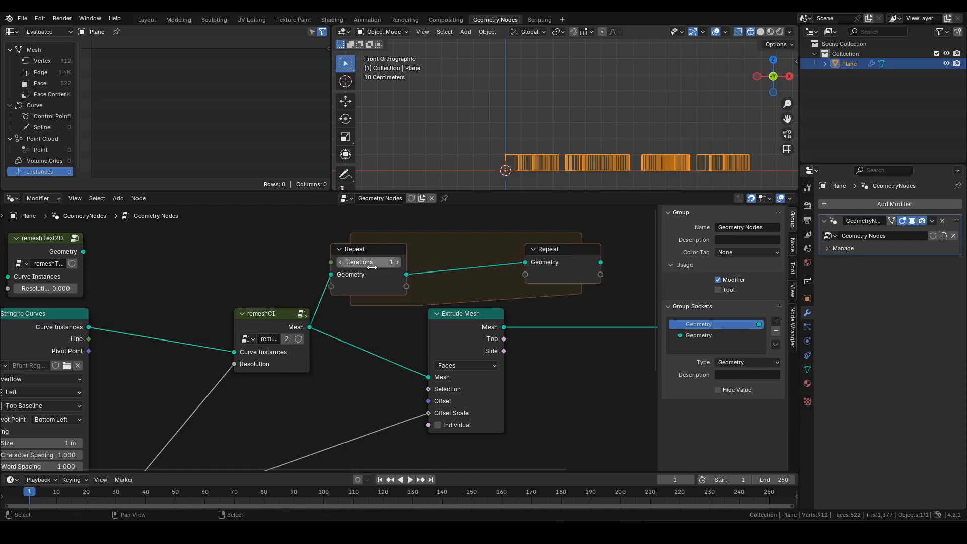
{"action": "left_click_drag", "start_coordinate": [407, 275], "coordinate": [428, 377]}
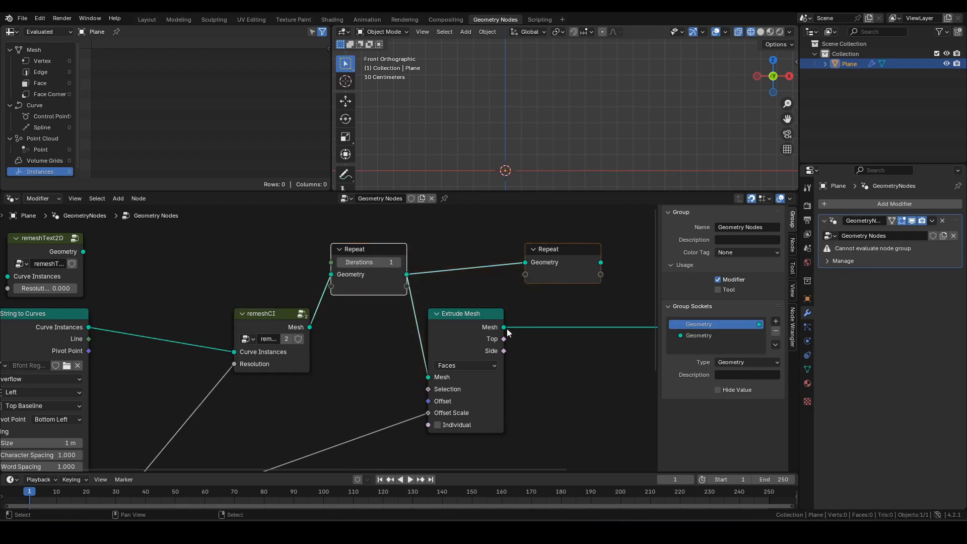
{"action": "left_click_drag", "start_coordinate": [504, 328], "coordinate": [525, 263]}
{"action": "scroll", "coordinate": [611, 323], "scroll_direction": "down", "scroll_amount": 1}
{"action": "middle_click_drag", "start_coordinate": [611, 323], "coordinate": [449, 336]}
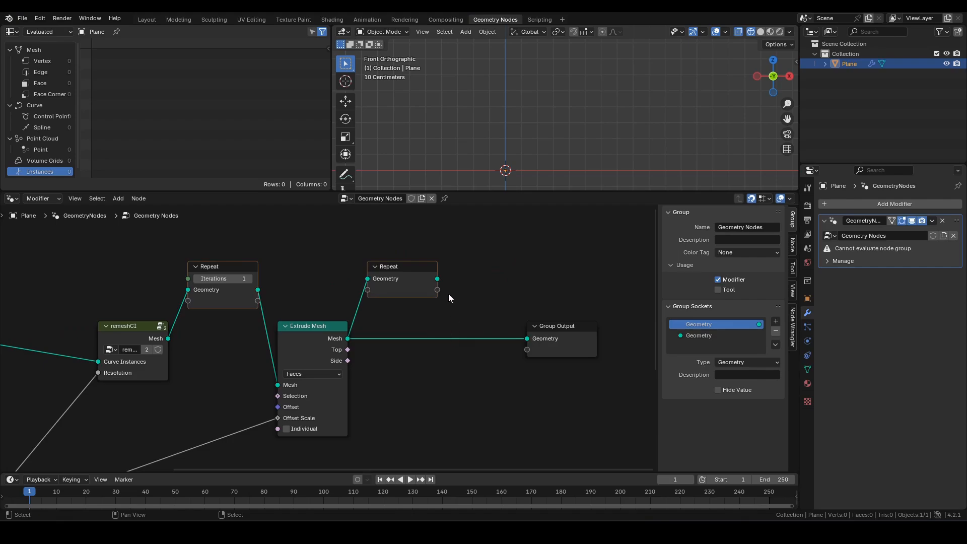
{"action": "left_click_drag", "start_coordinate": [438, 278], "coordinate": [527, 338]}
{"action": "left_click_drag", "start_coordinate": [206, 240], "coordinate": [412, 279]}
- Line the Repeat nodes up with Extrude Mesh and set iterations to 2
{"action": "key", "text": "g"}
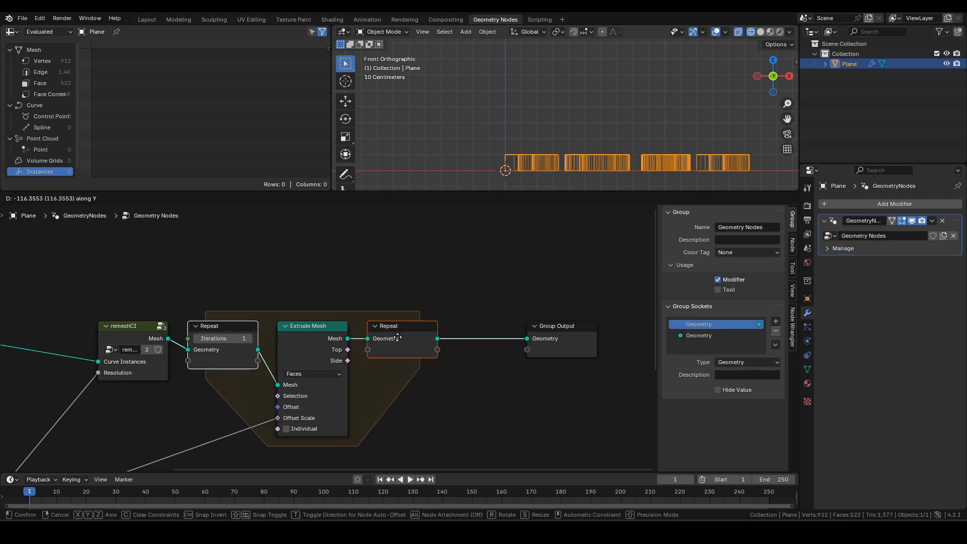
{"action": "left_click", "coordinate": [279, 309]}
{"action": "middle_click_drag", "start_coordinate": [279, 309], "coordinate": [348, 278]}
{"action": "scroll", "coordinate": [354, 282], "scroll_direction": "up", "scroll_amount": 2}
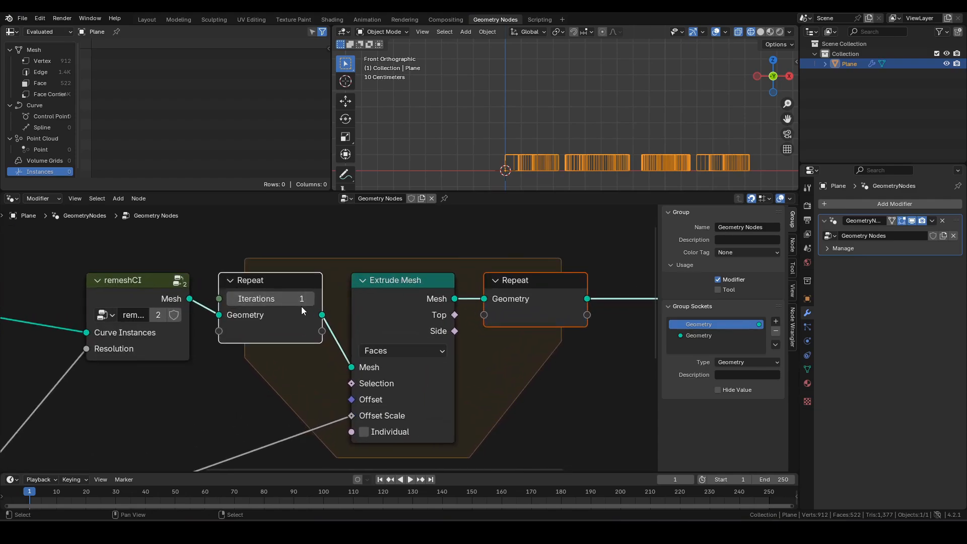
{"action": "left_click", "coordinate": [311, 298]}
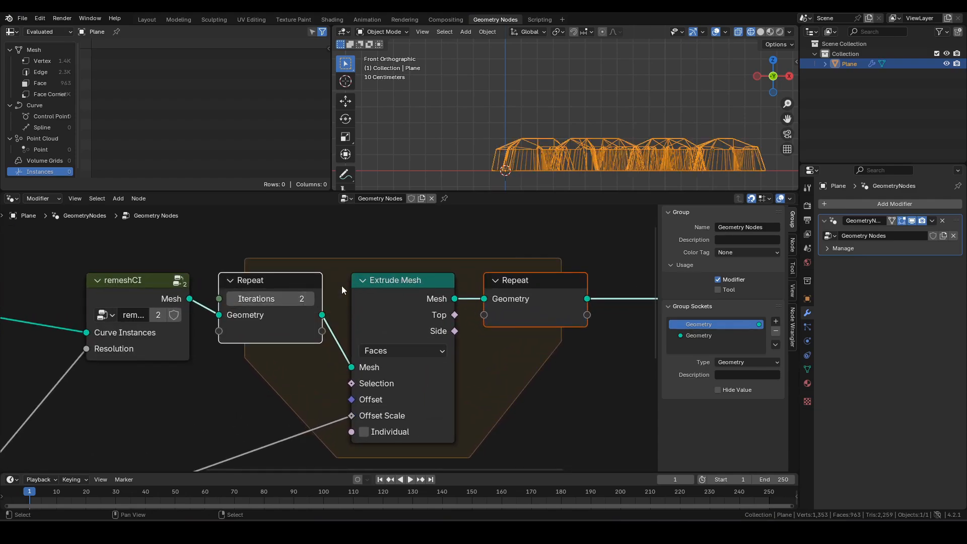
- Inspect the extruded text in solid shading and link Extrude Mesh's Top output onward
{"action": "mouse_move", "coordinate": [535, 130]}
{"action": "middle_mouse_down"}
{"action": "mouse_move", "coordinate": [532, 168]}
{"action": "mouse_move", "coordinate": [472, 172]}
{"action": "middle_mouse_up"}
{"action": "key", "text": "shift+z"}
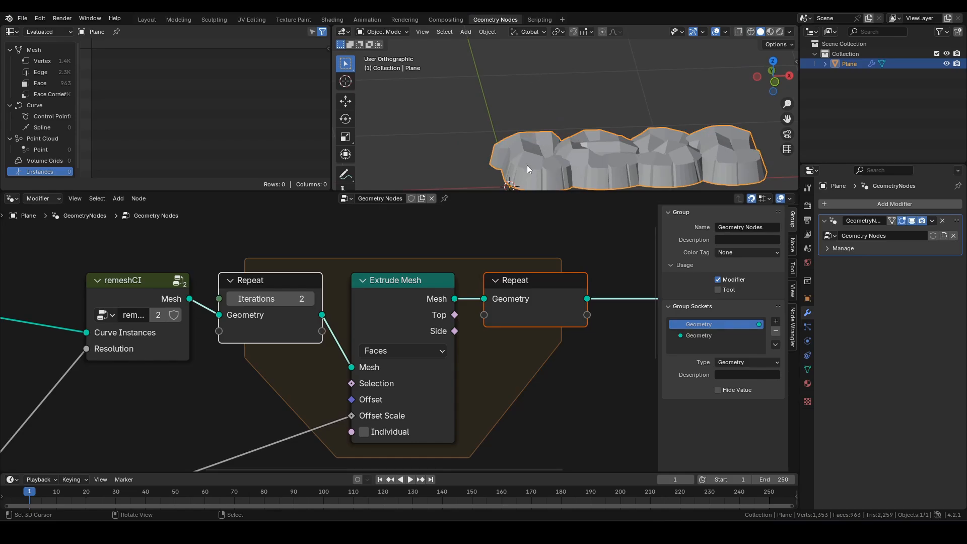
{"action": "middle_click_drag", "start_coordinate": [527, 165], "coordinate": [464, 144]}
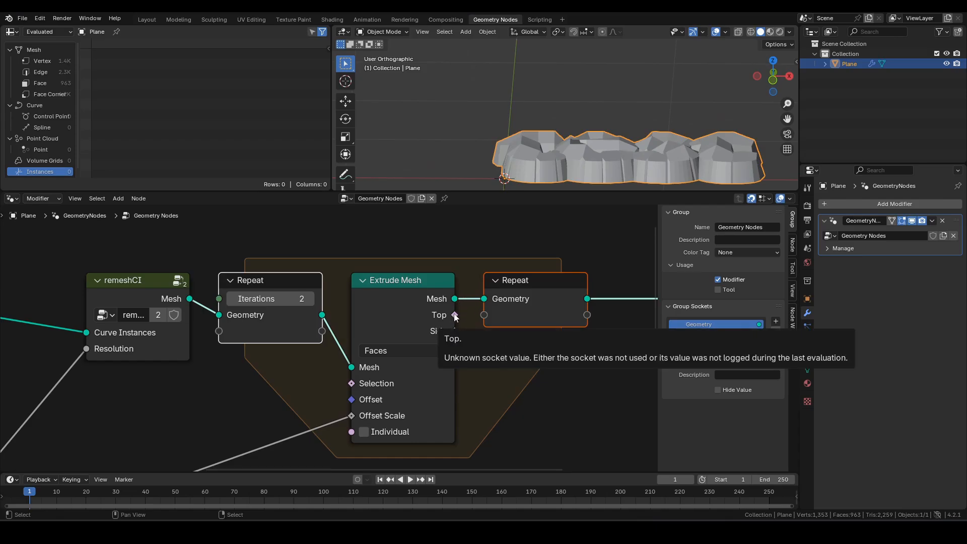
{"action": "left_click_drag", "start_coordinate": [456, 317], "coordinate": [491, 316]}
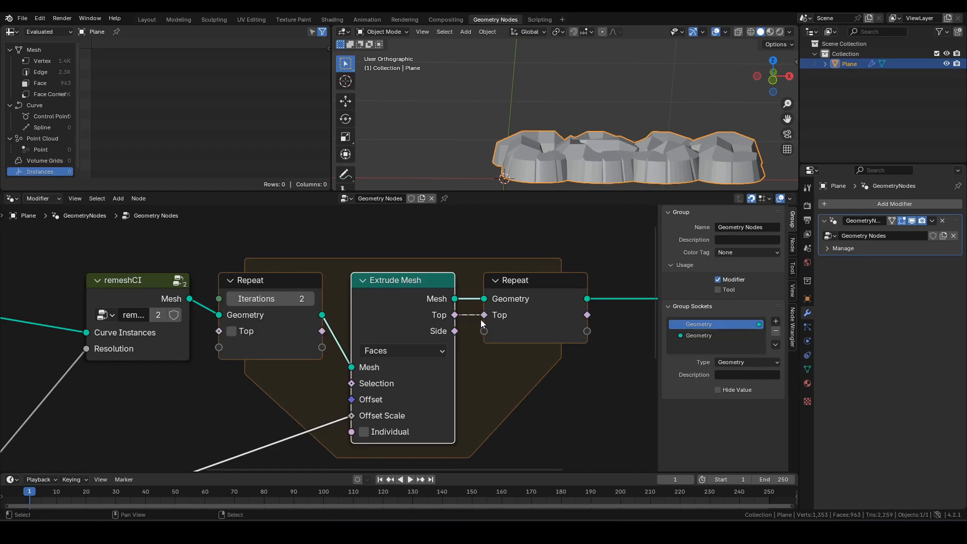
- Feed the repeated Top field into Extrude Mesh's Selection, with Top enabled initially
{"action": "left_click", "coordinate": [262, 282]}
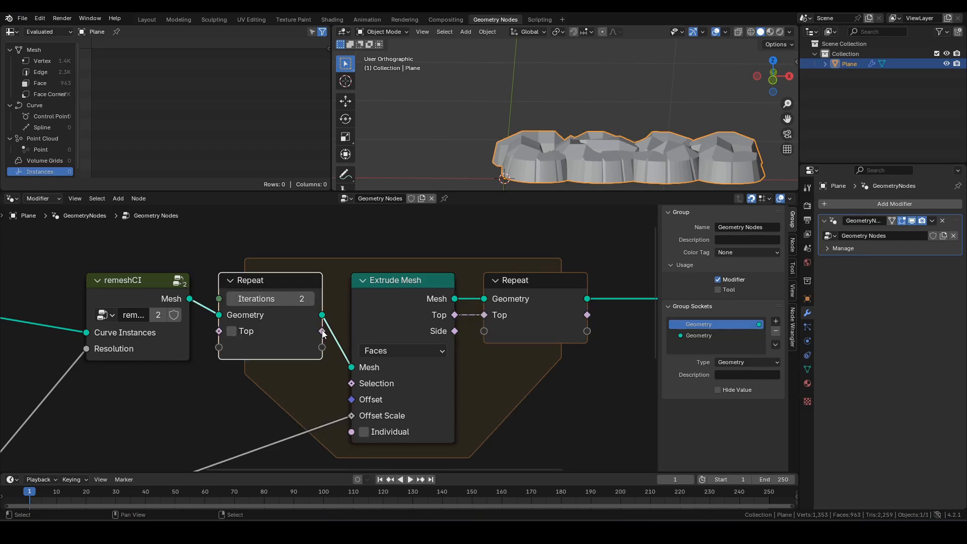
{"action": "left_click_drag", "start_coordinate": [322, 331], "coordinate": [349, 387]}
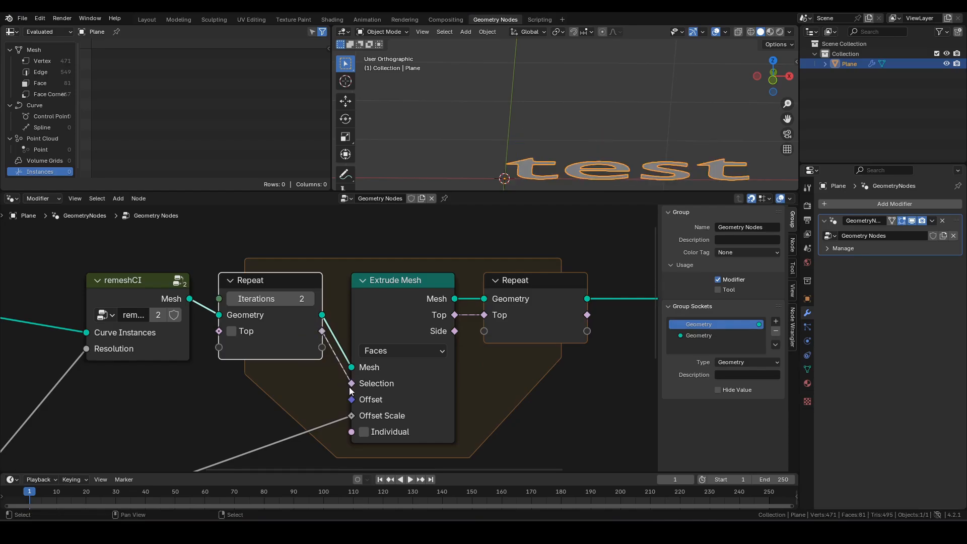
{"action": "left_click", "coordinate": [232, 331]}
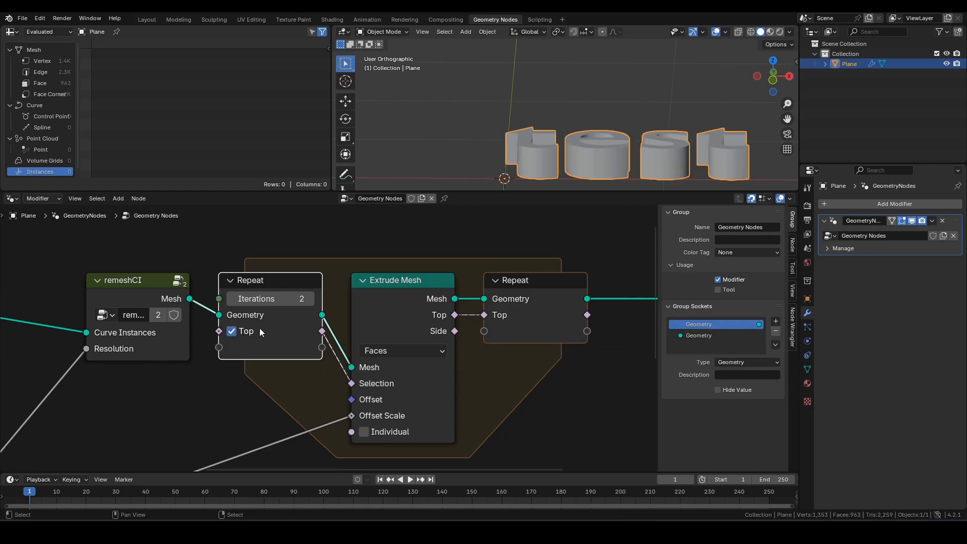
{"action": "mouse_move", "coordinate": [521, 159]}
{"action": "middle_mouse_down"}
{"action": "mouse_move", "coordinate": [544, 137]}
{"action": "mouse_move", "coordinate": [555, 153]}
{"action": "middle_mouse_up"}
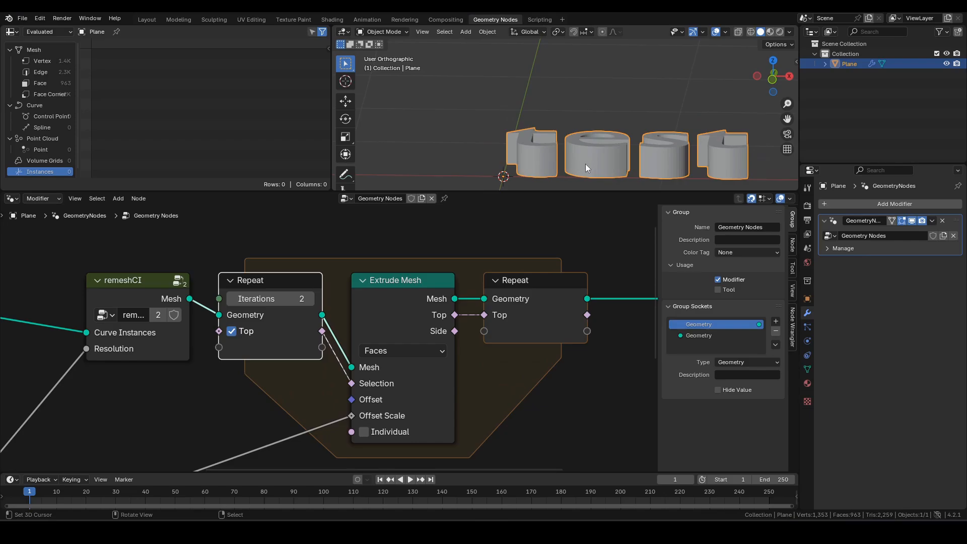
{"action": "key", "text": "shift+z"}
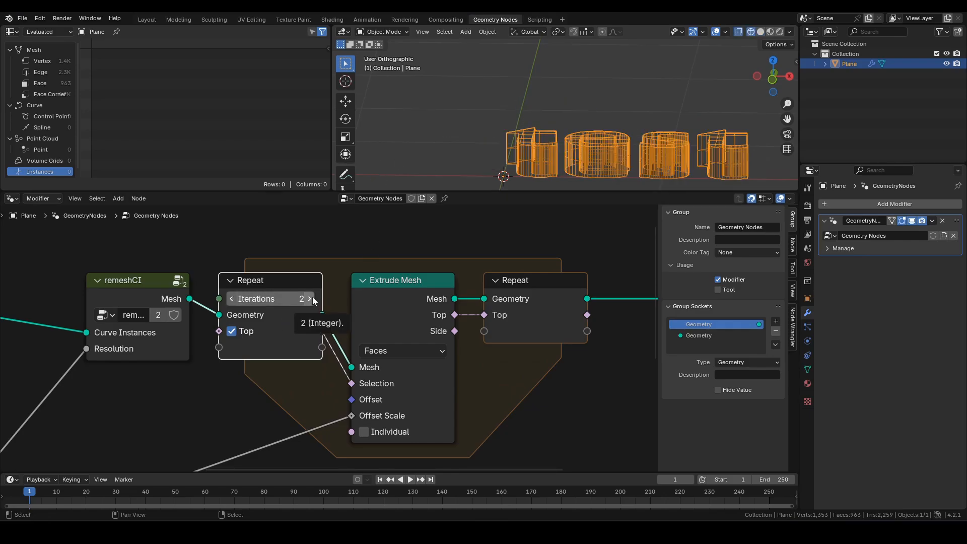
- Try repeat iterations up to 5, then set them back to 1
{"action": "left_click", "coordinate": [311, 299]}
{"action": "left_click", "coordinate": [311, 299]}
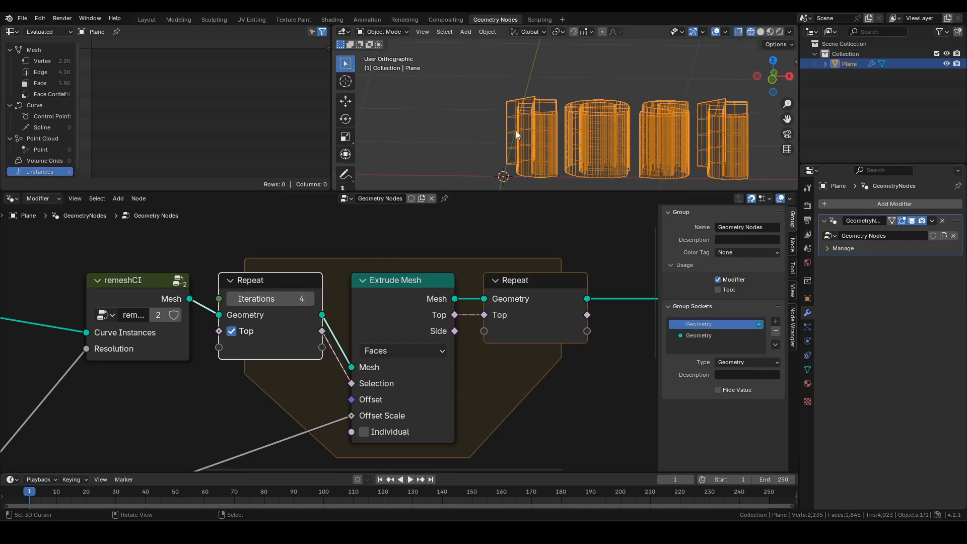
{"action": "left_click", "coordinate": [311, 300]}
{"action": "left_click", "coordinate": [231, 299]}
{"action": "left_click", "coordinate": [232, 299]}
{"action": "left_click", "coordinate": [232, 299]}
{"action": "left_click", "coordinate": [231, 299]}
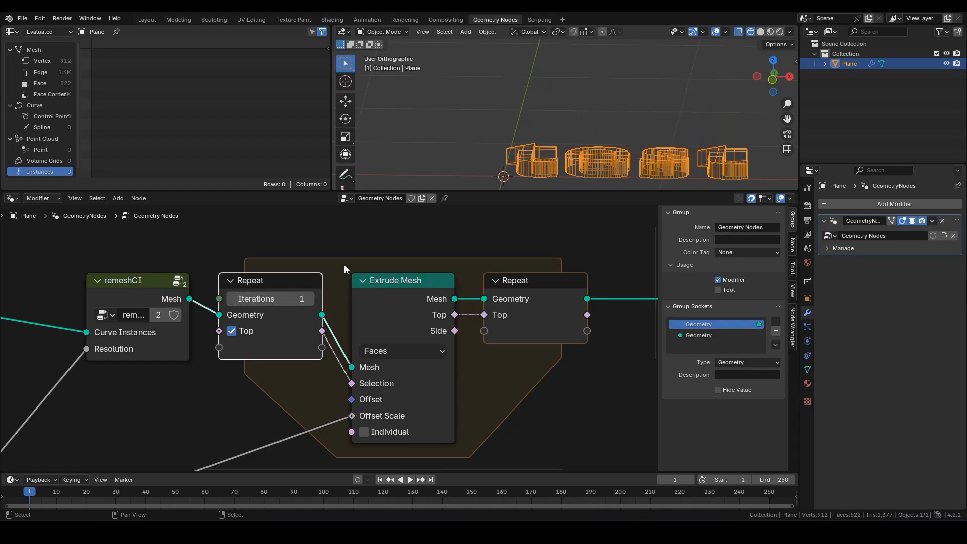
{"action": "scroll", "coordinate": [289, 385], "scroll_direction": "down", "scroll_amount": 2}
{"action": "middle_click_drag", "start_coordinate": [258, 369], "coordinate": [389, 222]}
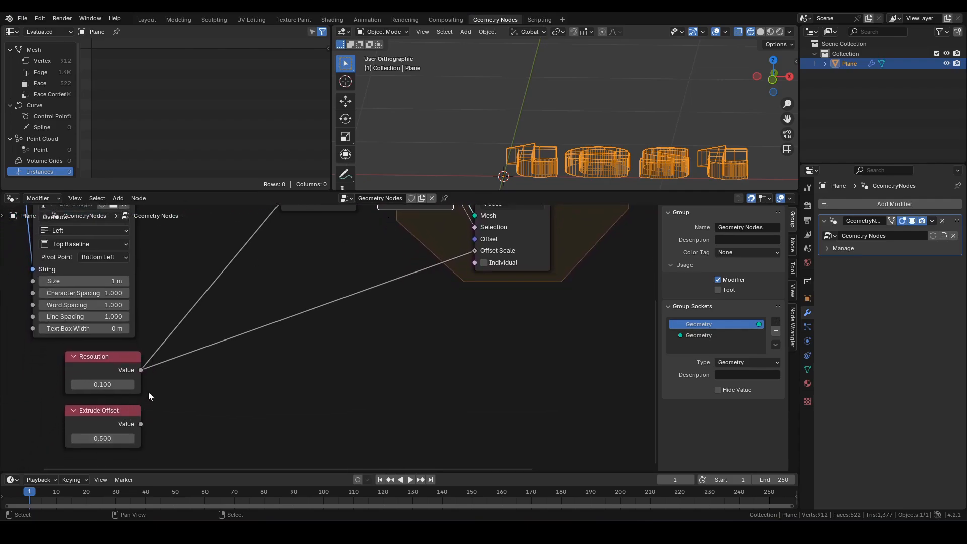
- Drive repeat iterations with a Divide node: Extrude Offset divided by Resolution
{"action": "middle_click_drag", "start_coordinate": [182, 356], "coordinate": [165, 391]}
{"action": "scroll", "coordinate": [164, 391], "scroll_direction": "down", "scroll_amount": 1}
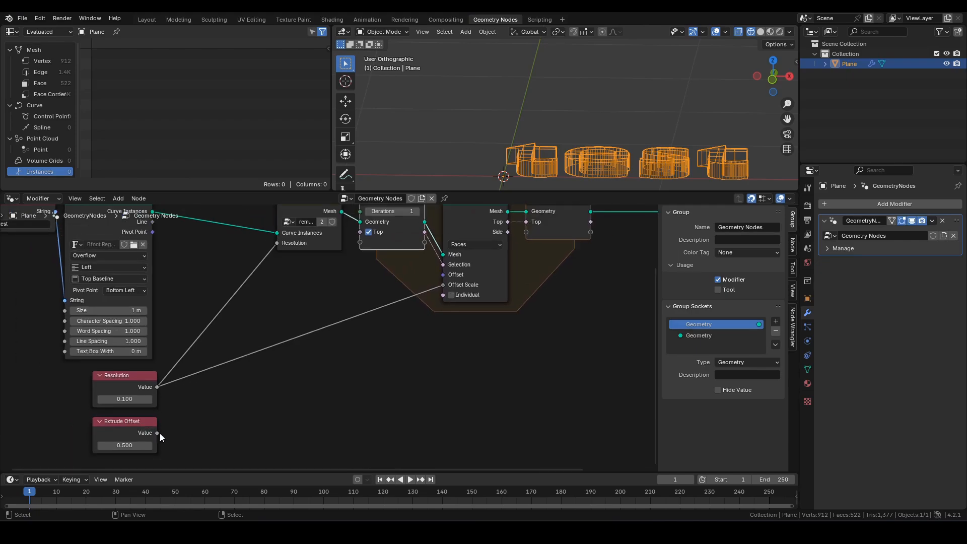
{"action": "left_click_drag", "start_coordinate": [158, 432], "coordinate": [262, 378]}
{"action": "type", "text": "divide"}
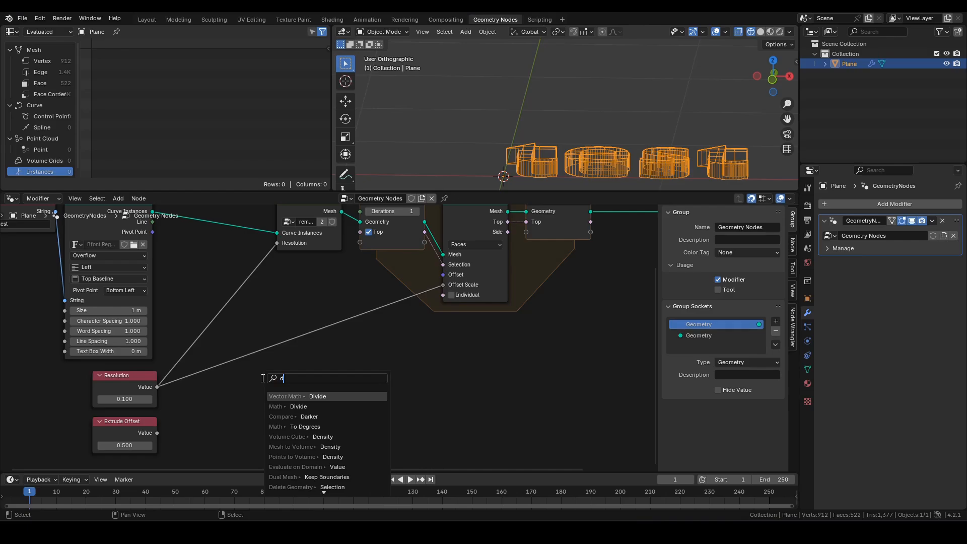
{"action": "key", "text": "Return"}
{"action": "left_click", "coordinate": [297, 387]}
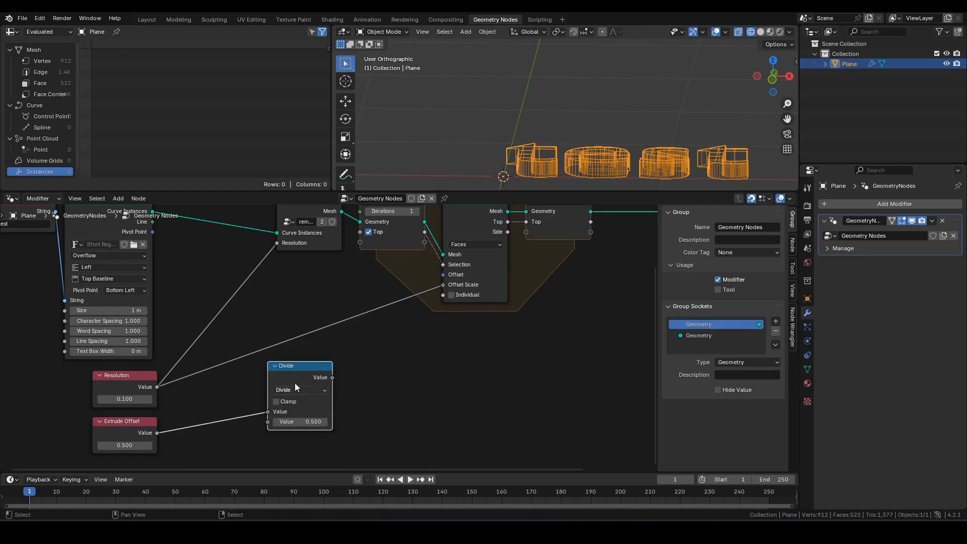
{"action": "left_click_drag", "start_coordinate": [158, 387], "coordinate": [274, 425]}
{"action": "middle_click_drag", "start_coordinate": [364, 348], "coordinate": [361, 397]}
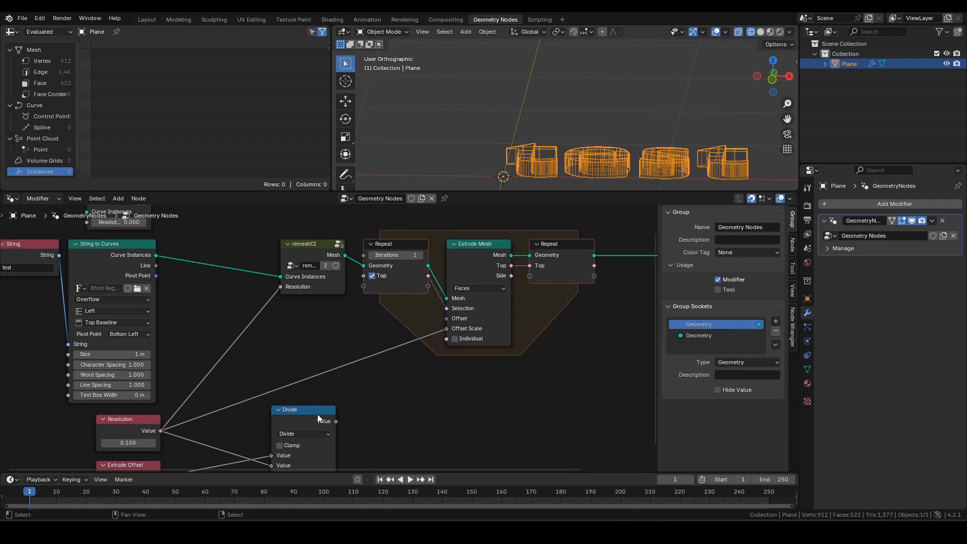
{"action": "left_click_drag", "start_coordinate": [317, 414], "coordinate": [364, 255]}
{"action": "mouse_move", "coordinate": [547, 131]}
{"action": "middle_mouse_down"}
{"action": "mouse_move", "coordinate": [552, 105]}
{"action": "mouse_move", "coordinate": [537, 116]}
{"action": "middle_mouse_up"}
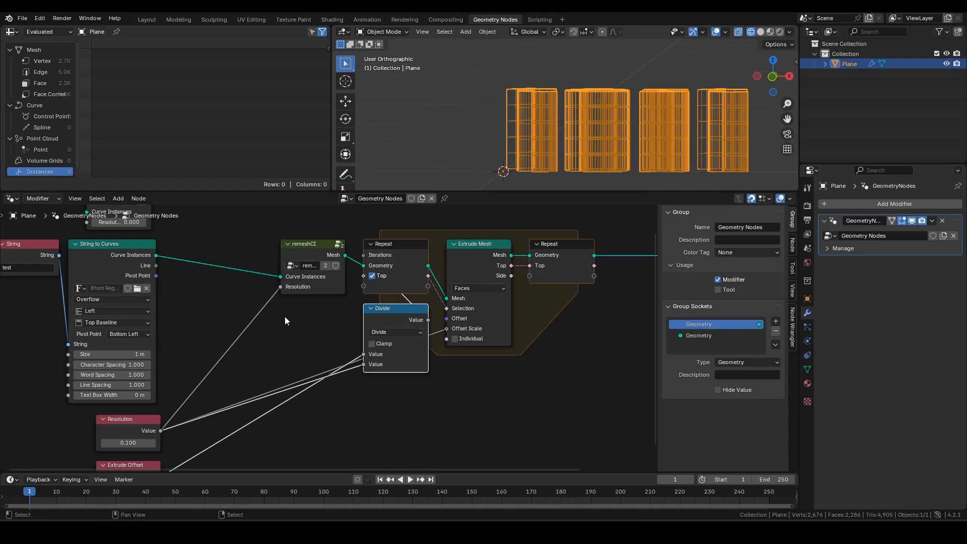
- Set Extrude Offset to 0.55 and view the tree from the front
{"action": "middle_click_drag", "start_coordinate": [250, 426], "coordinate": [280, 372]}
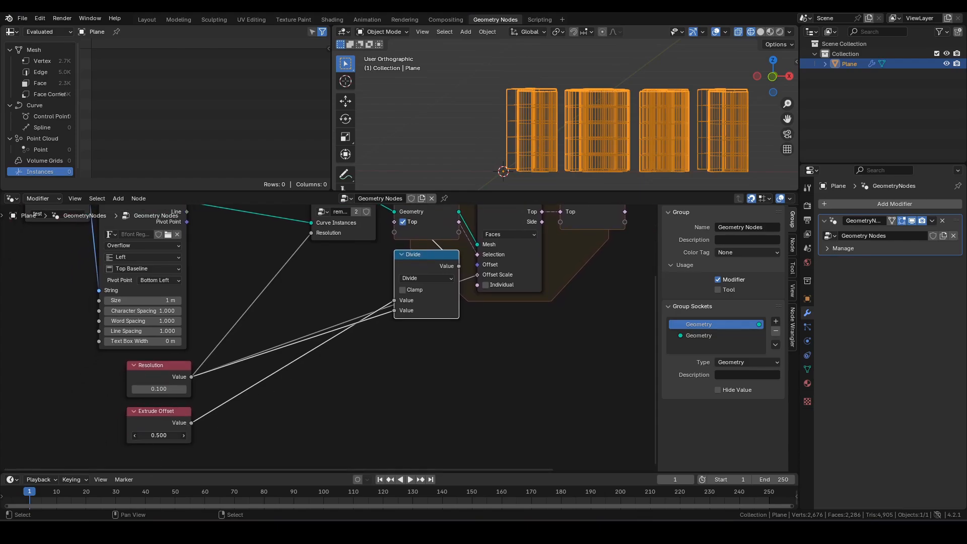
{"action": "left_click", "coordinate": [157, 436]}
{"action": "type", "text": "-."}
{"action": "type", "text": "55"}
{"action": "key", "text": "Return"}
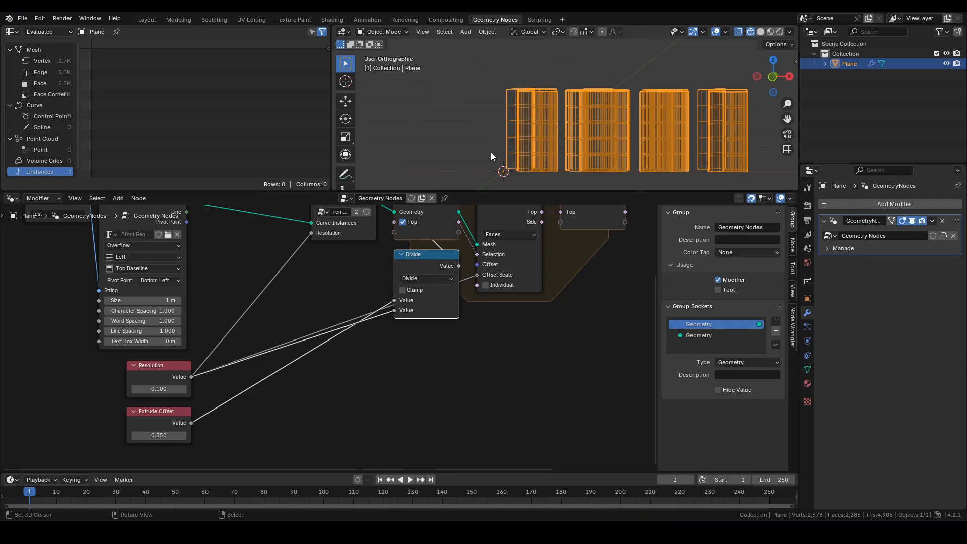
{"action": "key", "text": "KP_1"}
{"action": "middle_click_drag", "start_coordinate": [380, 191], "coordinate": [375, 251]}
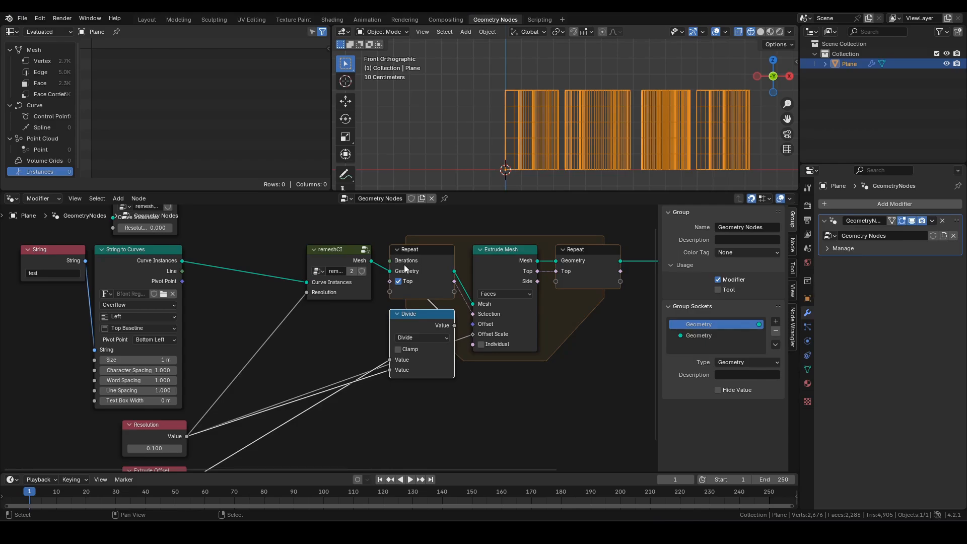
- Move remeshCI left and the Repeat, Divide and Extrude Mesh nodes right
{"action": "middle_click_drag", "start_coordinate": [318, 400], "coordinate": [337, 338]}
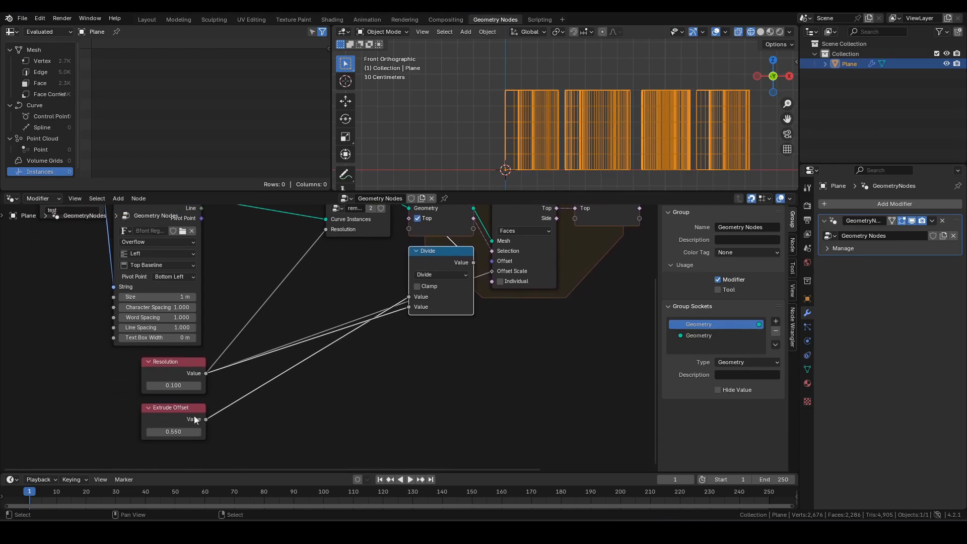
{"action": "middle_click_drag", "start_coordinate": [404, 348], "coordinate": [392, 407]}
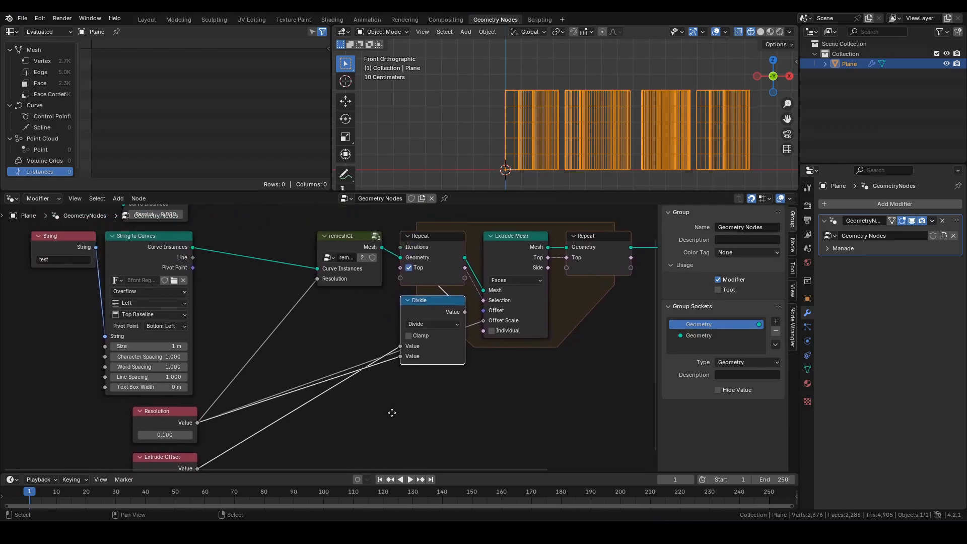
{"action": "left_click", "coordinate": [352, 250]}
{"action": "key", "text": "g"}
{"action": "left_click", "coordinate": [267, 253]}
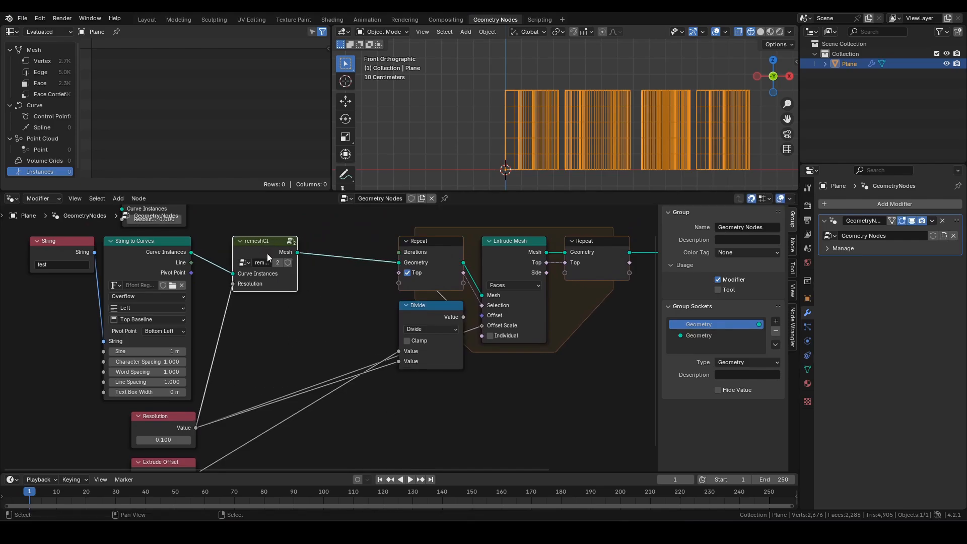
{"action": "left_click_drag", "start_coordinate": [383, 217], "coordinate": [606, 379]}
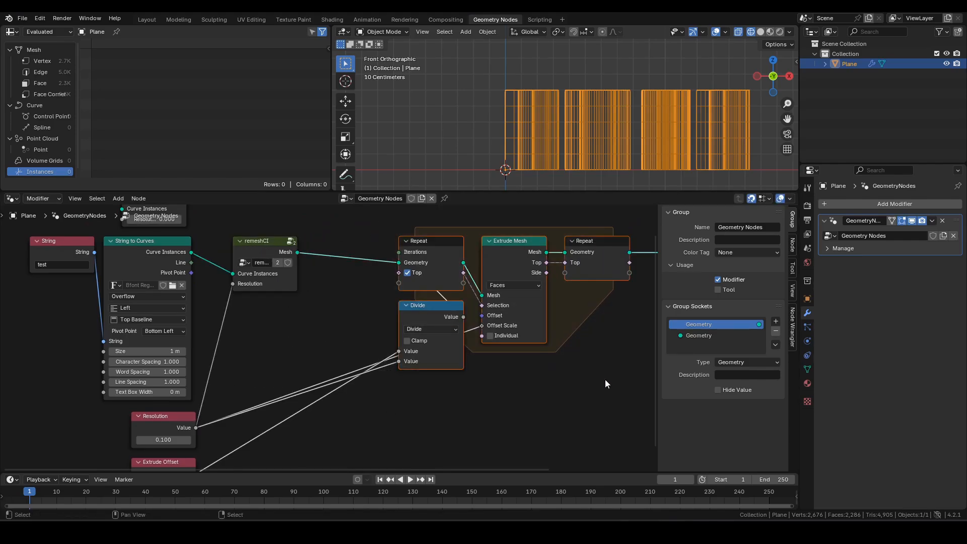
{"action": "key", "text": "g"}
{"action": "left_click", "coordinate": [610, 379]}
{"action": "middle_click_drag", "start_coordinate": [552, 365], "coordinate": [570, 391]}
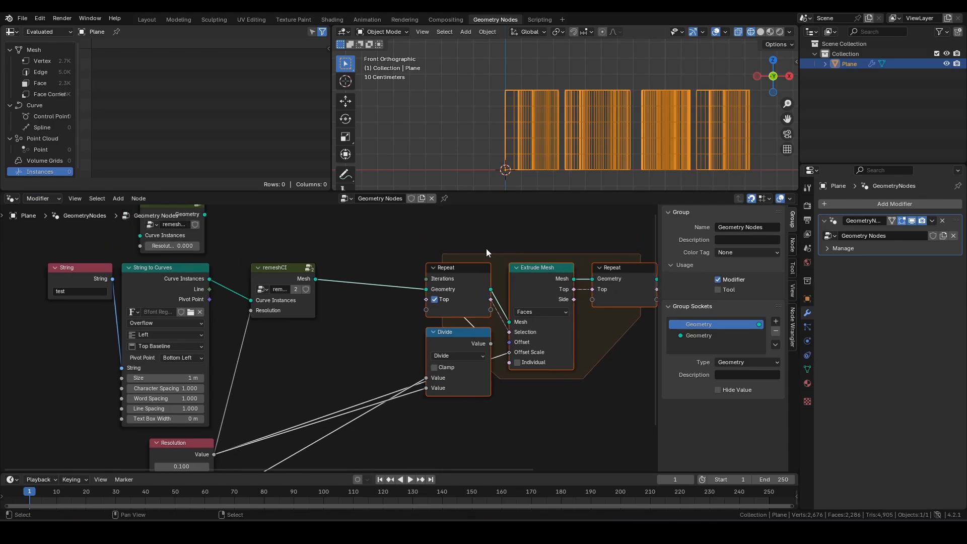
{"action": "left_click", "coordinate": [497, 229]}
- Insert a copy of Extrude Mesh between remeshCI and Repeat, its Top feeding Repeat's Top
{"action": "left_click", "coordinate": [290, 277]}
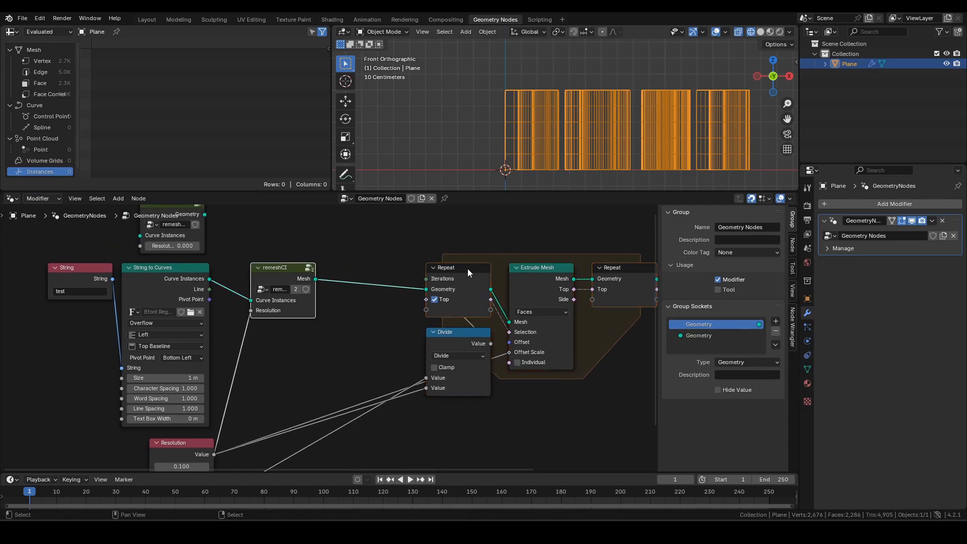
{"action": "left_click", "coordinate": [489, 239]}
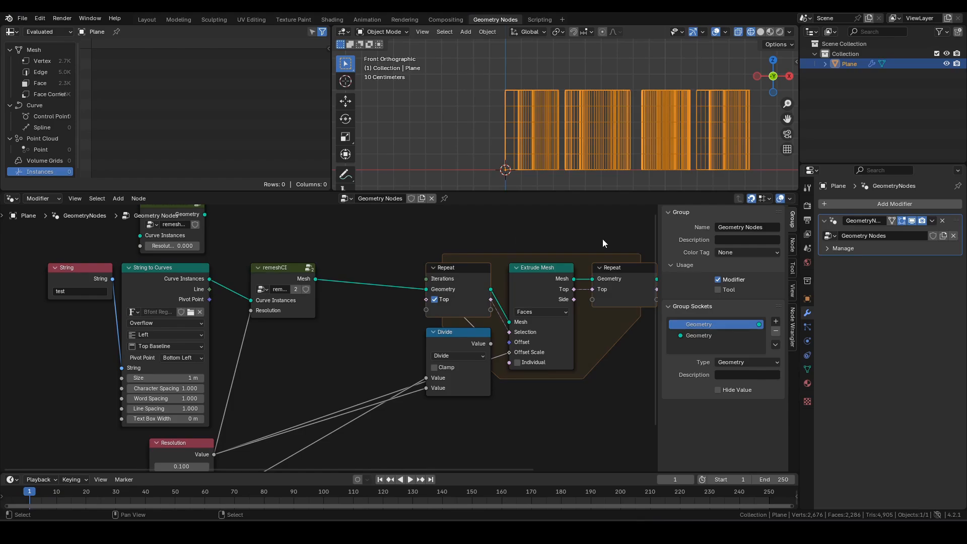
{"action": "left_click", "coordinate": [545, 274]}
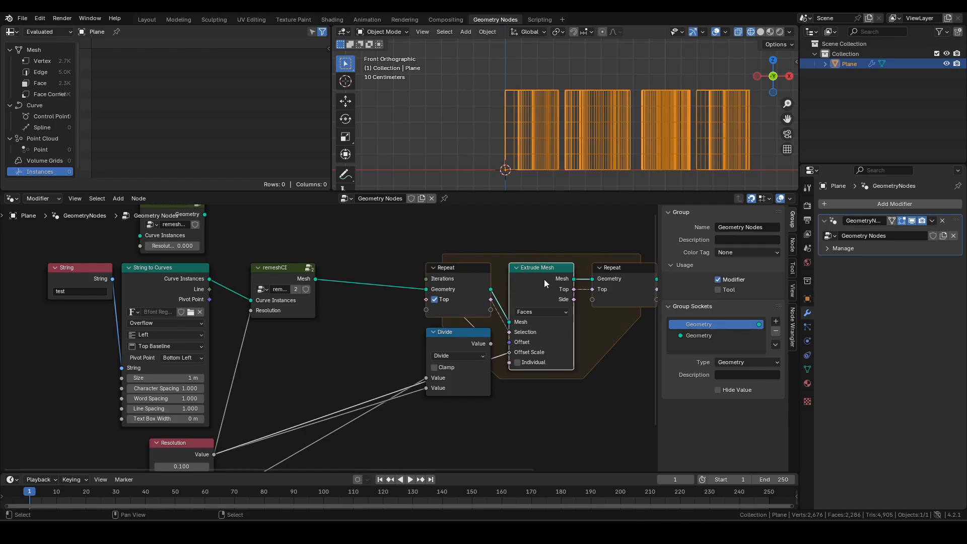
{"action": "key", "text": "shift+d"}
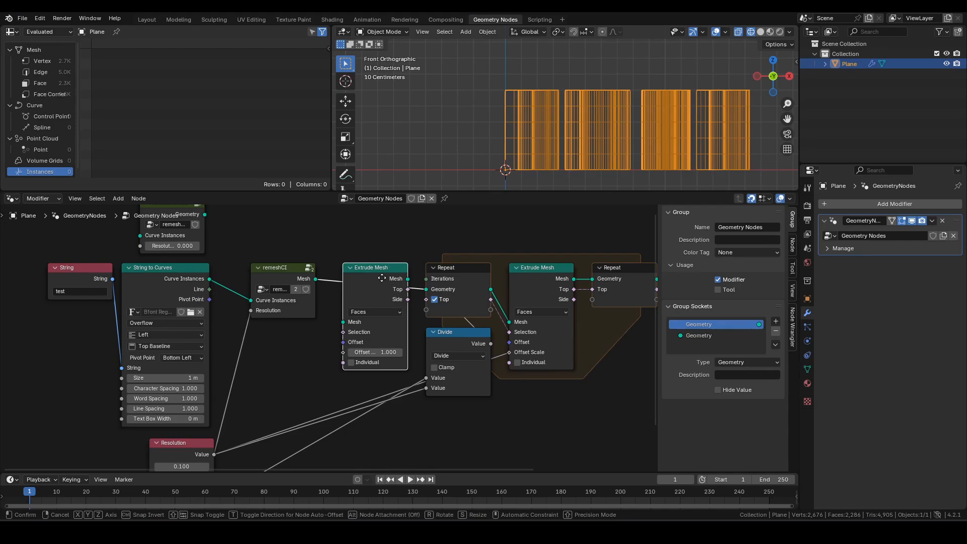
{"action": "left_click", "coordinate": [382, 278]}
{"action": "left_click_drag", "start_coordinate": [381, 277], "coordinate": [401, 292]}
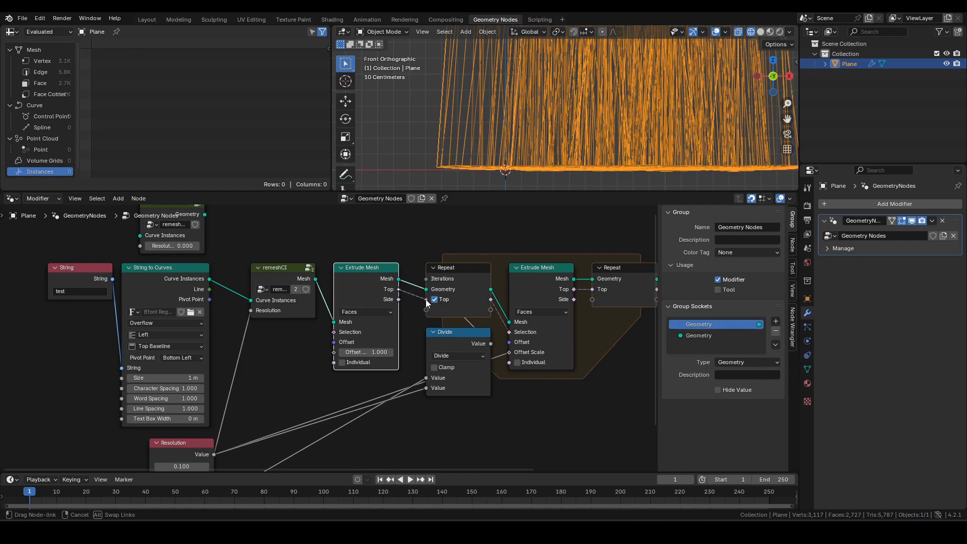
{"action": "left_click_drag", "start_coordinate": [426, 300], "coordinate": [426, 299]}
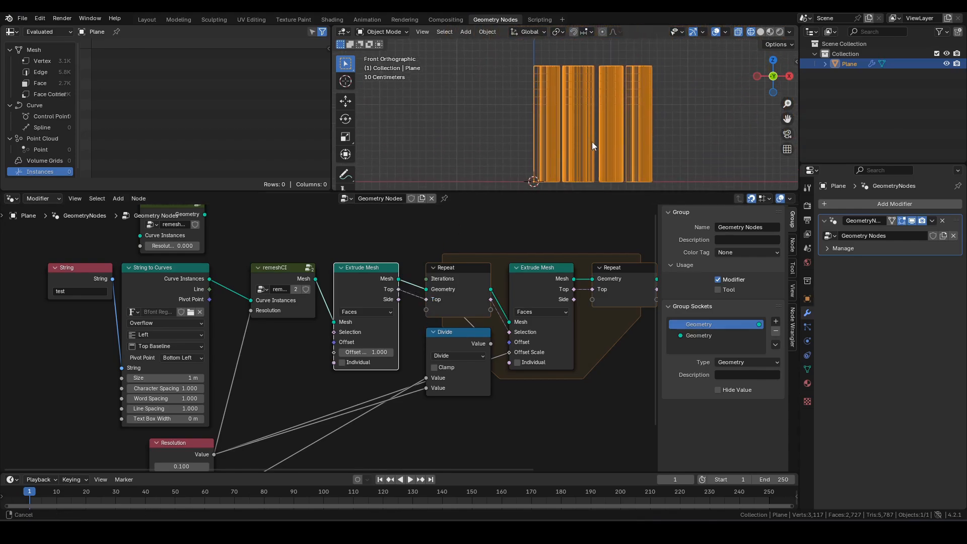
- Duplicate the Divide node and place the copy below the first extrusion
{"action": "middle_click_drag", "start_coordinate": [591, 141], "coordinate": [591, 137], "text": "shift"}
{"action": "middle_click_drag", "start_coordinate": [421, 247], "coordinate": [426, 243]}
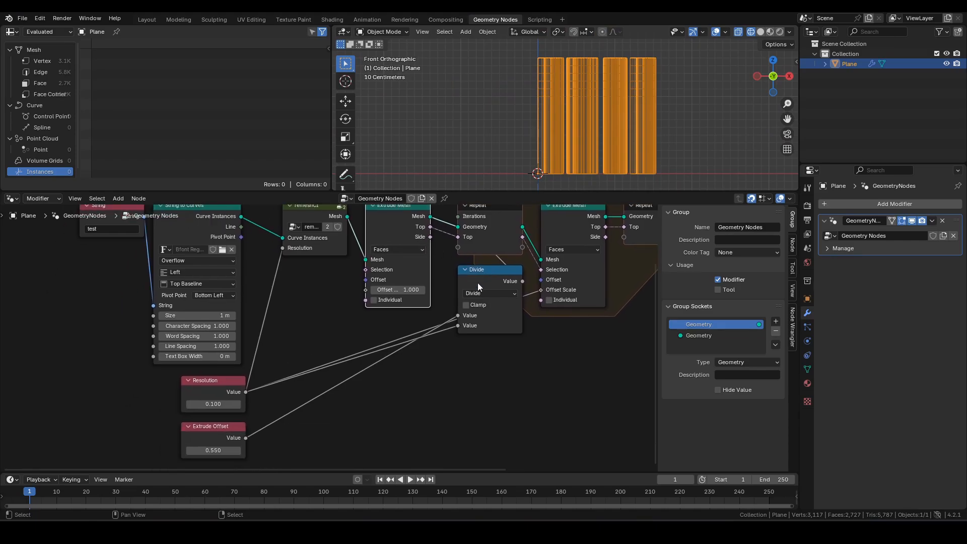
{"action": "left_click", "coordinate": [478, 283]}
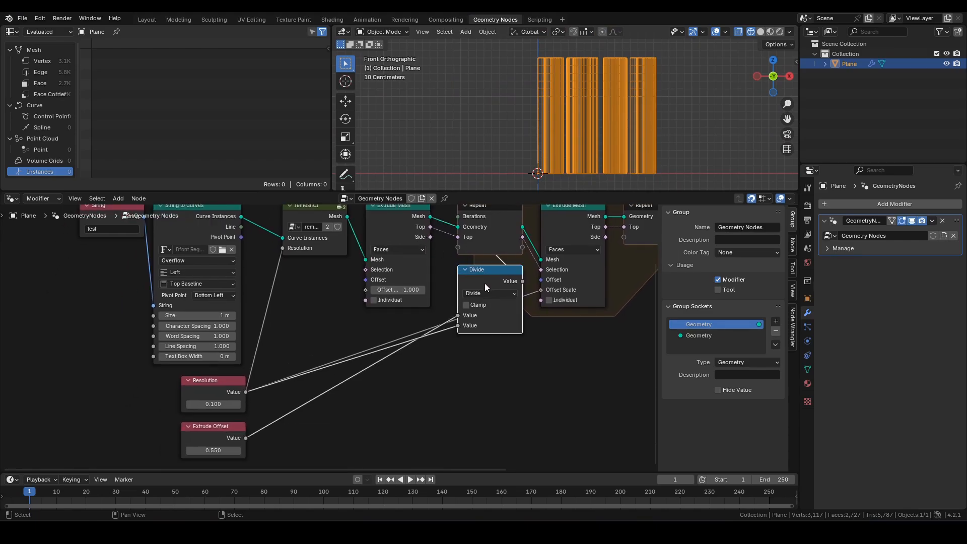
{"action": "key", "text": "shift+d"}
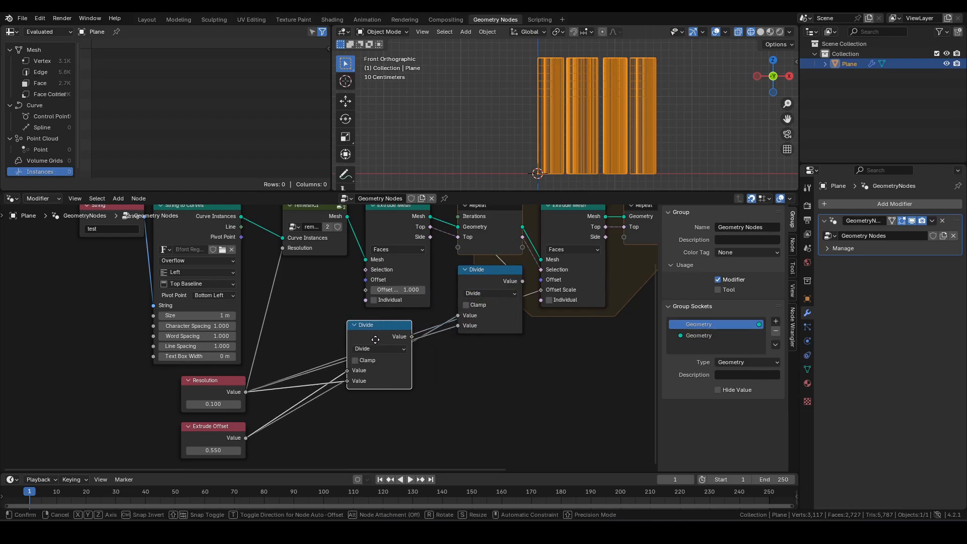
{"action": "left_click", "coordinate": [392, 334]}
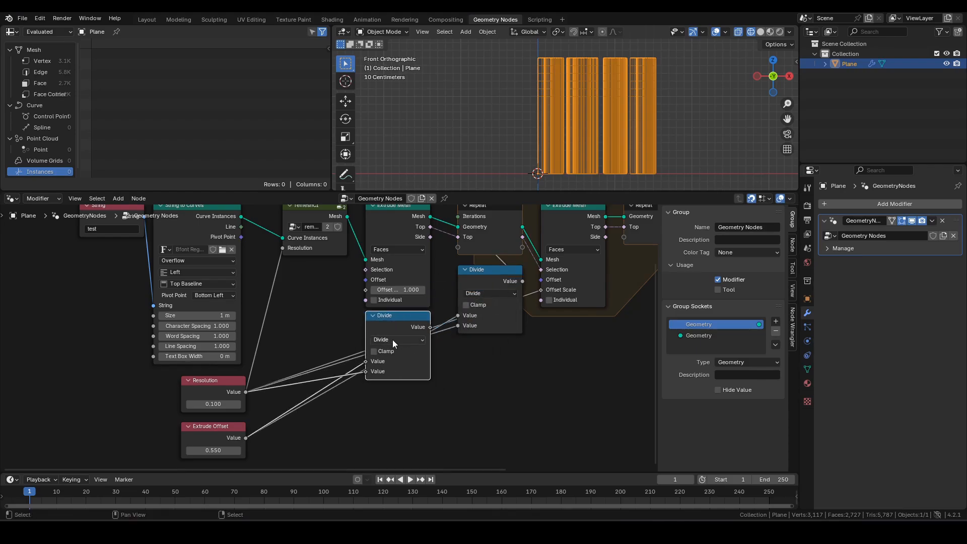
{"action": "left_click", "coordinate": [392, 340]}
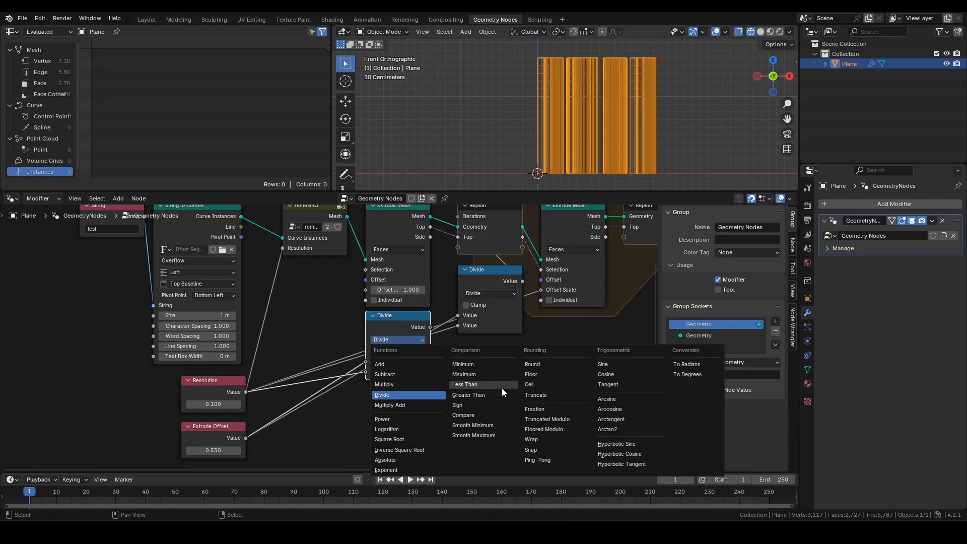
- Turn the Divide copy into a Floored Modulo node and shift it left
{"action": "left_click", "coordinate": [549, 429]}
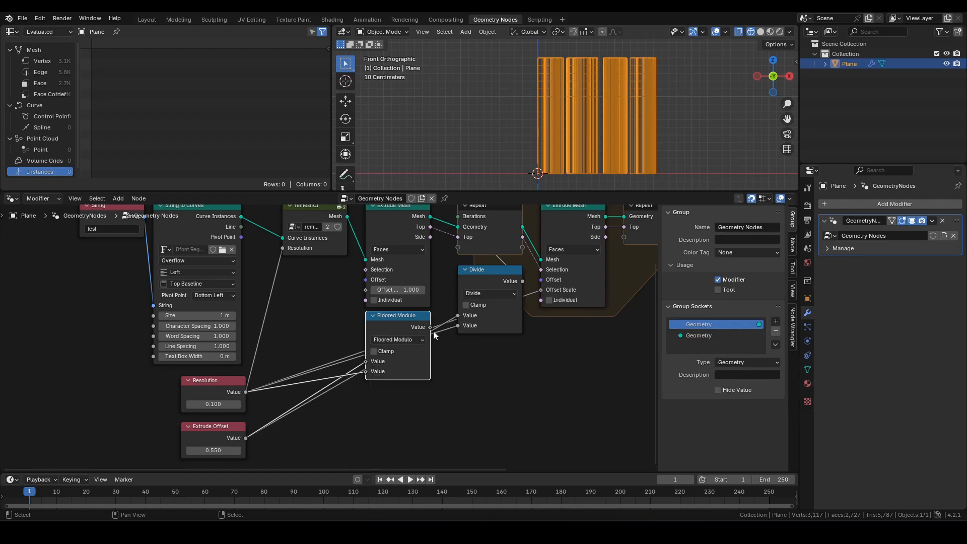
{"action": "left_click_drag", "start_coordinate": [425, 327], "coordinate": [401, 314]}
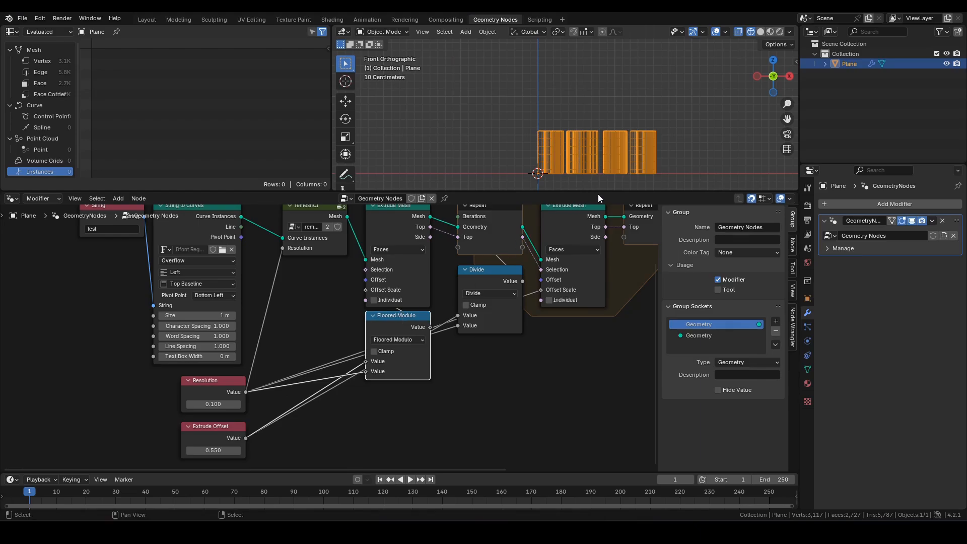
{"action": "scroll", "coordinate": [605, 174], "scroll_direction": "up", "scroll_amount": 4}
{"action": "scroll", "coordinate": [579, 137], "scroll_direction": "up", "scroll_amount": 2}
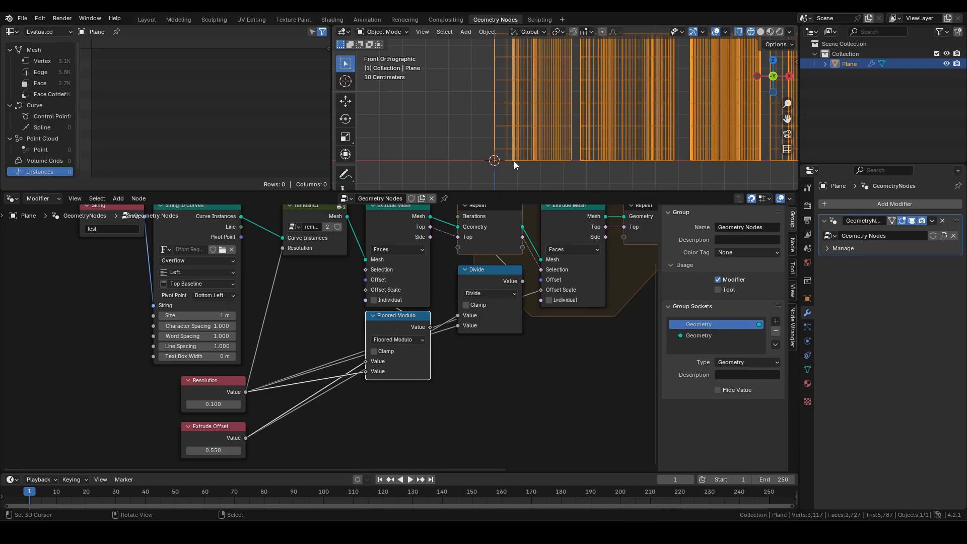
{"action": "scroll", "coordinate": [514, 161], "scroll_direction": "down", "scroll_amount": 2}
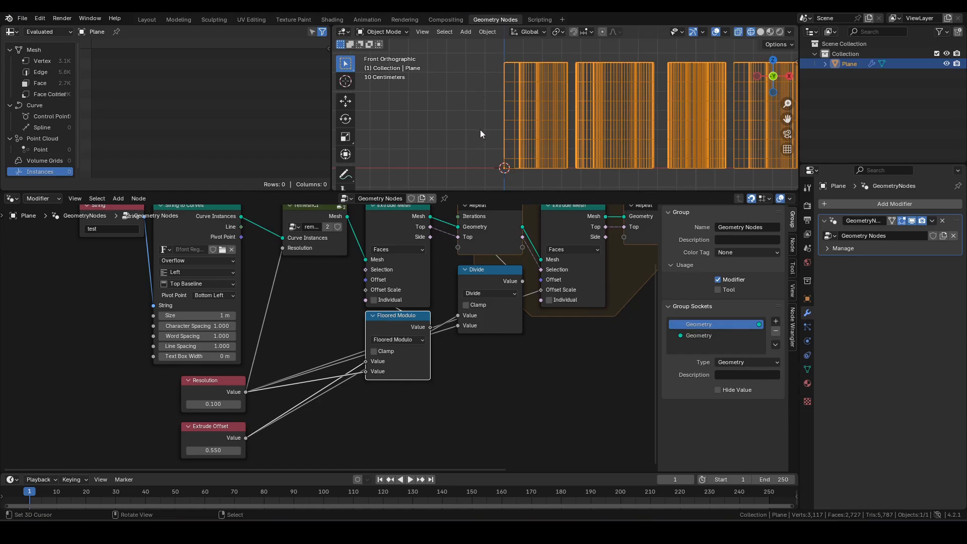
- Try an Extrude Offset of 0.18, then set it back to 0.5
{"action": "left_click", "coordinate": [204, 451]}
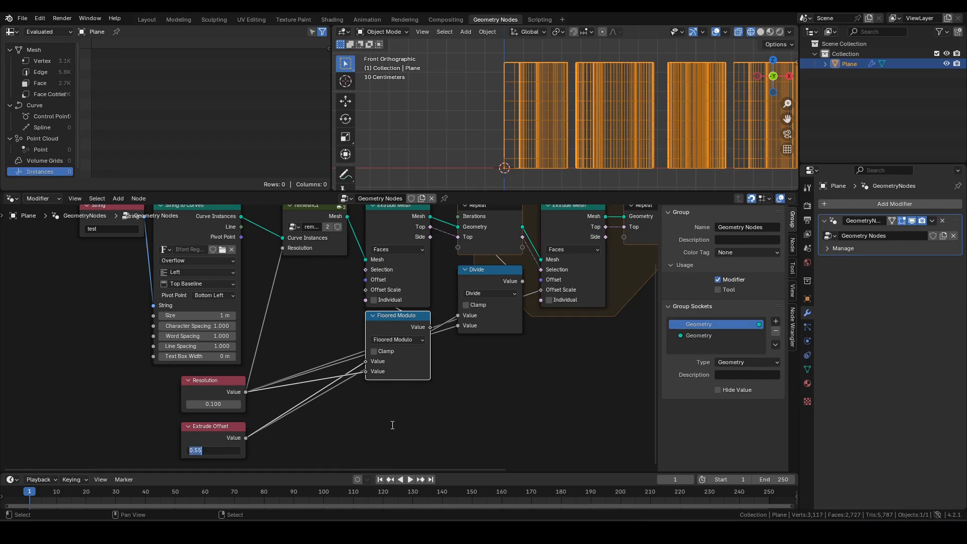
{"action": "type", "text": "0.18"}
{"action": "key", "text": "Return"}
{"action": "scroll", "coordinate": [527, 101], "scroll_direction": "up", "scroll_amount": 3}
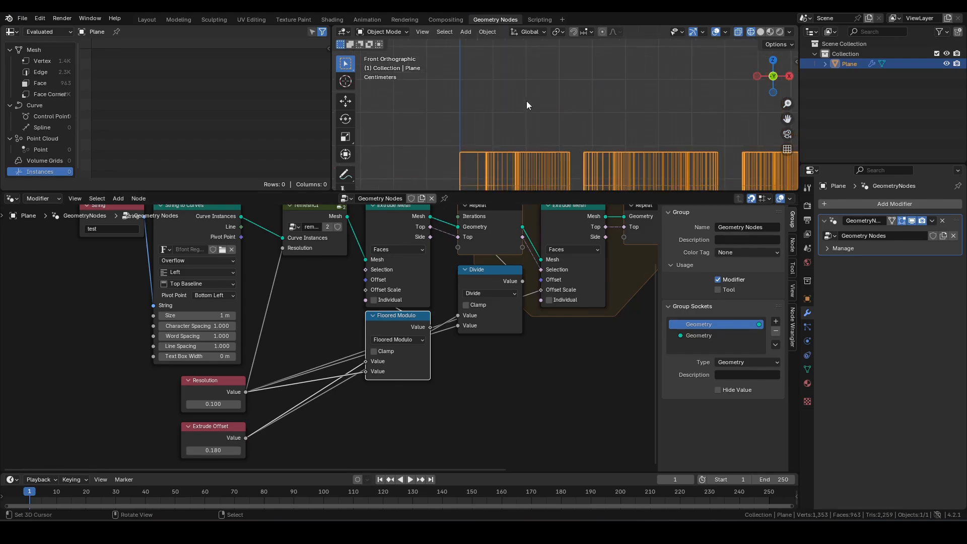
{"action": "middle_click_drag", "start_coordinate": [527, 101], "coordinate": [550, 55], "text": "shift"}
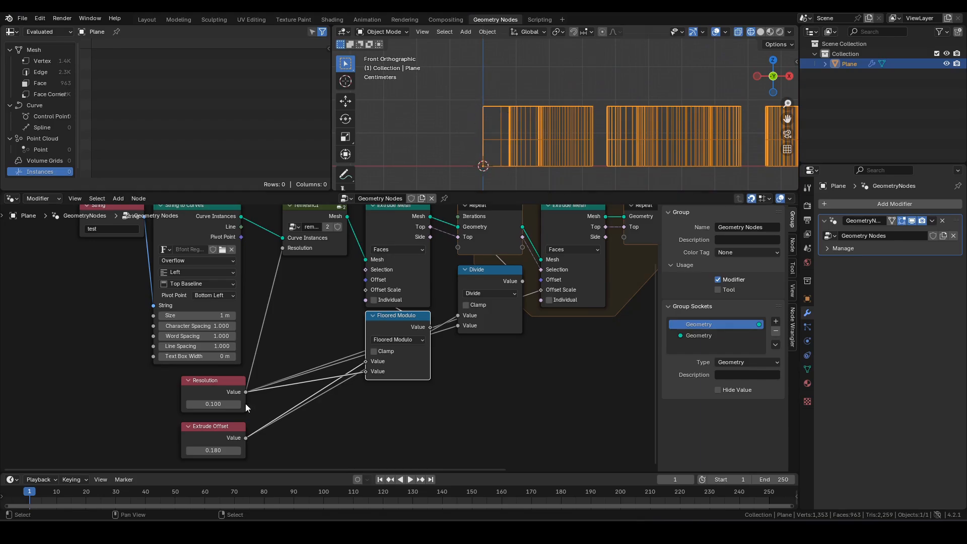
{"action": "left_click", "coordinate": [230, 450]}
{"action": "type", "text": "0.5"}
{"action": "key", "text": "Return"}
{"action": "scroll", "coordinate": [288, 432], "scroll_direction": "down", "scroll_amount": 1}
{"action": "scroll", "coordinate": [459, 353], "scroll_direction": "down", "scroll_amount": 1}
{"action": "scroll", "coordinate": [489, 329], "scroll_direction": "down", "scroll_amount": 2}
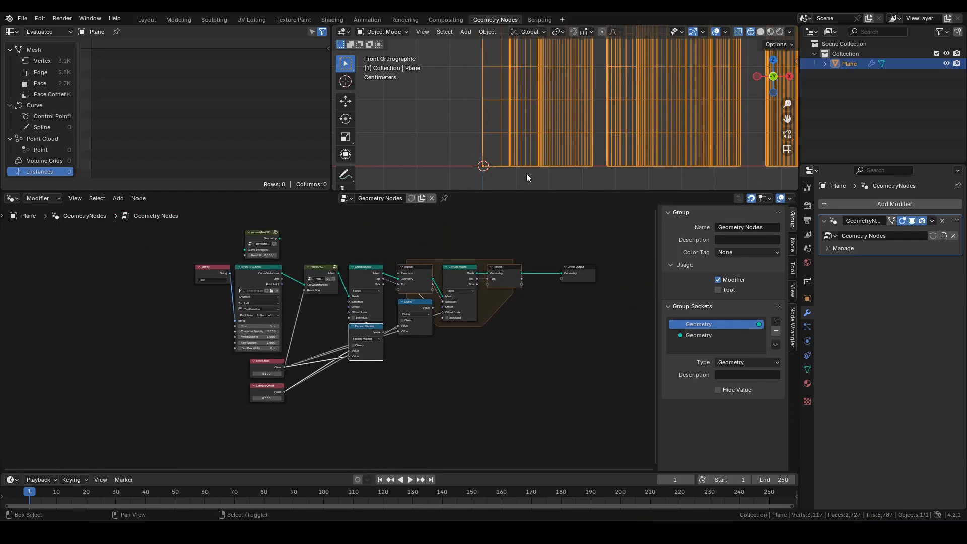
{"action": "scroll", "coordinate": [550, 144], "scroll_direction": "down", "scroll_amount": 2}
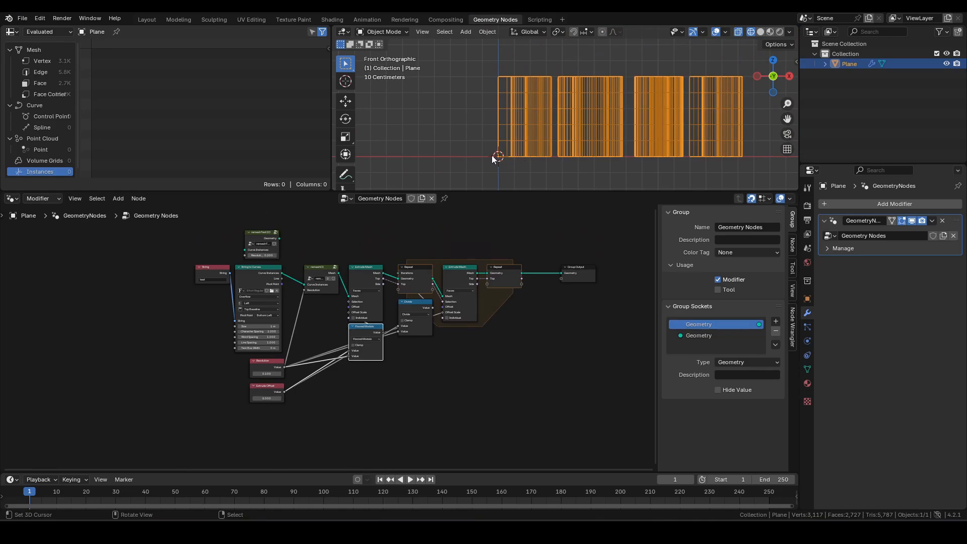
- Show the test text in solid shading, orbiting to a low side-on angle
{"action": "key", "text": "z"}
{"action": "left_click", "coordinate": [633, 156]}
{"action": "middle_click_drag", "start_coordinate": [589, 164], "coordinate": [600, 96]}
{"action": "scroll", "coordinate": [544, 131], "scroll_direction": "up", "scroll_amount": 4}
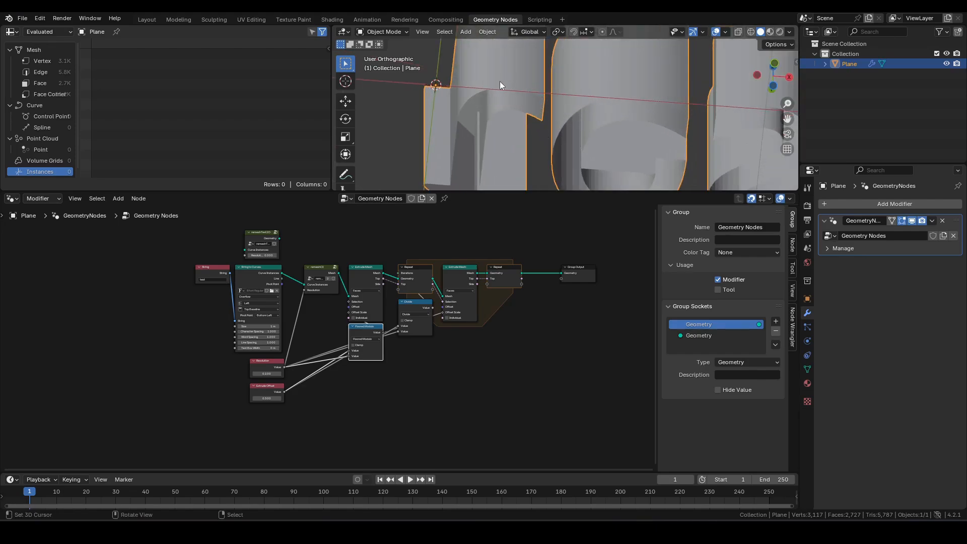
{"action": "scroll", "coordinate": [472, 141], "scroll_direction": "down", "scroll_amount": 3}
{"action": "middle_click_drag", "start_coordinate": [521, 122], "coordinate": [501, 116], "text": "shift"}
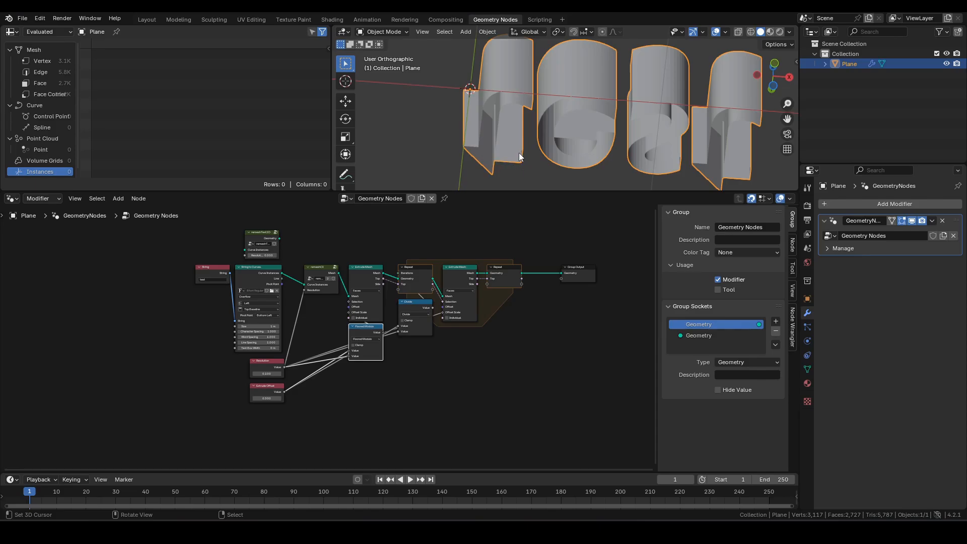
{"action": "middle_click_drag", "start_coordinate": [604, 119], "coordinate": [612, 134]}
{"action": "scroll", "coordinate": [514, 281], "scroll_direction": "up", "scroll_amount": 3}
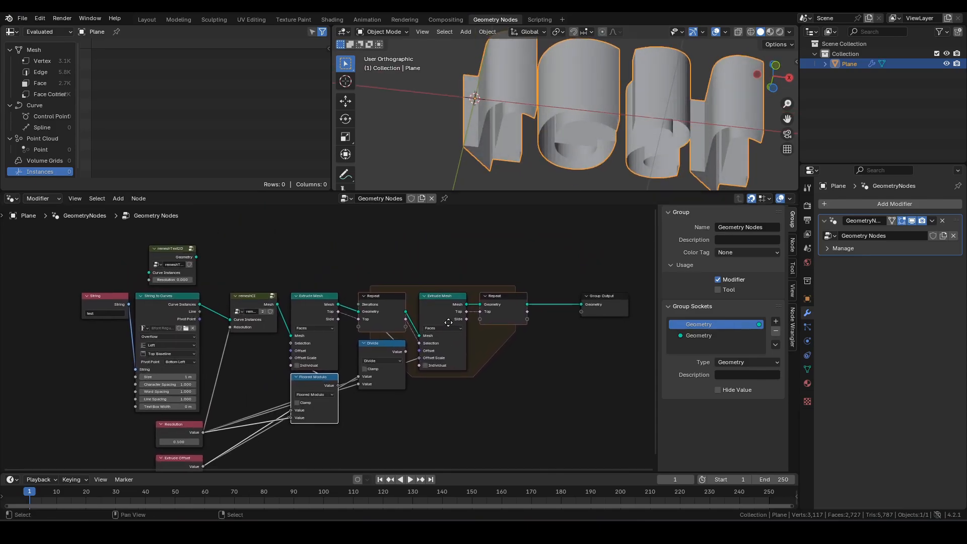
- Select the first Extrude Mesh and remeshCI nodes in the node tree
{"action": "left_click", "coordinate": [298, 295]}
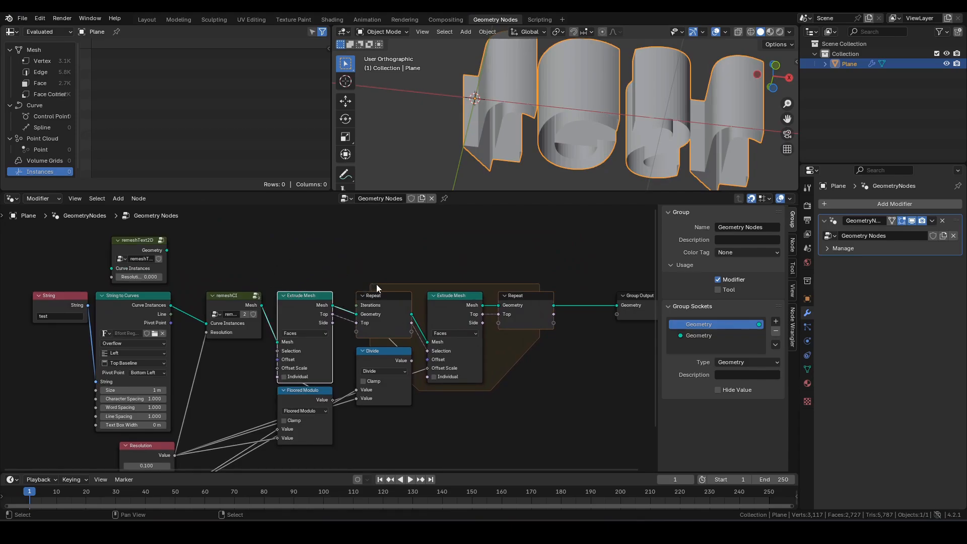
{"action": "middle_click_drag", "start_coordinate": [394, 276], "coordinate": [431, 314]}
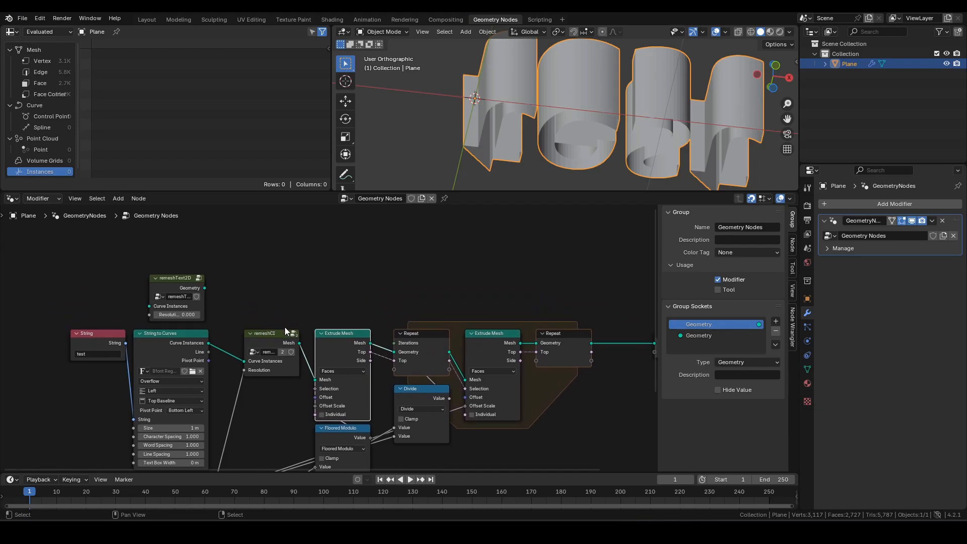
{"action": "left_click", "coordinate": [270, 338]}
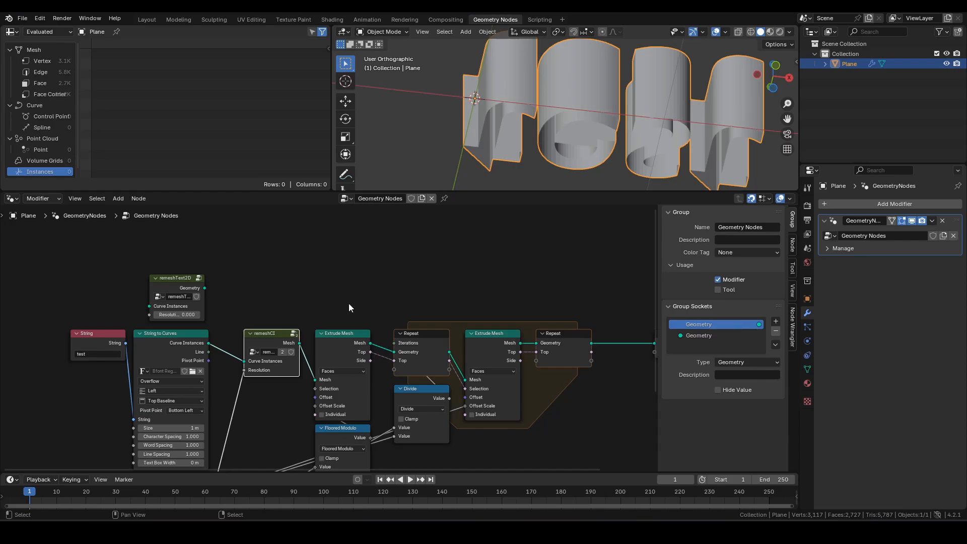
{"action": "scroll", "coordinate": [349, 307], "scroll_direction": "right", "scroll_amount": 5, "text": "ctrl"}
{"action": "key", "text": "F3"}
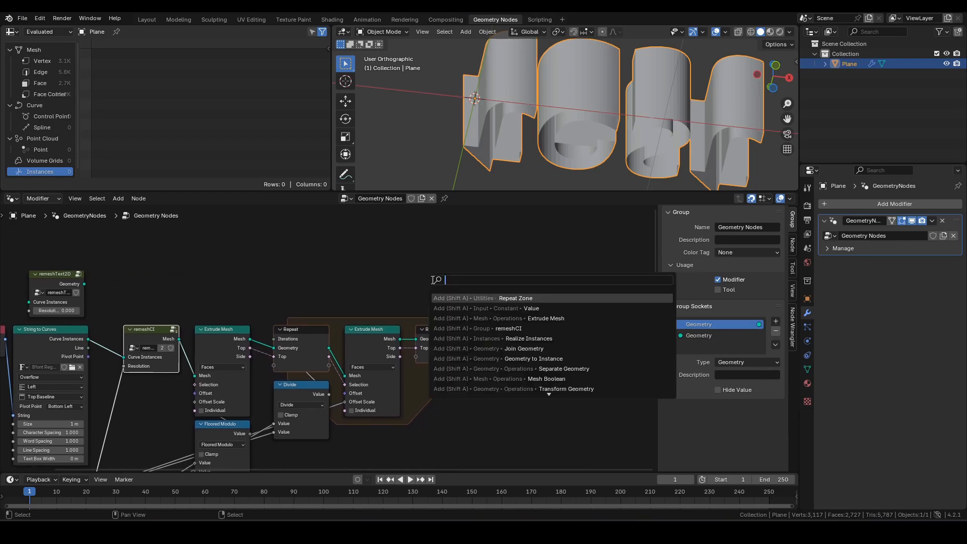
- Insert a Join Geometry node just before the Group Output
{"action": "type", "text": "join"}
{"action": "key", "text": "Return"}
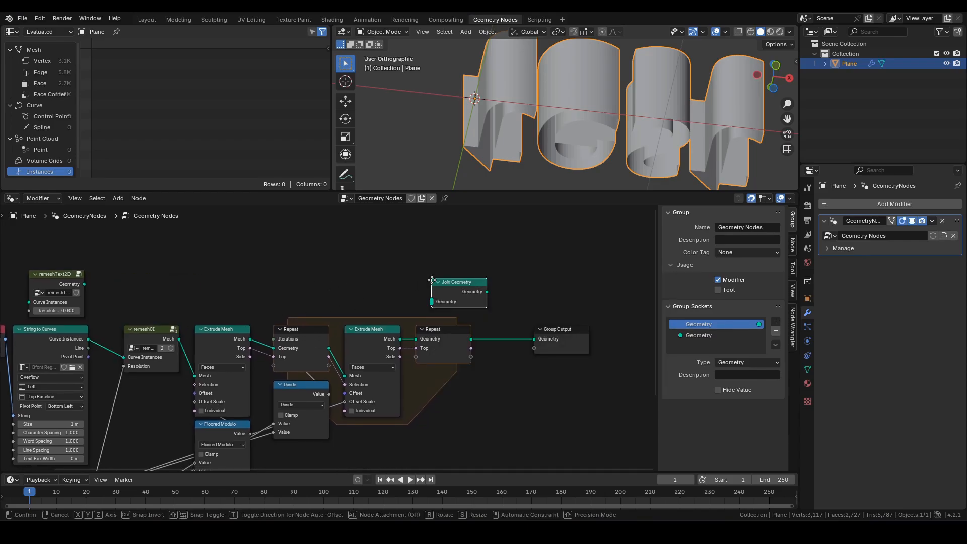
{"action": "left_click", "coordinate": [479, 328]}
{"action": "left_click_drag", "start_coordinate": [558, 330], "coordinate": [582, 325]}
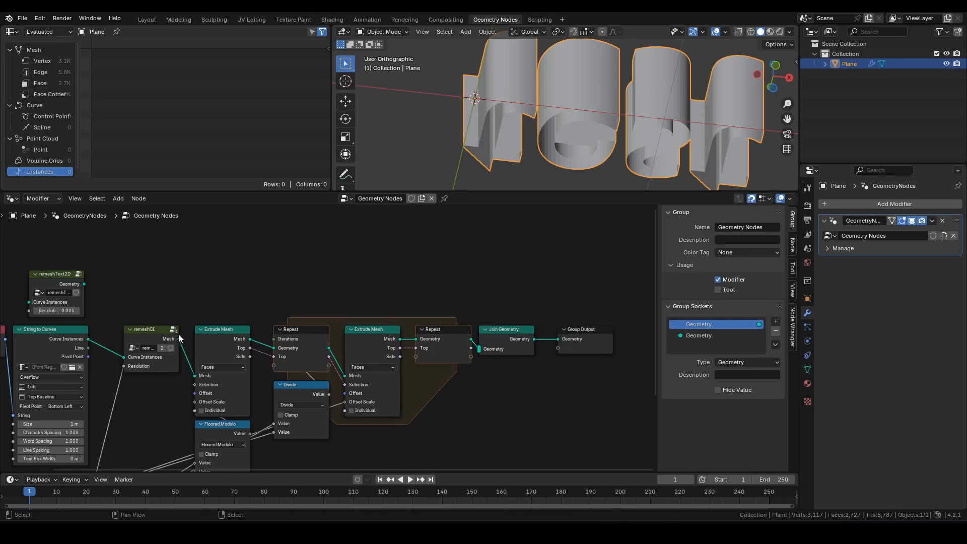
- Link remeshCI's Mesh into Join Geometry, routed above the nodes with two reroutes
{"action": "left_click_drag", "start_coordinate": [179, 338], "coordinate": [479, 348]}
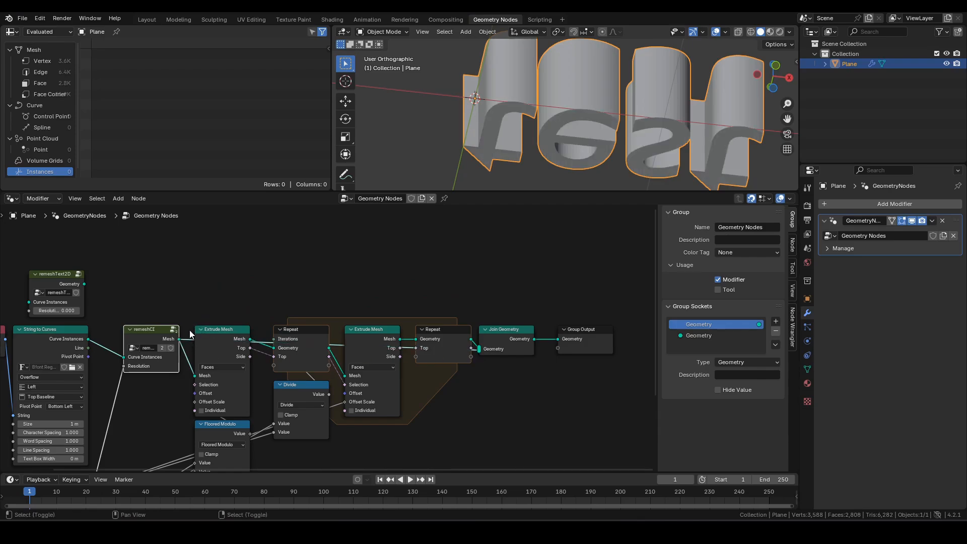
{"action": "right_click_drag", "start_coordinate": [190, 332], "coordinate": [190, 346], "text": "shift"}
{"action": "key", "text": "g"}
{"action": "left_click", "coordinate": [208, 280]}
{"action": "right_click_drag", "start_coordinate": [300, 280], "coordinate": [275, 317], "text": "shift"}
{"action": "key", "text": "g"}
{"action": "left_click", "coordinate": [488, 247]}
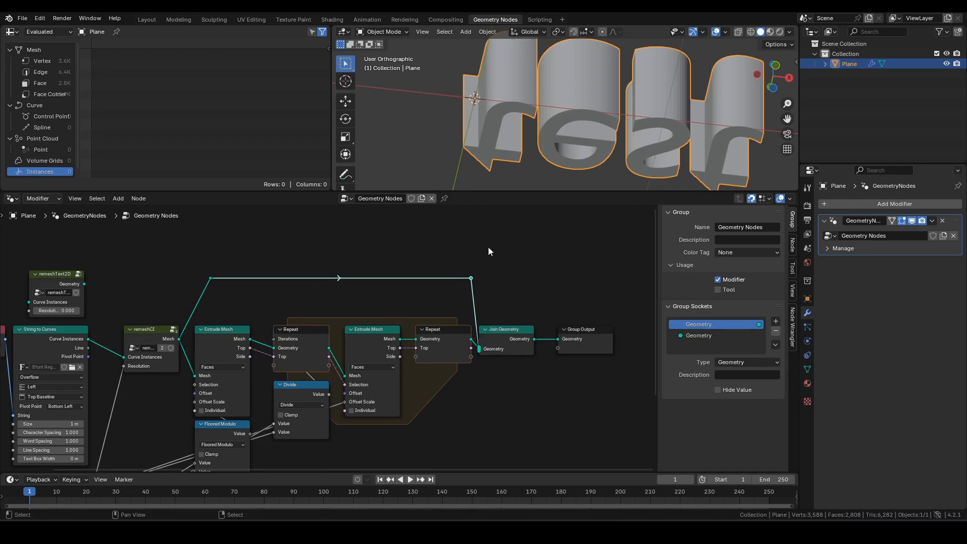
- Turn on the Face Orientation overlay and orbit to check the text's faces
{"action": "middle_click_drag", "start_coordinate": [552, 137], "coordinate": [497, 177]}
{"action": "middle_click_drag", "start_coordinate": [521, 124], "coordinate": [554, 103]}
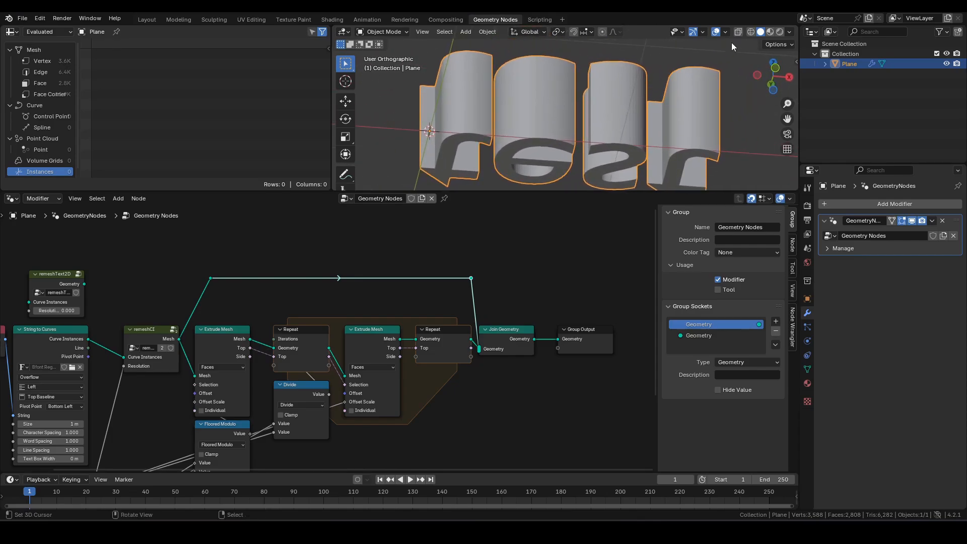
{"action": "left_click", "coordinate": [725, 32]}
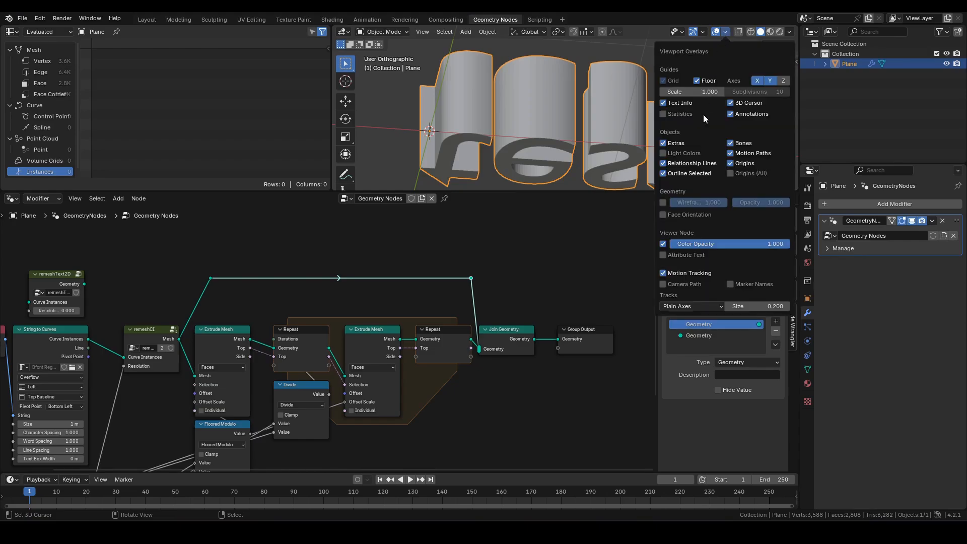
{"action": "left_click", "coordinate": [664, 216]}
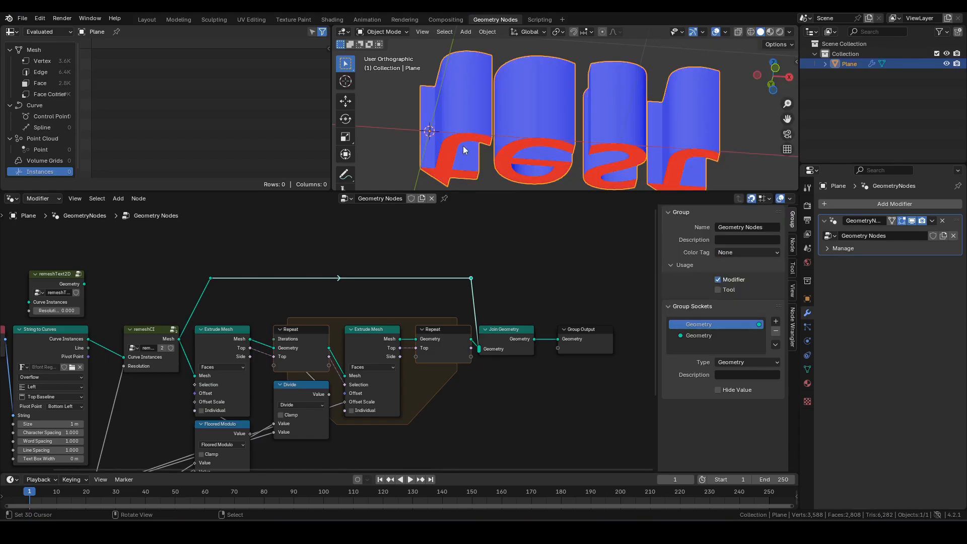
{"action": "middle_click_drag", "start_coordinate": [464, 150], "coordinate": [468, 129]}
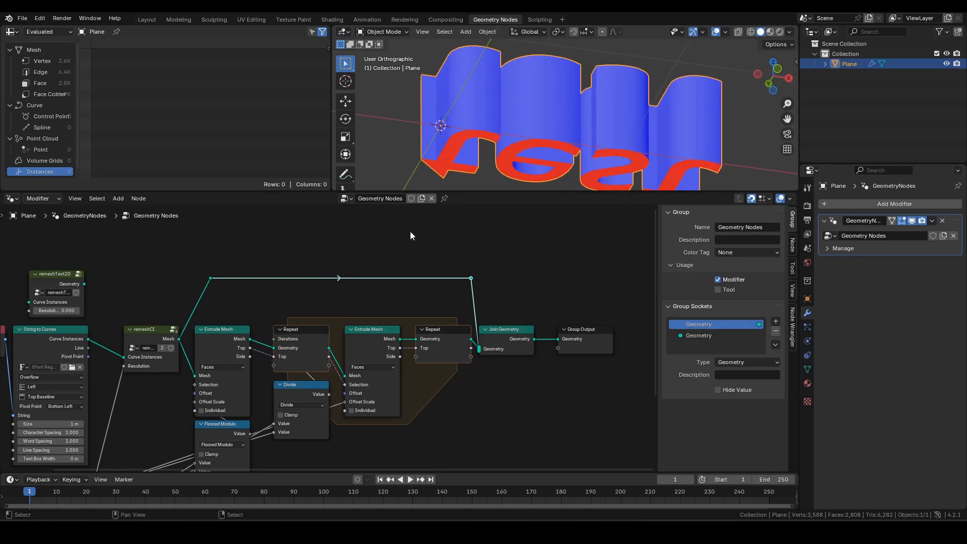
{"action": "key", "text": "F3"}
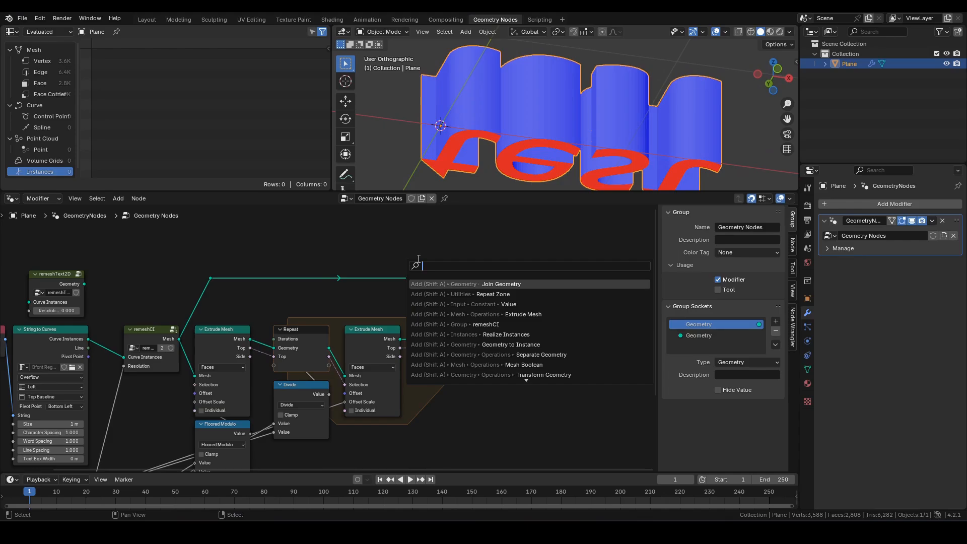
- Add a Flip Faces node on the original-mesh link into Join Geometry
{"action": "type", "text": "flip"}
{"action": "key", "text": "Return"}
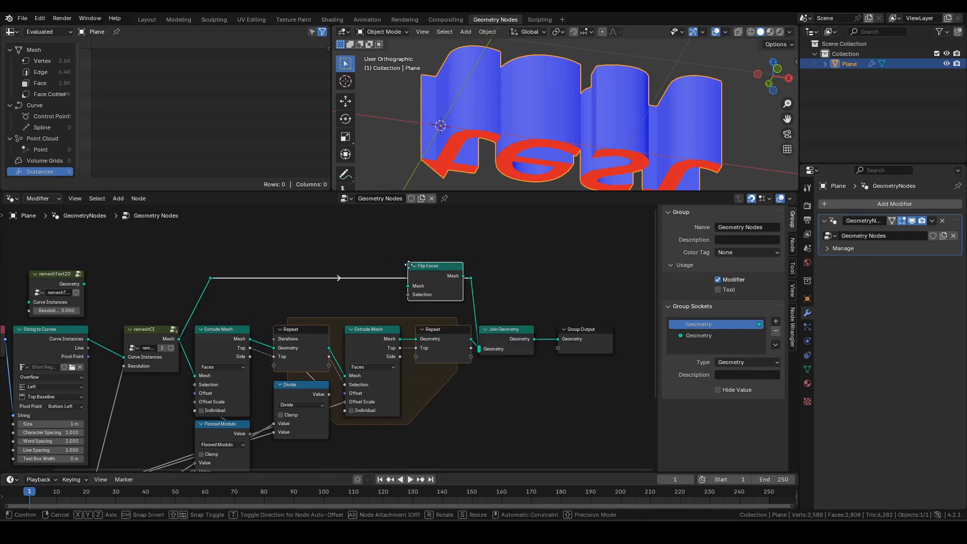
{"action": "left_click", "coordinate": [409, 266]}
{"action": "mouse_move", "coordinate": [430, 267]}
{"action": "left_mouse_down"}
{"action": "mouse_move", "coordinate": [430, 284]}
{"action": "mouse_move", "coordinate": [432, 276]}
{"action": "left_mouse_up"}
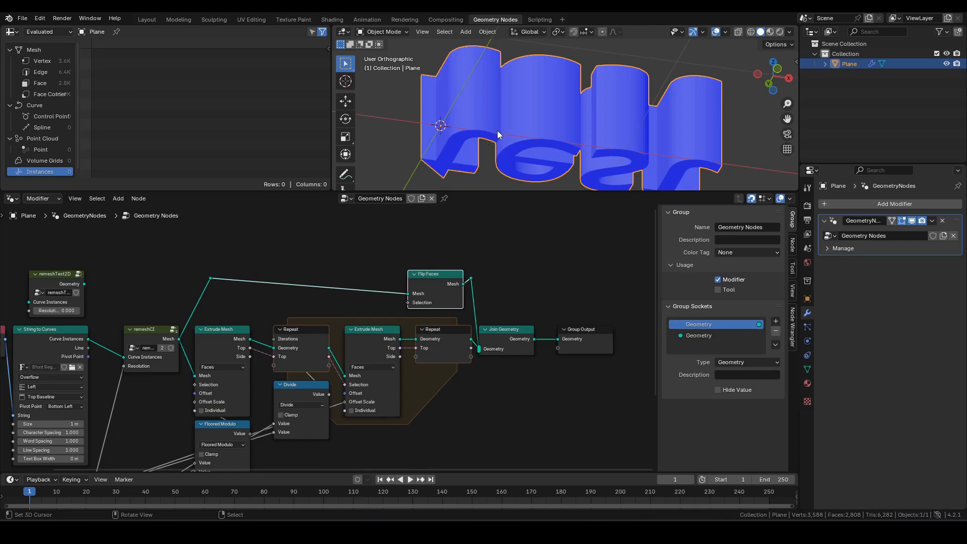
{"action": "mouse_move", "coordinate": [499, 116]}
{"action": "middle_mouse_down"}
{"action": "mouse_move", "coordinate": [513, 152]}
{"action": "mouse_move", "coordinate": [512, 127]}
{"action": "middle_mouse_up"}
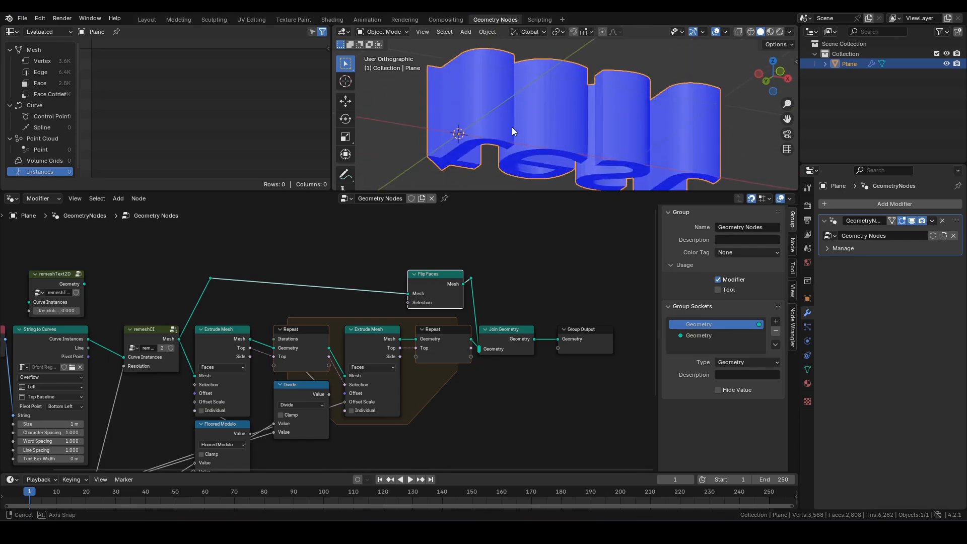
- Lower the reroute points and check the text's underside now shows blue
{"action": "left_click_drag", "start_coordinate": [211, 278], "coordinate": [211, 294]}
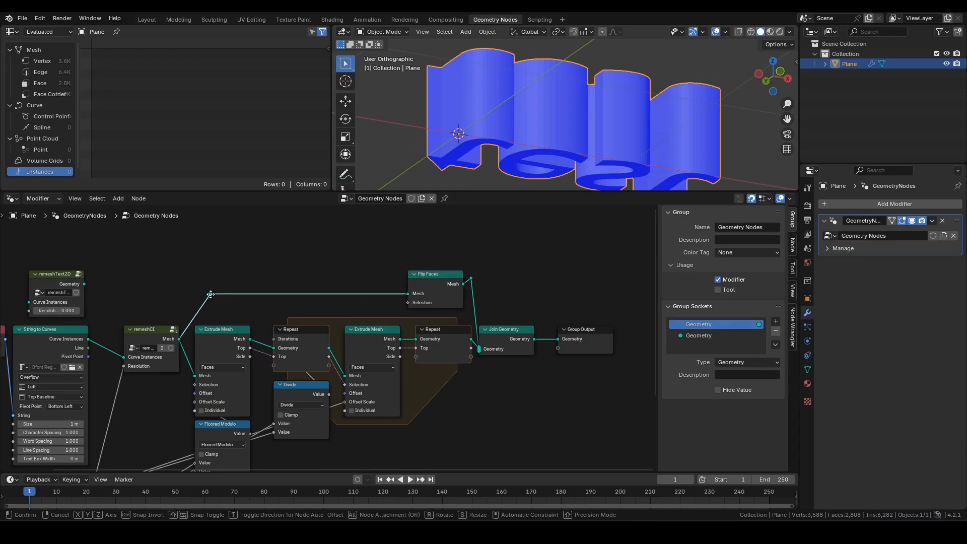
{"action": "left_click", "coordinate": [211, 295]}
{"action": "left_click_drag", "start_coordinate": [471, 279], "coordinate": [472, 286]}
{"action": "middle_click_drag", "start_coordinate": [597, 107], "coordinate": [540, 118]}
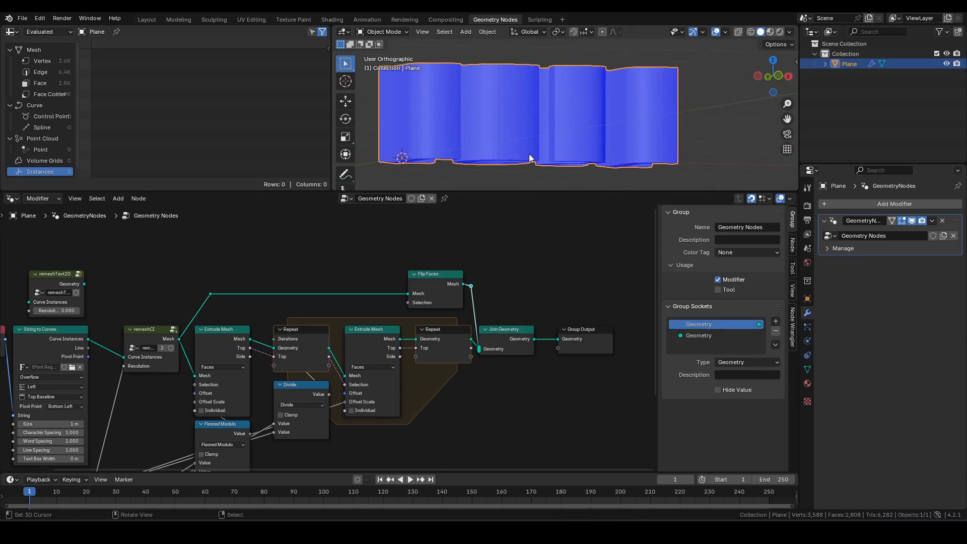
{"action": "middle_click_drag", "start_coordinate": [529, 154], "coordinate": [538, 115]}
{"action": "scroll", "coordinate": [445, 114], "scroll_direction": "up", "scroll_amount": 3}
{"action": "middle_click_drag", "start_coordinate": [425, 113], "coordinate": [474, 82], "text": "shift"}
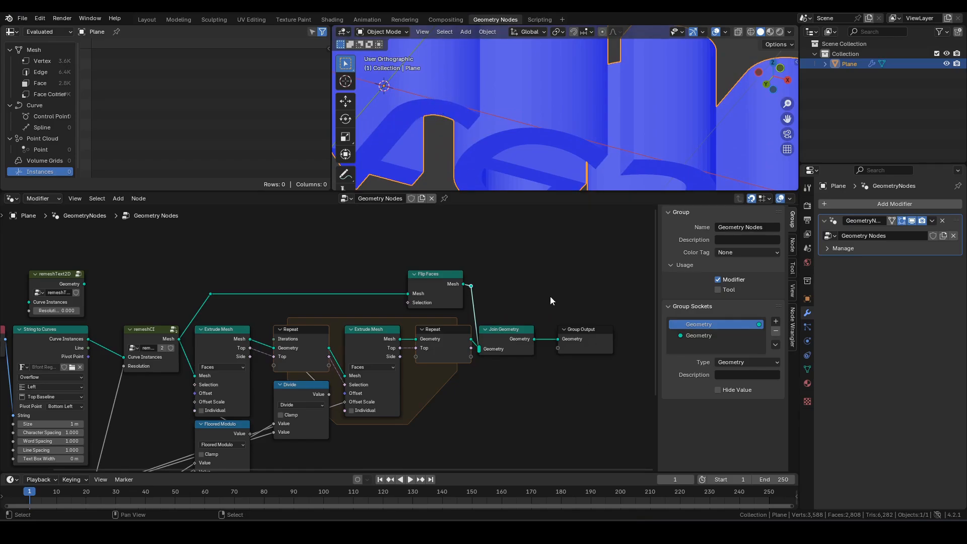
- Tidy the output end, moving Group Output further right
{"action": "middle_click_drag", "start_coordinate": [551, 296], "coordinate": [507, 302]}
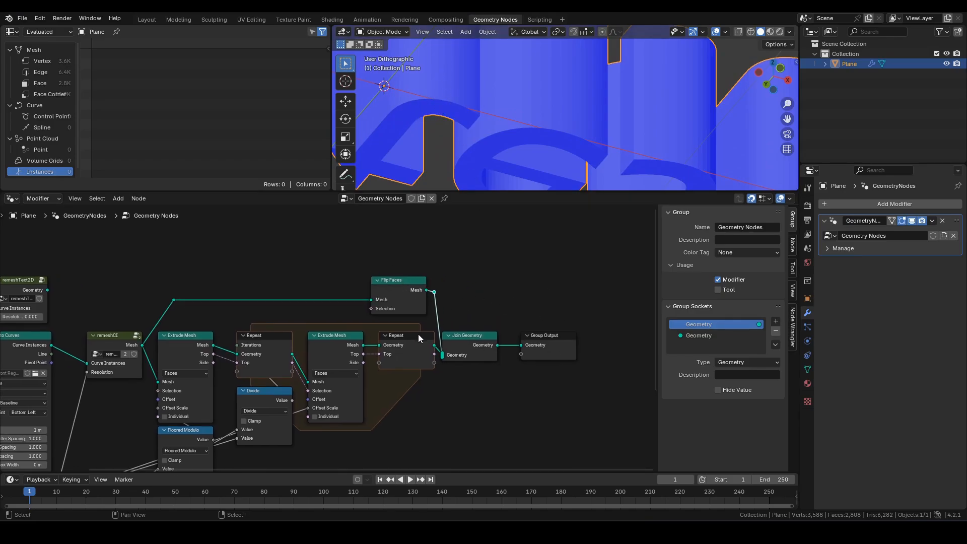
{"action": "left_click_drag", "start_coordinate": [418, 334], "coordinate": [411, 341]}
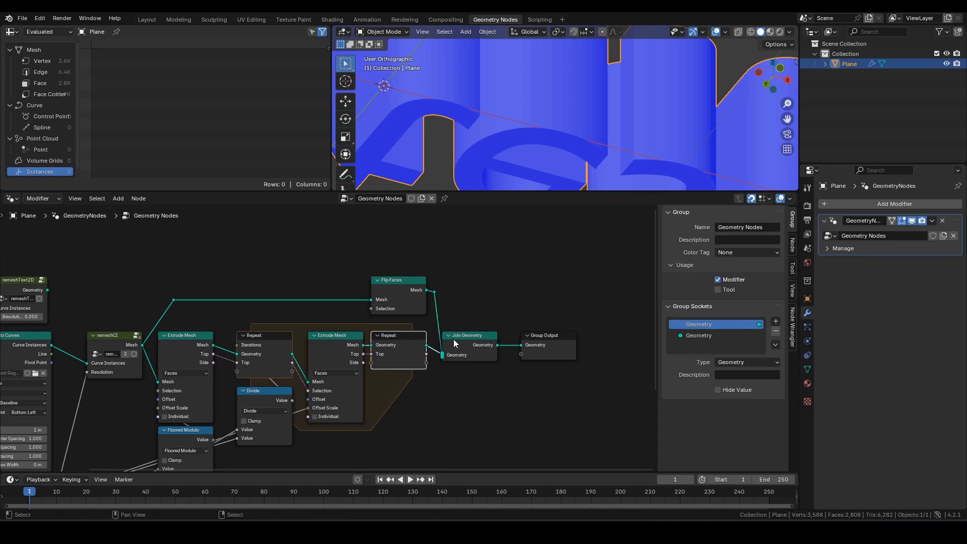
{"action": "left_click", "coordinate": [547, 328]}
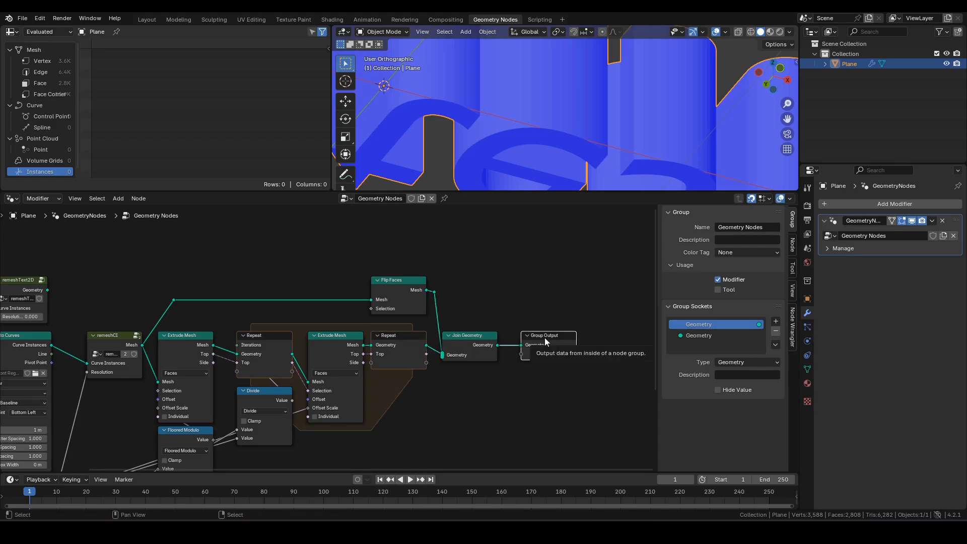
{"action": "left_click_drag", "start_coordinate": [546, 338], "coordinate": [625, 338]}
{"action": "key", "text": "F3"}
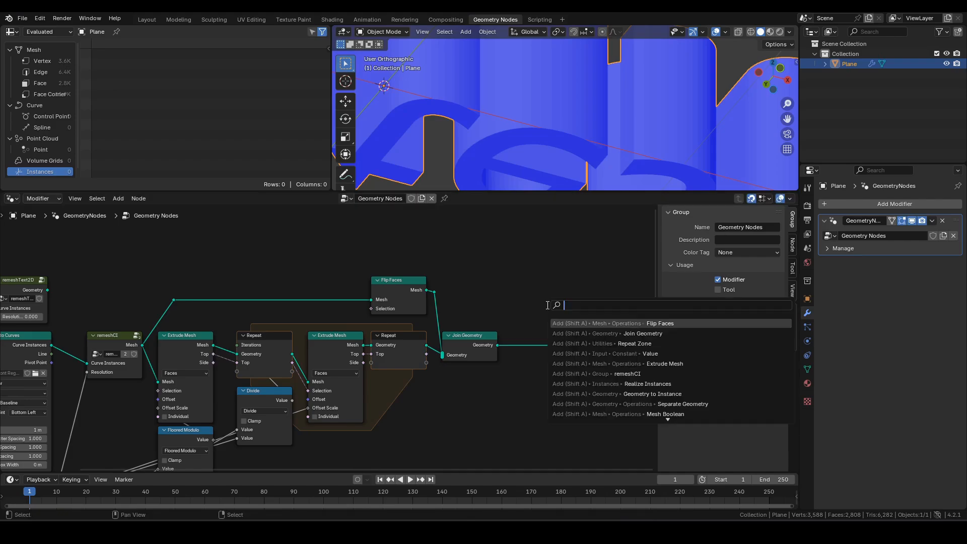
- Insert a Merge by Distance node between Join Geometry and Group Output
{"action": "type", "text": "merge"}
{"action": "key", "text": "Return"}
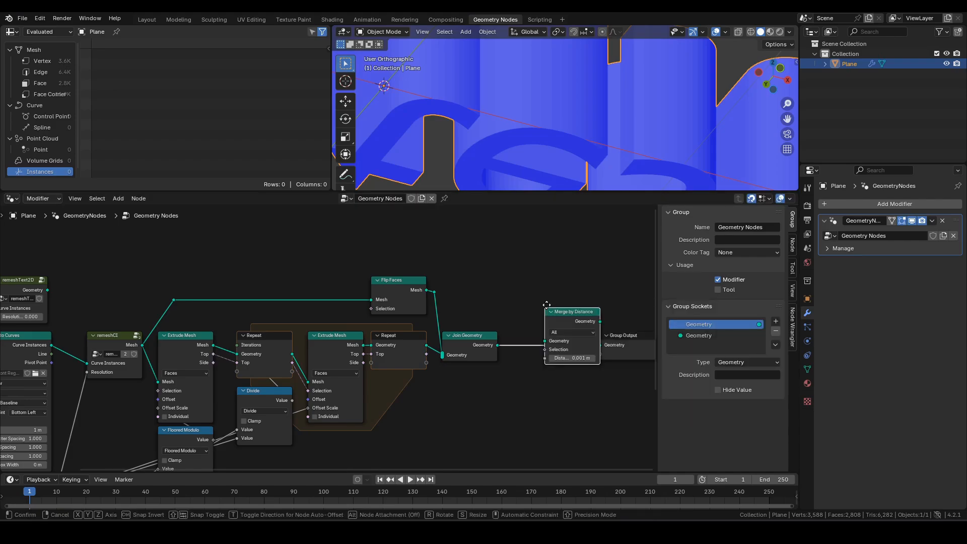
{"action": "left_click", "coordinate": [507, 328]}
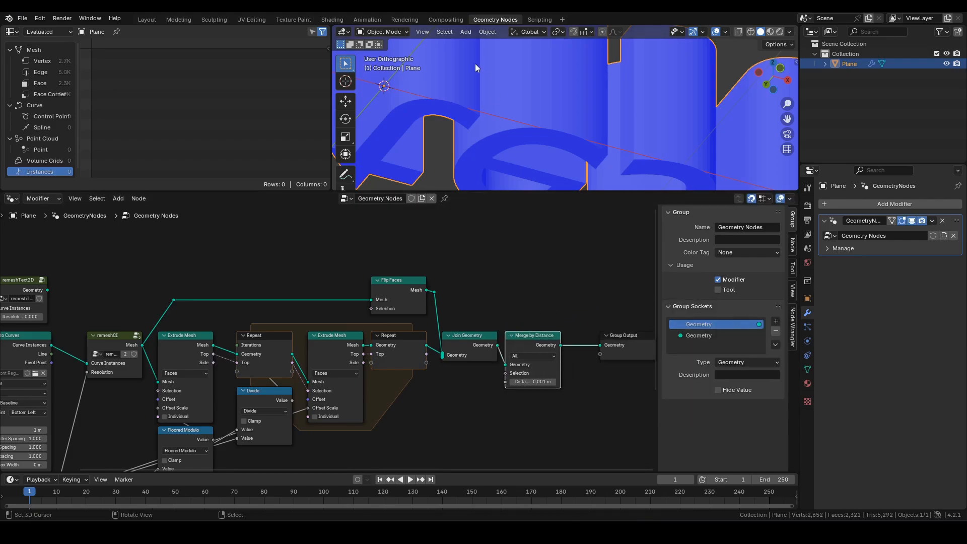
- Pack the nodes from remeshCI through Merge by Distance into a new node group with Ctrl+G
{"action": "middle_click_drag", "start_coordinate": [373, 252], "coordinate": [457, 263]}
{"action": "left_click_drag", "start_coordinate": [228, 290], "coordinate": [271, 310]}
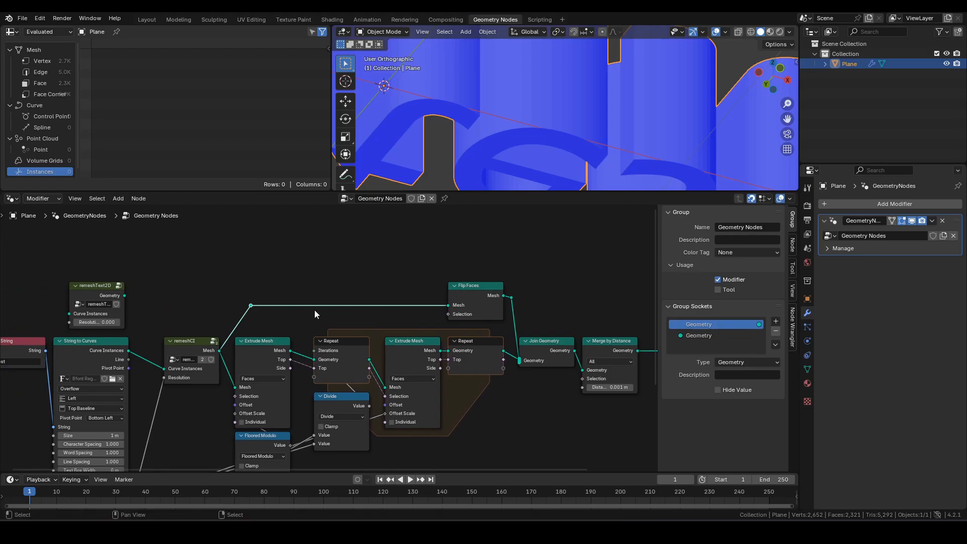
{"action": "scroll", "coordinate": [370, 309], "scroll_direction": "down", "scroll_amount": 2}
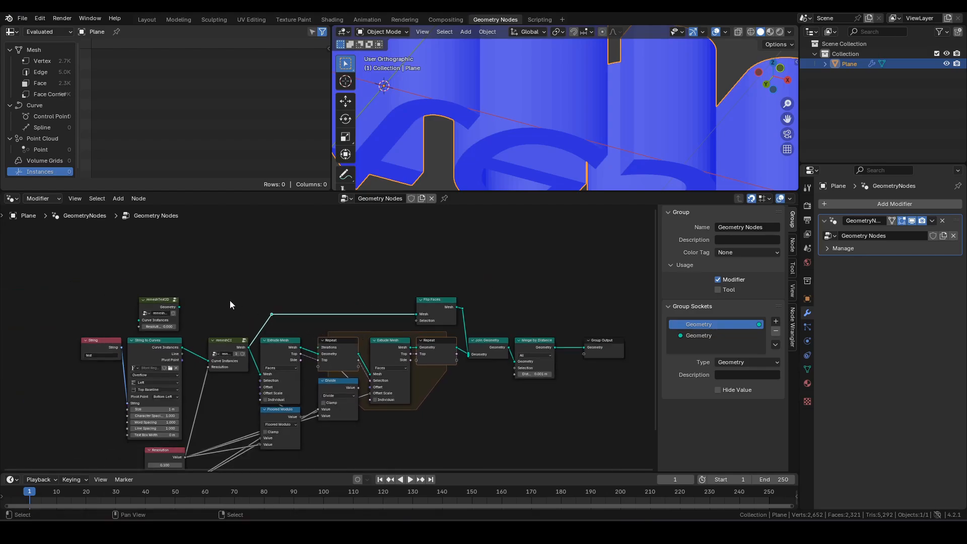
{"action": "scroll", "coordinate": [278, 359], "scroll_direction": "up", "scroll_amount": 1}
{"action": "middle_click_drag", "start_coordinate": [278, 361], "coordinate": [292, 314]}
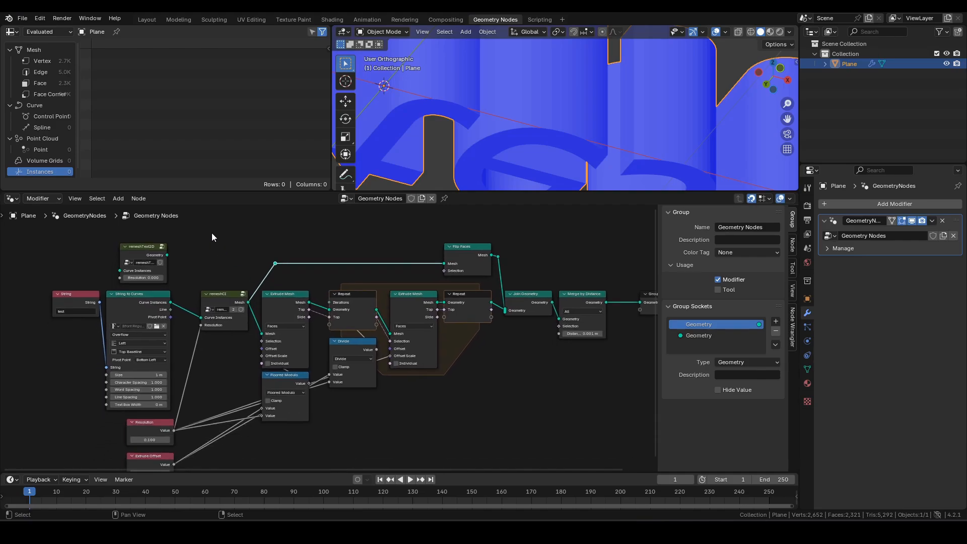
{"action": "scroll", "coordinate": [212, 248], "scroll_direction": "up", "scroll_amount": 1}
{"action": "left_click_drag", "start_coordinate": [197, 233], "coordinate": [644, 429]}
{"action": "middle_click_drag", "start_coordinate": [604, 419], "coordinate": [540, 419]}
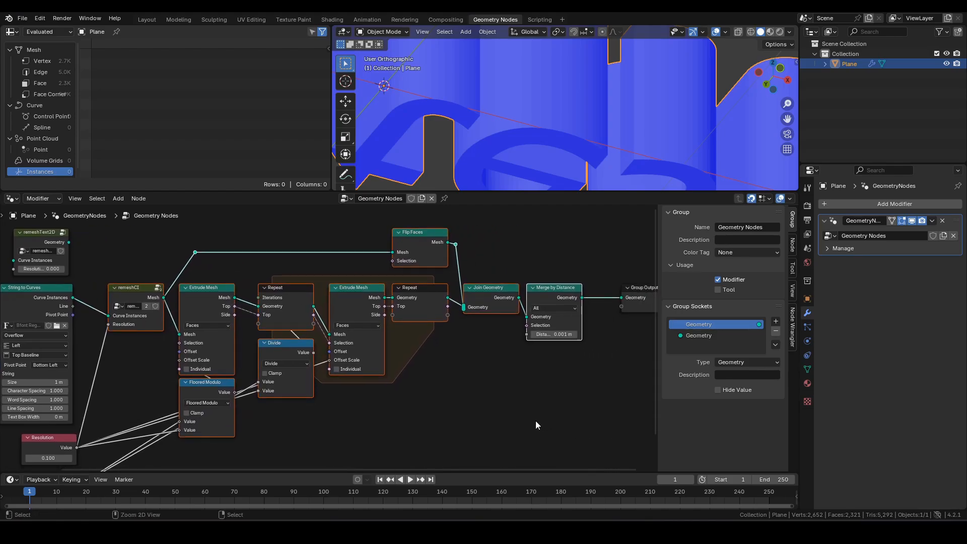
{"action": "key", "text": "ctrl+g"}
- Inside the new group, rename the Value input socket to 'Extrude Offset'
{"action": "middle_click_drag", "start_coordinate": [385, 411], "coordinate": [417, 364]}
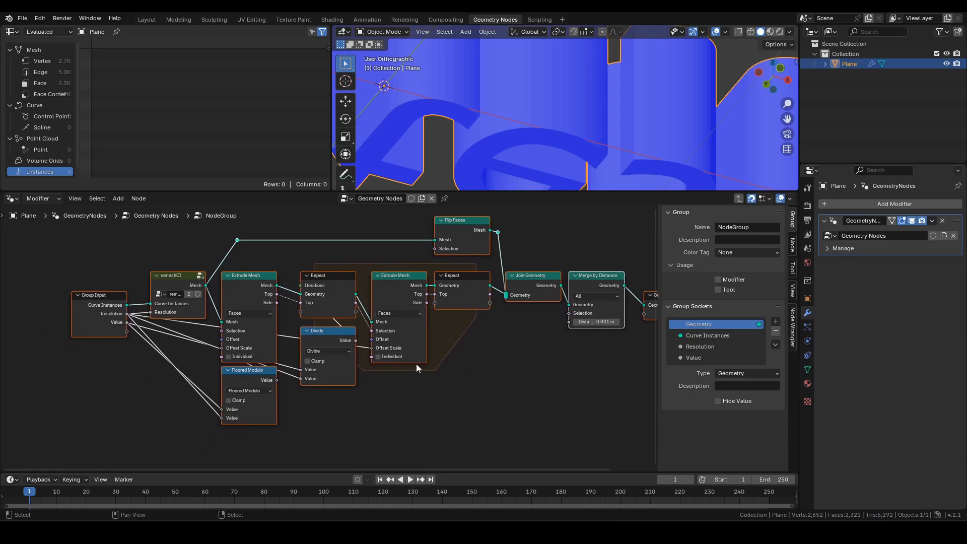
{"action": "left_click", "coordinate": [78, 306]}
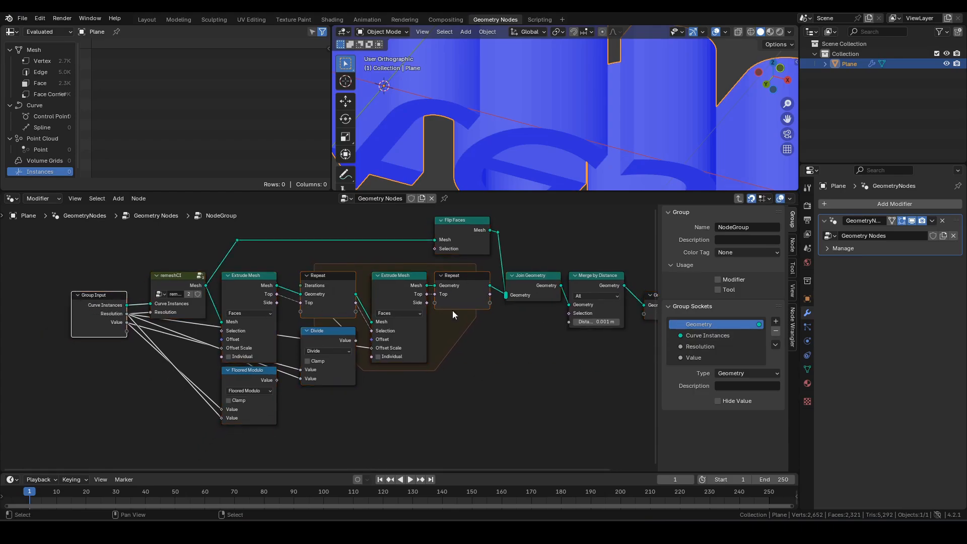
{"action": "left_click", "coordinate": [537, 350]}
{"action": "key", "text": "a"}
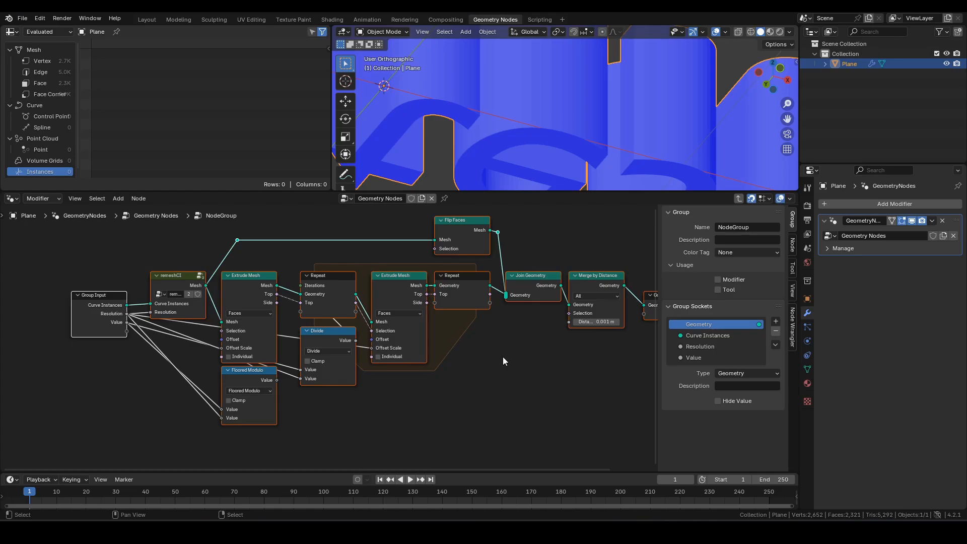
{"action": "middle_click_drag", "start_coordinate": [503, 361], "coordinate": [471, 376]}
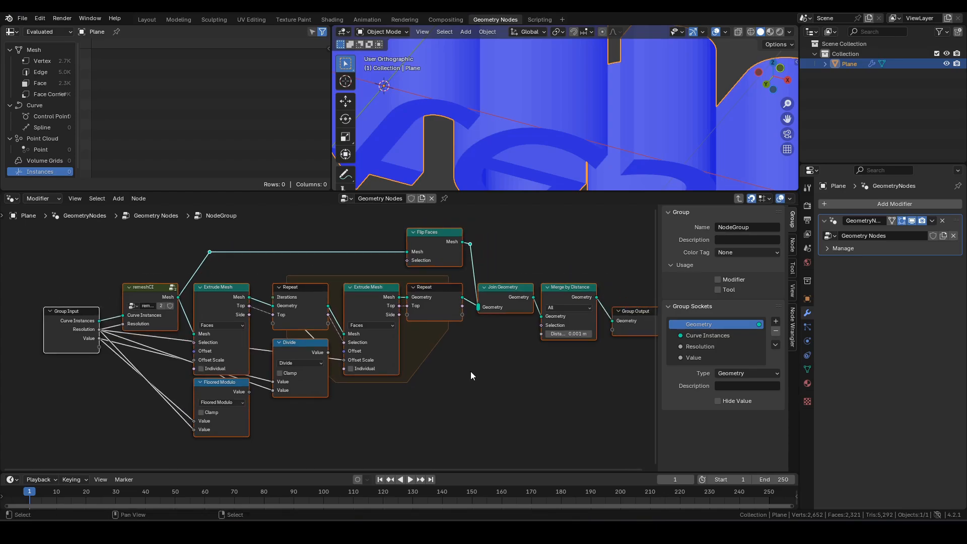
{"action": "double_click", "coordinate": [698, 358]}
{"action": "type", "text": "Extrude "}
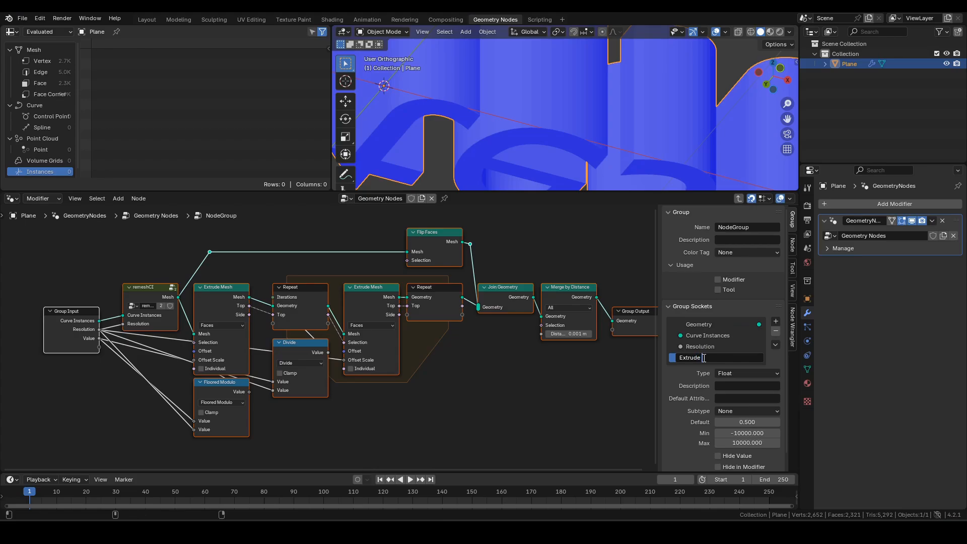
{"action": "type", "text": "Offset"}
- Confirm the Extrude Offset name, check the Resolution input settings, and raise Group Input slightly
{"action": "key", "text": "Return"}
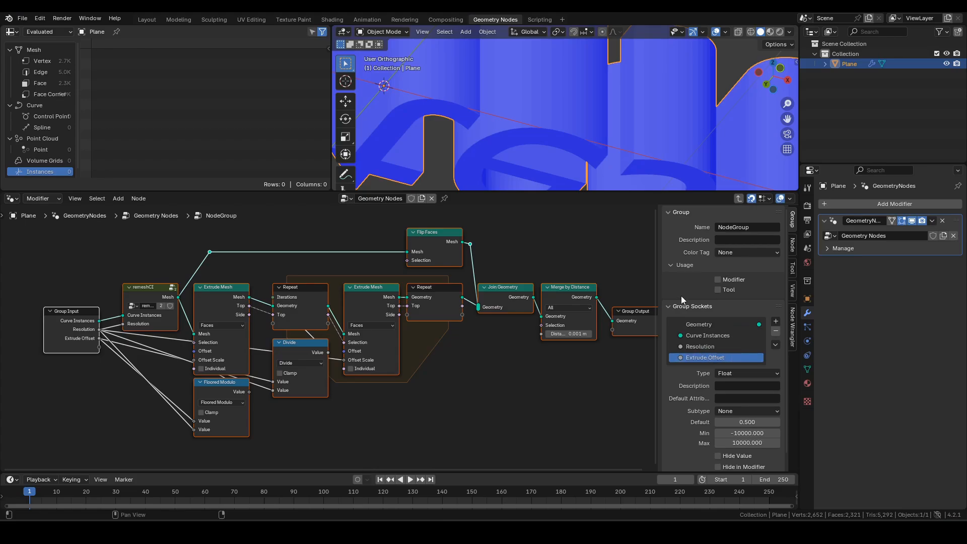
{"action": "left_click", "coordinate": [721, 347]}
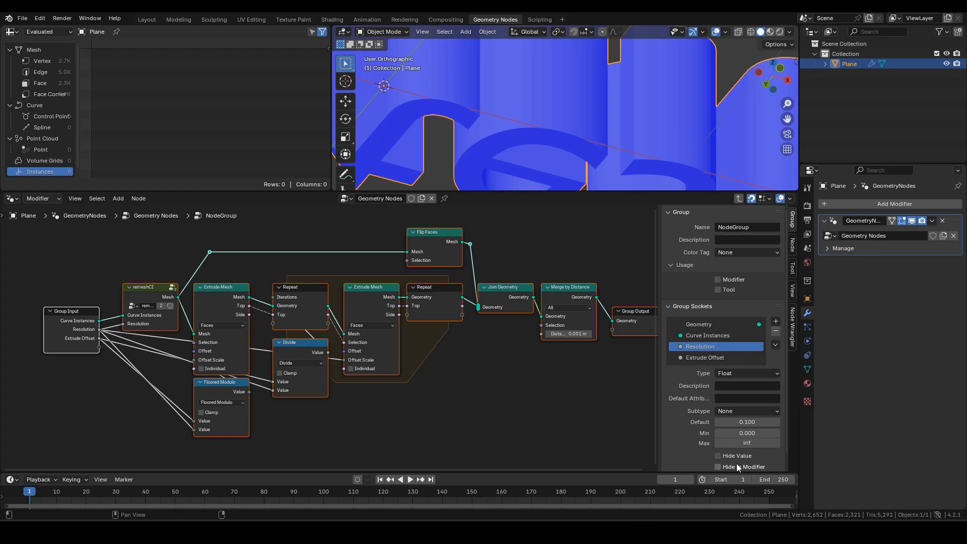
{"action": "left_click", "coordinate": [706, 358]}
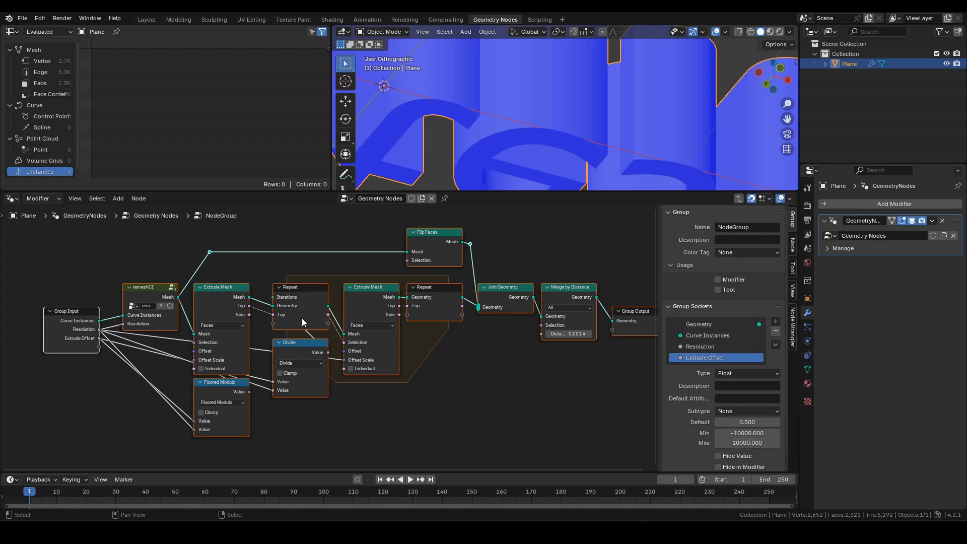
{"action": "left_click_drag", "start_coordinate": [80, 319], "coordinate": [87, 296]}
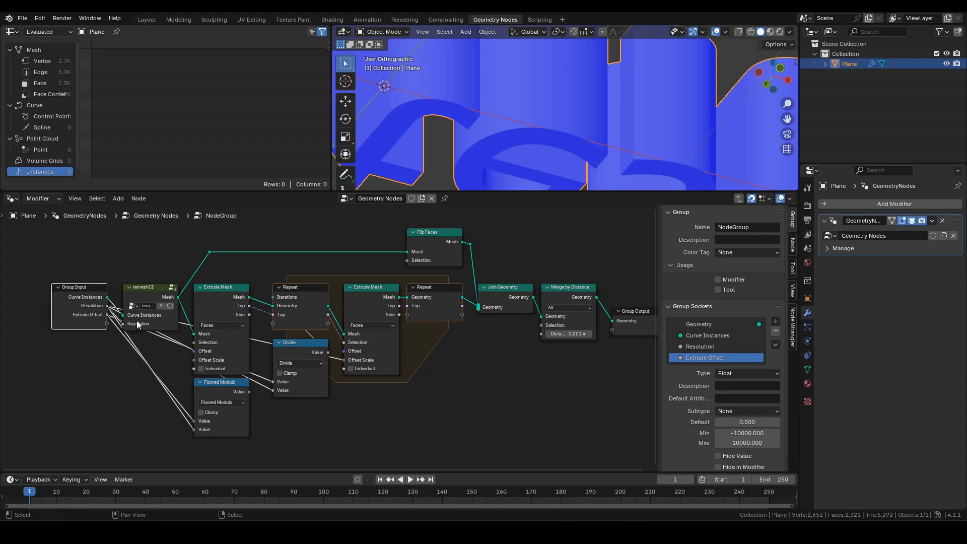
- Add a Group Input copy feeding Extrude Offset and Resolution into Floored Modulo's Value inputs
{"action": "key", "text": "shift+d"}
{"action": "left_click", "coordinate": [137, 424]}
{"action": "scroll", "coordinate": [151, 398], "scroll_direction": "up", "scroll_amount": 2}
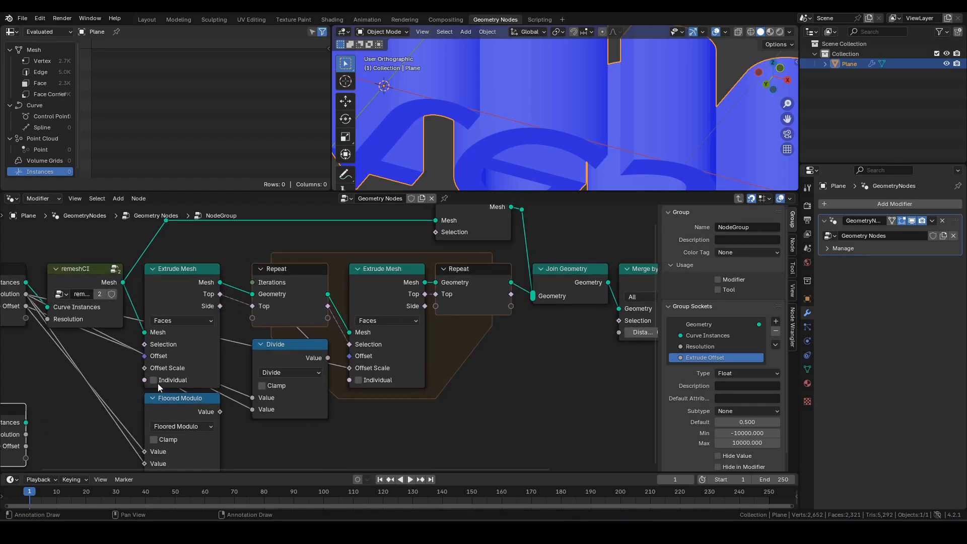
{"action": "middle_click_drag", "start_coordinate": [158, 383], "coordinate": [387, 273]}
{"action": "middle_click_drag", "start_coordinate": [289, 322], "coordinate": [247, 339]}
{"action": "left_click_drag", "start_coordinate": [221, 363], "coordinate": [340, 369]}
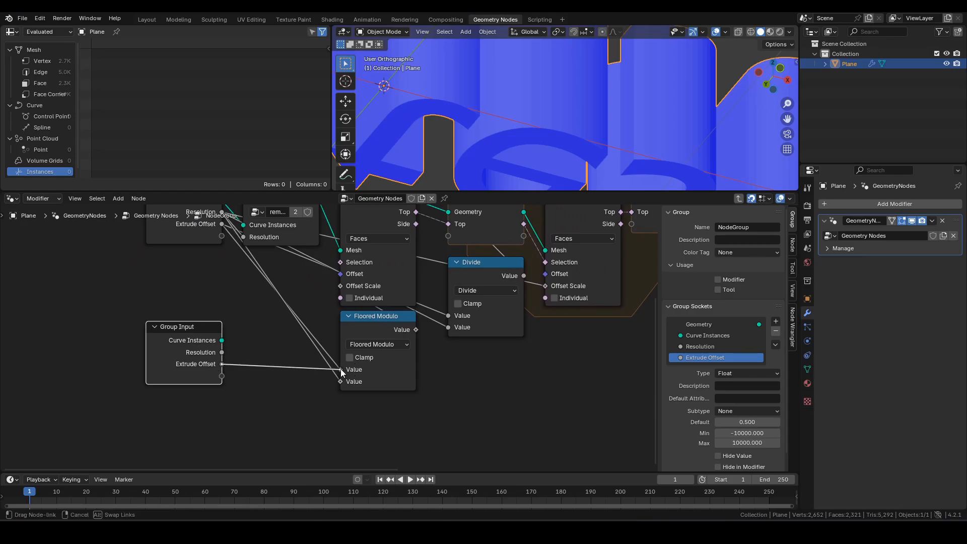
{"action": "left_click_drag", "start_coordinate": [222, 352], "coordinate": [343, 382]}
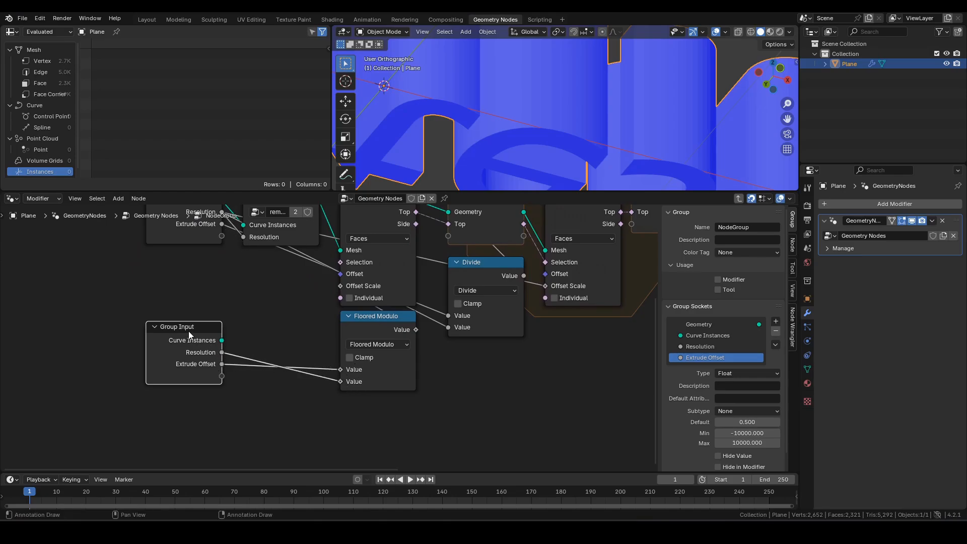
- Add another Group Input copy feeding Extrude Offset and Resolution into Divide's Value inputs
{"action": "key", "text": "shift+d"}
{"action": "left_click", "coordinate": [310, 410]}
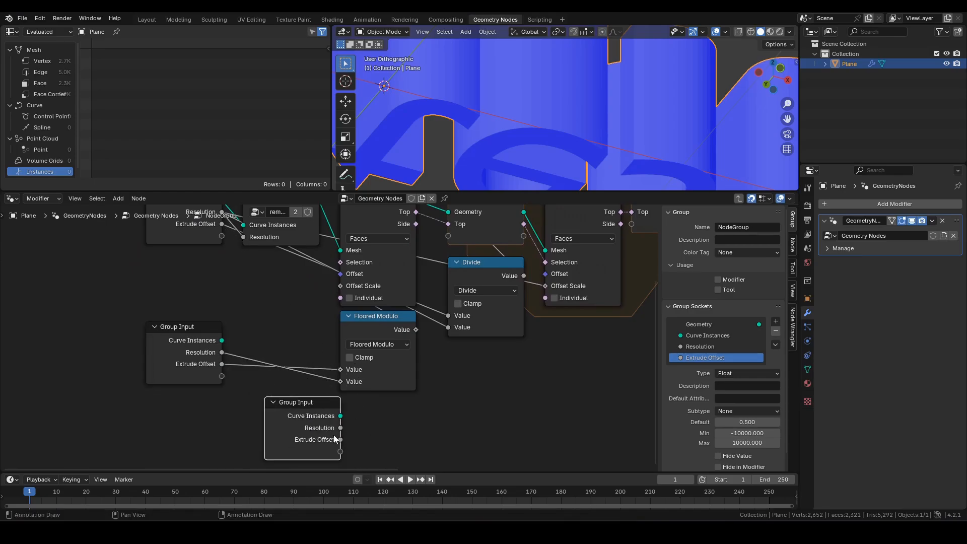
{"action": "left_click_drag", "start_coordinate": [341, 439], "coordinate": [448, 316]}
{"action": "left_click_drag", "start_coordinate": [341, 428], "coordinate": [448, 327]}
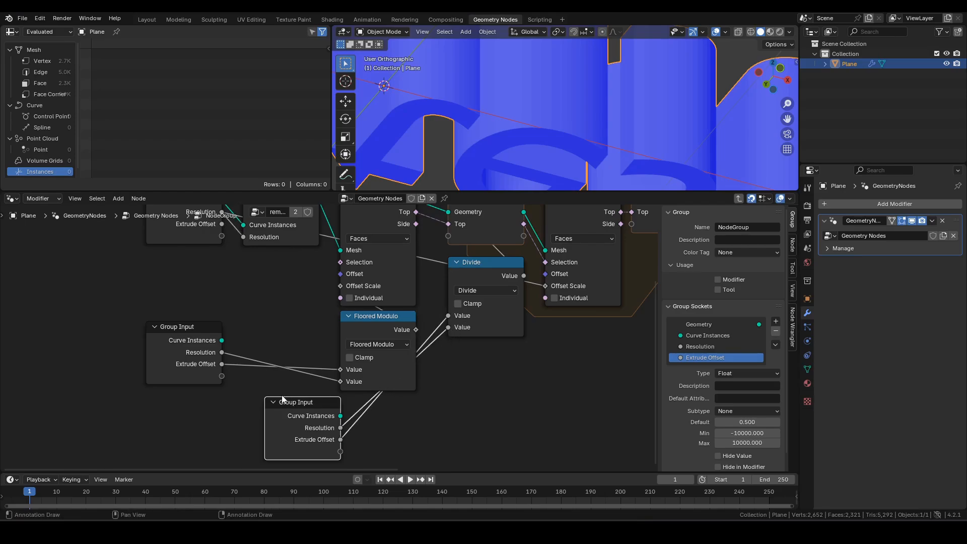
- Check the Floored Modulo and Divide links and rearrange the Group Input nodes
{"action": "left_click", "coordinate": [376, 323]}
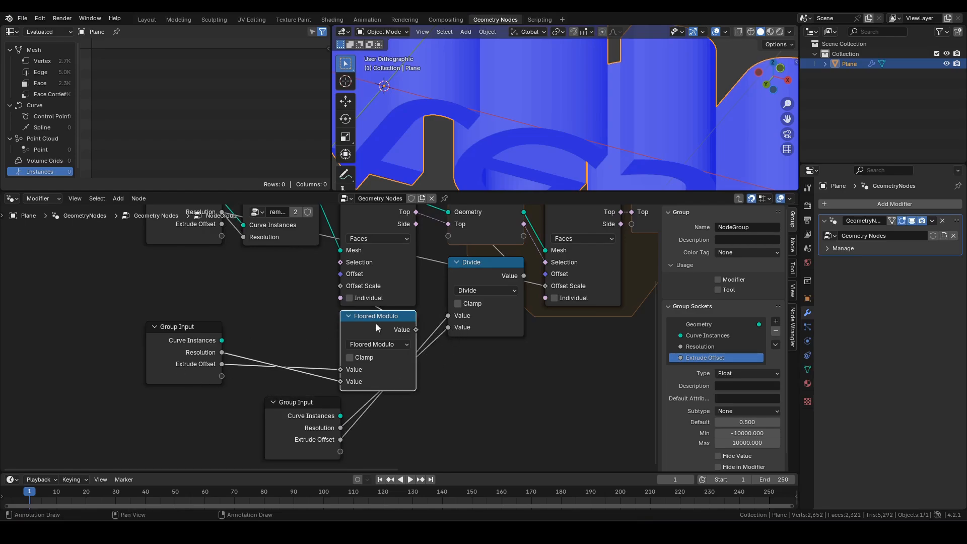
{"action": "left_click", "coordinate": [490, 268]}
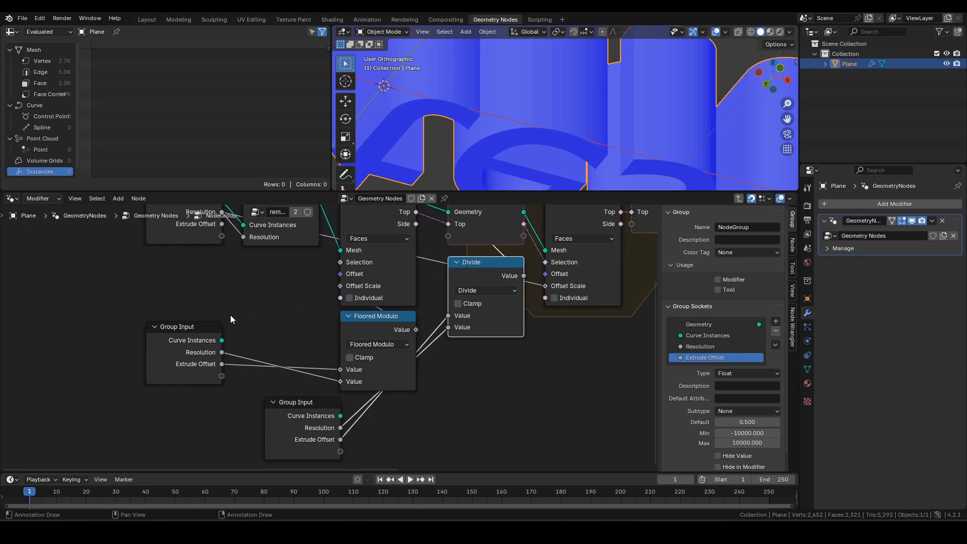
{"action": "left_click", "coordinate": [189, 367]}
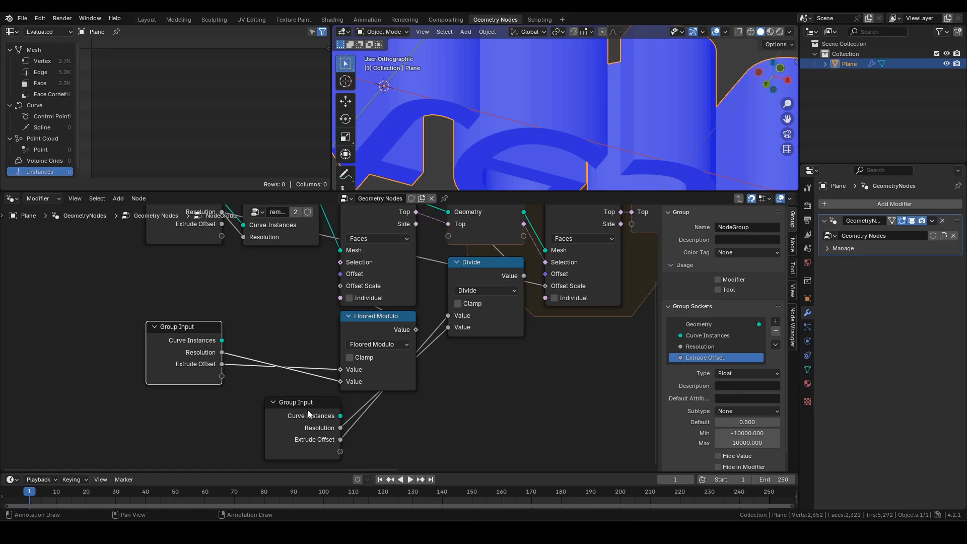
{"action": "left_click_drag", "start_coordinate": [309, 413], "coordinate": [492, 359]}
{"action": "left_click_drag", "start_coordinate": [187, 346], "coordinate": [375, 412]}
{"action": "middle_click_drag", "start_coordinate": [575, 285], "coordinate": [434, 328]}
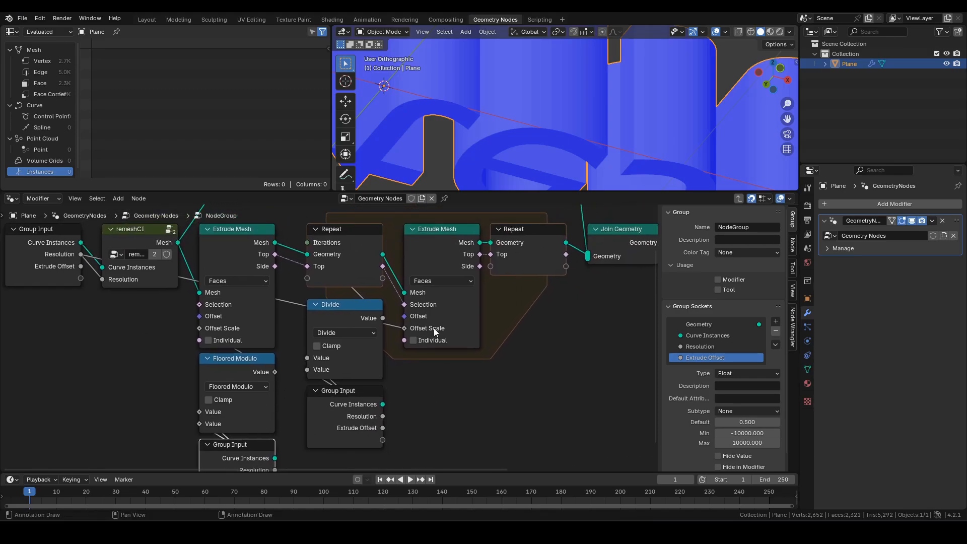
- Link Resolution from a new Group Input copy to the second Extrude Mesh's Offset Scale
{"action": "left_click", "coordinate": [358, 396]}
{"action": "key", "text": "shift+d"}
{"action": "left_click", "coordinate": [456, 366]}
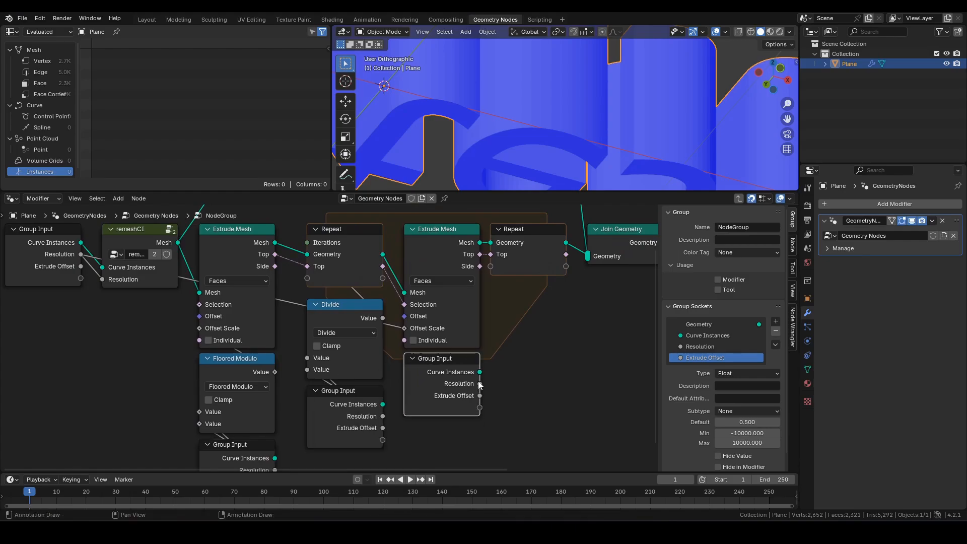
{"action": "left_click_drag", "start_coordinate": [480, 384], "coordinate": [401, 327]}
{"action": "scroll", "coordinate": [415, 319], "scroll_direction": "down", "scroll_amount": 3}
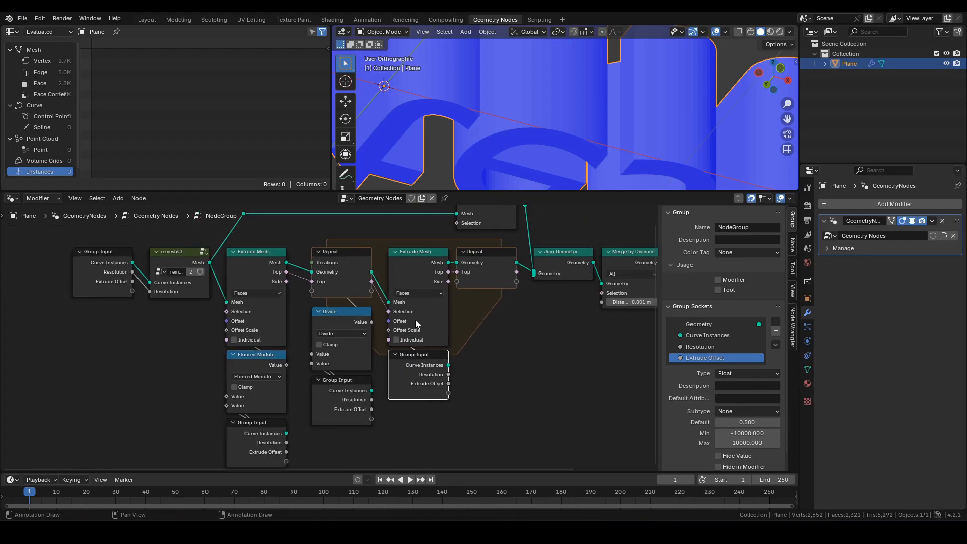
{"action": "middle_click_drag", "start_coordinate": [382, 301], "coordinate": [392, 315]}
{"action": "scroll", "coordinate": [391, 316], "scroll_direction": "down", "scroll_amount": 2}
- Hide unused sockets on all four Group Inputs, align Group Output, and exit the group
{"action": "left_click", "coordinate": [156, 302]}
{"action": "left_click", "coordinate": [274, 445], "text": "shift"}
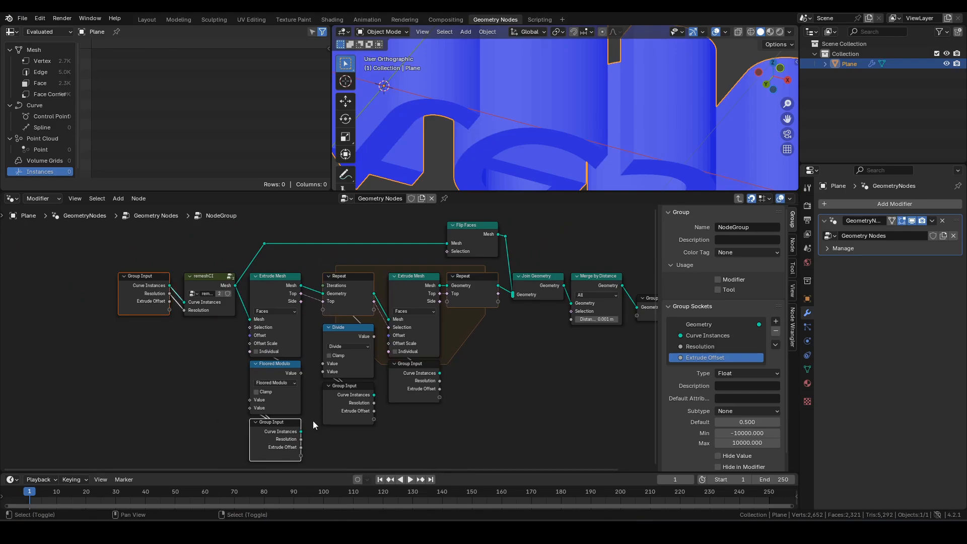
{"action": "left_click", "coordinate": [349, 406], "text": "shift"}
{"action": "left_click", "coordinate": [412, 378], "text": "shift"}
{"action": "key", "text": "ctrl+h"}
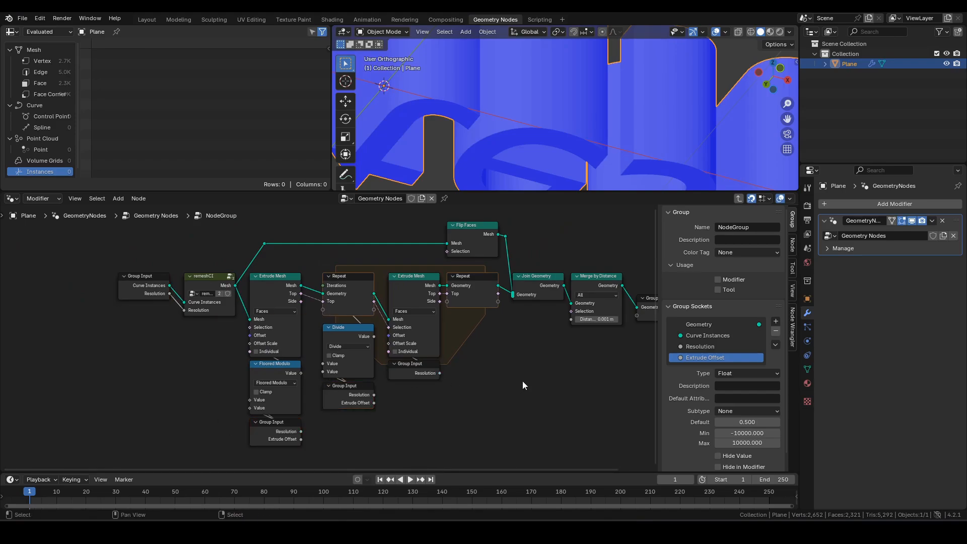
{"action": "key", "text": "Home"}
{"action": "left_click_drag", "start_coordinate": [566, 319], "coordinate": [558, 297]}
{"action": "key", "text": "Tab"}
{"action": "scroll", "coordinate": [388, 315], "scroll_direction": "up", "scroll_amount": 2}
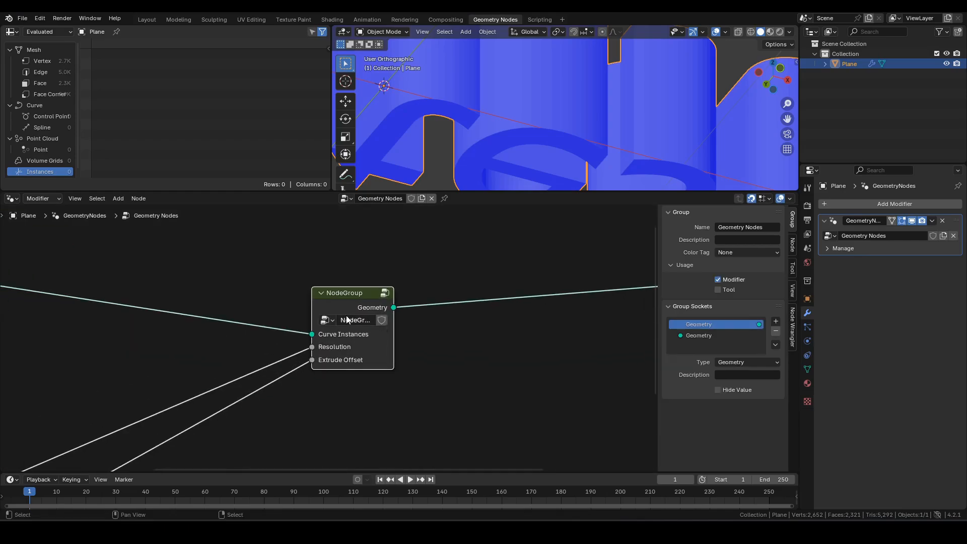
- Rename the node group to remeshCI3D, correcting the final letter to uppercase D
{"action": "double_click", "coordinate": [367, 318]}
{"action": "type", "text": "remeshCI3d"}
{"action": "key", "text": "Return"}
{"action": "double_click", "coordinate": [360, 323]}
{"action": "left_click_drag", "start_coordinate": [369, 322], "coordinate": [401, 322]}
{"action": "type", "text": "D"}
{"action": "key", "text": "Return"}
- Pan the node tree and orbit the viewport to inspect the extruded 'test' letters
{"action": "scroll", "coordinate": [276, 295], "scroll_direction": "down", "scroll_amount": 2}
{"action": "middle_click_drag", "start_coordinate": [276, 296], "coordinate": [337, 294]}
{"action": "middle_click_drag", "start_coordinate": [442, 283], "coordinate": [420, 351]}
{"action": "scroll", "coordinate": [471, 123], "scroll_direction": "down", "scroll_amount": 5}
{"action": "middle_click_drag", "start_coordinate": [507, 101], "coordinate": [482, 188]}
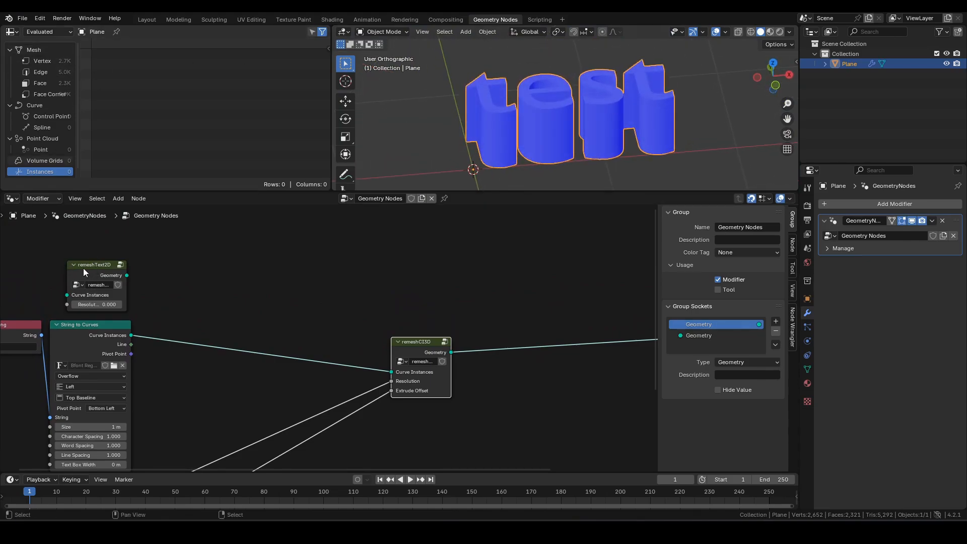
{"action": "scroll", "coordinate": [82, 271], "scroll_direction": "up", "scroll_amount": 2}
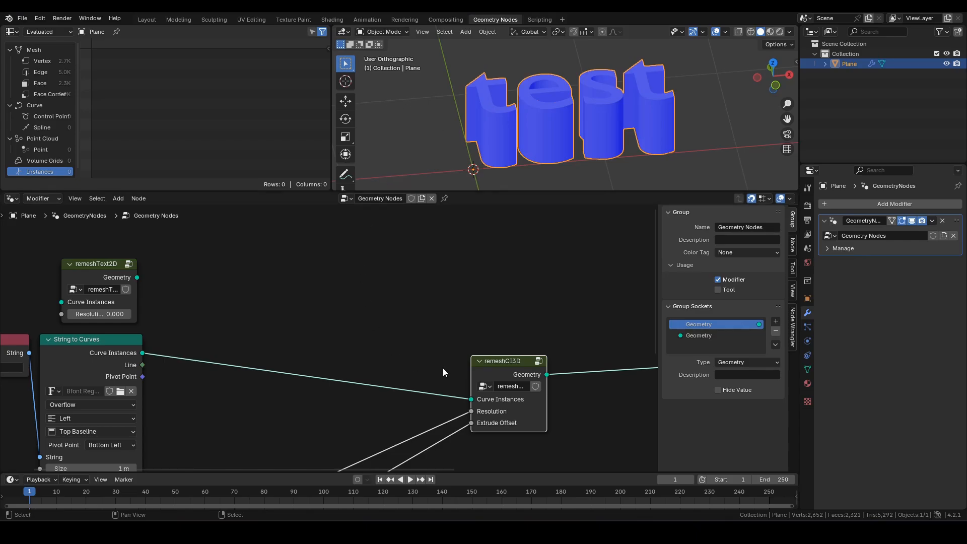
- Duplicate the remeshText2D node, make the copy single-user, and rename it remeshText3D
{"action": "left_click", "coordinate": [235, 315]}
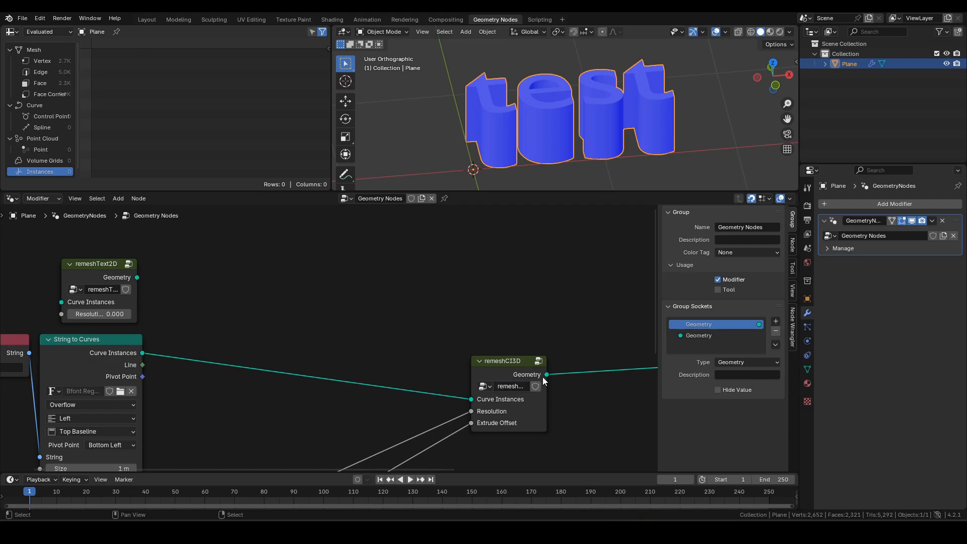
{"action": "left_click", "coordinate": [108, 271]}
{"action": "key", "text": "shift+d"}
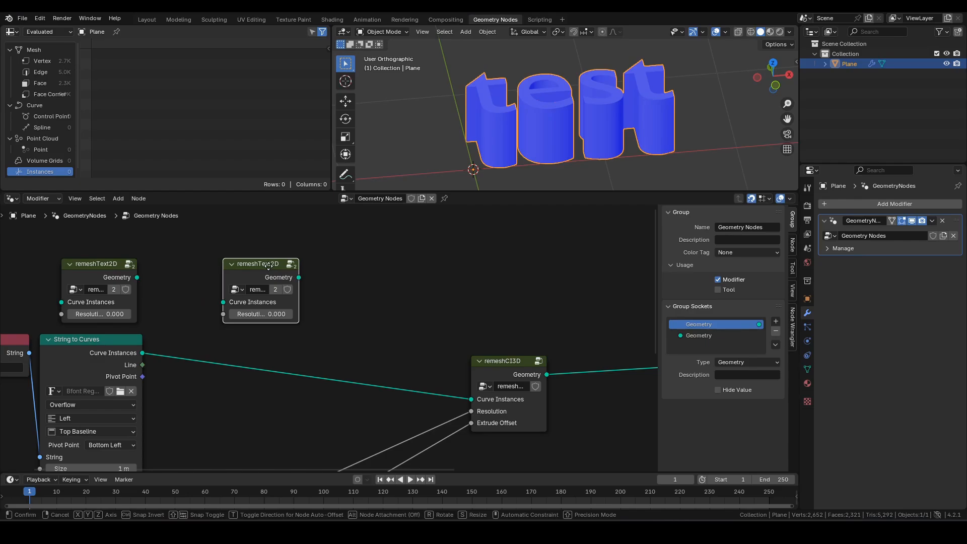
{"action": "left_click", "coordinate": [271, 270]}
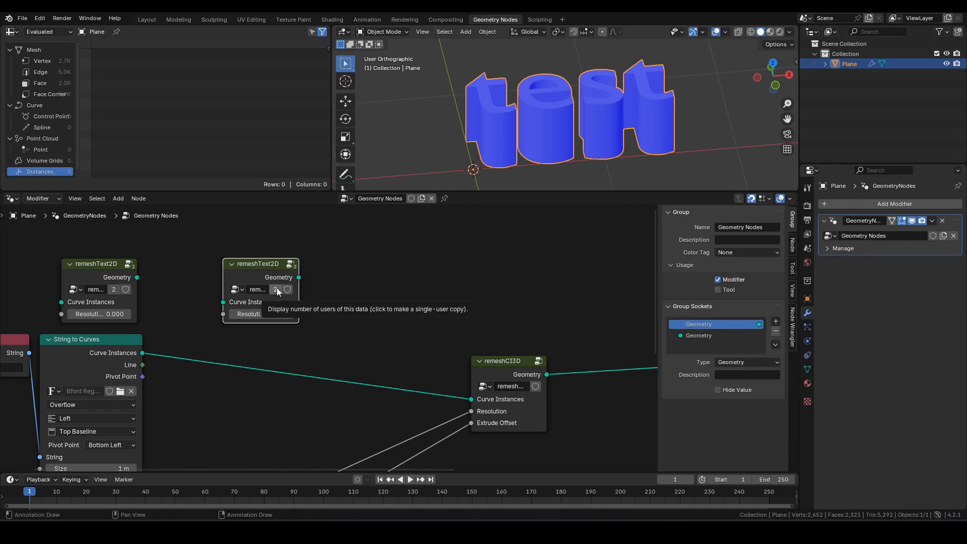
{"action": "left_click", "coordinate": [276, 289]}
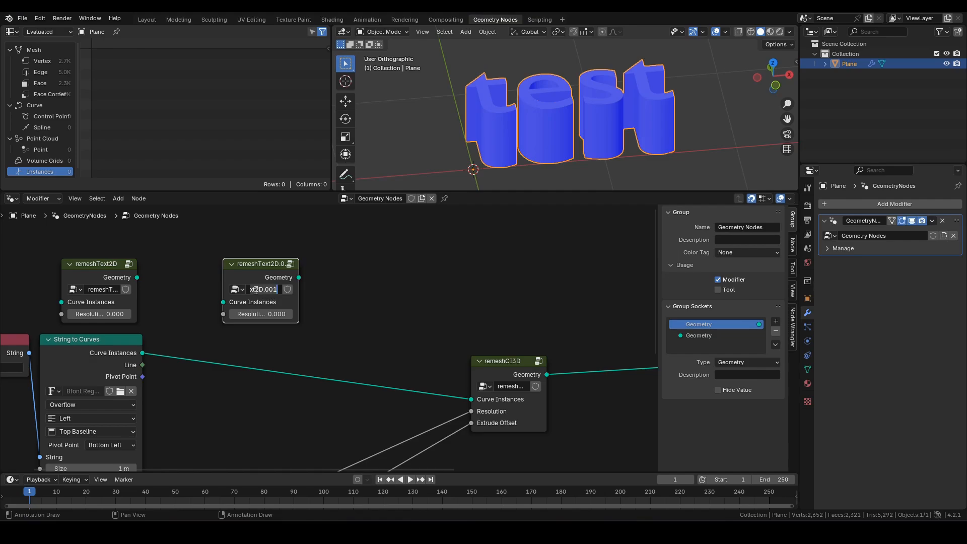
{"action": "left_click_drag", "start_coordinate": [257, 294], "coordinate": [328, 295]}
{"action": "type", "text": "3D"}
{"action": "key", "text": "Return"}
- Inside remeshText3D, swap the remeshCI node's group for remeshCI3D
{"action": "key", "text": "Tab"}
{"action": "middle_click_drag", "start_coordinate": [412, 308], "coordinate": [409, 281]}
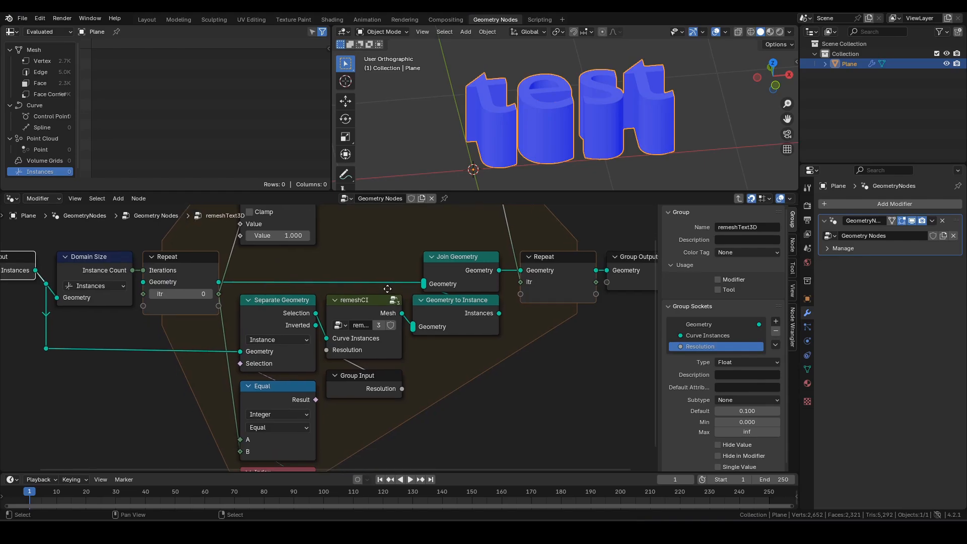
{"action": "left_click", "coordinate": [347, 300]}
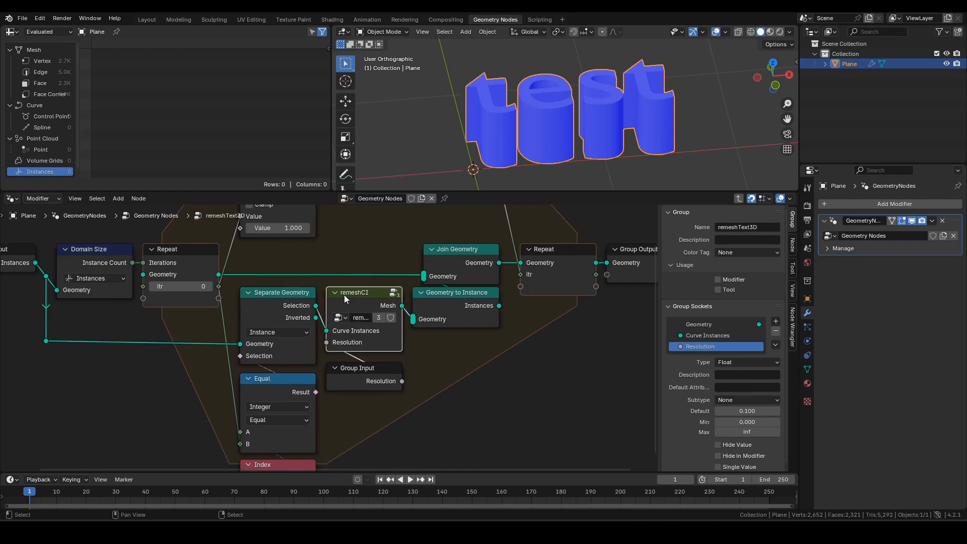
{"action": "scroll", "coordinate": [351, 296], "scroll_direction": "down", "scroll_amount": 3}
{"action": "scroll", "coordinate": [360, 296], "scroll_direction": "up", "scroll_amount": 3}
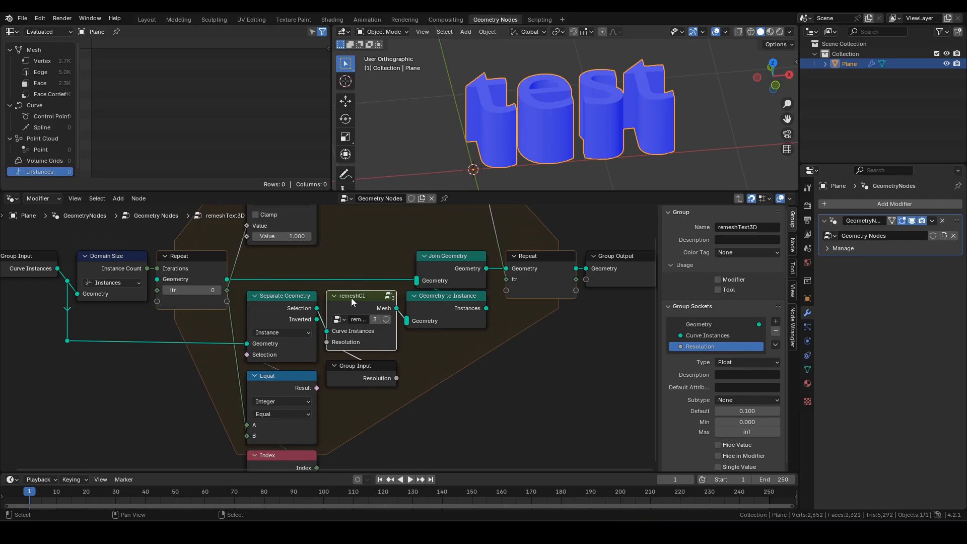
{"action": "left_click", "coordinate": [341, 320]}
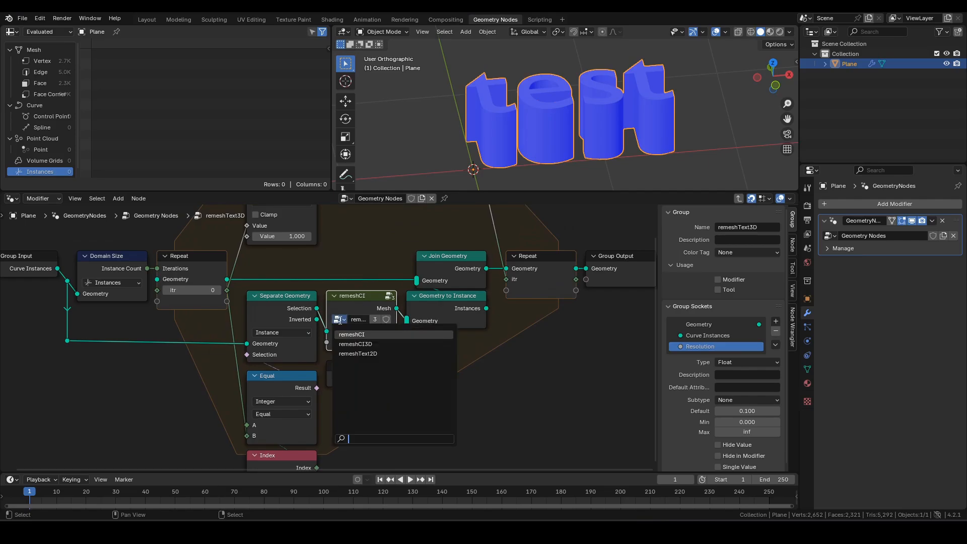
{"action": "left_click", "coordinate": [380, 346]}
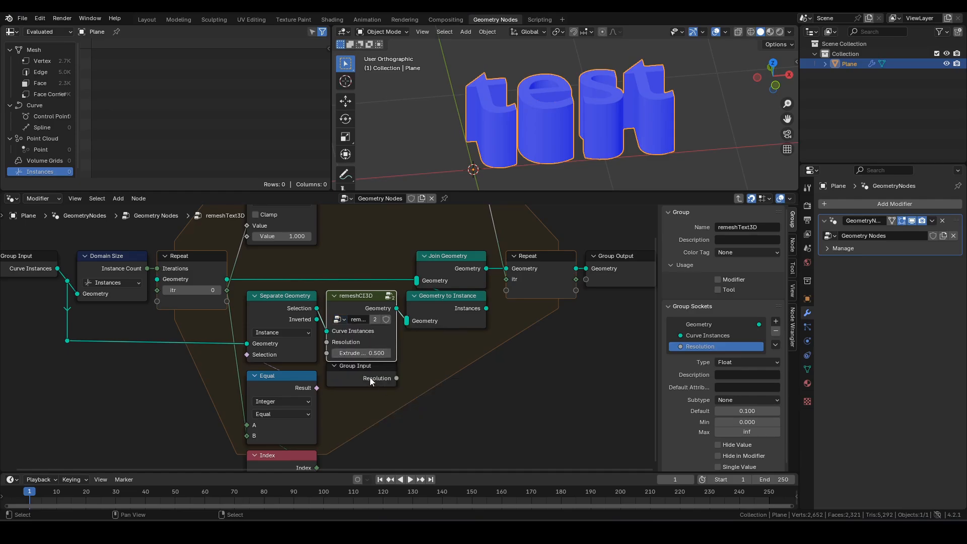
- Expose Extrude Offset as a group input, hide unused Group Input sockets, and exit the group
{"action": "left_click_drag", "start_coordinate": [370, 378], "coordinate": [369, 395]}
{"action": "key", "text": "ctrl+h"}
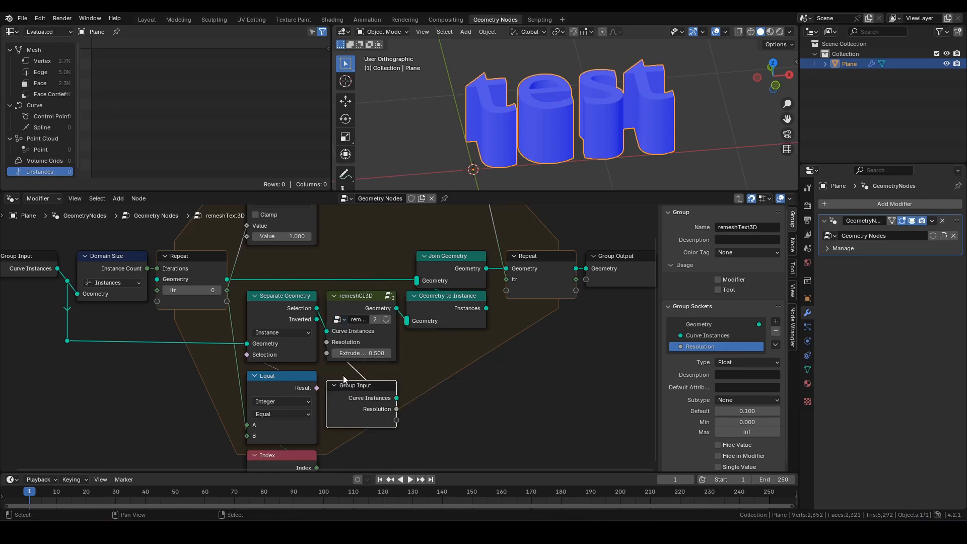
{"action": "left_click_drag", "start_coordinate": [327, 353], "coordinate": [400, 421]}
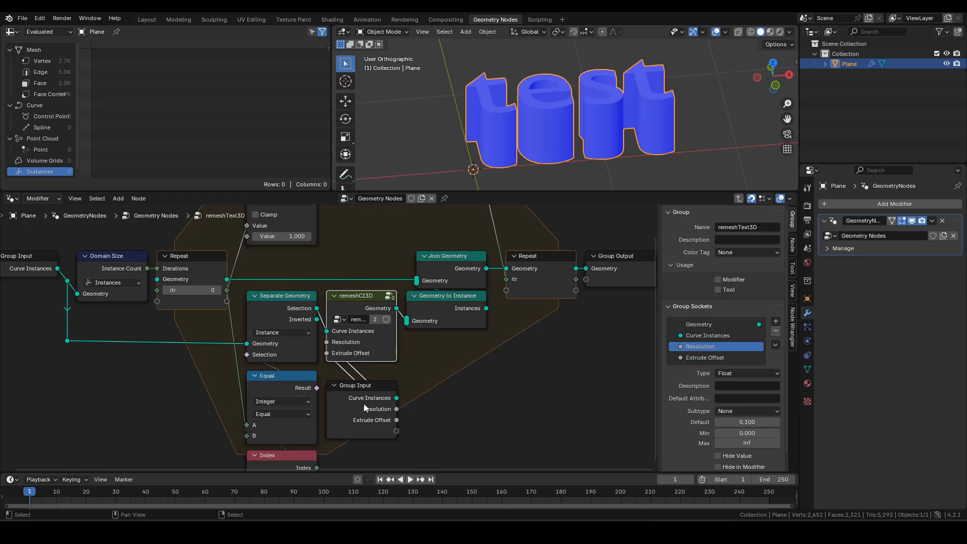
{"action": "left_click_drag", "start_coordinate": [367, 393], "coordinate": [367, 384]}
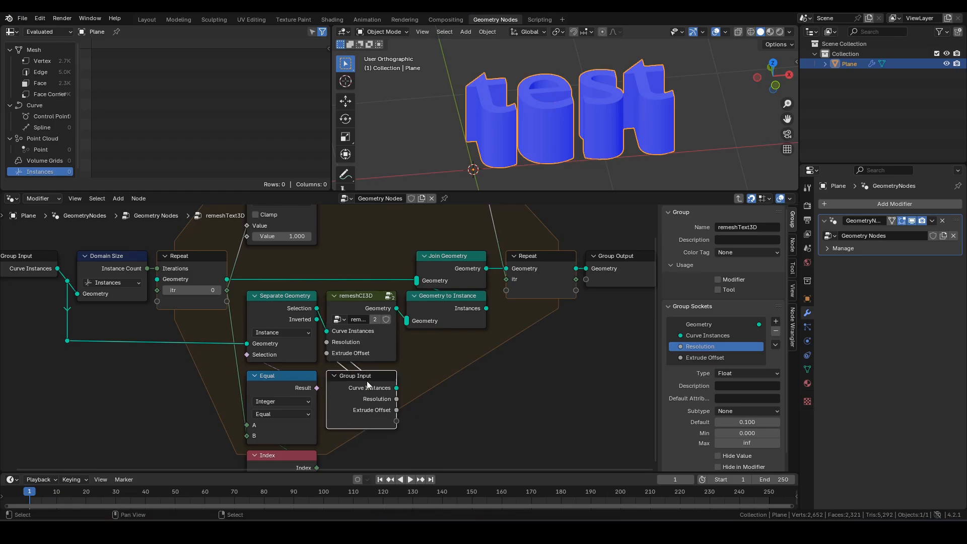
{"action": "key", "text": "ctrl+h"}
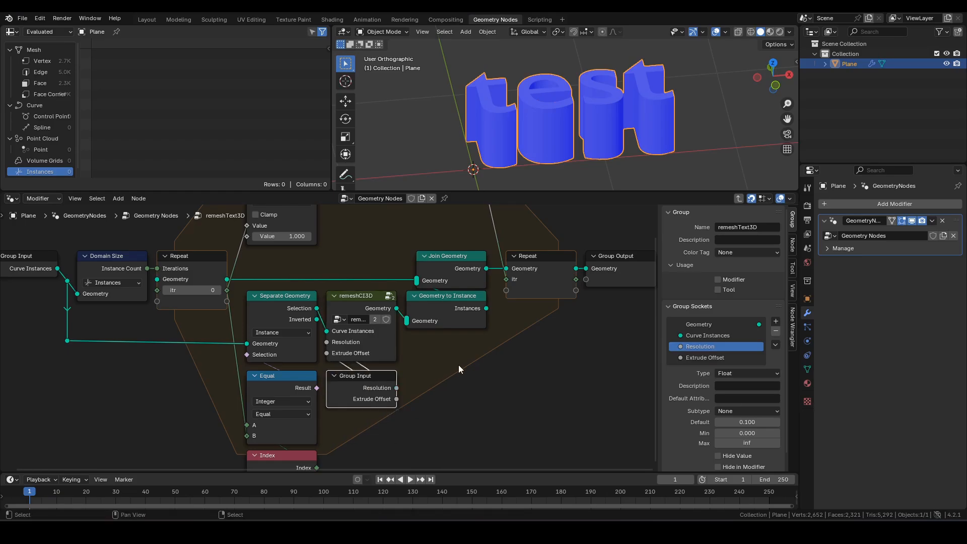
{"action": "key", "text": "Tab"}
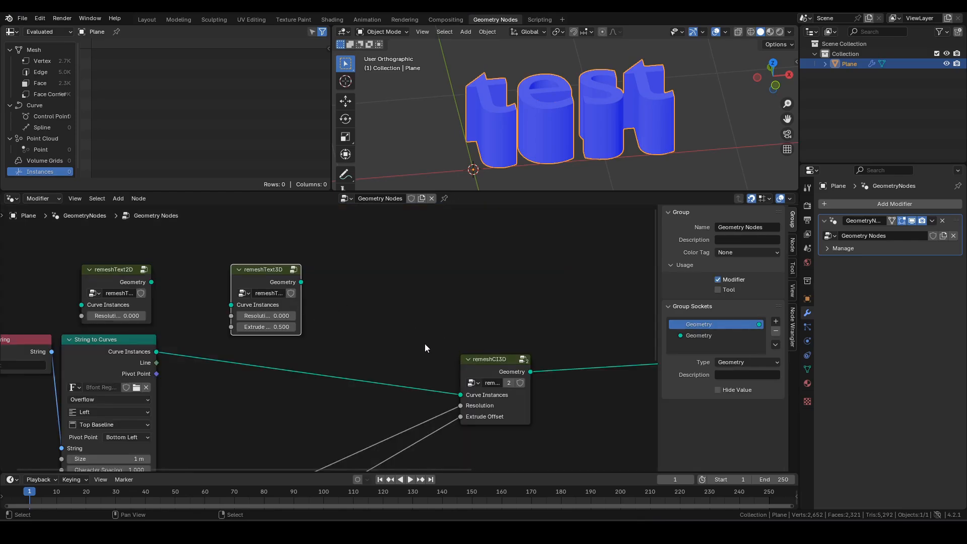
- Delete remeshCI3D and connect String to Curves into both remeshText2D and remeshText3D
{"action": "left_click", "coordinate": [495, 361]}
{"action": "key", "text": "x"}
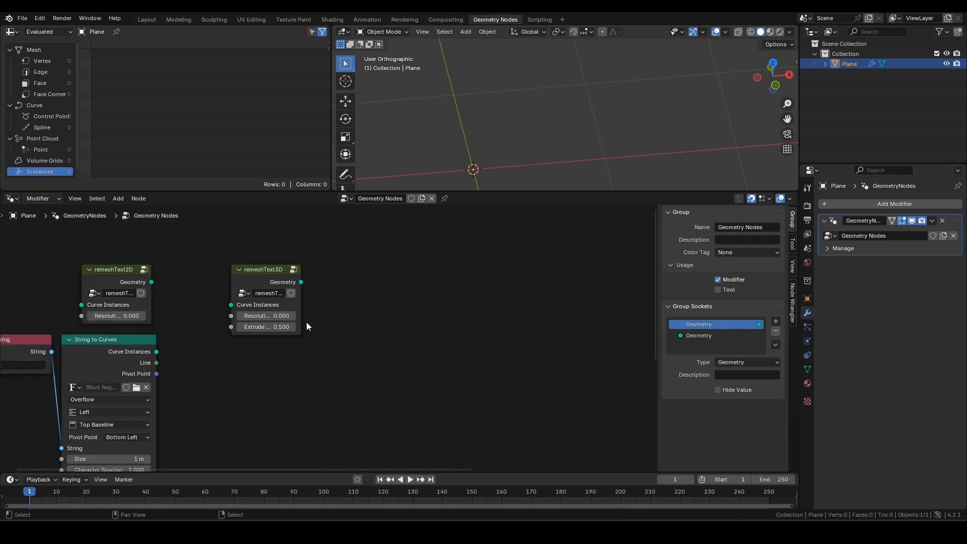
{"action": "middle_click_drag", "start_coordinate": [340, 316], "coordinate": [404, 316]}
{"action": "left_click_drag", "start_coordinate": [332, 269], "coordinate": [292, 382]}
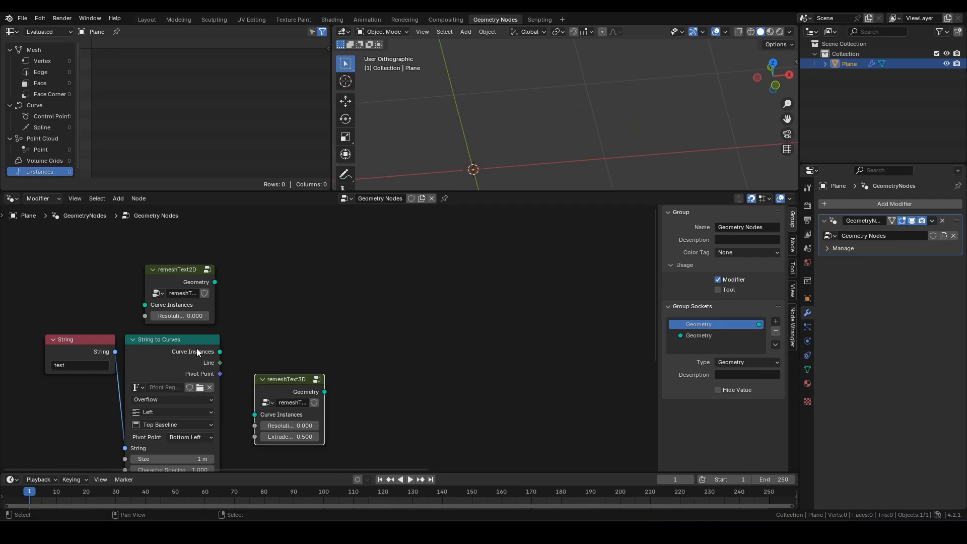
{"action": "right_click_drag", "start_coordinate": [197, 348], "coordinate": [286, 400], "text": "alt"}
{"action": "left_click_drag", "start_coordinate": [177, 269], "coordinate": [287, 318]}
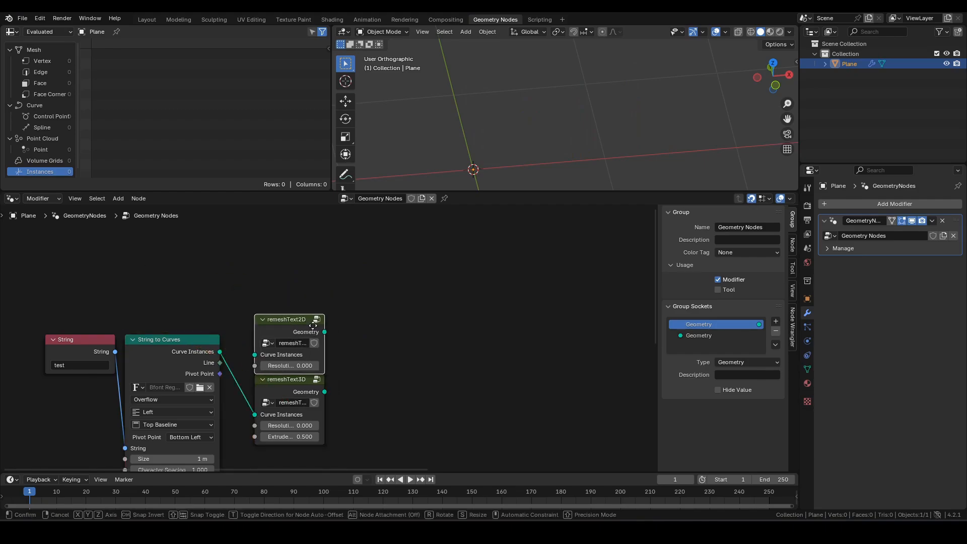
{"action": "left_click_drag", "start_coordinate": [308, 384], "coordinate": [309, 403]}
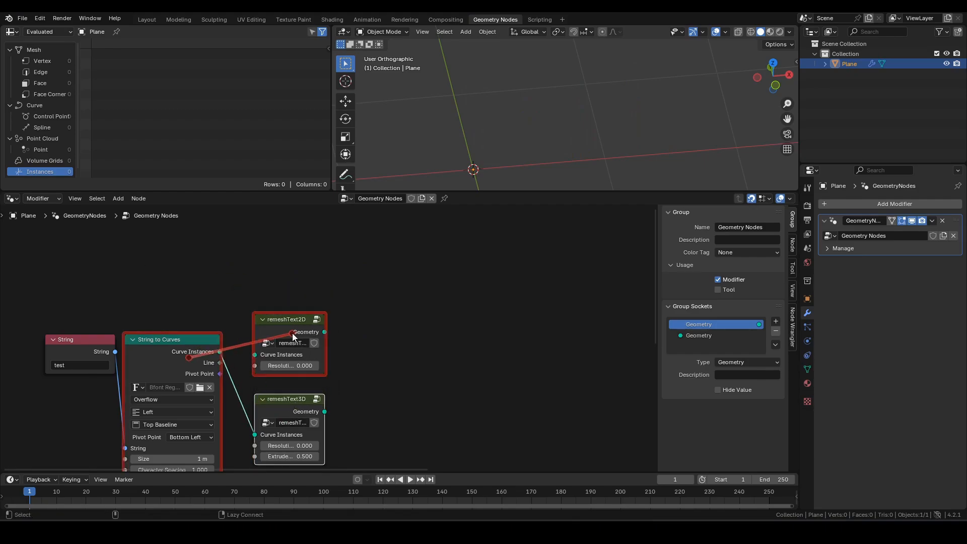
{"action": "middle_click_drag", "start_coordinate": [378, 318], "coordinate": [413, 281]}
- Set Resolution to 0.1 on both remeshText2D and remeshText3D
{"action": "double_click", "coordinate": [335, 324]}
{"action": "type", "text": "0.1"}
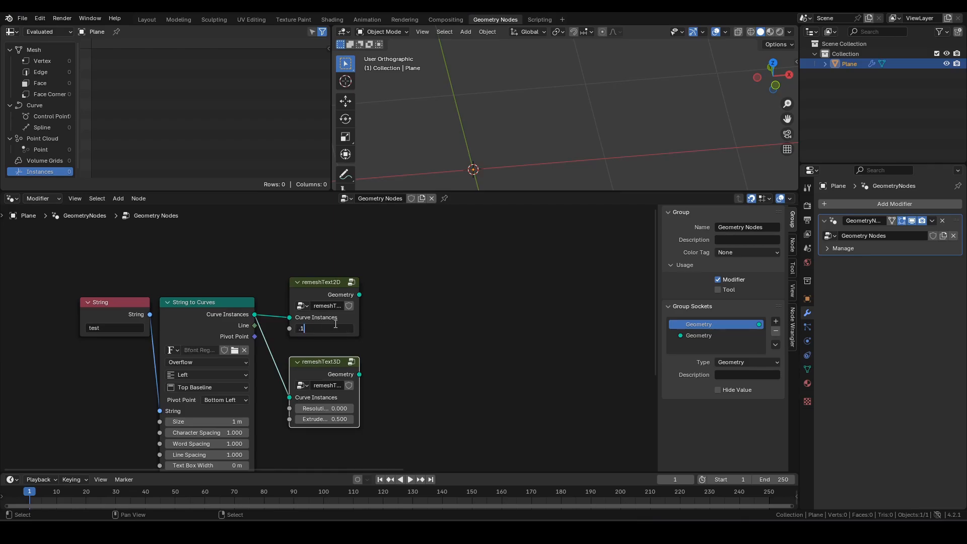
{"action": "key", "text": "Return"}
{"action": "double_click", "coordinate": [332, 409]}
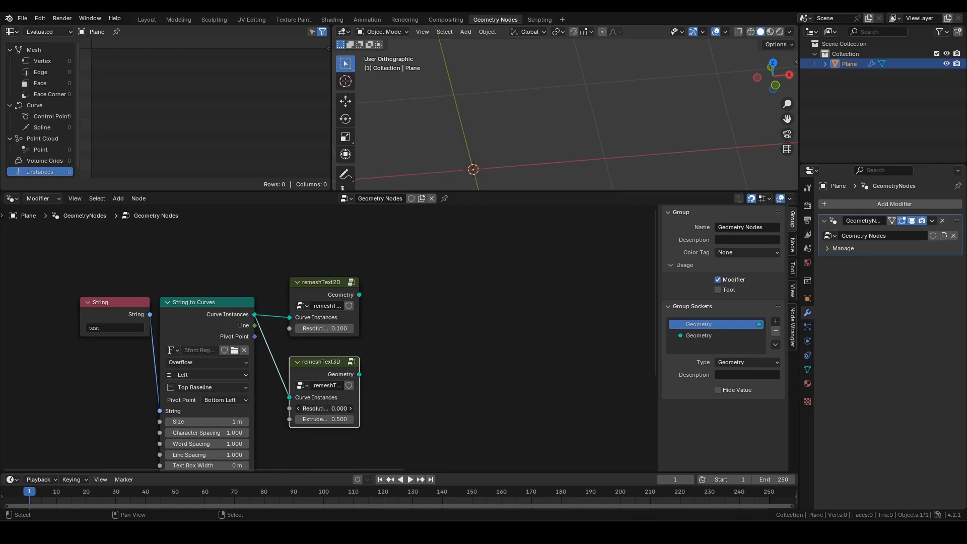
{"action": "type", "text": "0.1"}
{"action": "key", "text": "Return"}
{"action": "scroll", "coordinate": [431, 385], "scroll_direction": "down", "scroll_amount": 3}
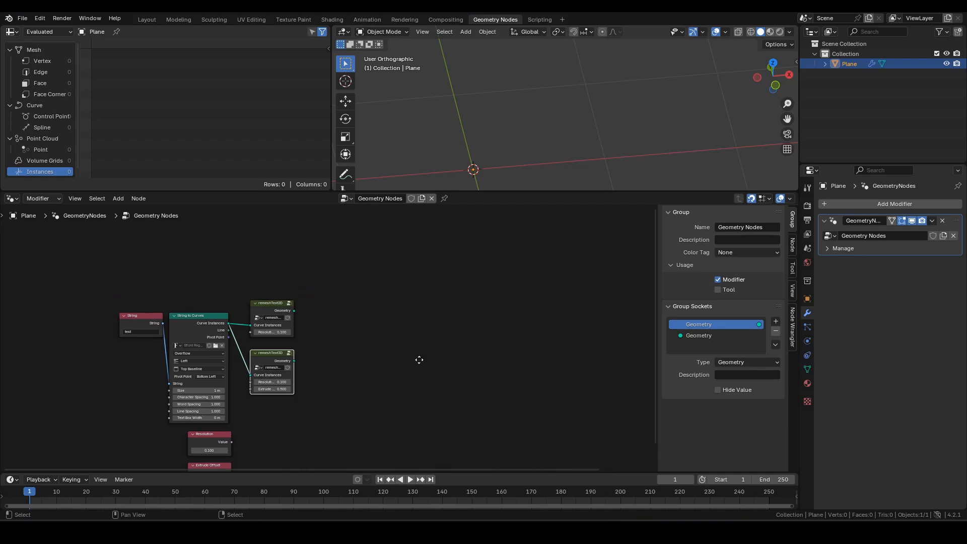
- Preview remeshText2D as the output and turn off the Face Orientation overlay
{"action": "left_click", "coordinate": [183, 313], "text": "ctrl+shift"}
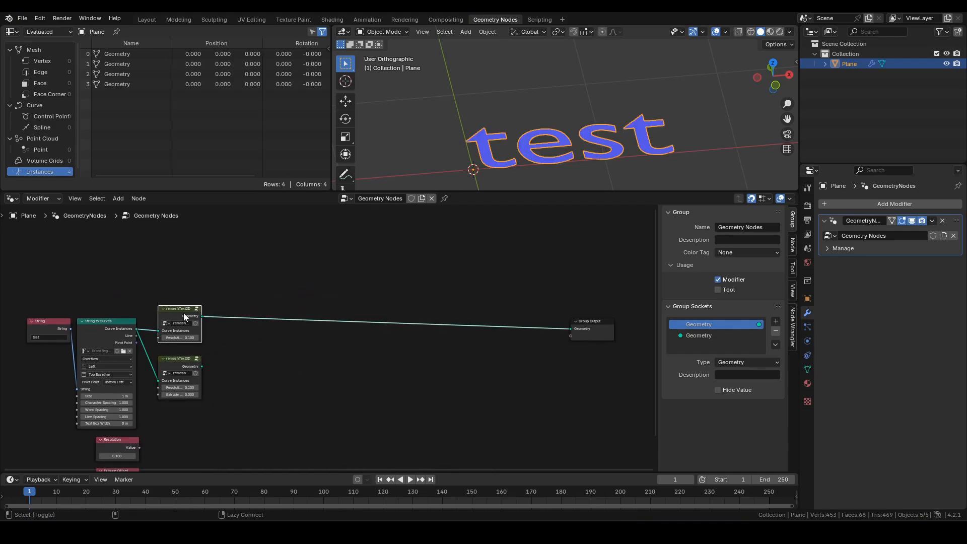
{"action": "left_click", "coordinate": [726, 32]}
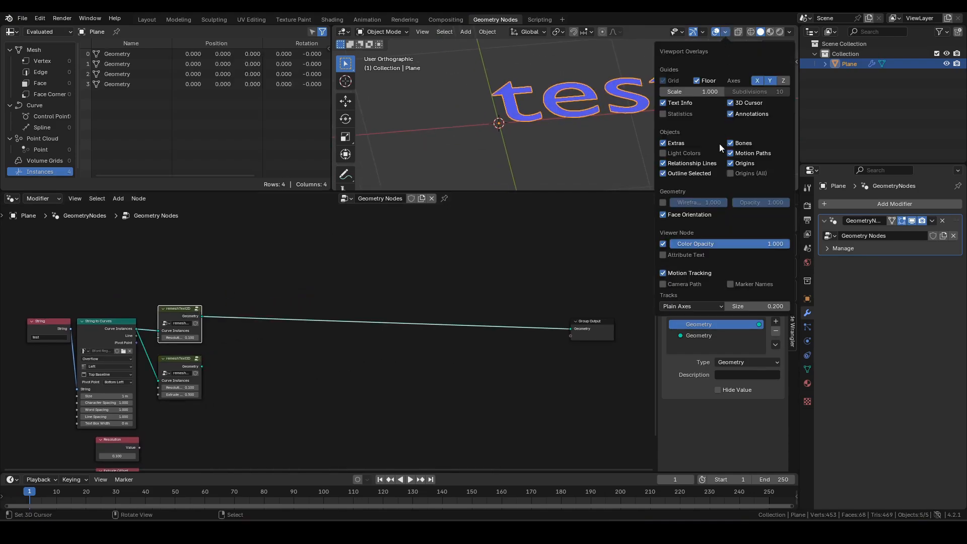
{"action": "left_click", "coordinate": [664, 215]}
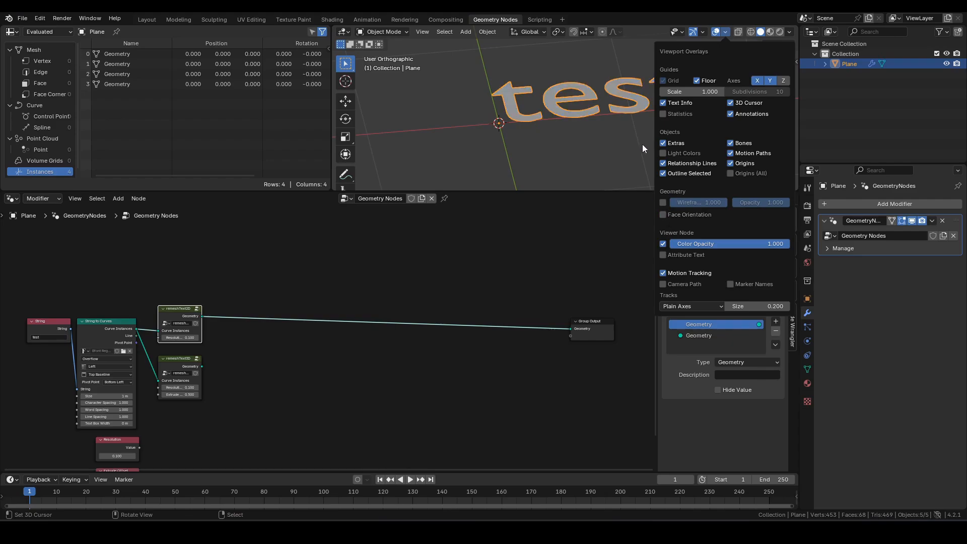
{"action": "key", "text": "n"}
{"action": "key", "text": "n"}
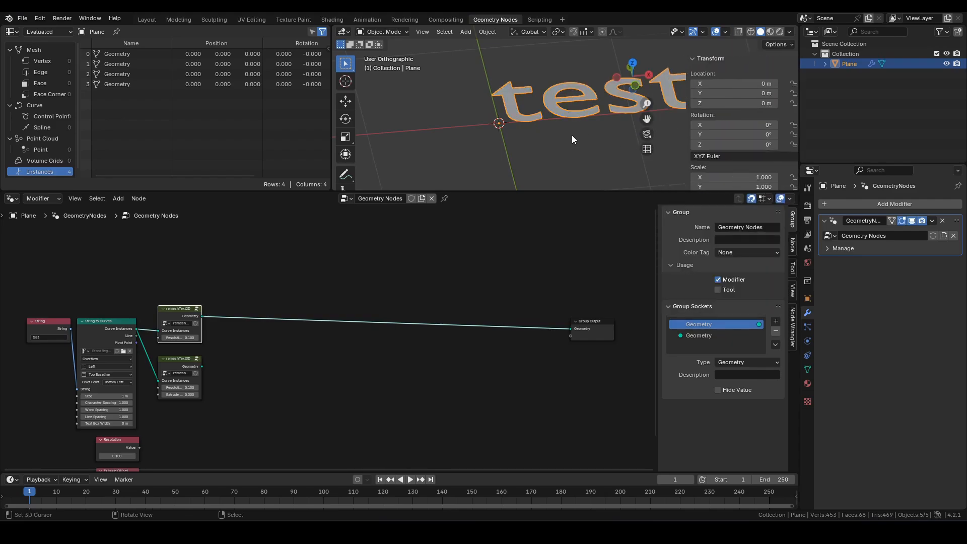
- Send remeshText3D to the group output, checking the 3D letters in wireframe and solid shading
{"action": "key", "text": "shift+z"}
{"action": "scroll", "coordinate": [567, 136], "scroll_direction": "up", "scroll_amount": 4}
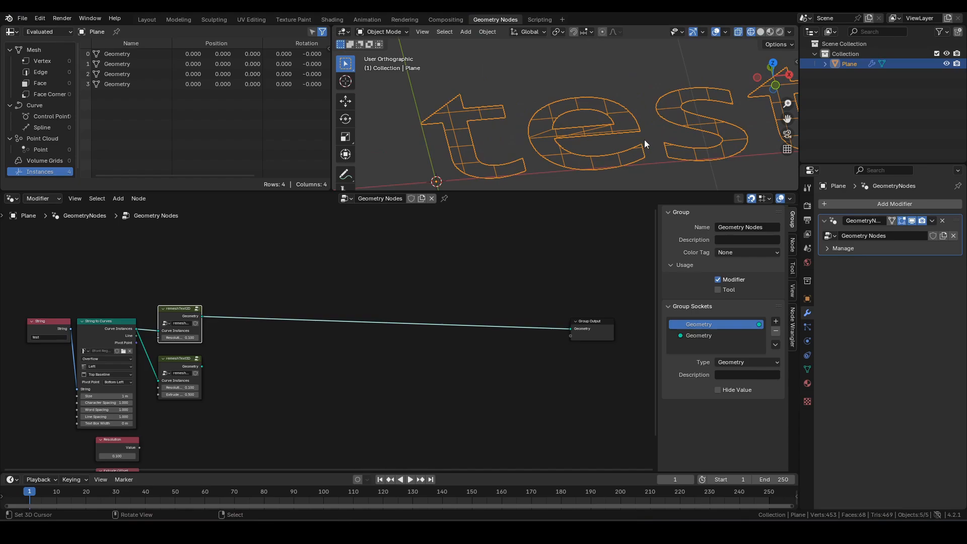
{"action": "scroll", "coordinate": [640, 143], "scroll_direction": "down", "scroll_amount": 3}
{"action": "middle_click_drag", "start_coordinate": [594, 153], "coordinate": [595, 133], "text": "shift"}
{"action": "scroll", "coordinate": [313, 332], "scroll_direction": "up", "scroll_amount": 2}
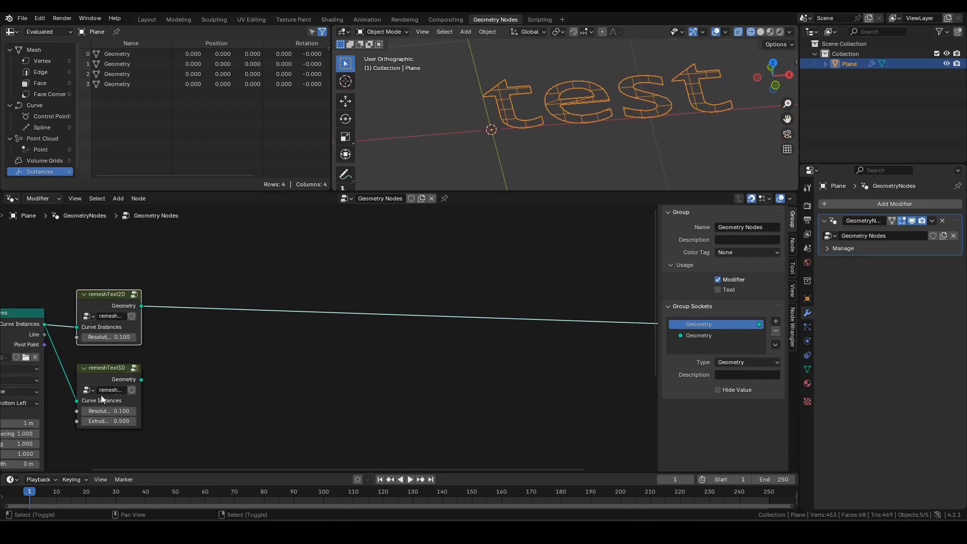
{"action": "left_click", "coordinate": [114, 374], "text": "ctrl+shift"}
{"action": "scroll", "coordinate": [550, 144], "scroll_direction": "down", "scroll_amount": 2}
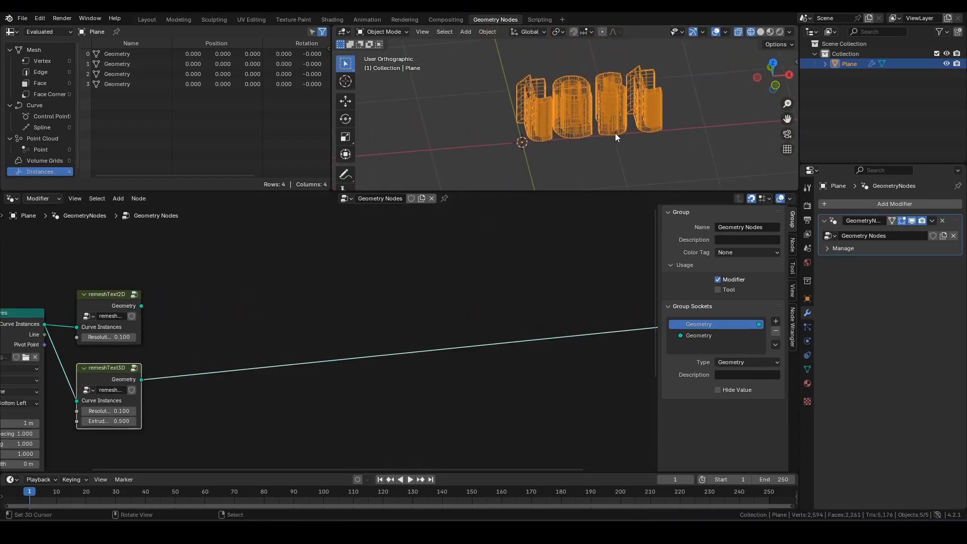
{"action": "scroll", "coordinate": [589, 129], "scroll_direction": "up", "scroll_amount": 4}
{"action": "key", "text": "shift+z"}
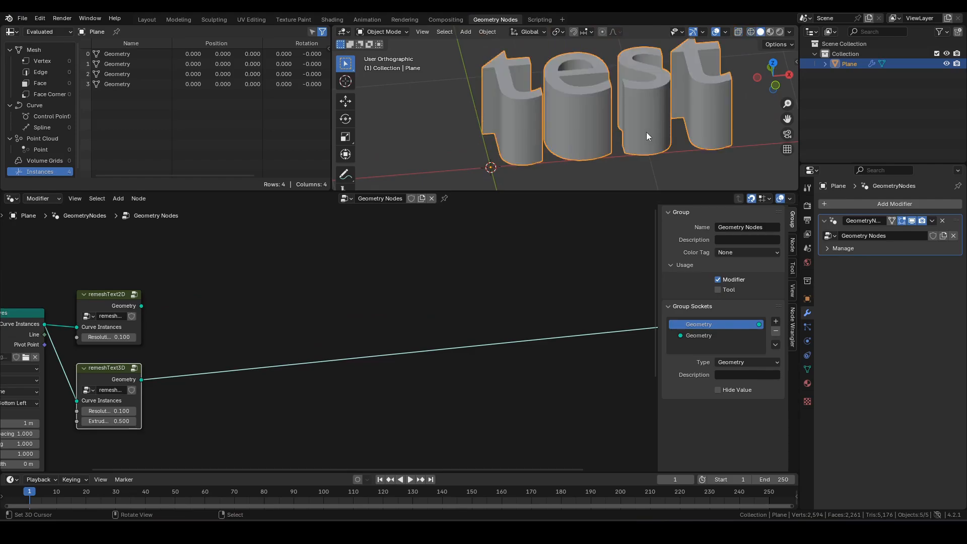
- Move the Group Output node next to the remesh nodes
{"action": "left_click", "coordinate": [117, 297]}
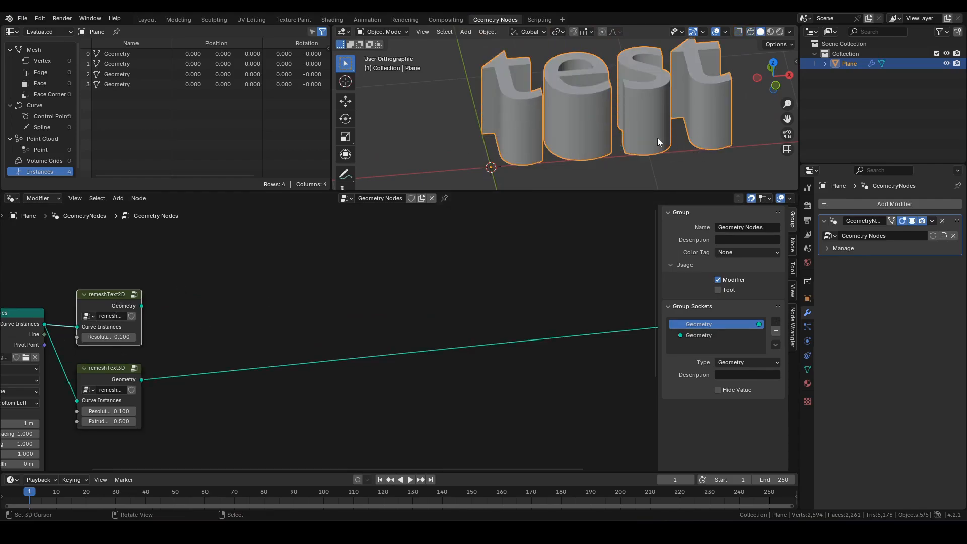
{"action": "middle_click_drag", "start_coordinate": [556, 303], "coordinate": [365, 314]}
{"action": "left_click_drag", "start_coordinate": [512, 323], "coordinate": [347, 345]}
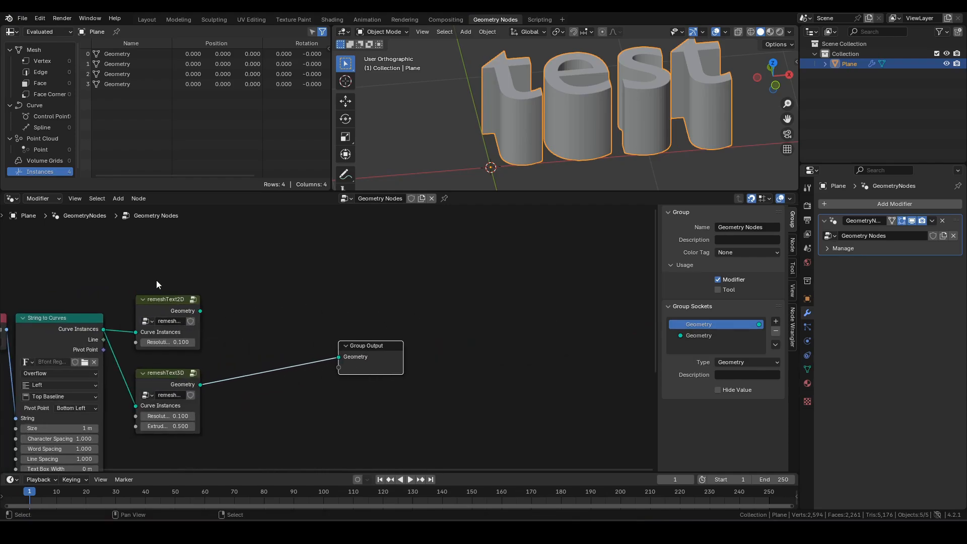
- Stack remeshText2D and remeshText3D neatly together and deselect all nodes
{"action": "left_click", "coordinate": [166, 300]}
{"action": "left_click_drag", "start_coordinate": [162, 330], "coordinate": [162, 386]}
{"action": "left_click_drag", "start_coordinate": [137, 291], "coordinate": [209, 398]}
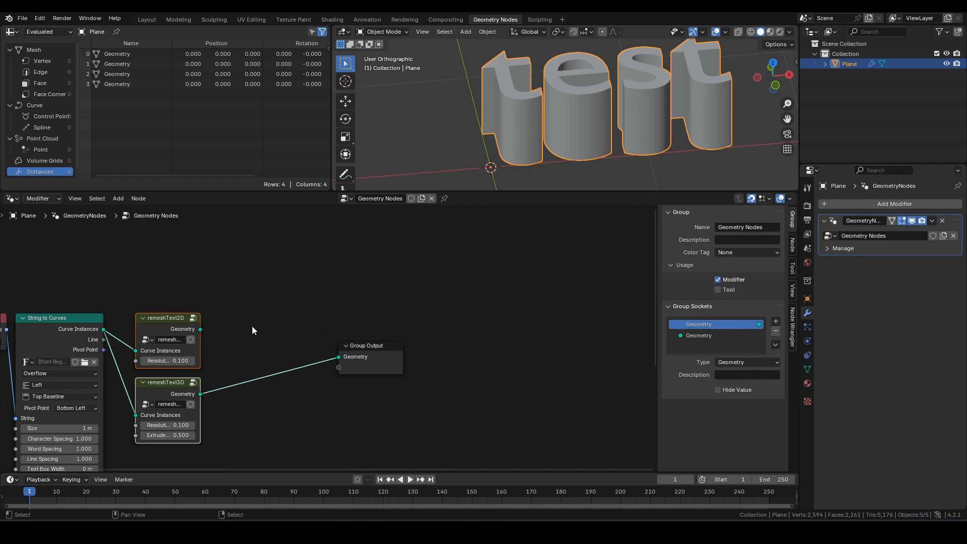
{"action": "scroll", "coordinate": [252, 326], "scroll_direction": "down", "scroll_amount": 1}
{"action": "middle_click_drag", "start_coordinate": [252, 326], "coordinate": [305, 311]}
{"action": "scroll", "coordinate": [298, 315], "scroll_direction": "up", "scroll_amount": 1}
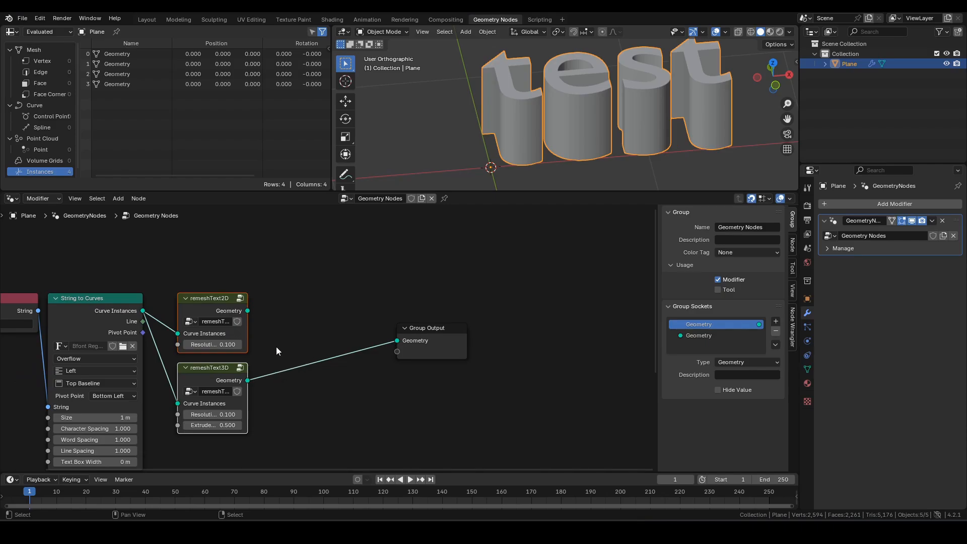
{"action": "middle_click_drag", "start_coordinate": [276, 346], "coordinate": [296, 328]}
{"action": "left_click", "coordinate": [295, 338]}
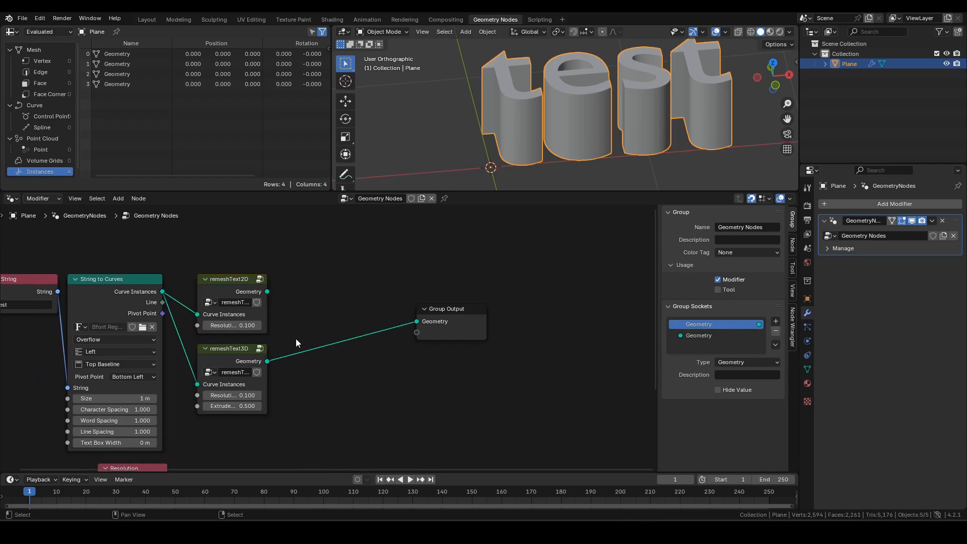
- Mark the remeshText3D and remeshText2D node groups as assets
{"action": "right_click", "coordinate": [255, 372]}
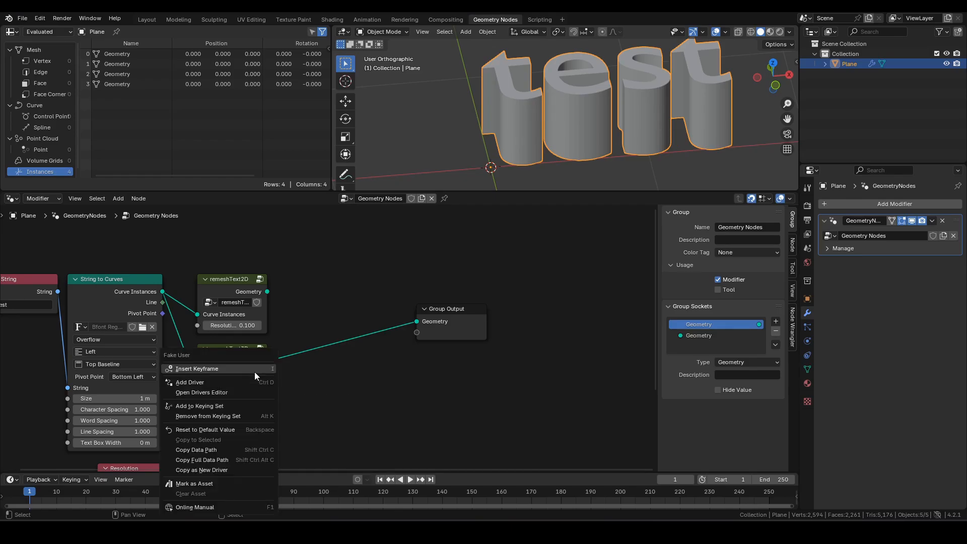
{"action": "left_click", "coordinate": [234, 483]}
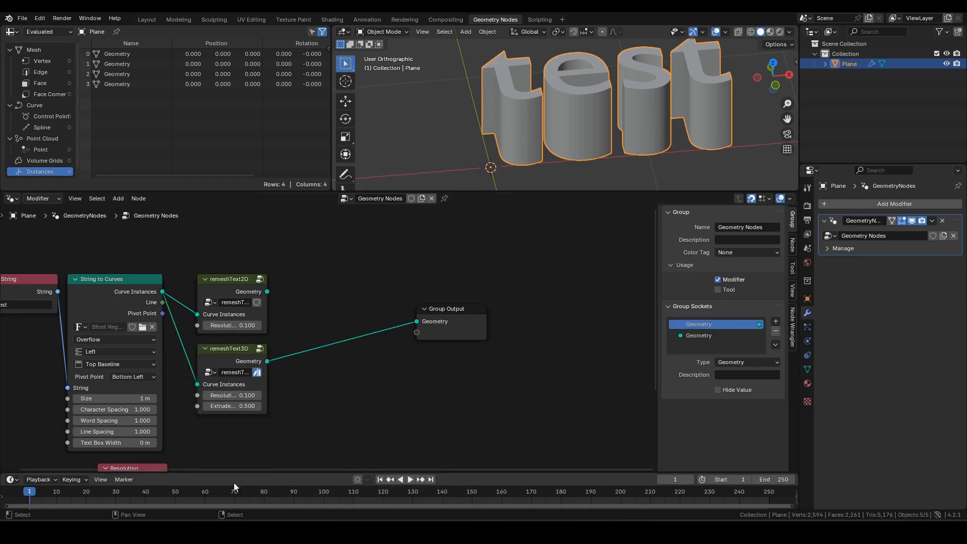
{"action": "right_click", "coordinate": [258, 303]}
{"action": "left_click", "coordinate": [239, 304]}
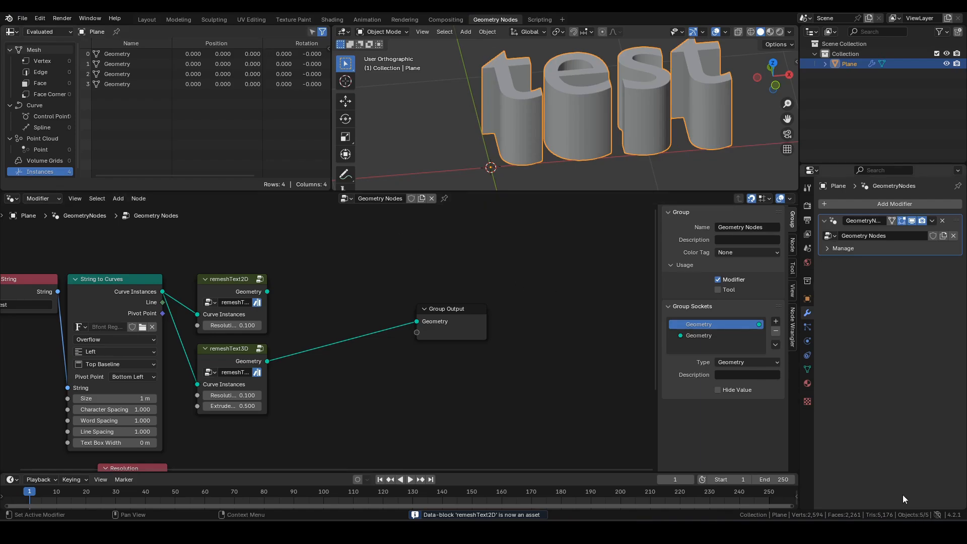
{"action": "left_click", "coordinate": [938, 515]}
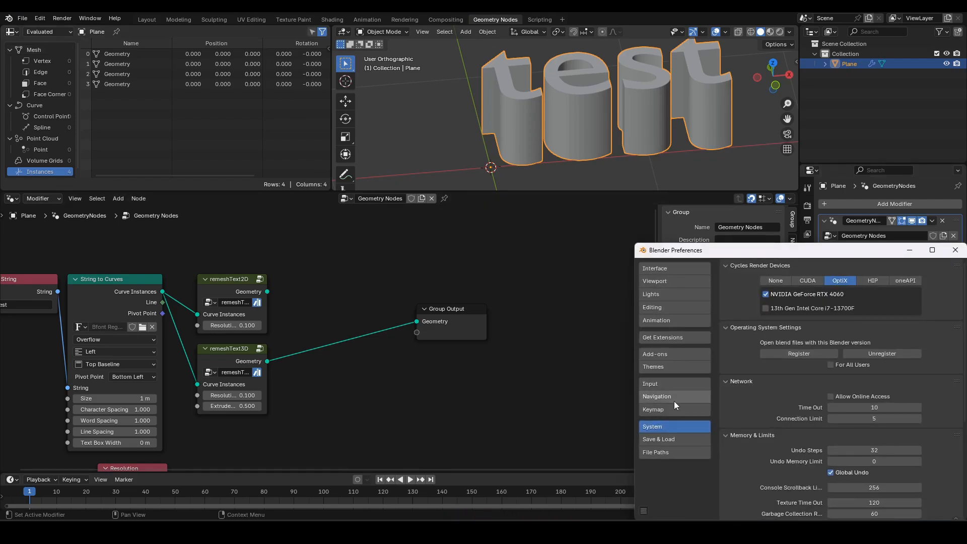
{"action": "left_click", "coordinate": [658, 451]}
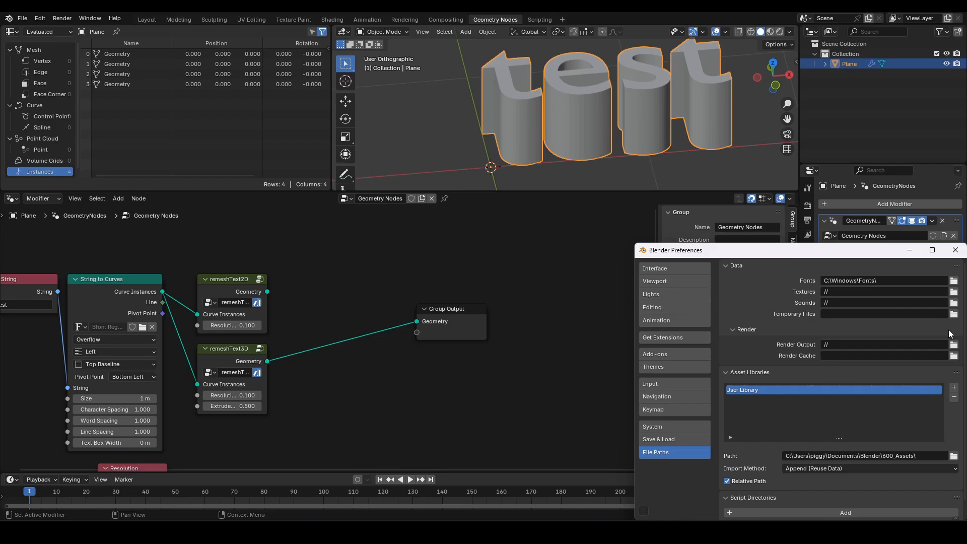
{"action": "left_click", "coordinate": [956, 250]}
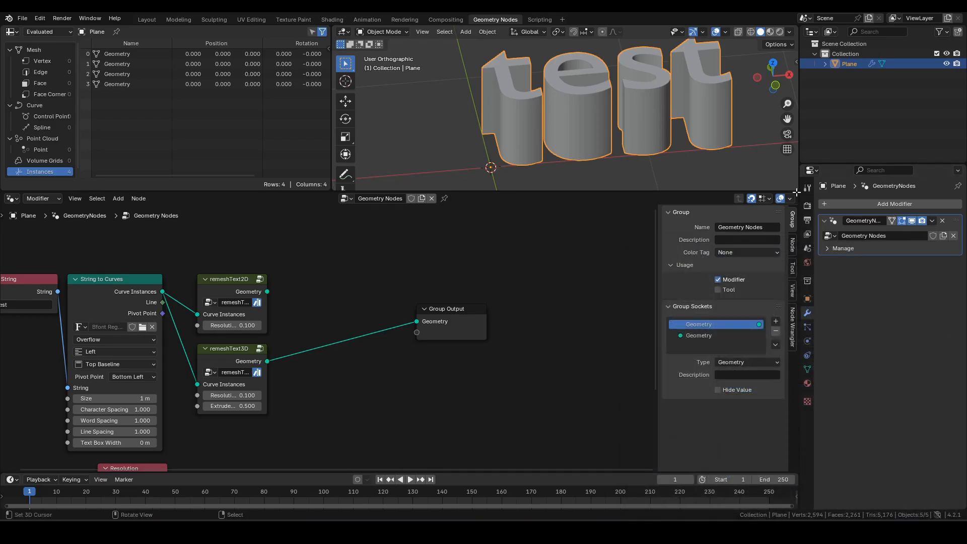
{"action": "left_click_drag", "start_coordinate": [796, 192], "coordinate": [421, 220]}
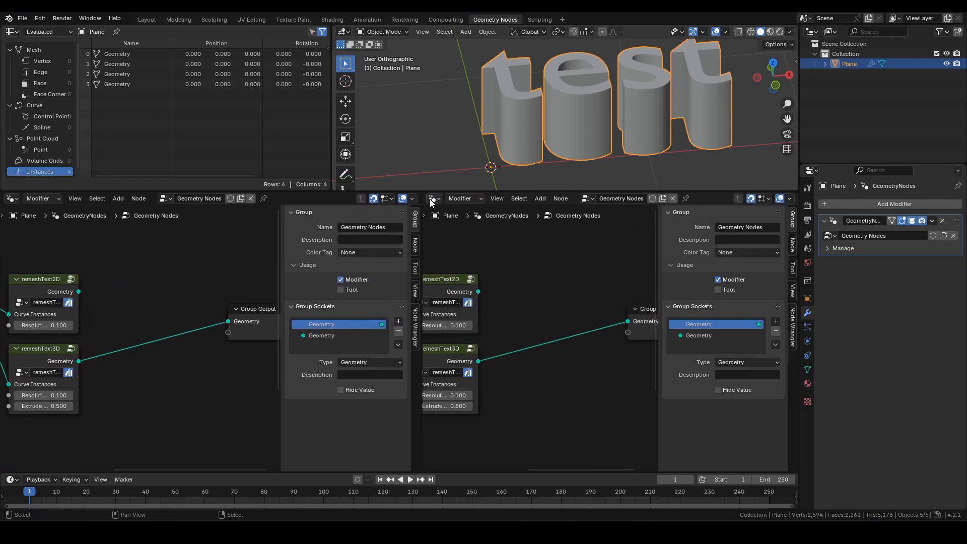
{"action": "left_click", "coordinate": [432, 198]}
{"action": "left_click", "coordinate": [761, 261]}
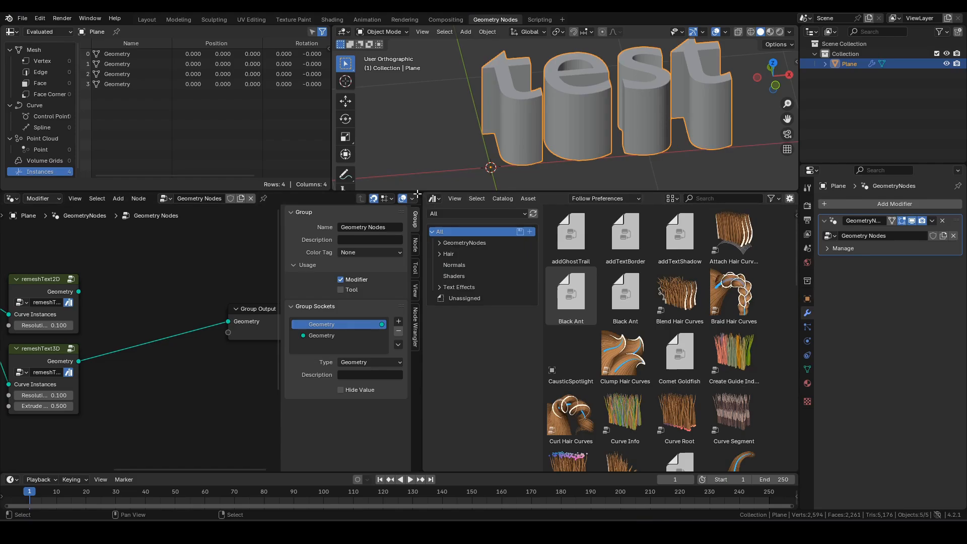
{"action": "left_click_drag", "start_coordinate": [419, 194], "coordinate": [607, 212]}
{"action": "key", "text": "Home"}
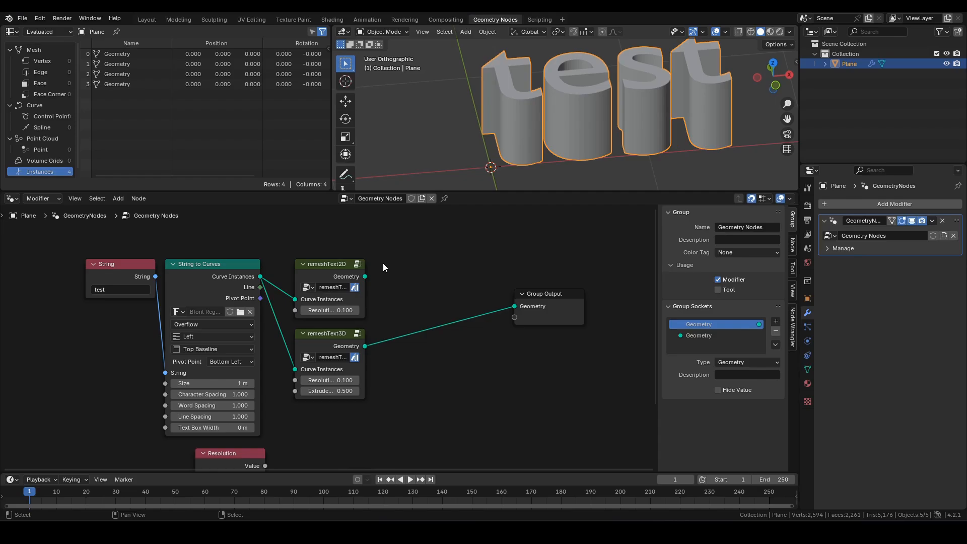
- Look briefly inside the remeshText3D group, then select and enter the remeshText2D group
{"action": "scroll", "coordinate": [384, 286], "scroll_direction": "up", "scroll_amount": 2}
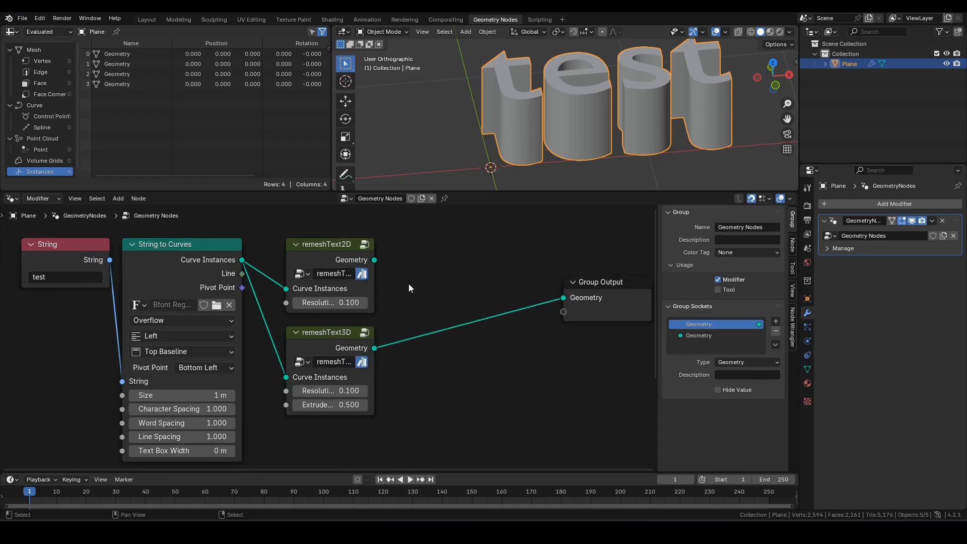
{"action": "middle_click_drag", "start_coordinate": [409, 283], "coordinate": [402, 297]}
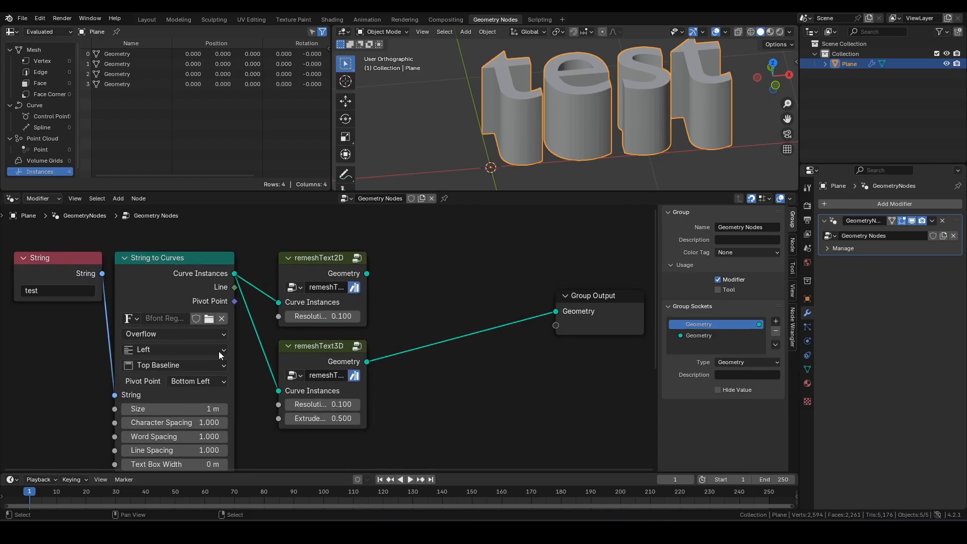
{"action": "left_click", "coordinate": [321, 353]}
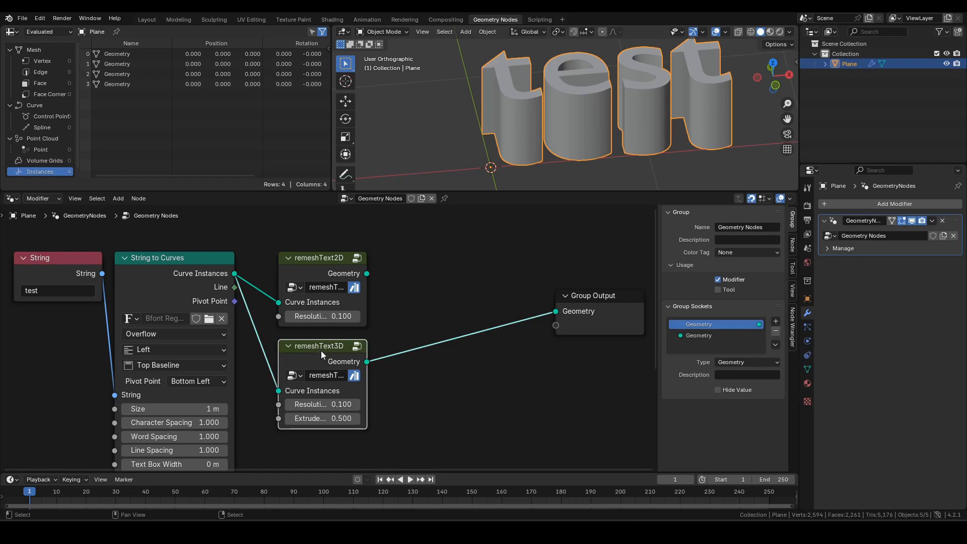
{"action": "key", "text": "Tab"}
{"action": "key", "text": "Tab"}
{"action": "left_click", "coordinate": [321, 271]}
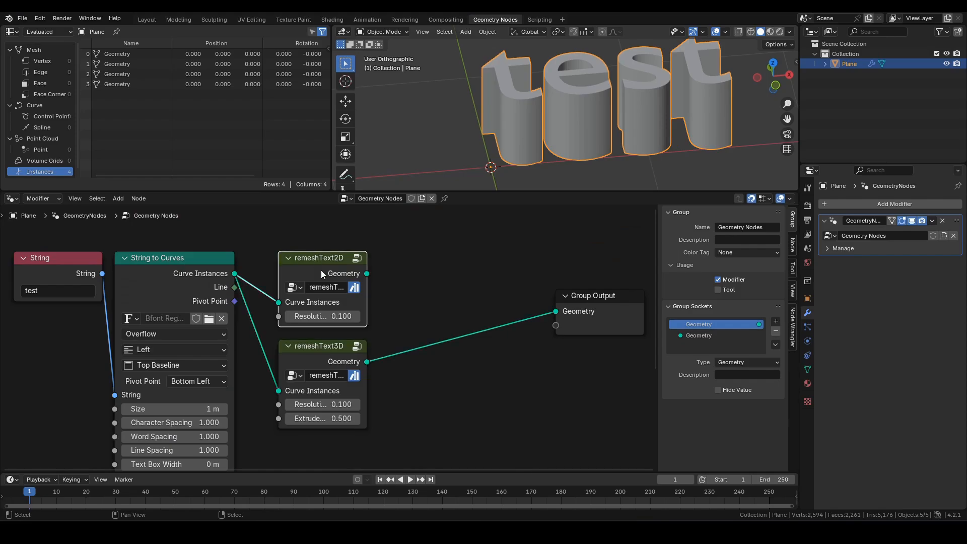
{"action": "key", "text": "Tab"}
- Maximize the node editor, hide the sidebar, and open the nested remeshCI group
{"action": "key", "text": "ctrl+space"}
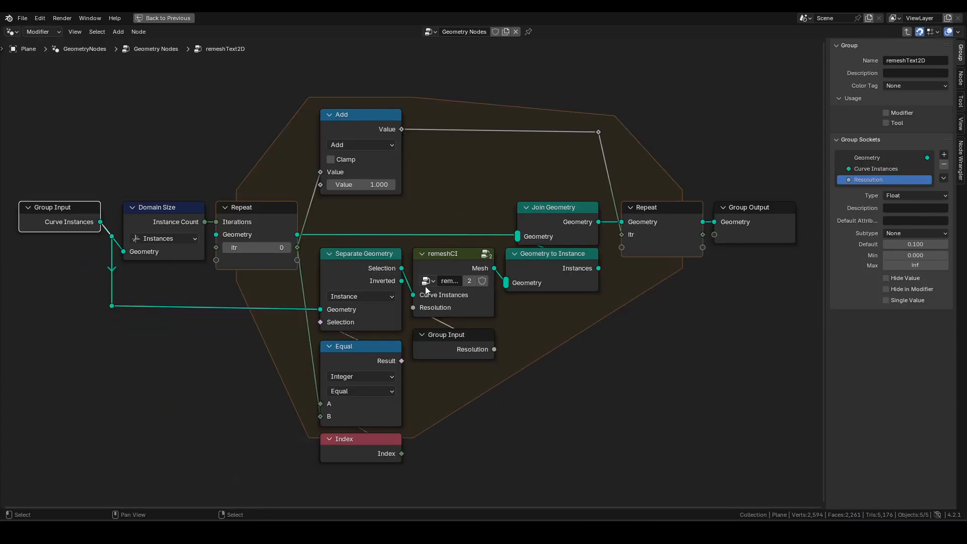
{"action": "middle_click_drag", "start_coordinate": [658, 311], "coordinate": [662, 312]}
{"action": "key", "text": "n"}
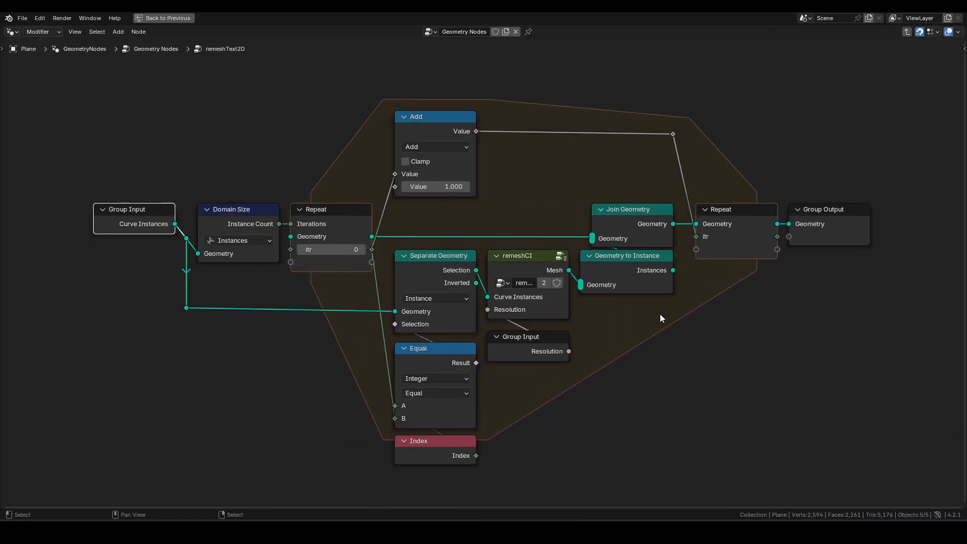
{"action": "scroll", "coordinate": [584, 315], "scroll_direction": "up", "scroll_amount": 1}
{"action": "scroll", "coordinate": [584, 316], "scroll_direction": "up", "scroll_amount": 1}
{"action": "middle_click_drag", "start_coordinate": [590, 243], "coordinate": [548, 221], "text": "shift"}
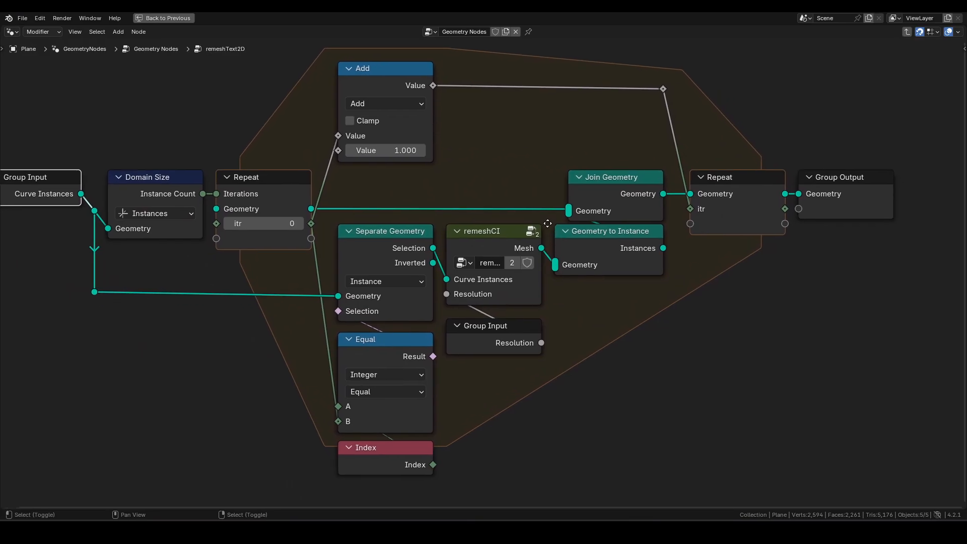
{"action": "scroll", "coordinate": [504, 221], "scroll_direction": "down", "scroll_amount": 1}
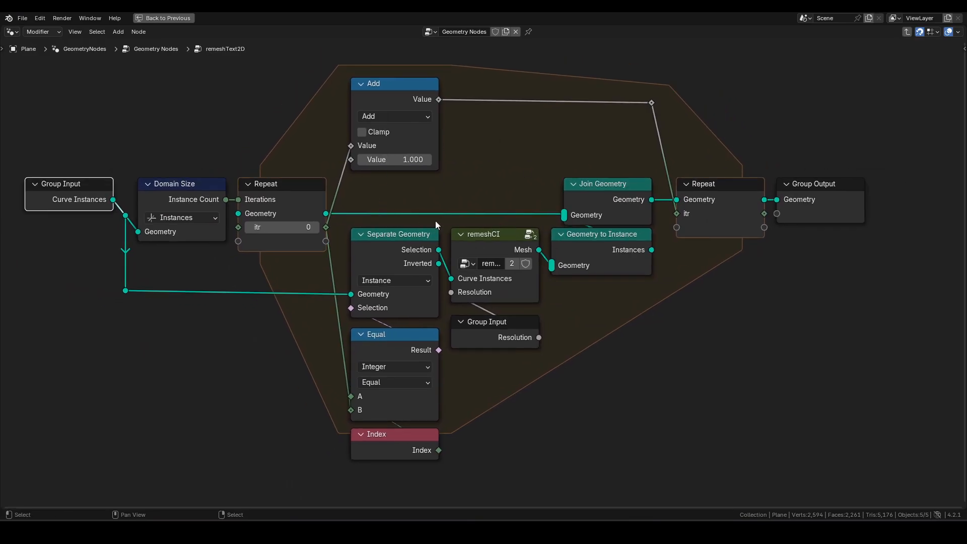
{"action": "left_click", "coordinate": [492, 238]}
{"action": "key", "text": "Tab"}
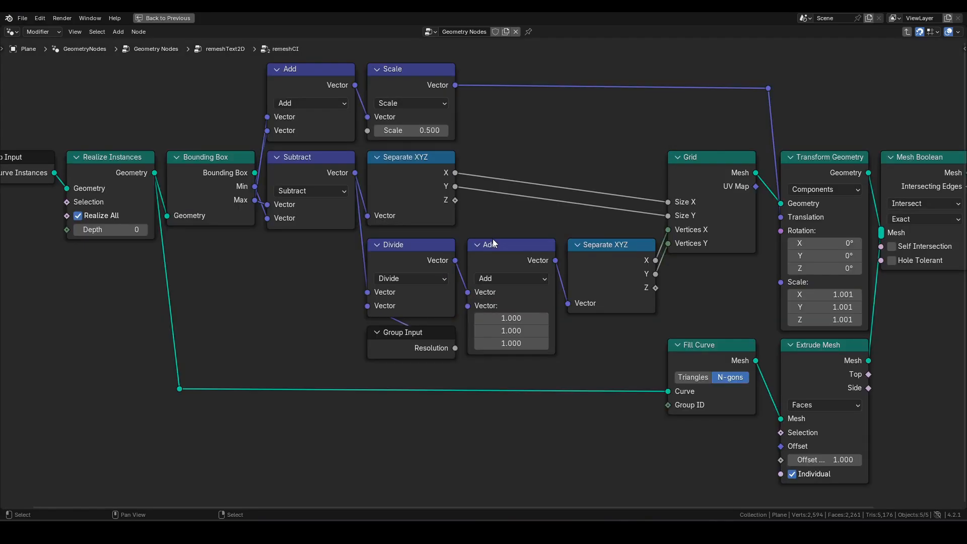
- Box-select remeshCI's bounding box, grid sizing, and Divide/Add/Separate XYZ node clusters to inspect them
{"action": "key", "text": "Home"}
{"action": "middle_click_drag", "start_coordinate": [464, 221], "coordinate": [442, 242]}
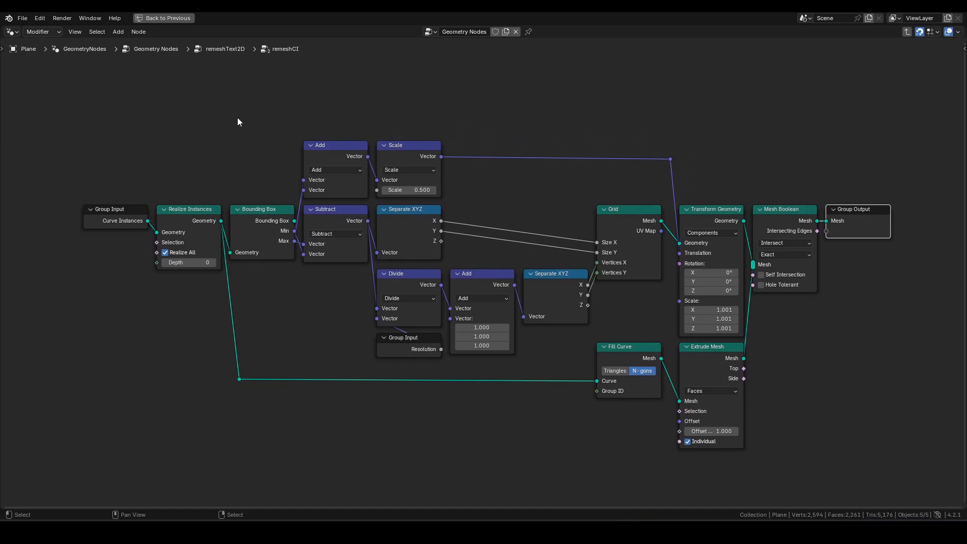
{"action": "left_click_drag", "start_coordinate": [255, 111], "coordinate": [640, 258]}
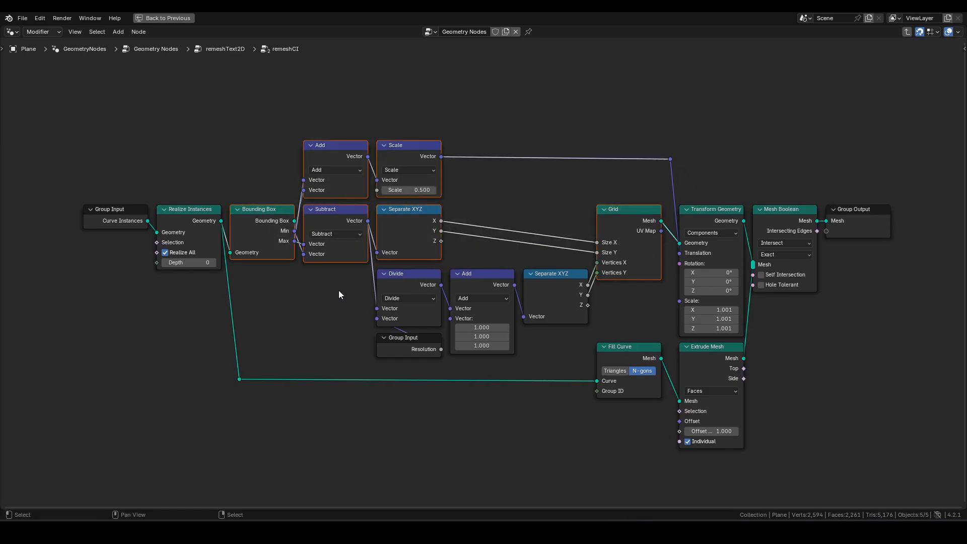
{"action": "left_click_drag", "start_coordinate": [340, 291], "coordinate": [554, 345]}
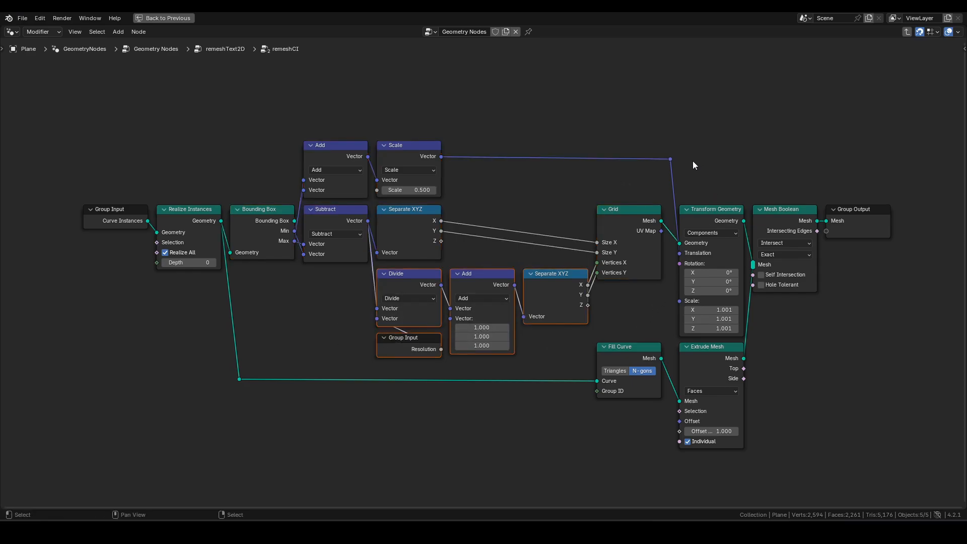
{"action": "left_click_drag", "start_coordinate": [693, 162], "coordinate": [783, 188]}
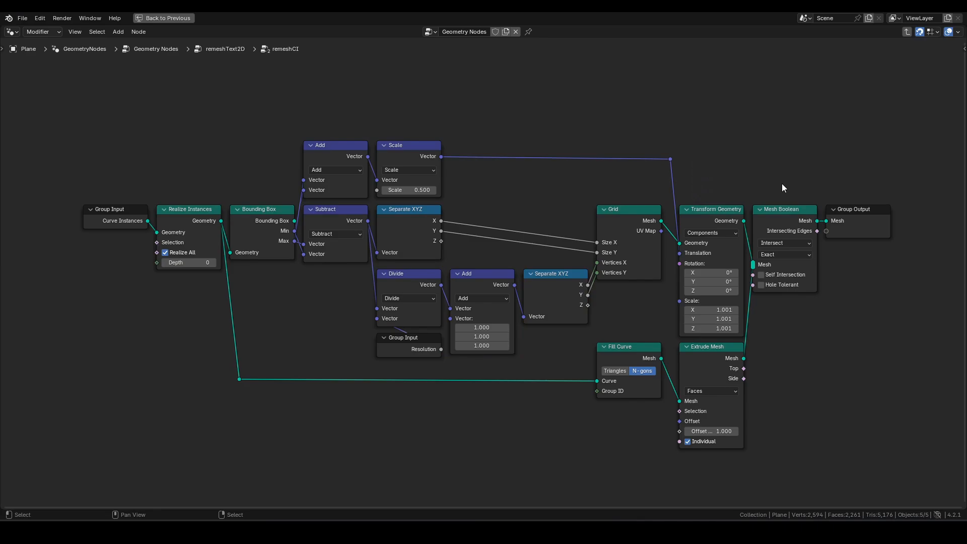
- Exit remeshCI from its Group Output back to the remeshText2D repeat loop
{"action": "left_click", "coordinate": [848, 213]}
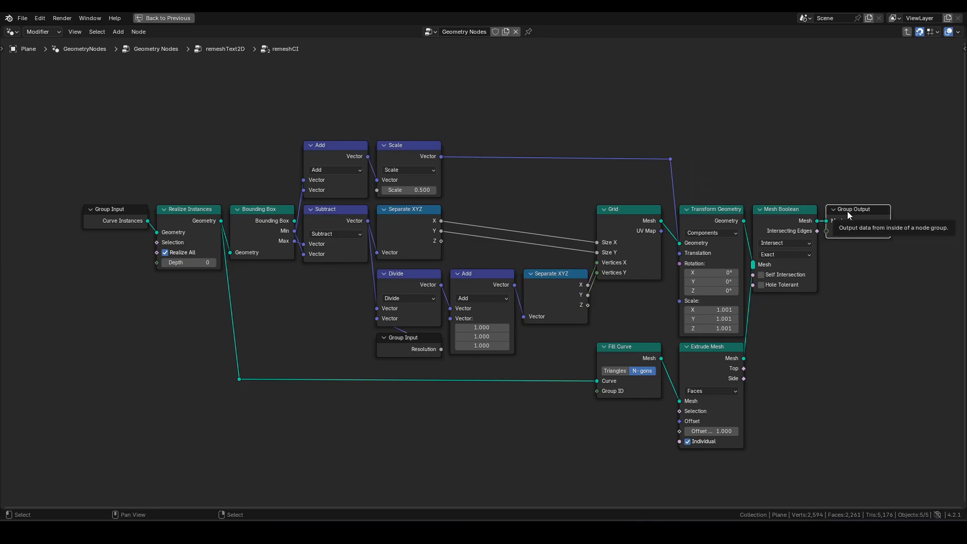
{"action": "key", "text": "Tab"}
{"action": "scroll", "coordinate": [418, 230], "scroll_direction": "up", "scroll_amount": 2}
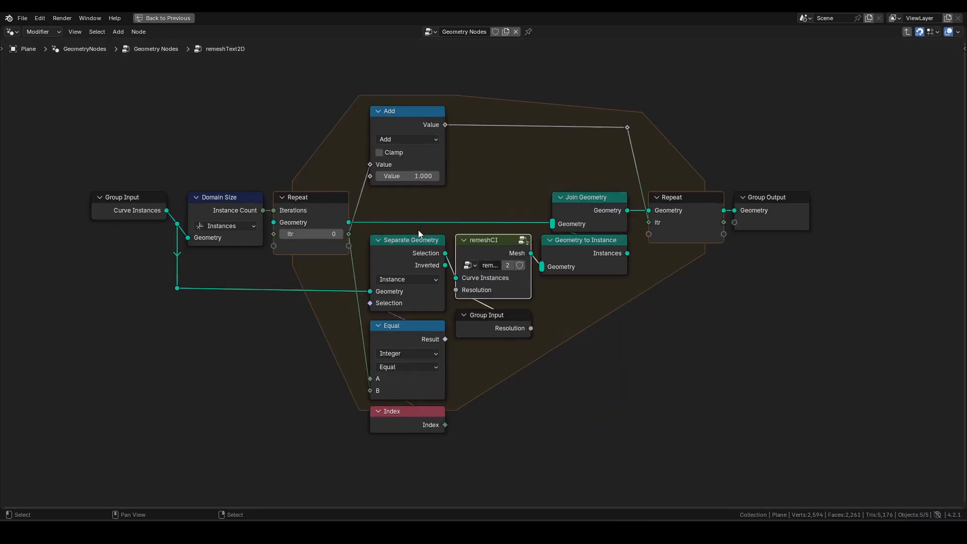
- Leave remeshText2D for the top-level tree and open the remeshText3D group
{"action": "middle_click_drag", "start_coordinate": [502, 176], "coordinate": [490, 198]}
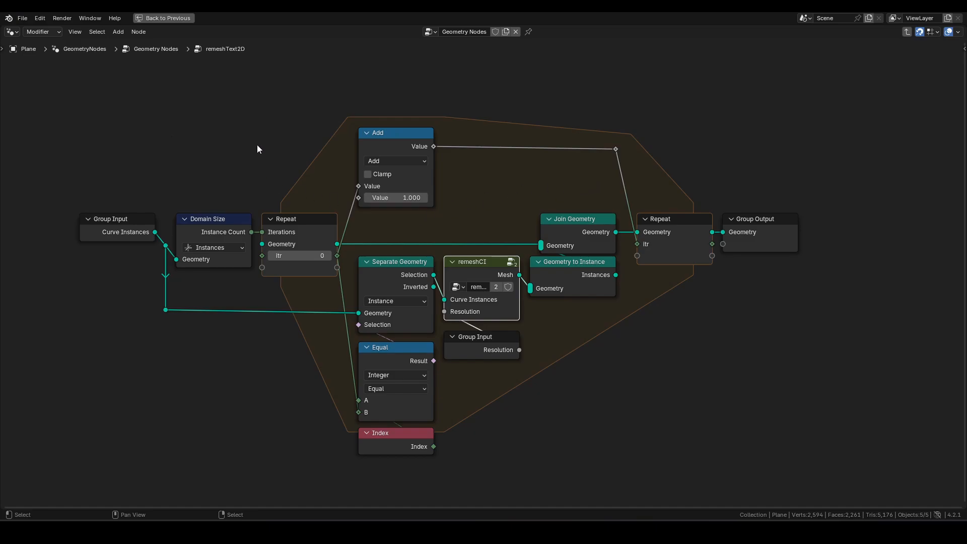
{"action": "left_click", "coordinate": [767, 239]}
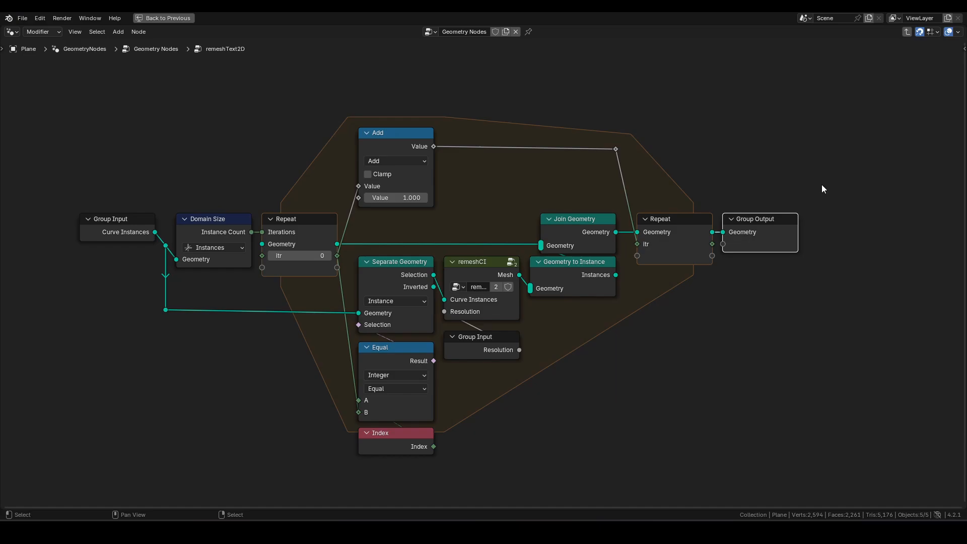
{"action": "key", "text": "Tab"}
{"action": "scroll", "coordinate": [562, 207], "scroll_direction": "up", "scroll_amount": 1}
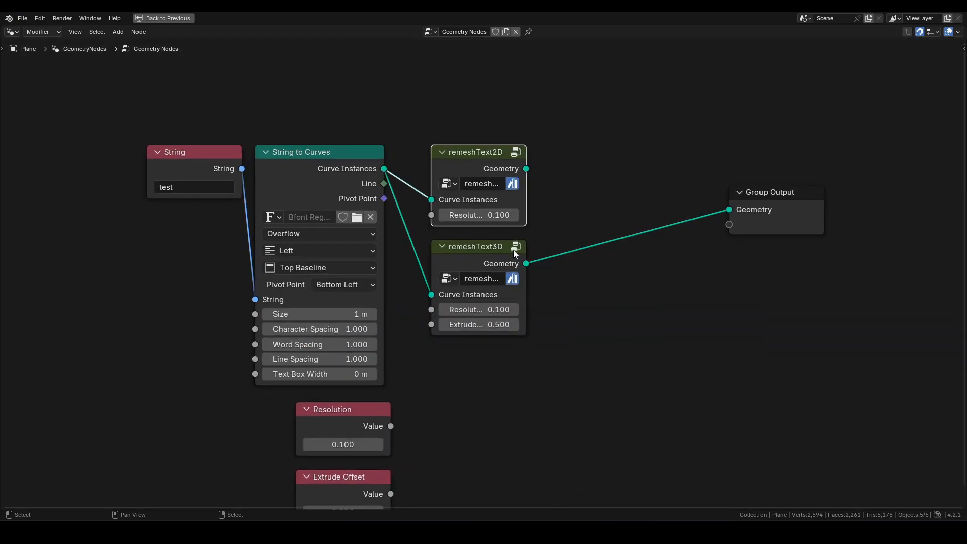
{"action": "left_click", "coordinate": [470, 254]}
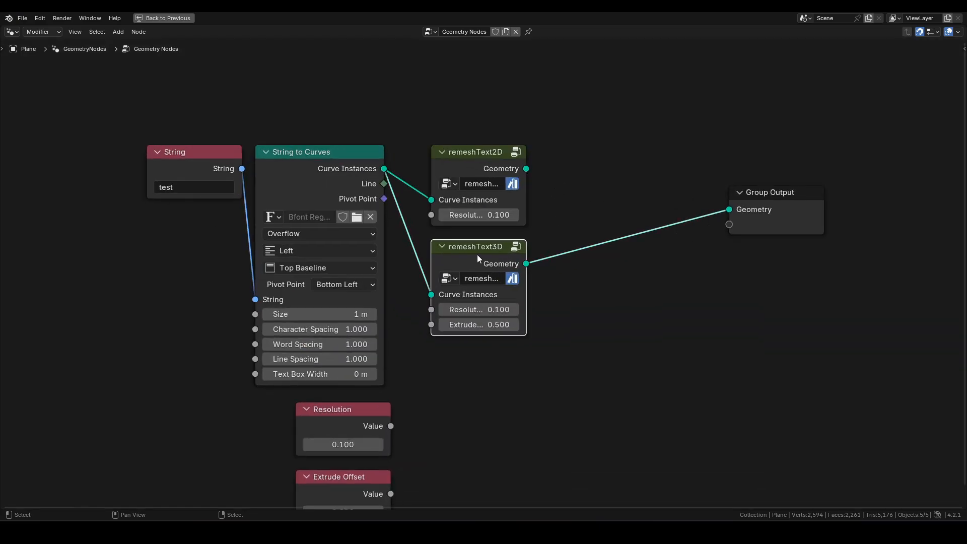
{"action": "key", "text": "Tab"}
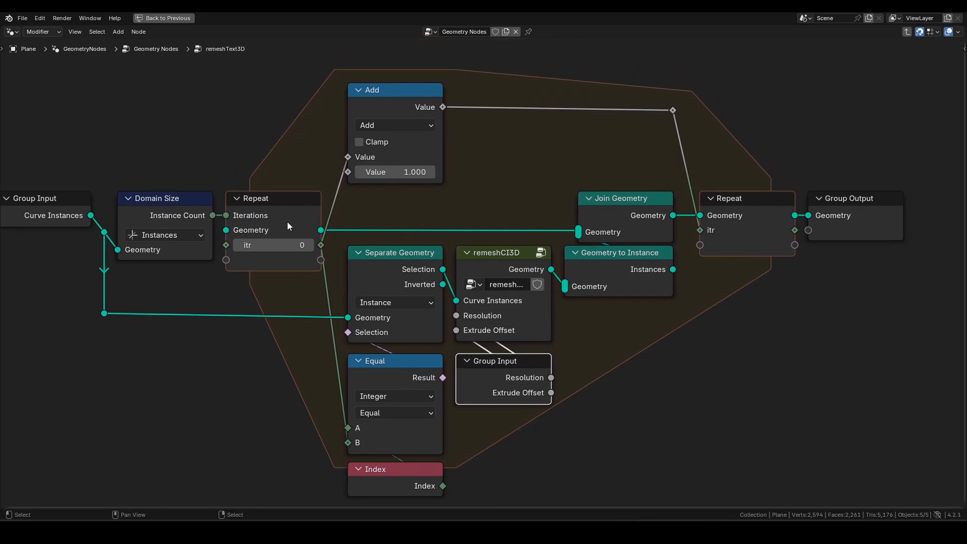
{"action": "left_click", "coordinate": [488, 256]}
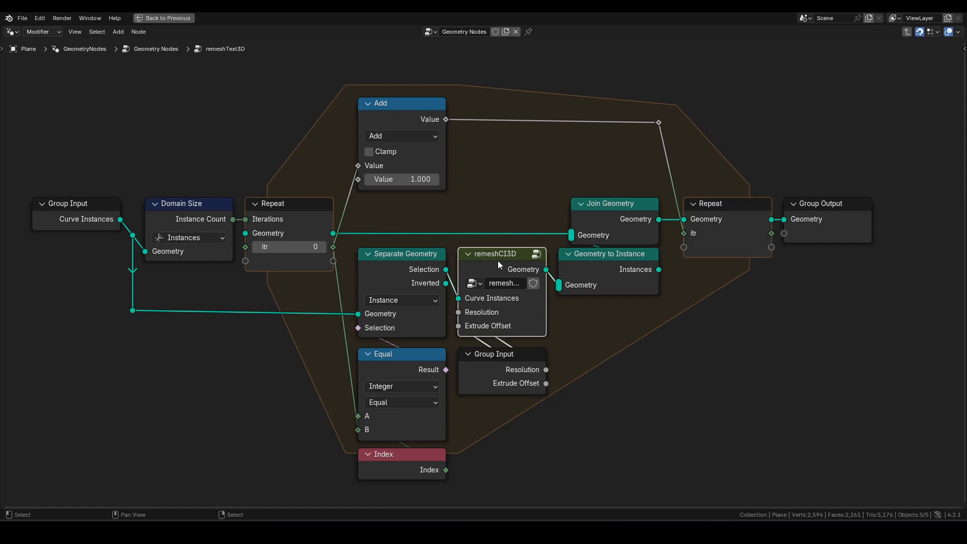
{"action": "key", "text": "Tab"}
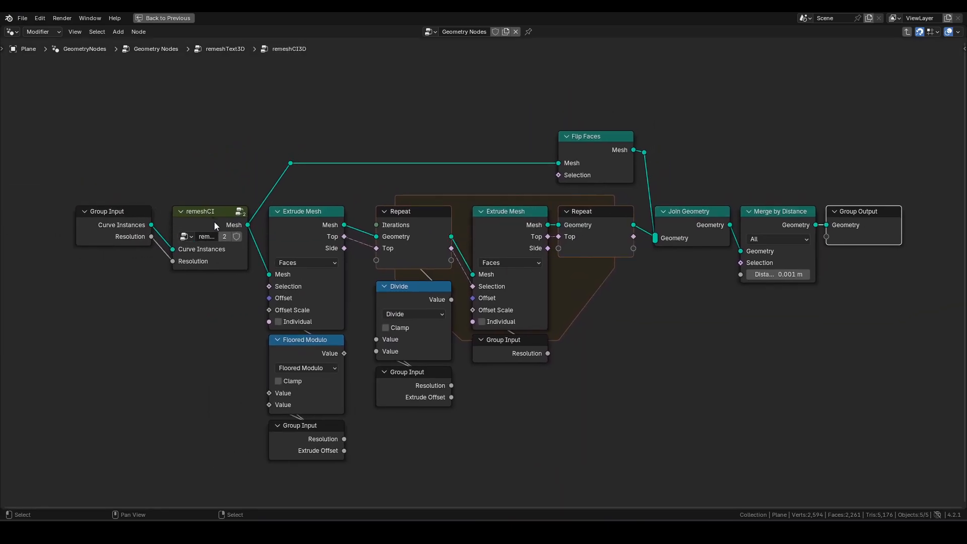
{"action": "left_click_drag", "start_coordinate": [190, 153], "coordinate": [234, 275]}
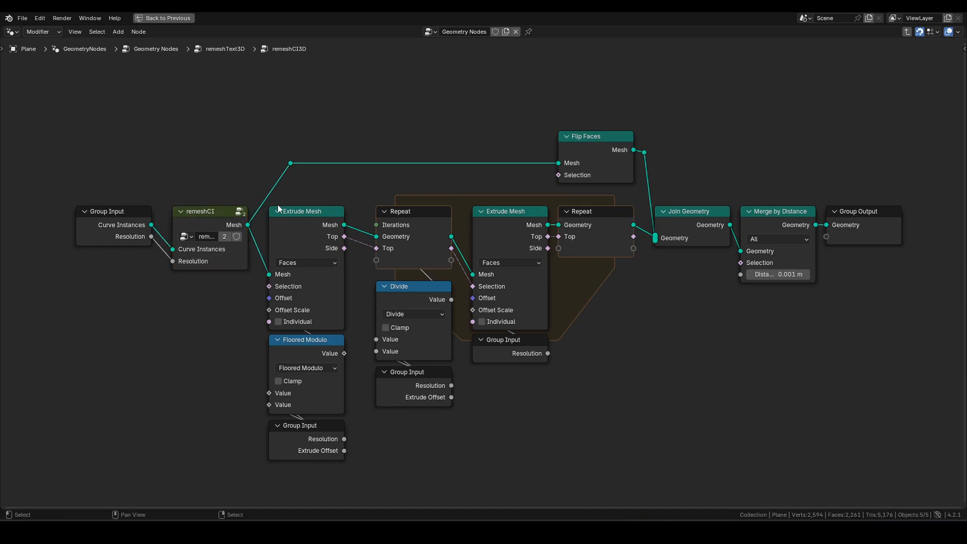
{"action": "left_click_drag", "start_coordinate": [612, 452], "coordinate": [302, 211]}
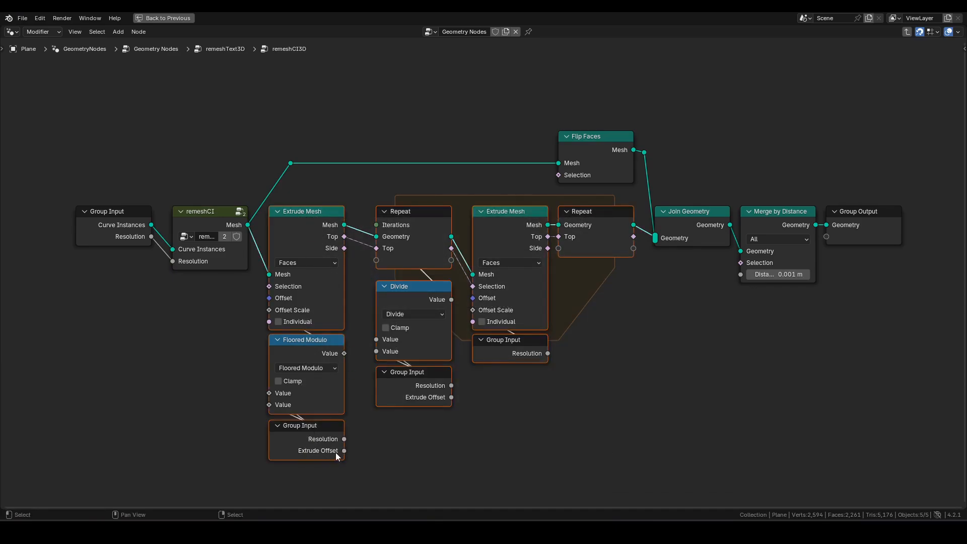
{"action": "left_click_drag", "start_coordinate": [512, 107], "coordinate": [612, 173]}
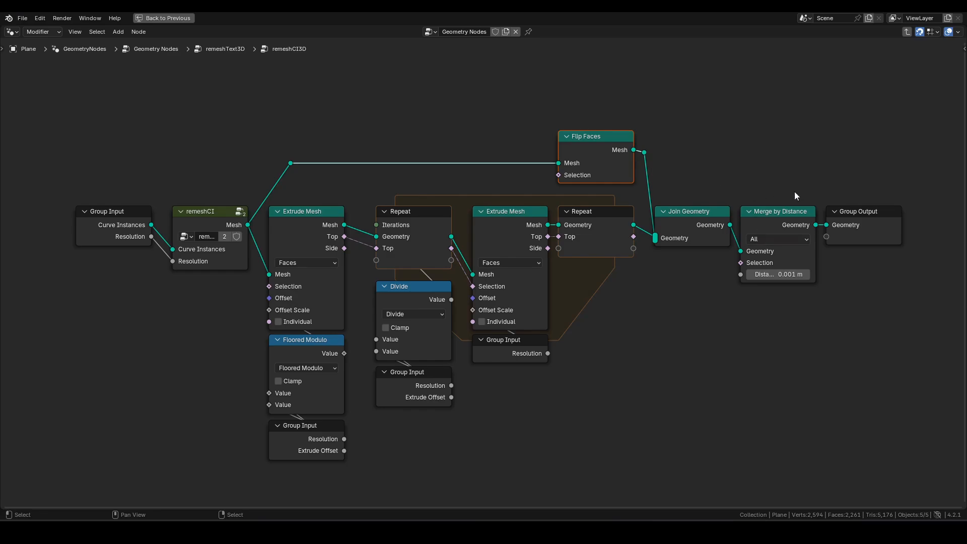
{"action": "left_click", "coordinate": [869, 219]}
{"action": "key", "text": "Tab"}
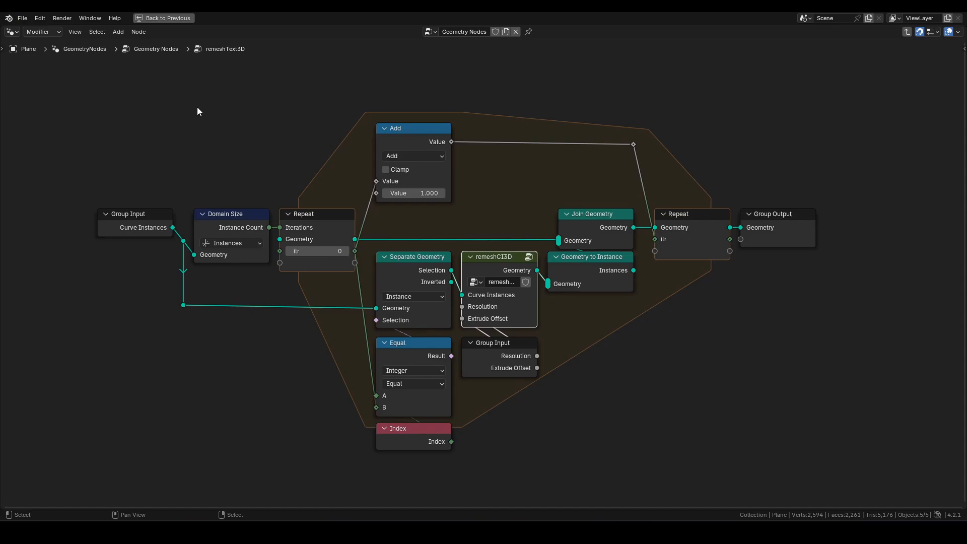
- Exit remeshText3D, restore the full workspace layout, and box-select both remeshText group nodes
{"action": "left_click", "coordinate": [780, 232]}
{"action": "key", "text": "Tab"}
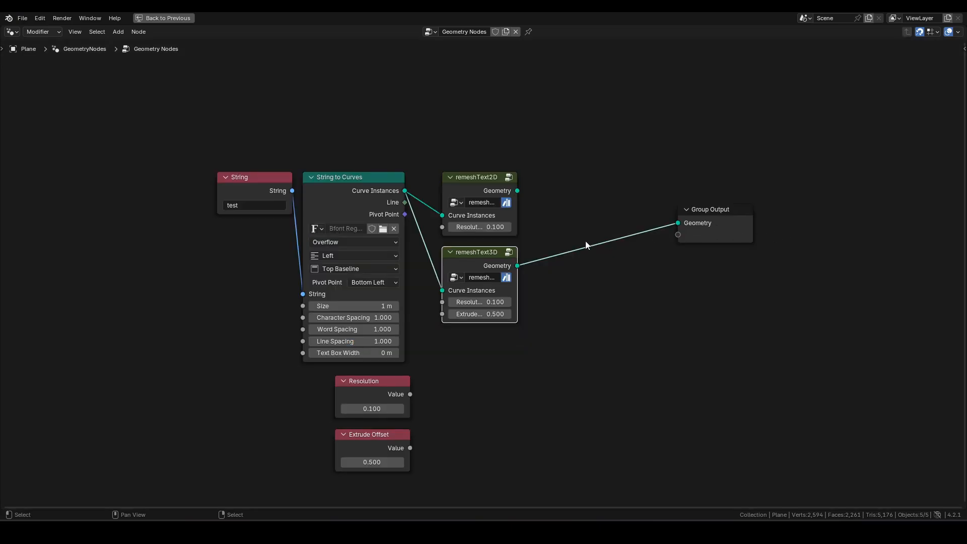
{"action": "key", "text": "ctrl+space"}
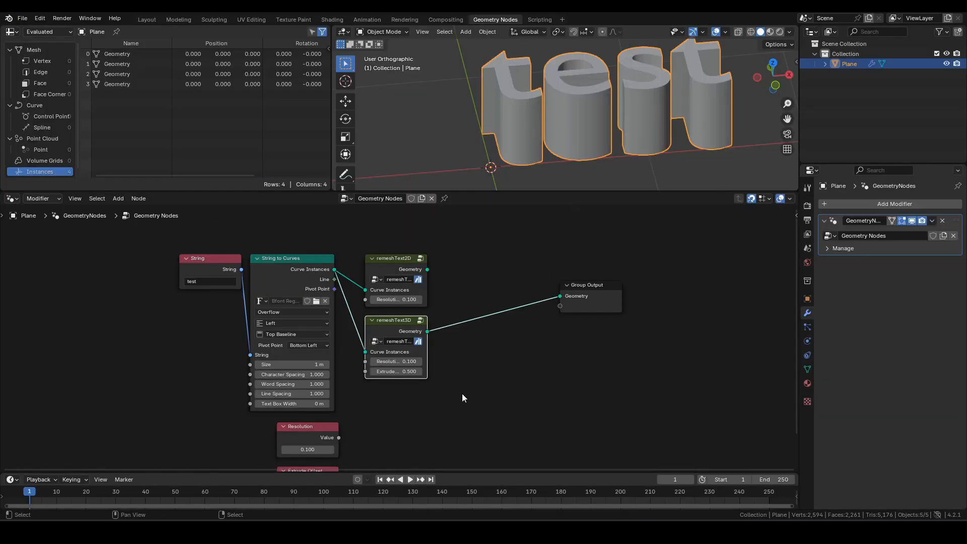
{"action": "left_click_drag", "start_coordinate": [454, 395], "coordinate": [366, 246]}
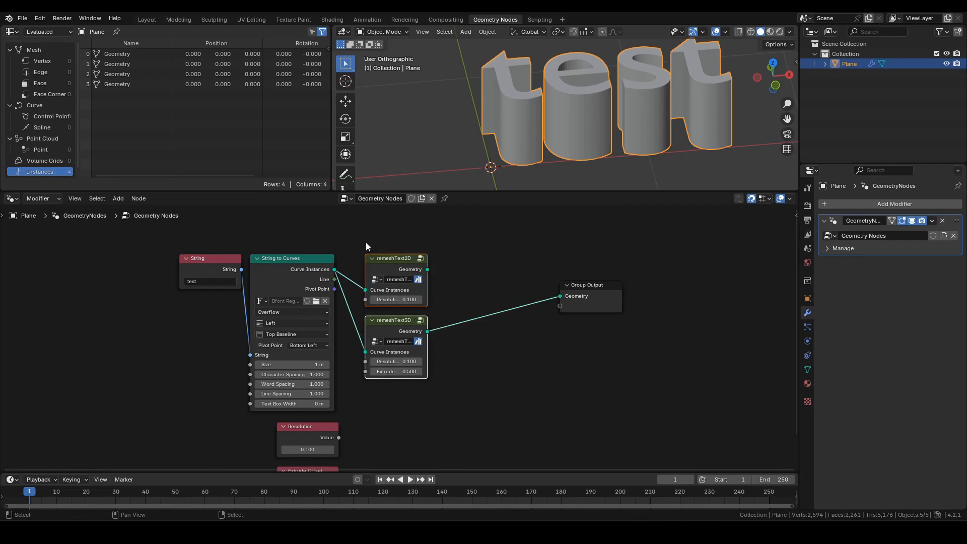